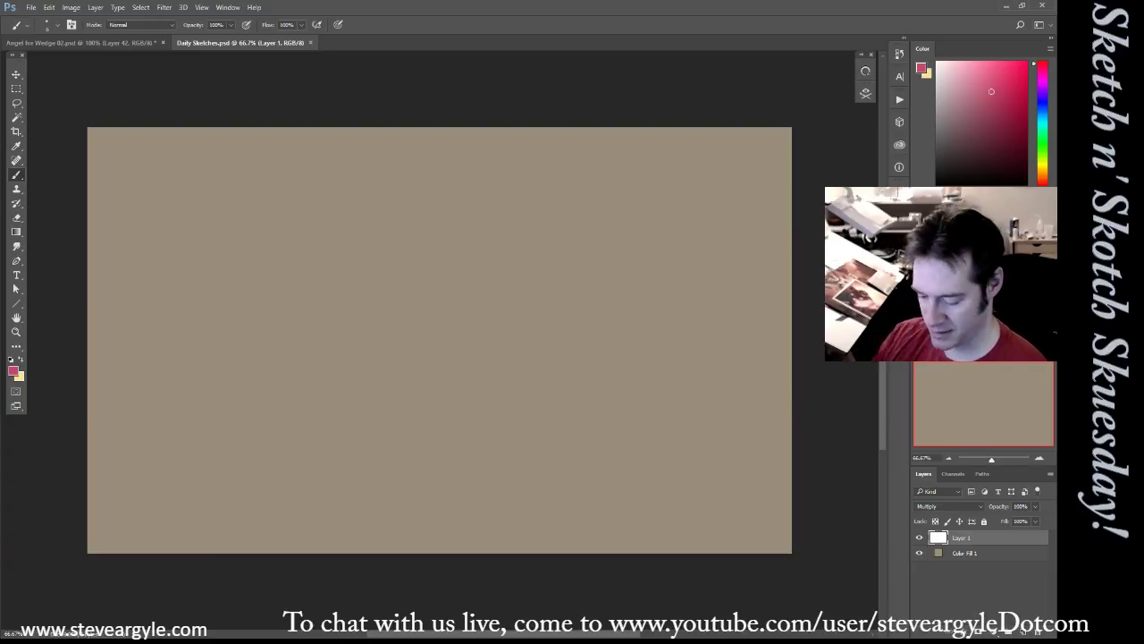
Reset the colours to default black and white and choose the PENCIL_Carpenters black brush preset
{"action": "key", "text": "d"}
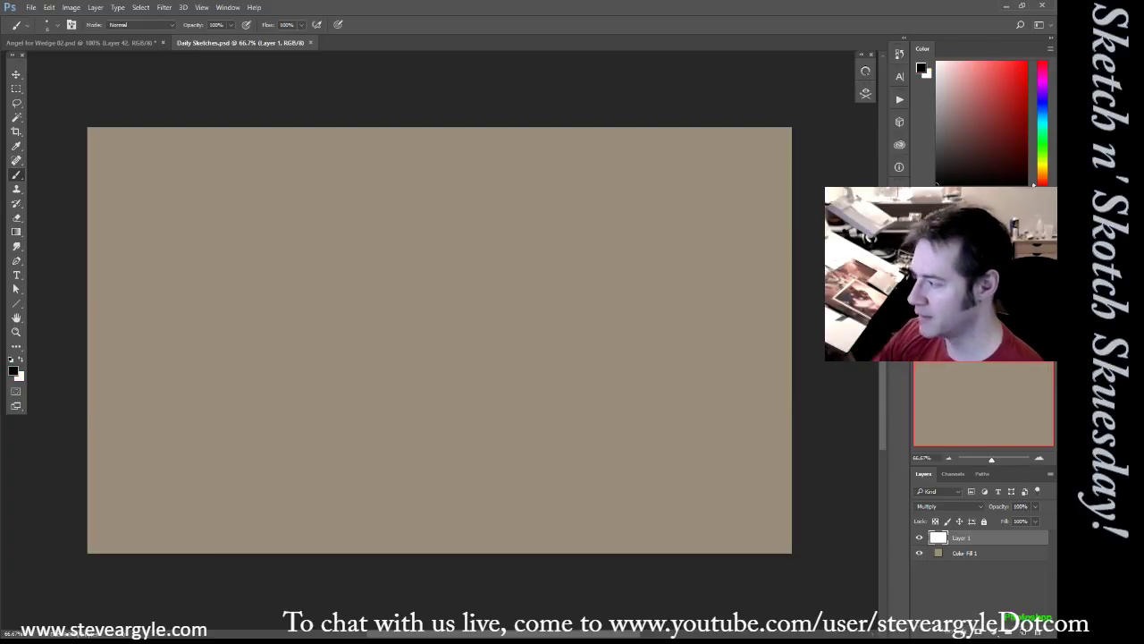
{"action": "left_click", "coordinate": [866, 93]}
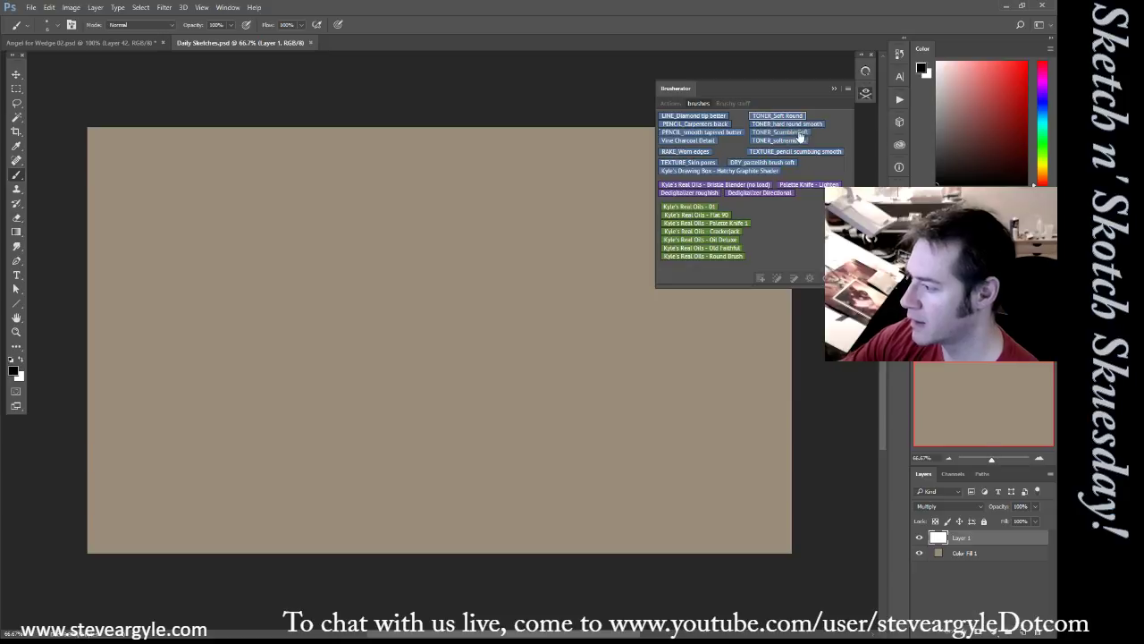
{"action": "left_click", "coordinate": [724, 125]}
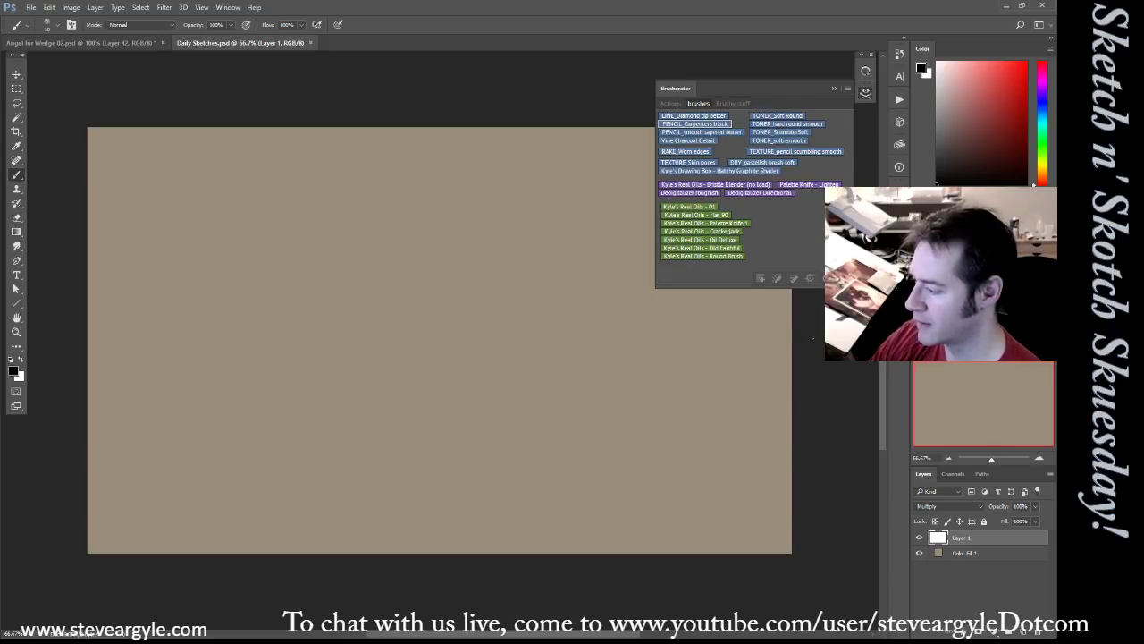
{"action": "left_click", "coordinate": [800, 353]}
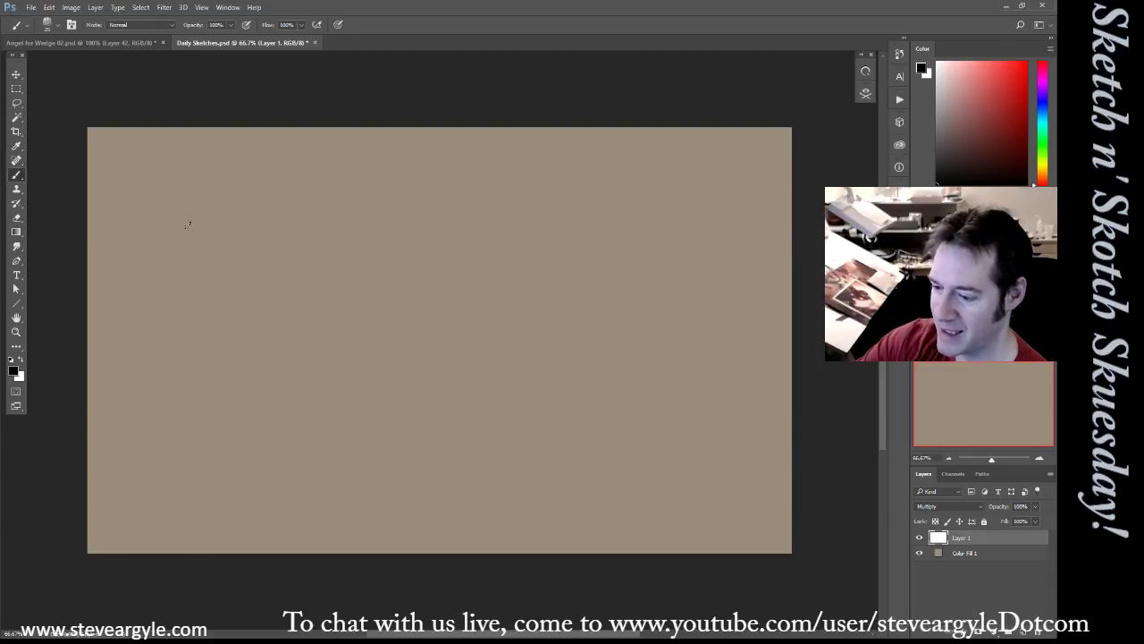
Hand-letter "Welcome to" in black in the upper-left area of the canvas, undoing a stray stroke
{"action": "left_click_drag", "start_coordinate": [187, 224], "coordinate": [254, 315]}
{"action": "left_click_drag", "start_coordinate": [207, 173], "coordinate": [255, 316]}
{"action": "left_click_drag", "start_coordinate": [223, 247], "coordinate": [235, 235]}
{"action": "mouse_move", "coordinate": [229, 257]}
{"action": "left_mouse_down"}
{"action": "mouse_move", "coordinate": [239, 247]}
{"action": "mouse_move", "coordinate": [279, 252]}
{"action": "mouse_move", "coordinate": [317, 223]}
{"action": "mouse_move", "coordinate": [357, 261]}
{"action": "left_mouse_up"}
{"action": "left_click_drag", "start_coordinate": [329, 202], "coordinate": [352, 197]}
{"action": "left_click_drag", "start_coordinate": [332, 217], "coordinate": [361, 213]}
{"action": "mouse_move", "coordinate": [318, 263]}
{"action": "left_mouse_down"}
{"action": "mouse_move", "coordinate": [349, 316]}
{"action": "mouse_move", "coordinate": [332, 276]}
{"action": "left_mouse_up"}
{"action": "mouse_move", "coordinate": [354, 269]}
{"action": "left_mouse_down"}
{"action": "mouse_move", "coordinate": [345, 284]}
{"action": "mouse_move", "coordinate": [360, 273]}
{"action": "left_mouse_up"}
{"action": "key", "text": "ctrl+z"}
Hand-letter "Sketch n'" below and to the right of the "Welcome to" lettering
{"action": "mouse_move", "coordinate": [310, 365]}
{"action": "left_mouse_down"}
{"action": "mouse_move", "coordinate": [340, 352]}
{"action": "mouse_move", "coordinate": [358, 376]}
{"action": "mouse_move", "coordinate": [422, 367]}
{"action": "mouse_move", "coordinate": [386, 358]}
{"action": "mouse_move", "coordinate": [359, 377]}
{"action": "mouse_move", "coordinate": [380, 399]}
{"action": "left_mouse_up"}
{"action": "left_click_drag", "start_coordinate": [386, 322], "coordinate": [393, 363]}
{"action": "mouse_move", "coordinate": [388, 350]}
{"action": "left_mouse_down"}
{"action": "mouse_move", "coordinate": [413, 336]}
{"action": "mouse_move", "coordinate": [422, 352]}
{"action": "left_mouse_up"}
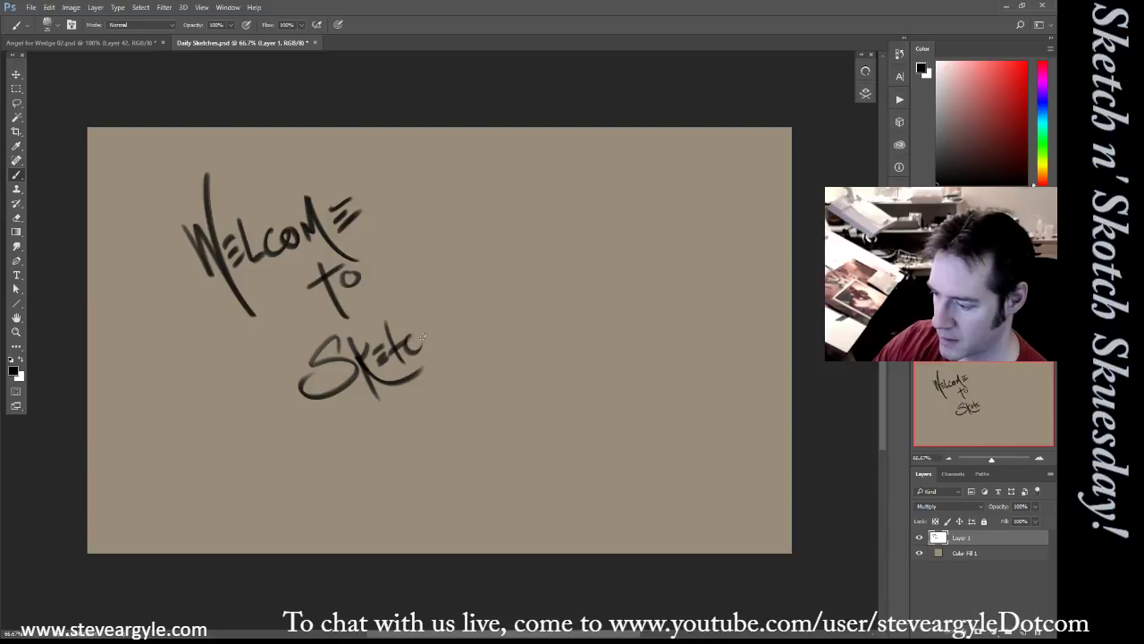
{"action": "mouse_move", "coordinate": [429, 304]}
{"action": "left_mouse_down"}
{"action": "mouse_move", "coordinate": [424, 342]}
{"action": "mouse_move", "coordinate": [438, 339]}
{"action": "mouse_move", "coordinate": [464, 393]}
{"action": "mouse_move", "coordinate": [487, 384]}
{"action": "left_mouse_up"}
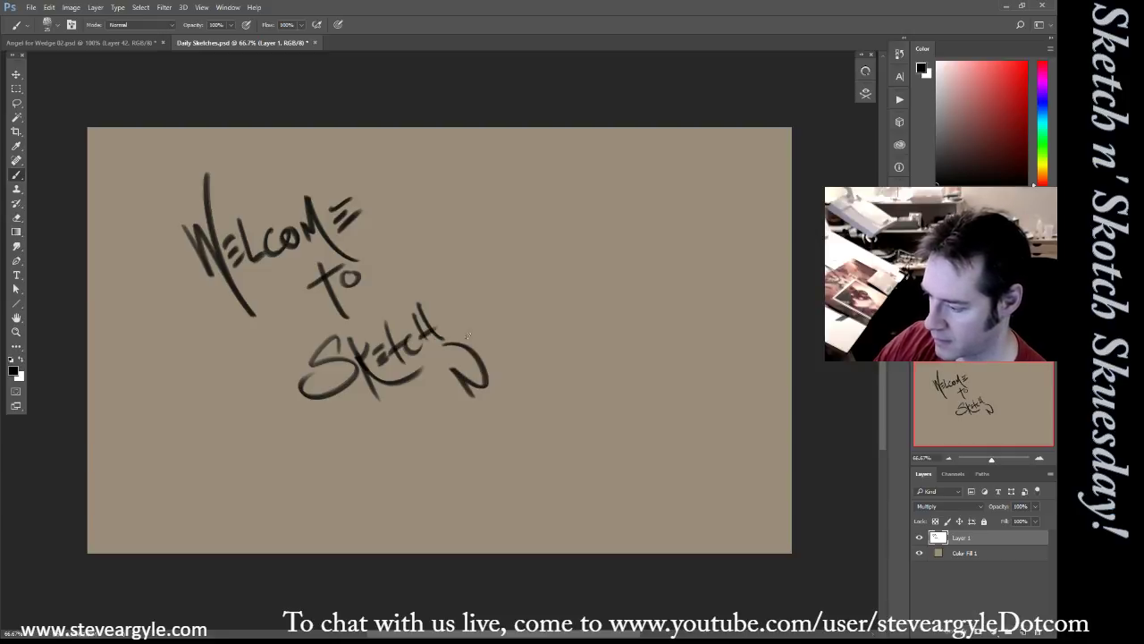
{"action": "left_click_drag", "start_coordinate": [467, 335], "coordinate": [478, 345]}
Hand-letter "Skotch!" on an upward slant below "Sketch n'"
{"action": "mouse_move", "coordinate": [503, 399]}
{"action": "left_mouse_down"}
{"action": "mouse_move", "coordinate": [474, 420]}
{"action": "mouse_move", "coordinate": [463, 454]}
{"action": "mouse_move", "coordinate": [526, 429]}
{"action": "left_mouse_up"}
{"action": "mouse_move", "coordinate": [515, 418]}
{"action": "left_mouse_down"}
{"action": "mouse_move", "coordinate": [538, 411]}
{"action": "mouse_move", "coordinate": [572, 423]}
{"action": "left_mouse_up"}
{"action": "mouse_move", "coordinate": [563, 392]}
{"action": "left_mouse_down"}
{"action": "mouse_move", "coordinate": [545, 413]}
{"action": "mouse_move", "coordinate": [565, 393]}
{"action": "left_mouse_up"}
{"action": "mouse_move", "coordinate": [567, 366]}
{"action": "left_mouse_down"}
{"action": "mouse_move", "coordinate": [570, 397]}
{"action": "mouse_move", "coordinate": [578, 375]}
{"action": "mouse_move", "coordinate": [583, 394]}
{"action": "left_mouse_up"}
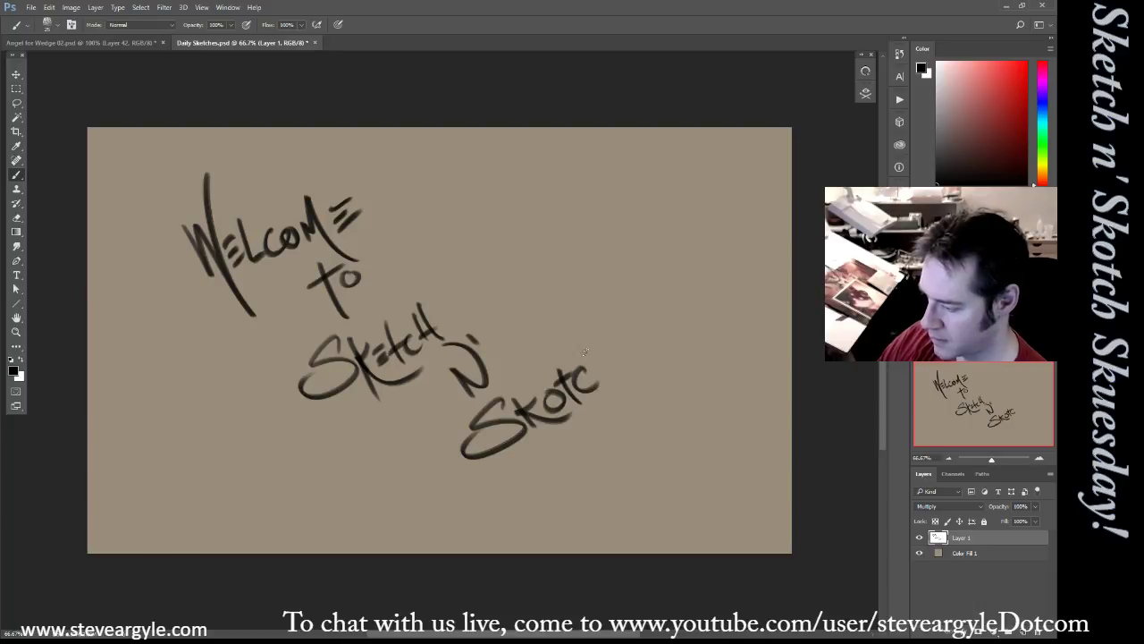
{"action": "mouse_move", "coordinate": [605, 352]}
{"action": "left_mouse_down"}
{"action": "mouse_move", "coordinate": [601, 384]}
{"action": "mouse_move", "coordinate": [617, 386]}
{"action": "mouse_move", "coordinate": [622, 362]}
{"action": "left_mouse_up"}
{"action": "left_click_drag", "start_coordinate": [638, 302], "coordinate": [629, 361]}
{"action": "left_click", "coordinate": [631, 372]}
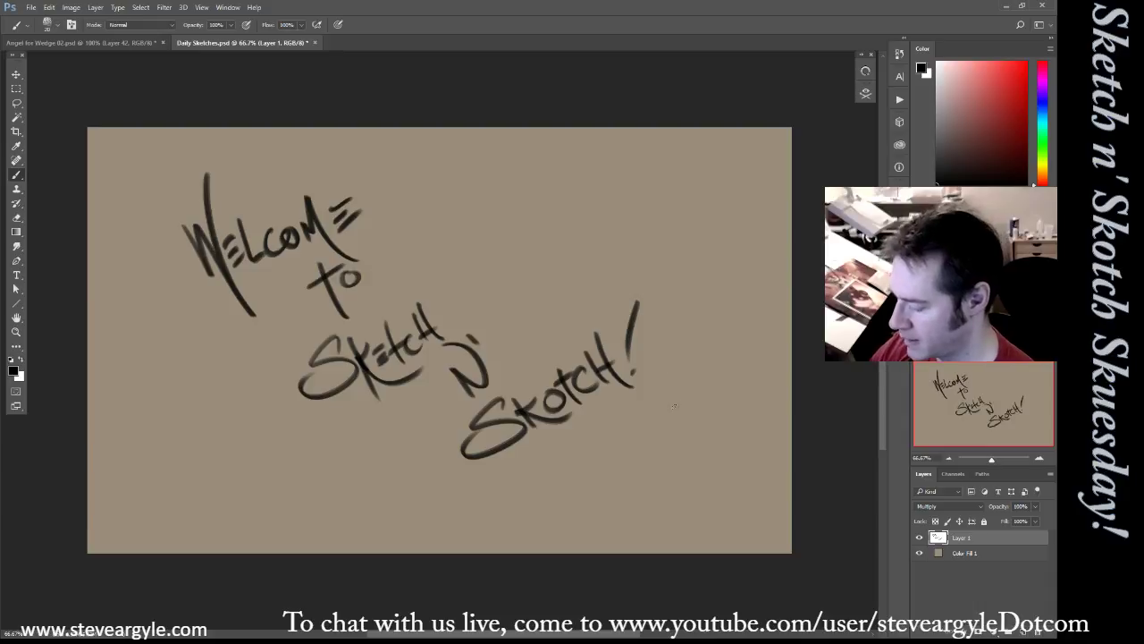
Sketch a small domed creature head with a wide band beneath it, to the lower right of "Skotch!"
{"action": "left_click_drag", "start_coordinate": [677, 397], "coordinate": [634, 435]}
{"action": "left_click_drag", "start_coordinate": [678, 399], "coordinate": [637, 434]}
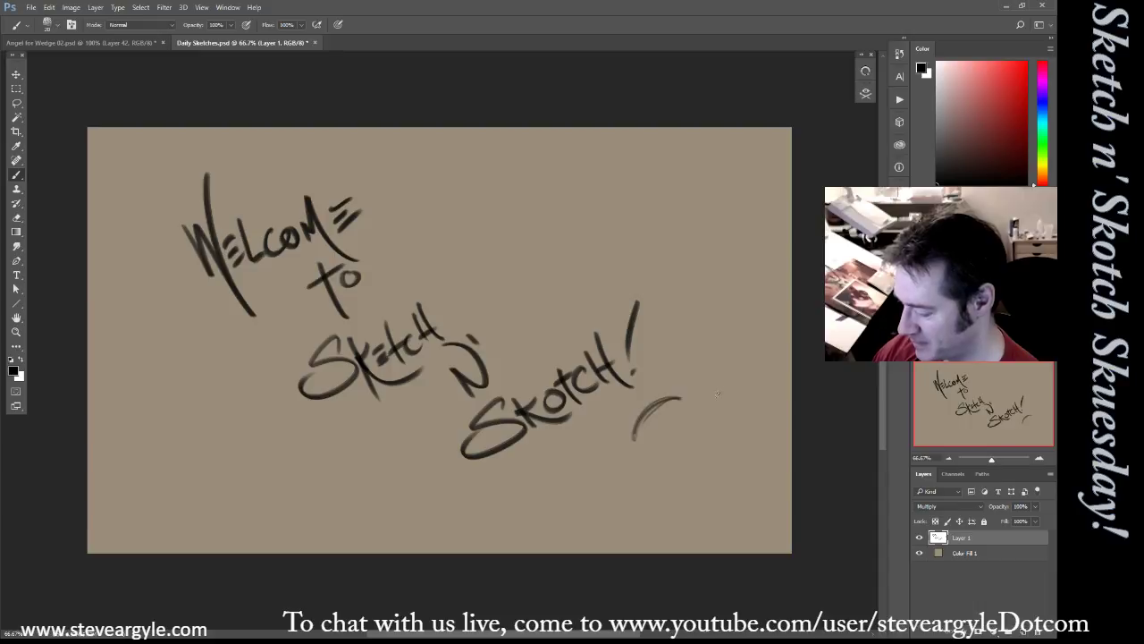
{"action": "mouse_move", "coordinate": [627, 442]}
{"action": "left_mouse_down"}
{"action": "mouse_move", "coordinate": [672, 436]}
{"action": "mouse_move", "coordinate": [661, 439]}
{"action": "mouse_move", "coordinate": [718, 446]}
{"action": "mouse_move", "coordinate": [713, 413]}
{"action": "mouse_move", "coordinate": [722, 447]}
{"action": "left_mouse_up"}
{"action": "mouse_move", "coordinate": [659, 401]}
{"action": "left_mouse_down"}
{"action": "mouse_move", "coordinate": [706, 409]}
{"action": "mouse_move", "coordinate": [719, 451]}
{"action": "left_mouse_up"}
{"action": "mouse_move", "coordinate": [628, 444]}
{"action": "left_mouse_down"}
{"action": "mouse_move", "coordinate": [624, 461]}
{"action": "mouse_move", "coordinate": [714, 469]}
{"action": "mouse_move", "coordinate": [732, 443]}
{"action": "mouse_move", "coordinate": [731, 462]}
{"action": "left_mouse_up"}
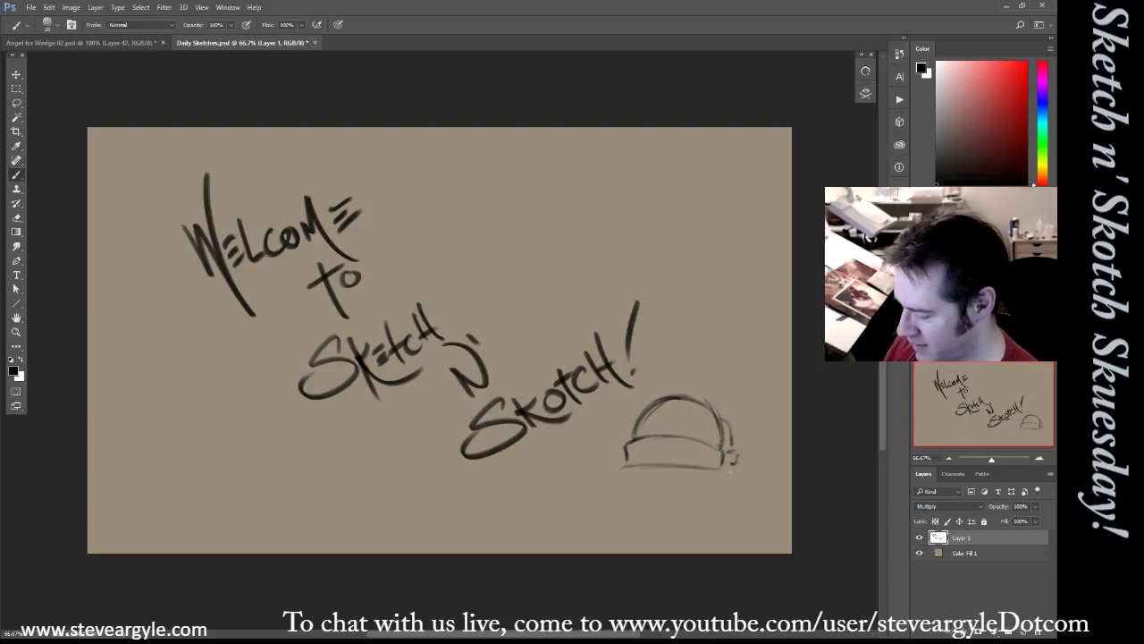
Draw a tall flared stalk with cross-hatched rungs rising behind the creature's dome, and add two round eyes
{"action": "left_click_drag", "start_coordinate": [689, 396], "coordinate": [703, 350]}
{"action": "mouse_move", "coordinate": [721, 416]}
{"action": "left_mouse_down"}
{"action": "mouse_move", "coordinate": [744, 342]}
{"action": "mouse_move", "coordinate": [689, 324]}
{"action": "left_mouse_up"}
{"action": "mouse_move", "coordinate": [703, 372]}
{"action": "left_mouse_down"}
{"action": "mouse_move", "coordinate": [695, 398]}
{"action": "mouse_move", "coordinate": [721, 390]}
{"action": "mouse_move", "coordinate": [745, 337]}
{"action": "mouse_move", "coordinate": [699, 330]}
{"action": "mouse_move", "coordinate": [701, 373]}
{"action": "mouse_move", "coordinate": [694, 312]}
{"action": "mouse_move", "coordinate": [731, 314]}
{"action": "mouse_move", "coordinate": [714, 394]}
{"action": "left_mouse_up"}
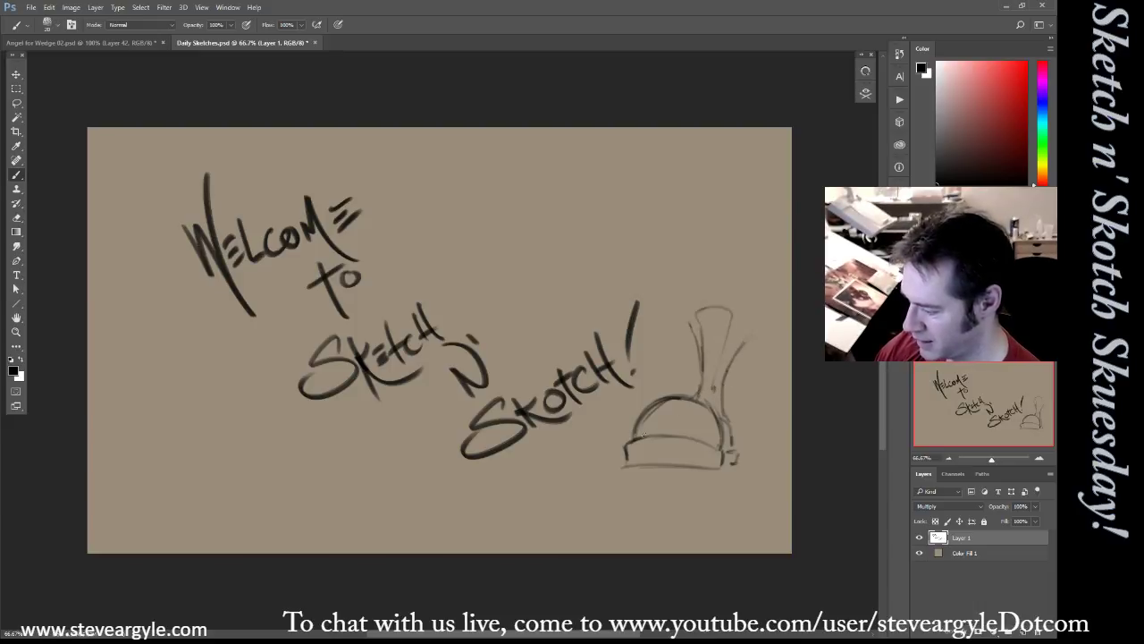
{"action": "mouse_move", "coordinate": [638, 438]}
{"action": "left_mouse_down"}
{"action": "mouse_move", "coordinate": [652, 419]}
{"action": "mouse_move", "coordinate": [694, 438]}
{"action": "left_mouse_up"}
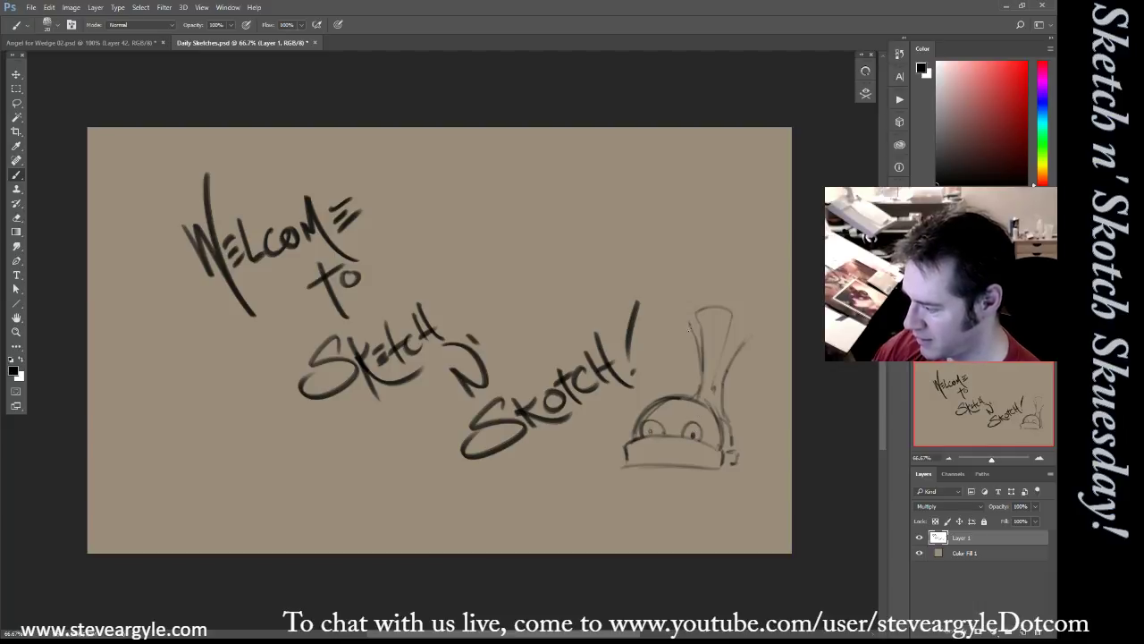
{"action": "mouse_move", "coordinate": [687, 321]}
{"action": "left_mouse_down"}
{"action": "mouse_move", "coordinate": [719, 354]}
{"action": "mouse_move", "coordinate": [739, 315]}
{"action": "mouse_move", "coordinate": [747, 337]}
{"action": "mouse_move", "coordinate": [718, 321]}
{"action": "mouse_move", "coordinate": [704, 331]}
{"action": "mouse_move", "coordinate": [716, 363]}
{"action": "left_mouse_up"}
{"action": "left_click_drag", "start_coordinate": [701, 364], "coordinate": [721, 384]}
{"action": "left_click_drag", "start_coordinate": [699, 383], "coordinate": [710, 393]}
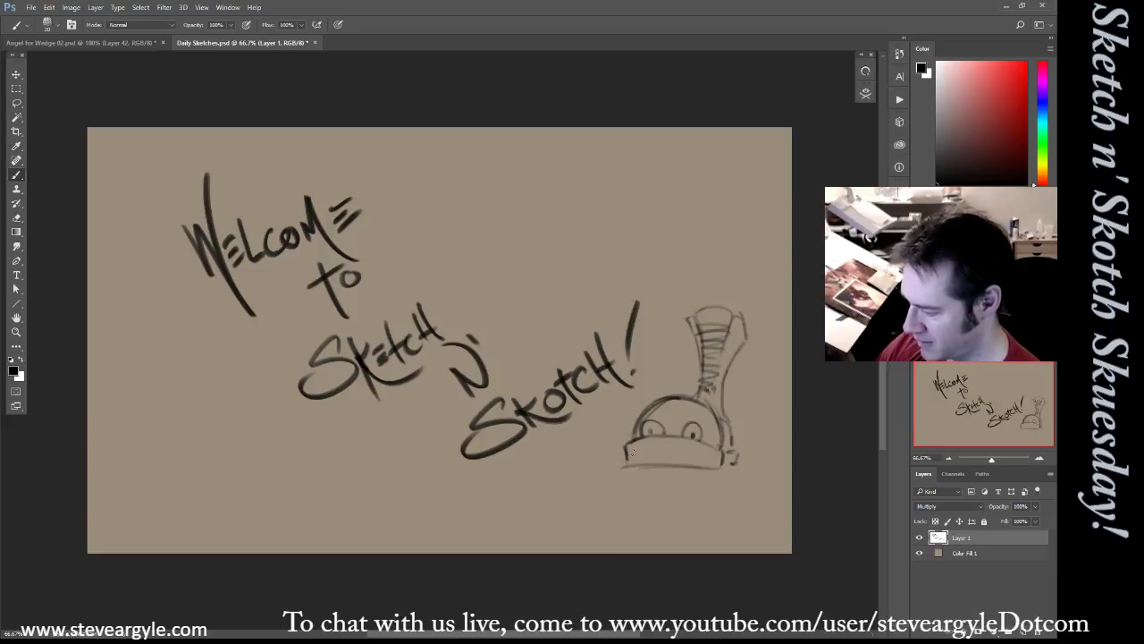
Add thin jointed legs on both sides of the creature, angry eyebrows, and darker outlines around its band
{"action": "mouse_move", "coordinate": [628, 445]}
{"action": "left_mouse_down"}
{"action": "mouse_move", "coordinate": [592, 467]}
{"action": "mouse_move", "coordinate": [611, 447]}
{"action": "mouse_move", "coordinate": [625, 463]}
{"action": "mouse_move", "coordinate": [620, 441]}
{"action": "mouse_move", "coordinate": [610, 465]}
{"action": "mouse_move", "coordinate": [623, 445]}
{"action": "left_mouse_up"}
{"action": "mouse_move", "coordinate": [738, 436]}
{"action": "left_mouse_down"}
{"action": "mouse_move", "coordinate": [724, 454]}
{"action": "mouse_move", "coordinate": [751, 448]}
{"action": "left_mouse_up"}
{"action": "mouse_move", "coordinate": [733, 444]}
{"action": "left_mouse_down"}
{"action": "mouse_move", "coordinate": [724, 456]}
{"action": "mouse_move", "coordinate": [765, 458]}
{"action": "mouse_move", "coordinate": [745, 462]}
{"action": "left_mouse_up"}
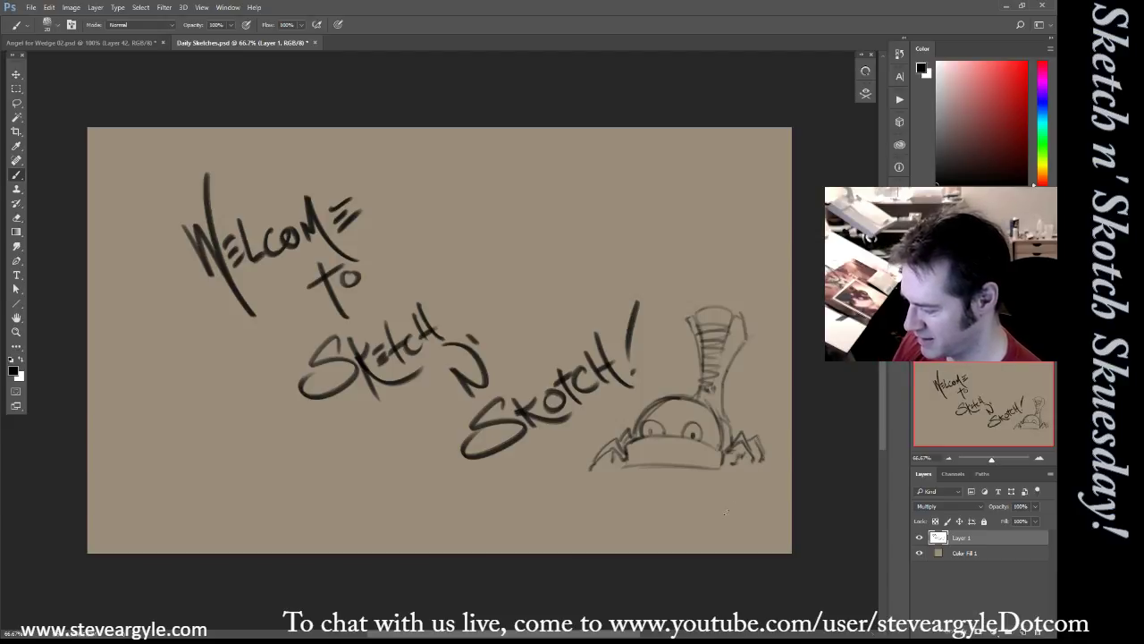
{"action": "mouse_move", "coordinate": [627, 440]}
{"action": "left_mouse_down"}
{"action": "mouse_move", "coordinate": [633, 417]}
{"action": "mouse_move", "coordinate": [637, 436]}
{"action": "mouse_move", "coordinate": [706, 428]}
{"action": "mouse_move", "coordinate": [720, 453]}
{"action": "left_mouse_up"}
{"action": "left_click_drag", "start_coordinate": [640, 406], "coordinate": [695, 427]}
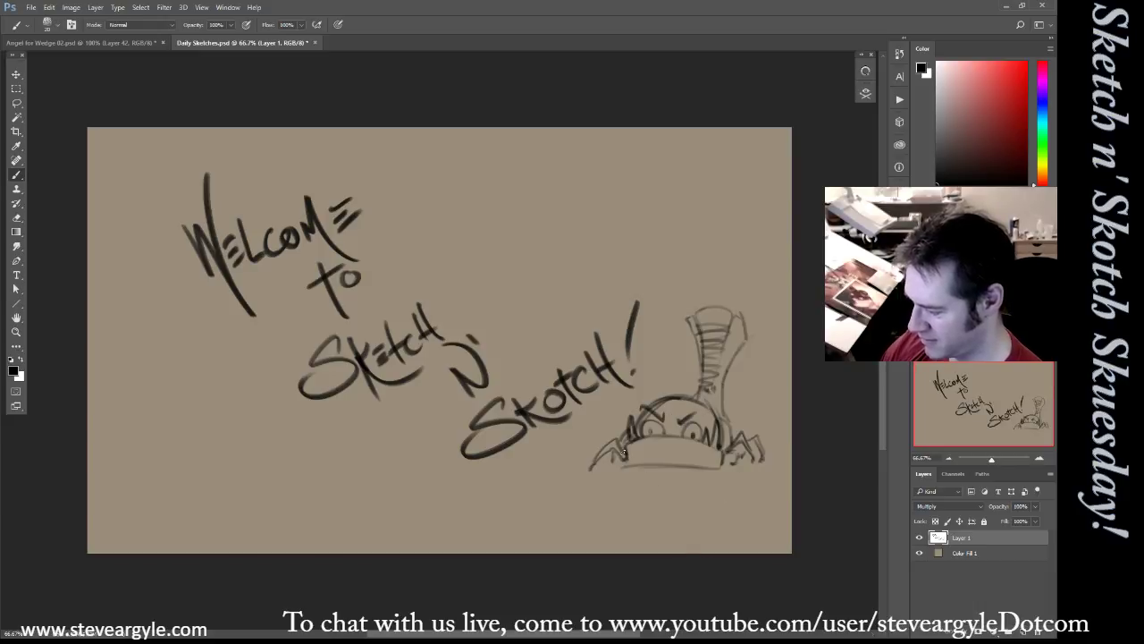
{"action": "mouse_move", "coordinate": [624, 449]}
{"action": "left_mouse_down"}
{"action": "mouse_move", "coordinate": [626, 469]}
{"action": "mouse_move", "coordinate": [672, 466]}
{"action": "left_mouse_up"}
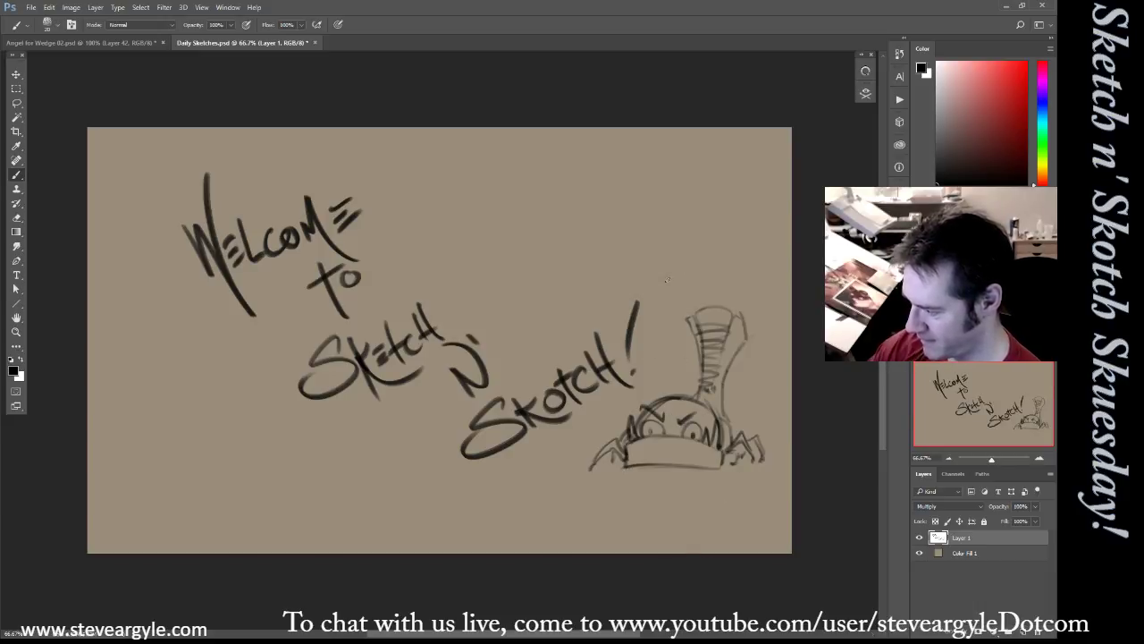
Hand-letter "I eat feet!" above the creature and draw a curved line leading from the words toward it
{"action": "mouse_move", "coordinate": [667, 268]}
{"action": "left_mouse_down"}
{"action": "mouse_move", "coordinate": [664, 283]}
{"action": "mouse_move", "coordinate": [695, 268]}
{"action": "mouse_move", "coordinate": [695, 252]}
{"action": "mouse_move", "coordinate": [713, 254]}
{"action": "left_mouse_up"}
{"action": "left_click_drag", "start_coordinate": [705, 243], "coordinate": [723, 236]}
{"action": "mouse_move", "coordinate": [695, 279]}
{"action": "left_mouse_down"}
{"action": "mouse_move", "coordinate": [693, 297]}
{"action": "mouse_move", "coordinate": [704, 274]}
{"action": "left_mouse_up"}
{"action": "left_click_drag", "start_coordinate": [696, 284], "coordinate": [715, 273]}
{"action": "mouse_move", "coordinate": [706, 284]}
{"action": "left_mouse_down"}
{"action": "mouse_move", "coordinate": [715, 281]}
{"action": "mouse_move", "coordinate": [709, 291]}
{"action": "left_mouse_up"}
{"action": "mouse_move", "coordinate": [719, 270]}
{"action": "left_mouse_down"}
{"action": "mouse_move", "coordinate": [728, 266]}
{"action": "mouse_move", "coordinate": [722, 286]}
{"action": "left_mouse_up"}
{"action": "mouse_move", "coordinate": [735, 263]}
{"action": "left_mouse_down"}
{"action": "mouse_move", "coordinate": [737, 277]}
{"action": "mouse_move", "coordinate": [741, 257]}
{"action": "left_mouse_up"}
{"action": "left_click_drag", "start_coordinate": [756, 243], "coordinate": [750, 268]}
{"action": "left_click", "coordinate": [750, 276]}
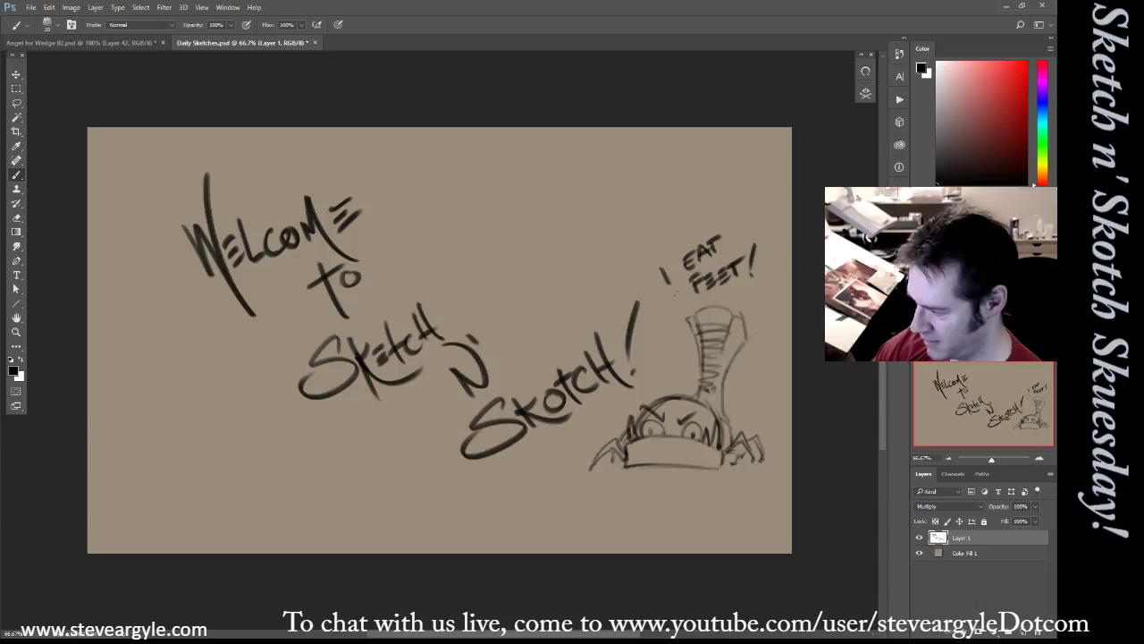
{"action": "left_click_drag", "start_coordinate": [676, 292], "coordinate": [682, 358]}
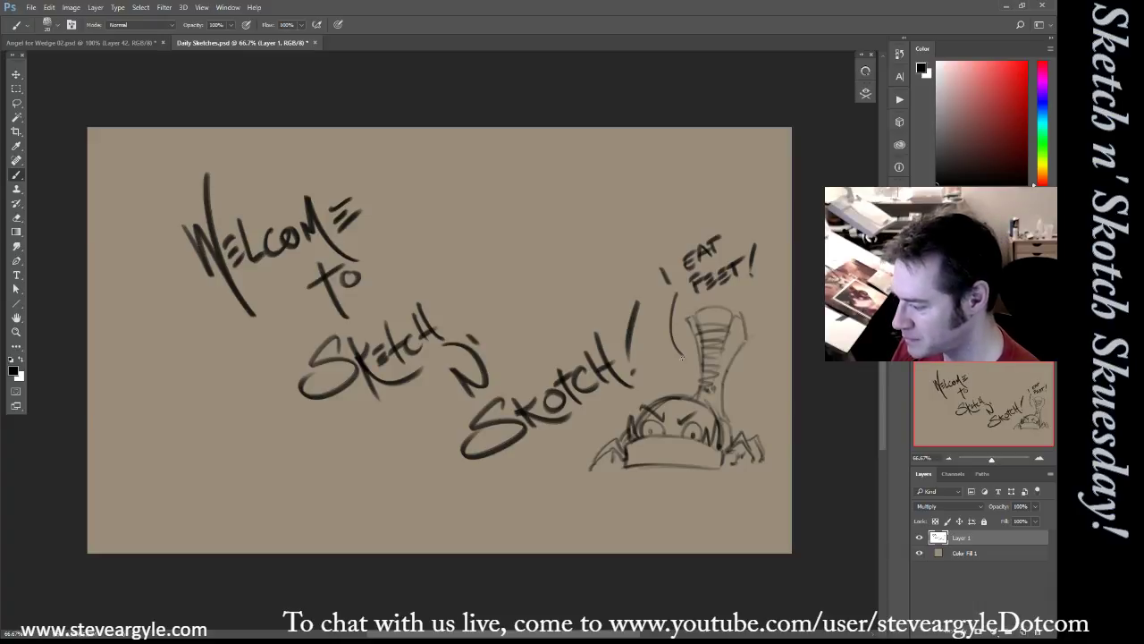
Add a new layer, hide Layer 1, and hand-letter "Skoodle:" in the upper-left area of the canvas
{"action": "key", "text": "ctrl+shift+alt+n"}
{"action": "left_click", "coordinate": [919, 553]}
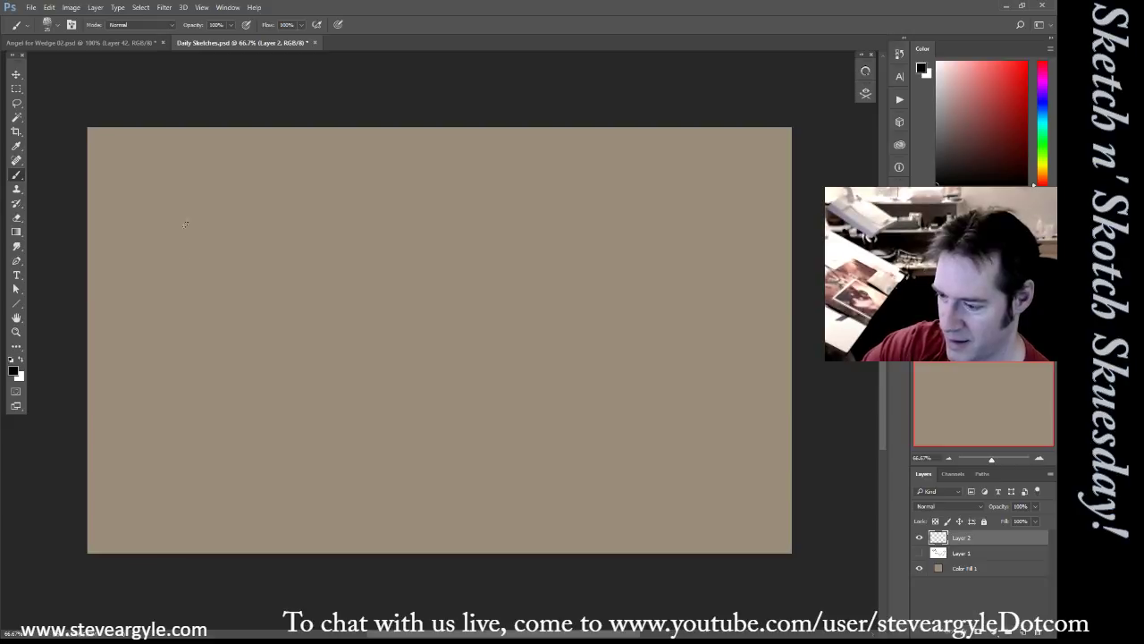
{"action": "mouse_move", "coordinate": [183, 237]}
{"action": "left_mouse_down"}
{"action": "mouse_move", "coordinate": [139, 284]}
{"action": "mouse_move", "coordinate": [217, 295]}
{"action": "left_mouse_up"}
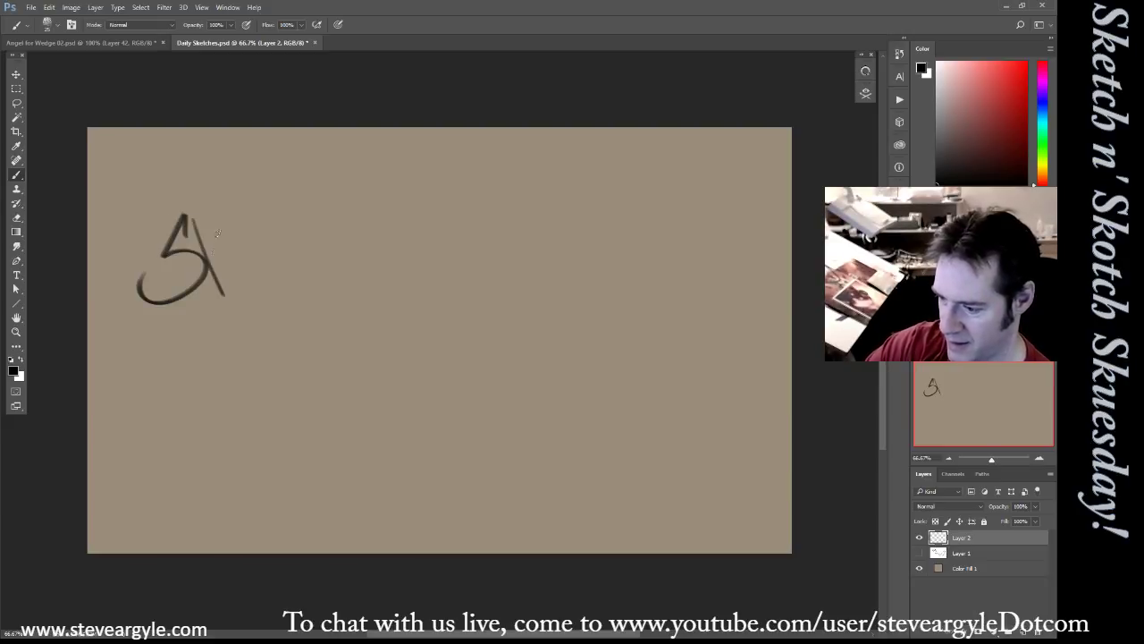
{"action": "mouse_move", "coordinate": [223, 229]}
{"action": "left_mouse_down"}
{"action": "mouse_move", "coordinate": [245, 282]}
{"action": "mouse_move", "coordinate": [253, 251]}
{"action": "mouse_move", "coordinate": [300, 214]}
{"action": "mouse_move", "coordinate": [322, 231]}
{"action": "mouse_move", "coordinate": [345, 193]}
{"action": "mouse_move", "coordinate": [347, 202]}
{"action": "left_mouse_up"}
{"action": "left_click_drag", "start_coordinate": [351, 209], "coordinate": [351, 213]}
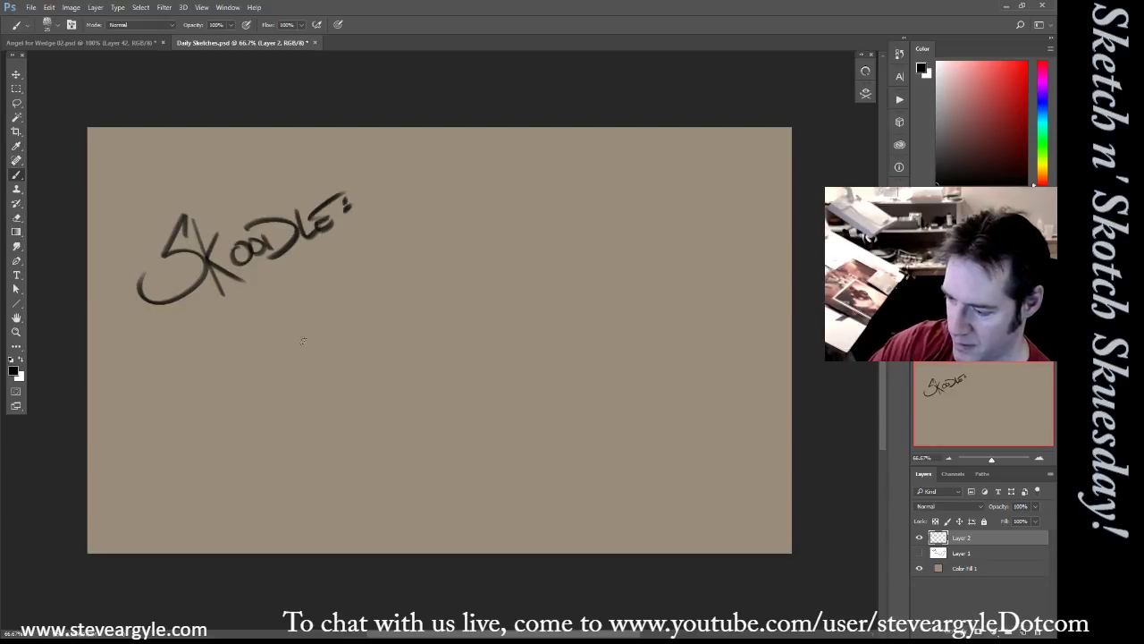
Hand-letter "When pigs" below and to the right of "Skoodle:"
{"action": "left_click_drag", "start_coordinate": [298, 327], "coordinate": [316, 359]}
{"action": "left_click_drag", "start_coordinate": [314, 267], "coordinate": [332, 367]}
{"action": "mouse_move", "coordinate": [325, 288]}
{"action": "left_mouse_down"}
{"action": "mouse_move", "coordinate": [352, 353]}
{"action": "mouse_move", "coordinate": [354, 313]}
{"action": "mouse_move", "coordinate": [384, 330]}
{"action": "mouse_move", "coordinate": [397, 304]}
{"action": "left_mouse_up"}
{"action": "mouse_move", "coordinate": [340, 267]}
{"action": "left_mouse_down"}
{"action": "mouse_move", "coordinate": [393, 310]}
{"action": "mouse_move", "coordinate": [435, 318]}
{"action": "left_mouse_up"}
{"action": "mouse_move", "coordinate": [406, 297]}
{"action": "left_mouse_down"}
{"action": "mouse_move", "coordinate": [452, 263]}
{"action": "mouse_move", "coordinate": [433, 302]}
{"action": "mouse_move", "coordinate": [470, 294]}
{"action": "left_mouse_up"}
{"action": "mouse_move", "coordinate": [483, 264]}
{"action": "left_mouse_down"}
{"action": "mouse_move", "coordinate": [474, 288]}
{"action": "mouse_move", "coordinate": [504, 306]}
{"action": "left_mouse_up"}
{"action": "left_click_drag", "start_coordinate": [506, 239], "coordinate": [492, 270]}
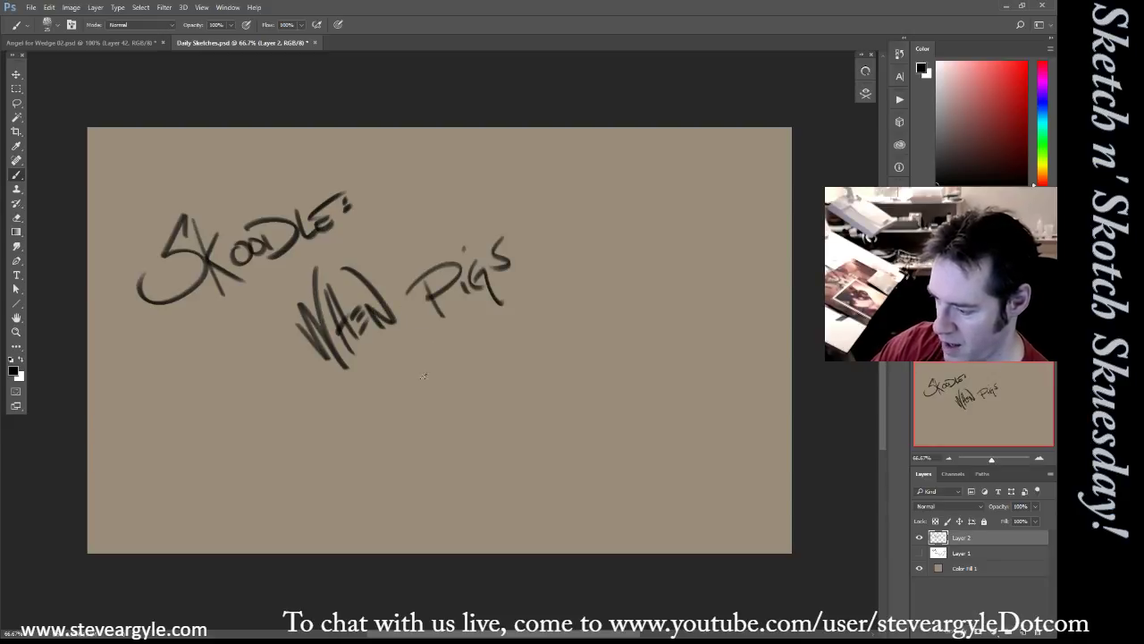
Hand-letter "fly!" underneath the word "pigs"
{"action": "mouse_move", "coordinate": [420, 351]}
{"action": "left_mouse_down"}
{"action": "mouse_move", "coordinate": [445, 402]}
{"action": "mouse_move", "coordinate": [463, 318]}
{"action": "left_mouse_up"}
{"action": "mouse_move", "coordinate": [416, 384]}
{"action": "left_mouse_down"}
{"action": "mouse_move", "coordinate": [445, 354]}
{"action": "mouse_move", "coordinate": [477, 354]}
{"action": "mouse_move", "coordinate": [502, 419]}
{"action": "left_mouse_up"}
{"action": "left_click_drag", "start_coordinate": [494, 309], "coordinate": [490, 354]}
{"action": "left_click", "coordinate": [502, 364]}
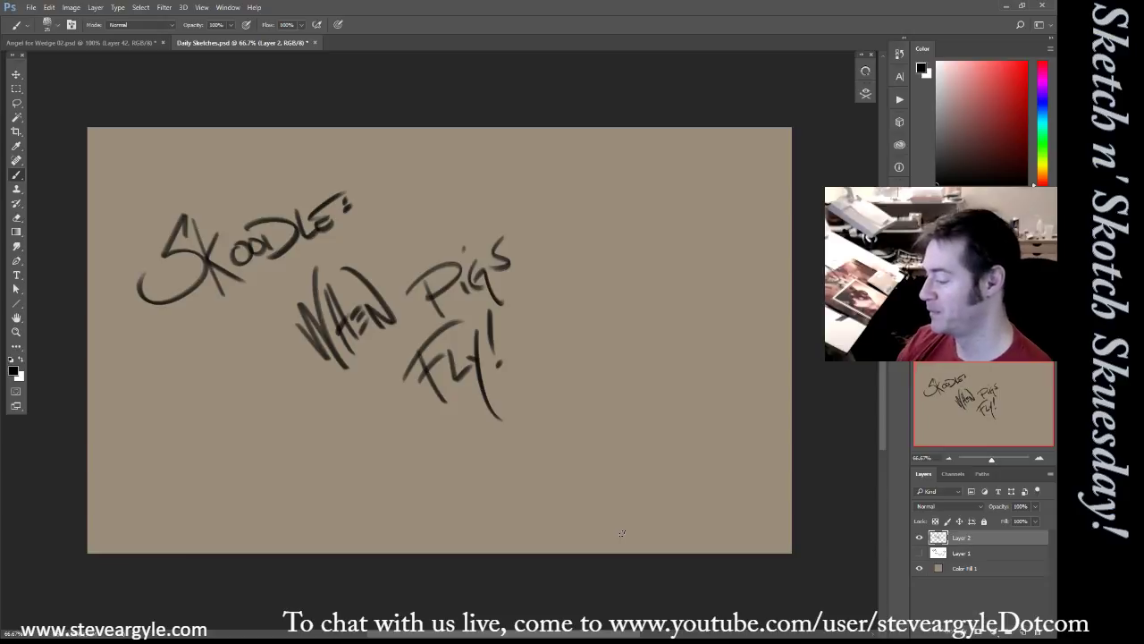
Hide Layer 2, add a new layer, and lightly sketch a large round body arc across the middle of the canvas
{"action": "left_click", "coordinate": [916, 539]}
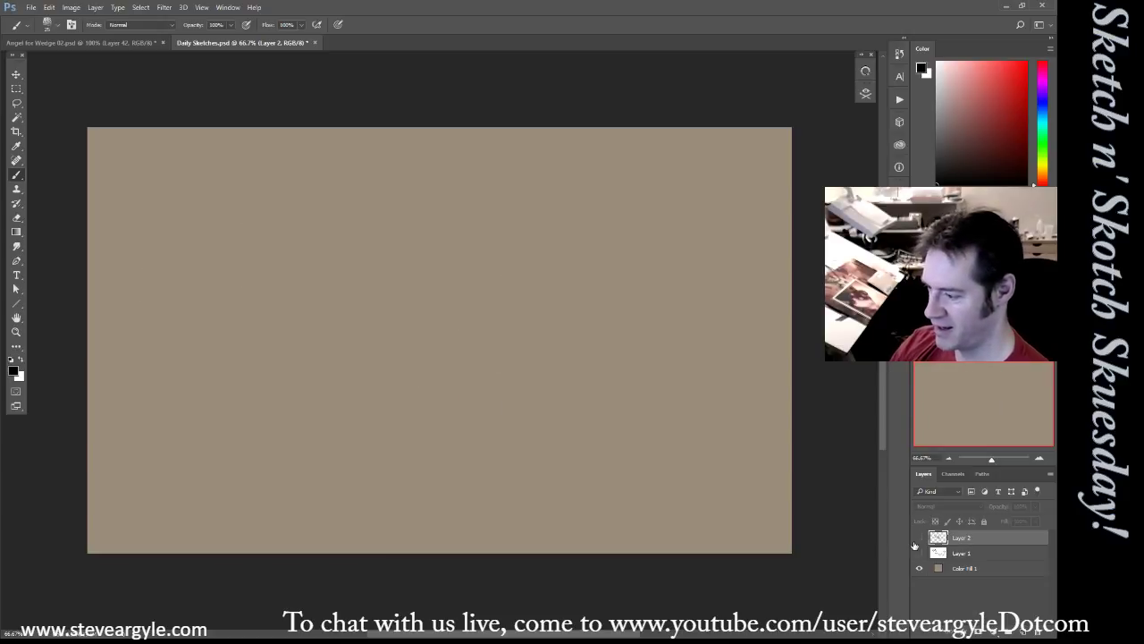
{"action": "key", "text": "ctrl+shift+alt+n"}
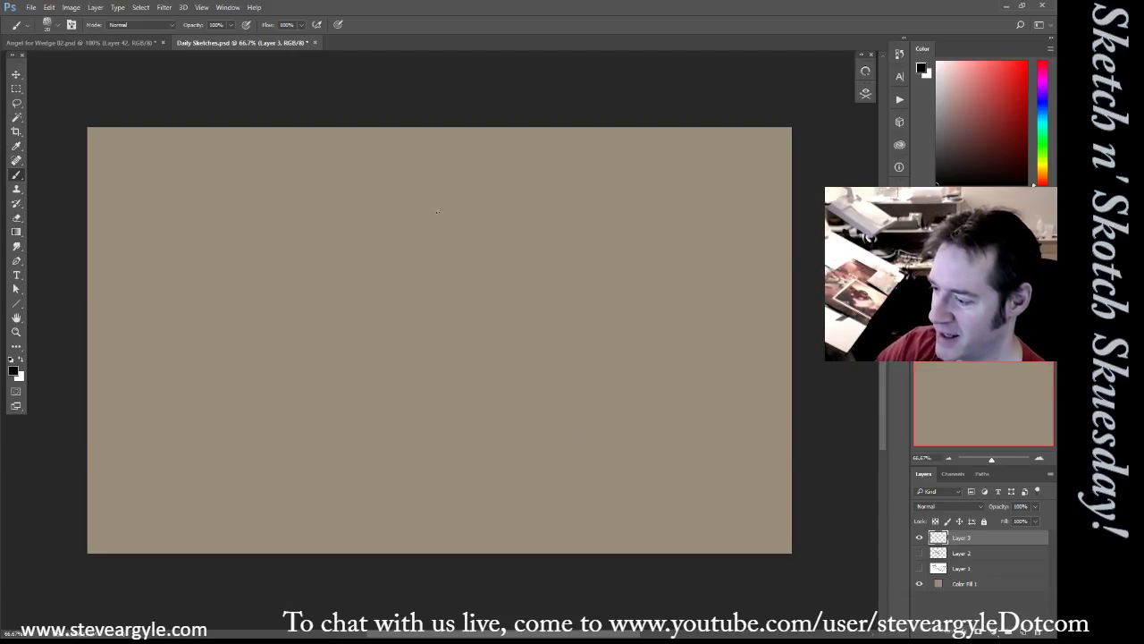
{"action": "left_click_drag", "start_coordinate": [382, 232], "coordinate": [340, 312]}
{"action": "mouse_move", "coordinate": [350, 357]}
{"action": "left_mouse_down"}
{"action": "mouse_move", "coordinate": [381, 232]}
{"action": "mouse_move", "coordinate": [404, 207]}
{"action": "mouse_move", "coordinate": [471, 180]}
{"action": "mouse_move", "coordinate": [571, 192]}
{"action": "mouse_move", "coordinate": [644, 276]}
{"action": "mouse_move", "coordinate": [652, 315]}
{"action": "left_mouse_up"}
{"action": "left_click_drag", "start_coordinate": [323, 342], "coordinate": [424, 462]}
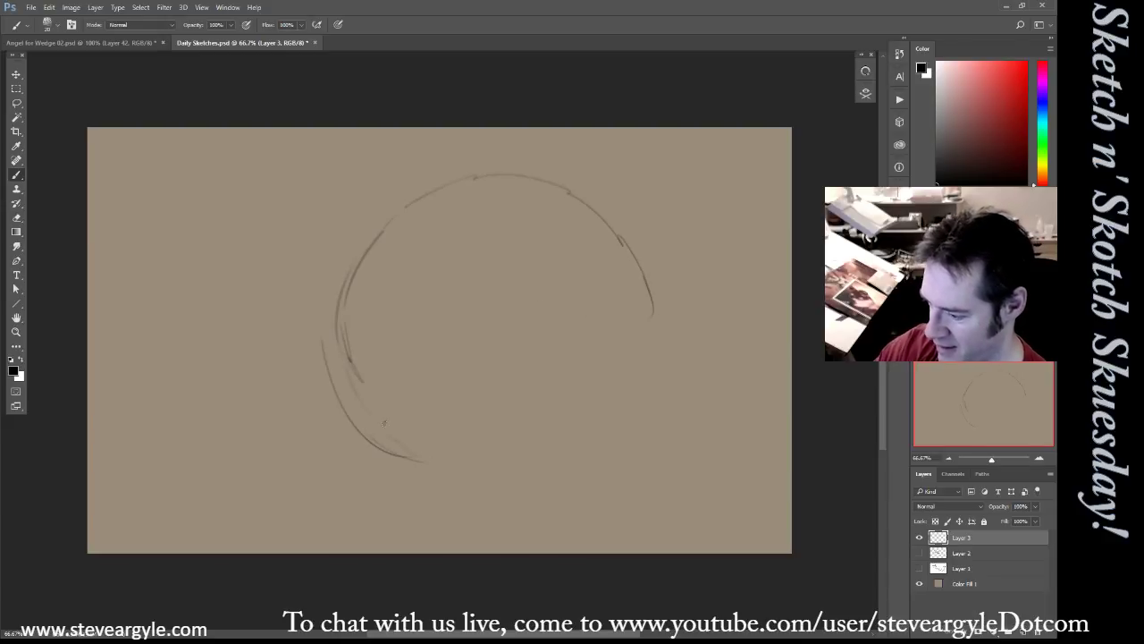
Build up the round body's left contour with overlapping strokes and extend its upper and right edges
{"action": "left_click_drag", "start_coordinate": [348, 359], "coordinate": [421, 447]}
{"action": "left_click_drag", "start_coordinate": [410, 456], "coordinate": [360, 409]}
{"action": "mouse_move", "coordinate": [345, 347]}
{"action": "left_mouse_down"}
{"action": "mouse_move", "coordinate": [372, 445]}
{"action": "mouse_move", "coordinate": [350, 335]}
{"action": "mouse_move", "coordinate": [422, 460]}
{"action": "mouse_move", "coordinate": [367, 432]}
{"action": "mouse_move", "coordinate": [424, 465]}
{"action": "left_mouse_up"}
{"action": "left_click_drag", "start_coordinate": [374, 440], "coordinate": [437, 470]}
{"action": "left_click_drag", "start_coordinate": [351, 397], "coordinate": [341, 340]}
{"action": "mouse_move", "coordinate": [350, 382]}
{"action": "left_mouse_down"}
{"action": "mouse_move", "coordinate": [333, 321]}
{"action": "mouse_move", "coordinate": [362, 236]}
{"action": "mouse_move", "coordinate": [331, 283]}
{"action": "mouse_move", "coordinate": [436, 188]}
{"action": "left_mouse_up"}
{"action": "left_click_drag", "start_coordinate": [529, 180], "coordinate": [550, 185]}
{"action": "left_click_drag", "start_coordinate": [661, 309], "coordinate": [671, 332]}
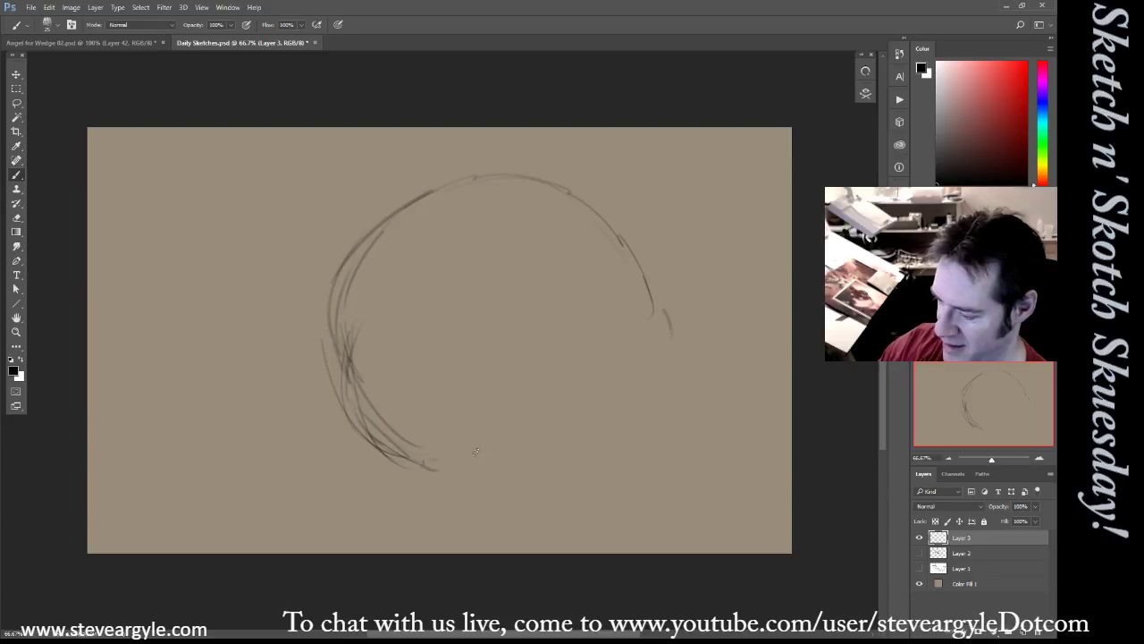
Sketch a smaller circle for the head inside the lower-left part of the large body arc
{"action": "mouse_move", "coordinate": [427, 466]}
{"action": "left_mouse_down"}
{"action": "mouse_move", "coordinate": [482, 454]}
{"action": "mouse_move", "coordinate": [509, 431]}
{"action": "mouse_move", "coordinate": [521, 342]}
{"action": "left_mouse_up"}
{"action": "left_click_drag", "start_coordinate": [512, 431], "coordinate": [432, 461]}
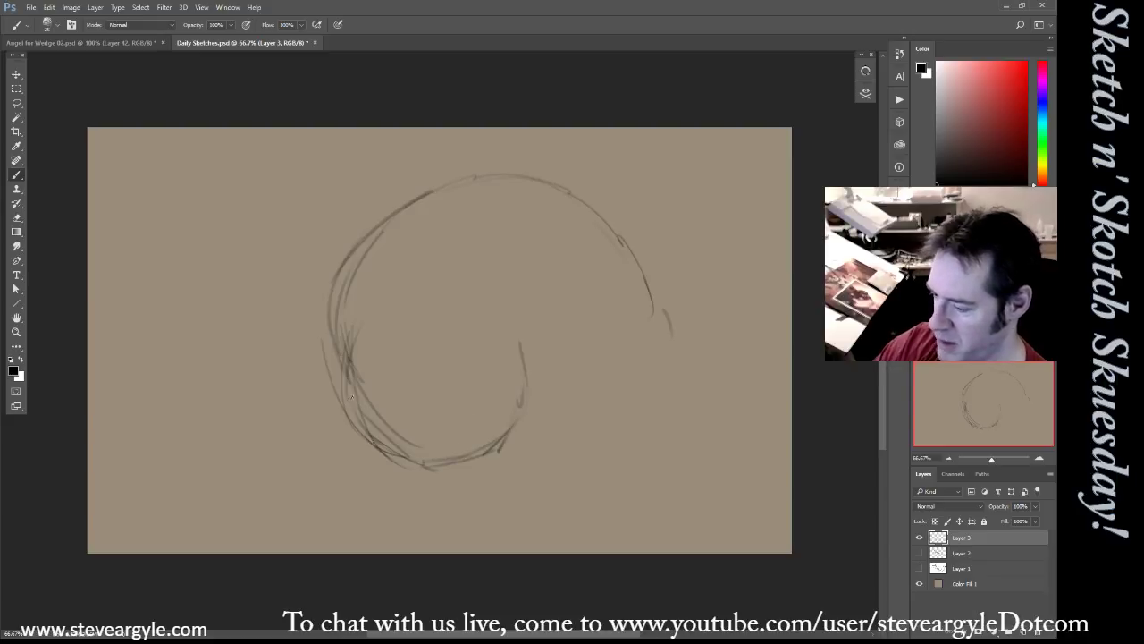
{"action": "left_click_drag", "start_coordinate": [353, 393], "coordinate": [375, 309]}
{"action": "left_click_drag", "start_coordinate": [499, 301], "coordinate": [514, 327]}
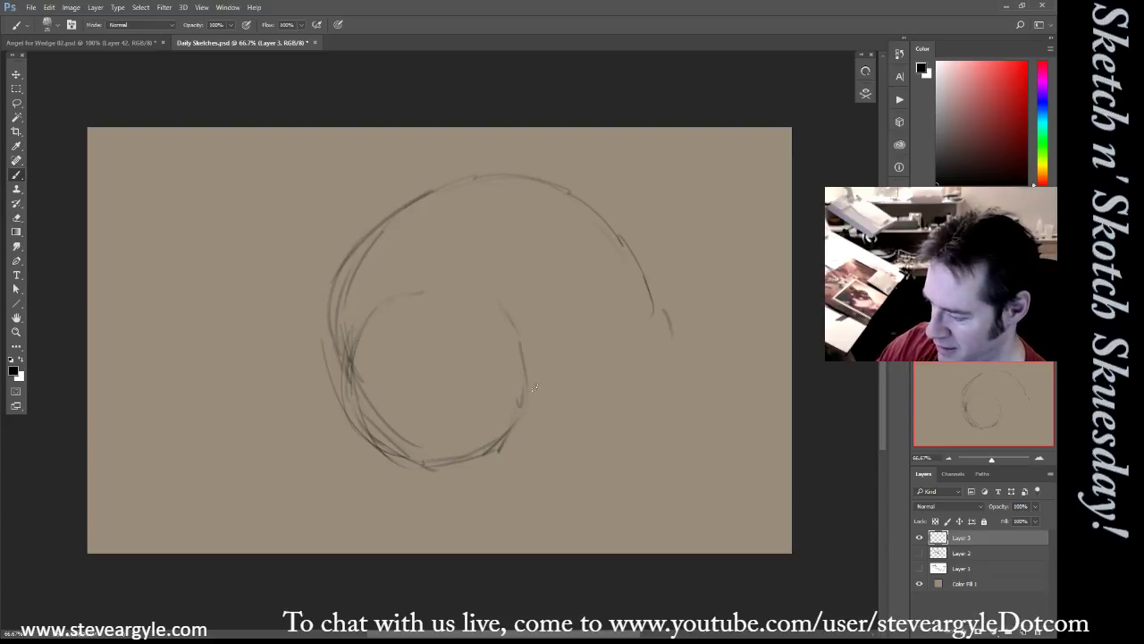
Rough in the fold right of the head circle, the curved underside, and the large outer contour of the rump
{"action": "mouse_move", "coordinate": [532, 386]}
{"action": "left_mouse_down"}
{"action": "mouse_move", "coordinate": [538, 430]}
{"action": "mouse_move", "coordinate": [572, 418]}
{"action": "mouse_move", "coordinate": [604, 329]}
{"action": "left_mouse_up"}
{"action": "mouse_move", "coordinate": [562, 419]}
{"action": "left_mouse_down"}
{"action": "mouse_move", "coordinate": [570, 426]}
{"action": "mouse_move", "coordinate": [601, 413]}
{"action": "mouse_move", "coordinate": [568, 434]}
{"action": "left_mouse_up"}
{"action": "mouse_move", "coordinate": [476, 466]}
{"action": "left_mouse_down"}
{"action": "mouse_move", "coordinate": [530, 511]}
{"action": "mouse_move", "coordinate": [513, 514]}
{"action": "left_mouse_up"}
{"action": "left_click_drag", "start_coordinate": [472, 467], "coordinate": [540, 520]}
{"action": "mouse_move", "coordinate": [597, 213]}
{"action": "left_mouse_down"}
{"action": "mouse_move", "coordinate": [668, 260]}
{"action": "mouse_move", "coordinate": [699, 328]}
{"action": "mouse_move", "coordinate": [675, 470]}
{"action": "mouse_move", "coordinate": [642, 510]}
{"action": "left_mouse_up"}
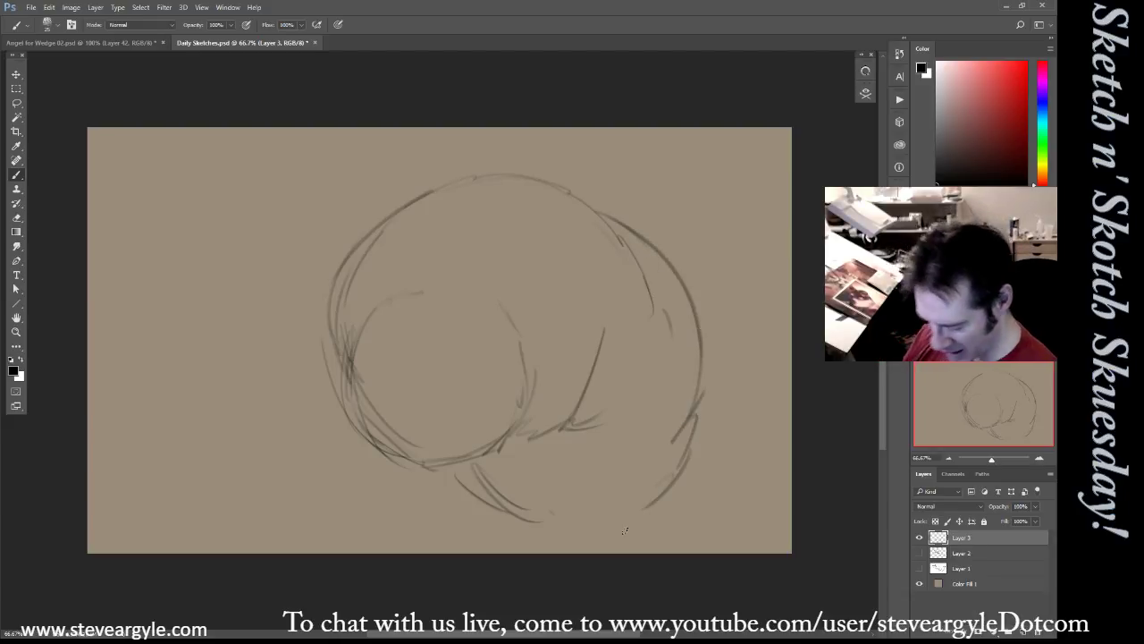
Scale the rough sketch down proportionally to about 88% and shift it slightly left, applying the transform
{"action": "key", "text": "ctrl+t"}
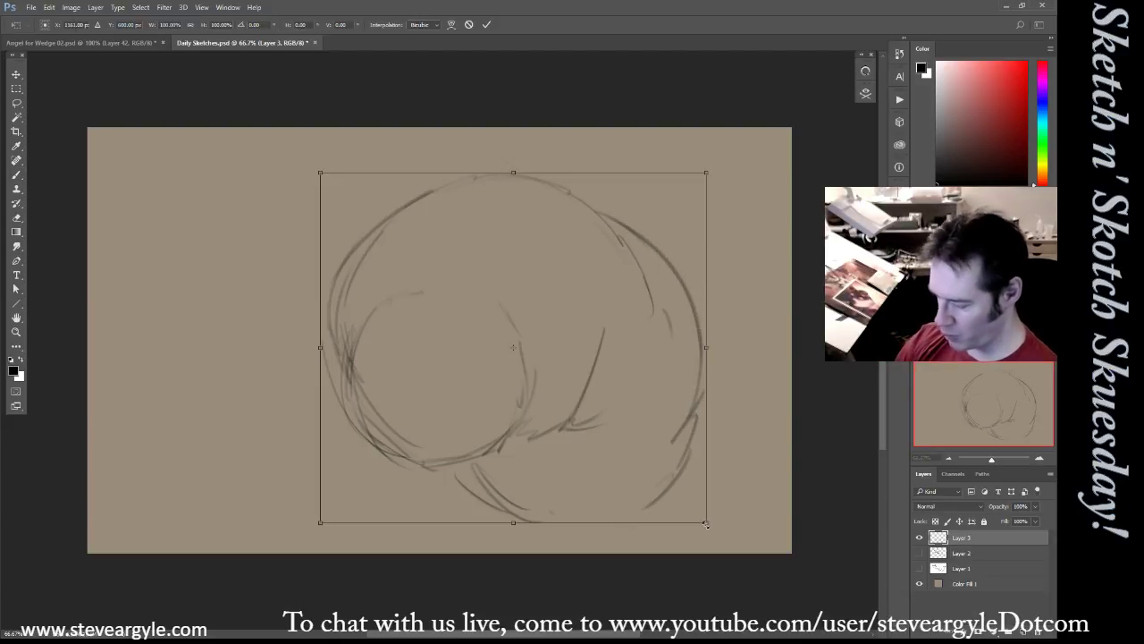
{"action": "mouse_move", "coordinate": [705, 524]}
{"action": "left_mouse_down"}
{"action": "mouse_move", "coordinate": [685, 503]}
{"action": "mouse_move", "coordinate": [604, 481]}
{"action": "left_mouse_up"}
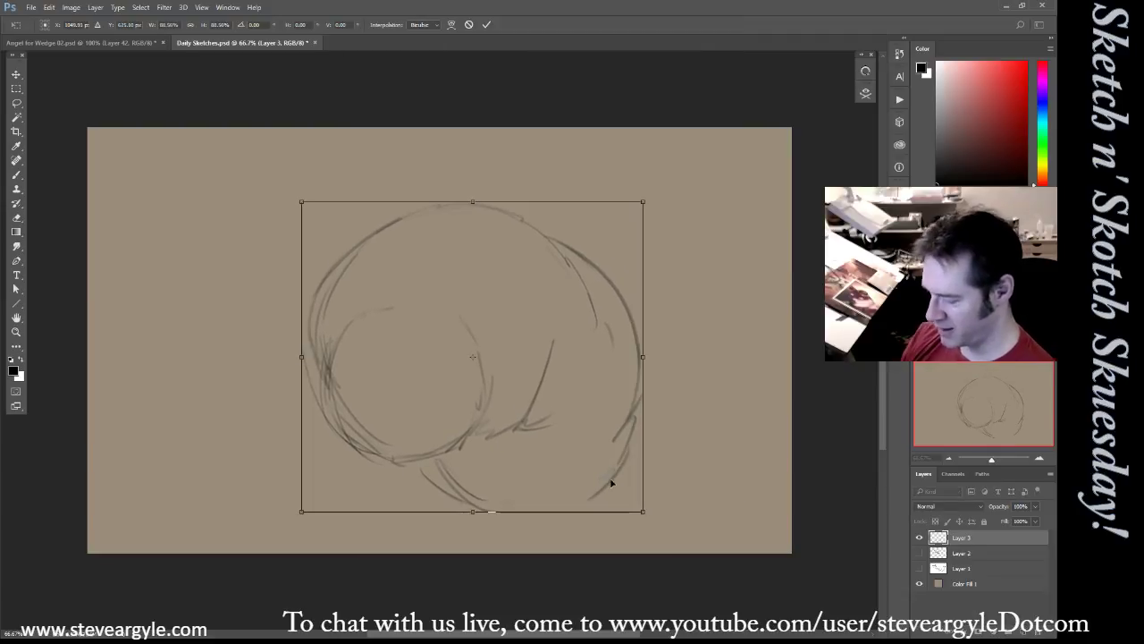
{"action": "key", "text": "b"}
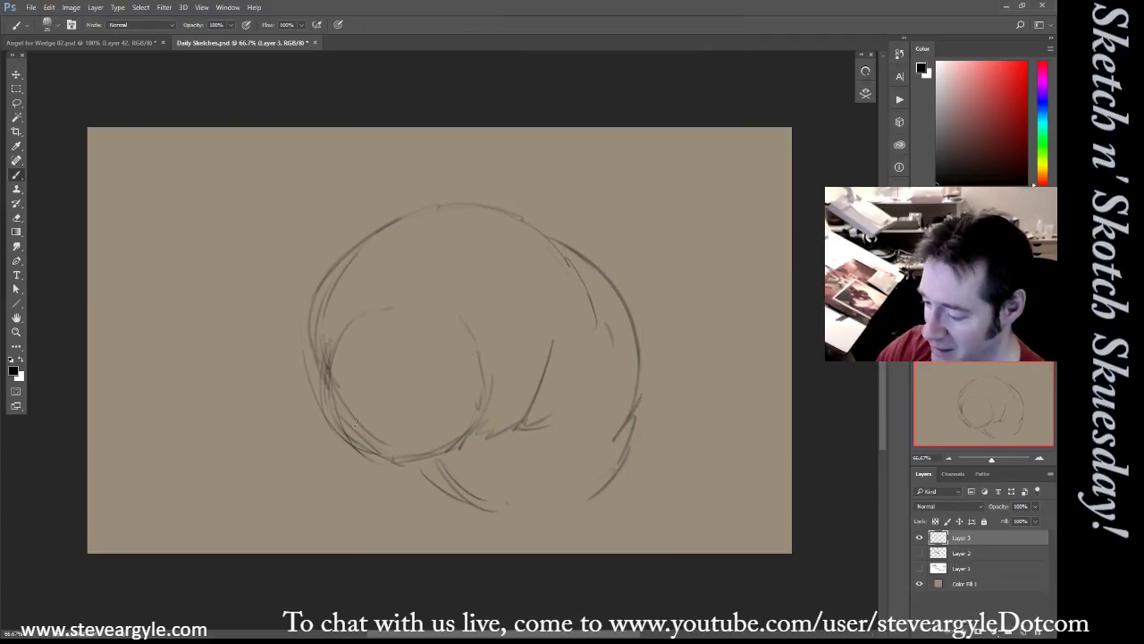
Draw a small oval for the snout over the lower-left edge of the head circle
{"action": "mouse_move", "coordinate": [388, 409]}
{"action": "left_mouse_down"}
{"action": "mouse_move", "coordinate": [365, 430]}
{"action": "mouse_move", "coordinate": [398, 462]}
{"action": "mouse_move", "coordinate": [350, 452]}
{"action": "mouse_move", "coordinate": [375, 465]}
{"action": "left_mouse_up"}
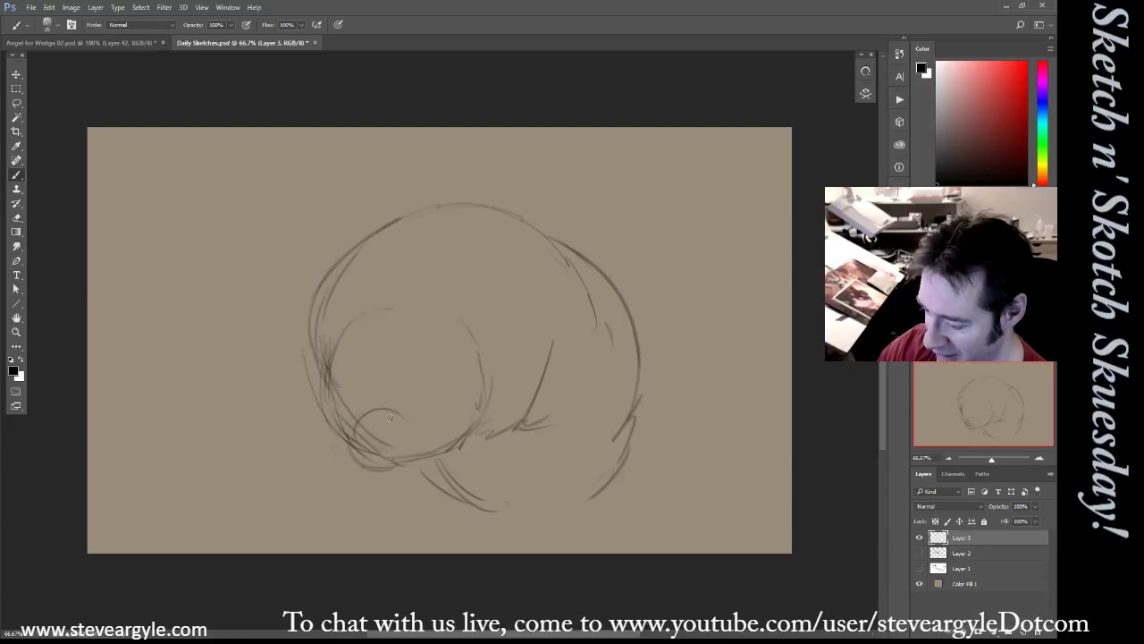
{"action": "mouse_move", "coordinate": [390, 417]}
{"action": "left_mouse_down"}
{"action": "mouse_move", "coordinate": [420, 433]}
{"action": "mouse_move", "coordinate": [427, 454]}
{"action": "mouse_move", "coordinate": [398, 467]}
{"action": "mouse_move", "coordinate": [365, 415]}
{"action": "mouse_move", "coordinate": [404, 413]}
{"action": "mouse_move", "coordinate": [431, 444]}
{"action": "left_mouse_up"}
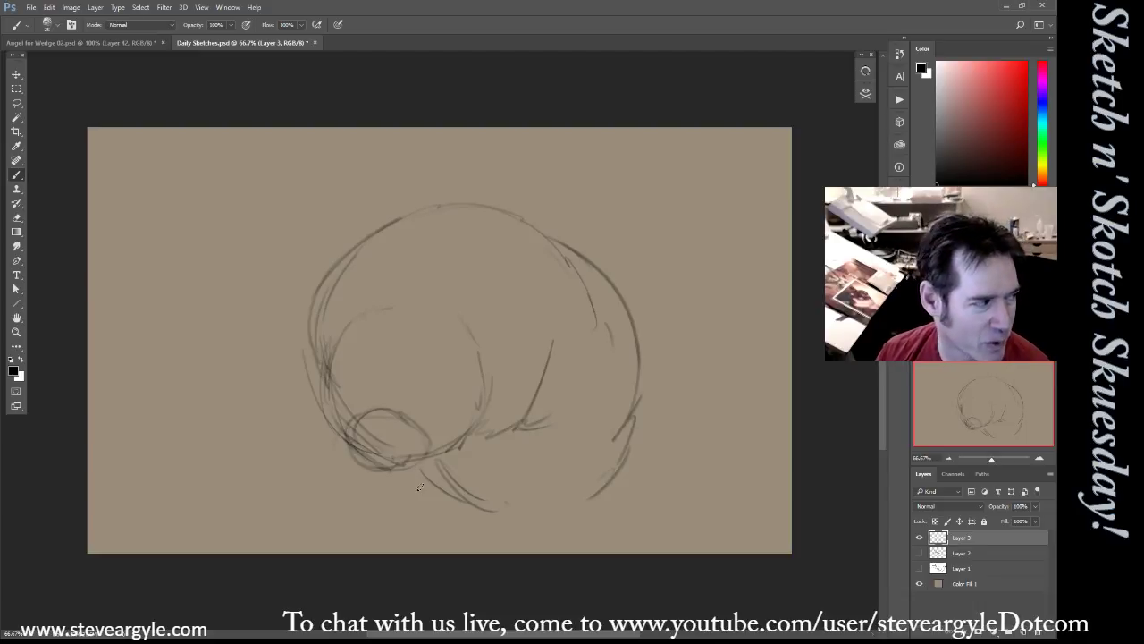
Reinforce the head circle's outline and add a second contour line over the body's back from the head to the rump
{"action": "mouse_move", "coordinate": [338, 432]}
{"action": "left_mouse_down"}
{"action": "mouse_move", "coordinate": [324, 362]}
{"action": "mouse_move", "coordinate": [314, 420]}
{"action": "mouse_move", "coordinate": [375, 309]}
{"action": "mouse_move", "coordinate": [327, 330]}
{"action": "left_mouse_up"}
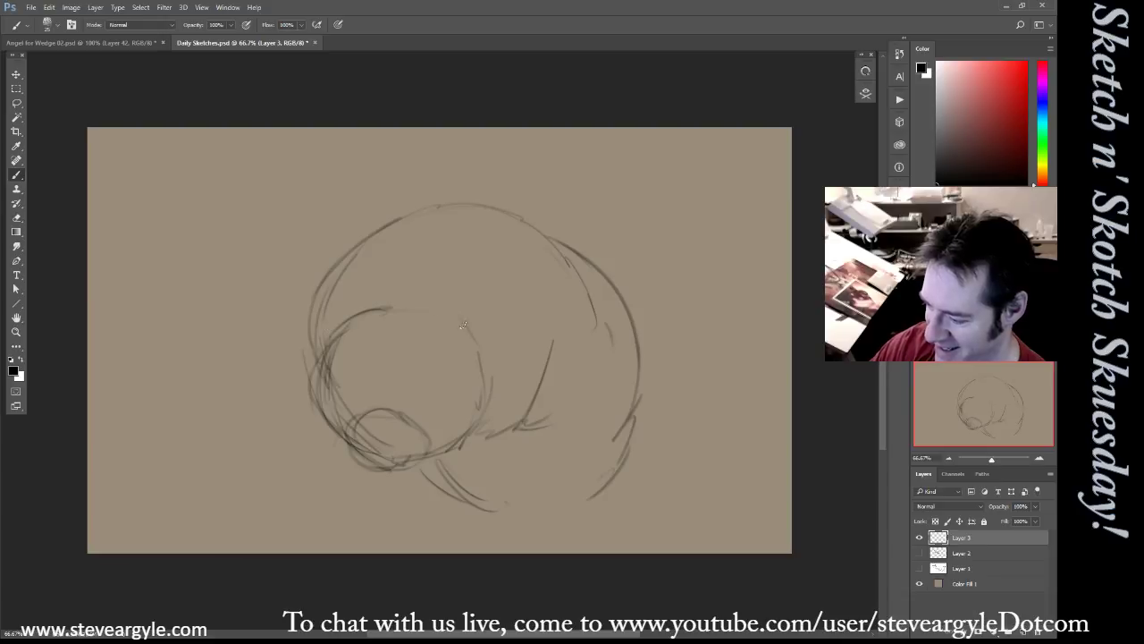
{"action": "left_click_drag", "start_coordinate": [463, 326], "coordinate": [475, 331]}
{"action": "left_click_drag", "start_coordinate": [415, 464], "coordinate": [487, 420]}
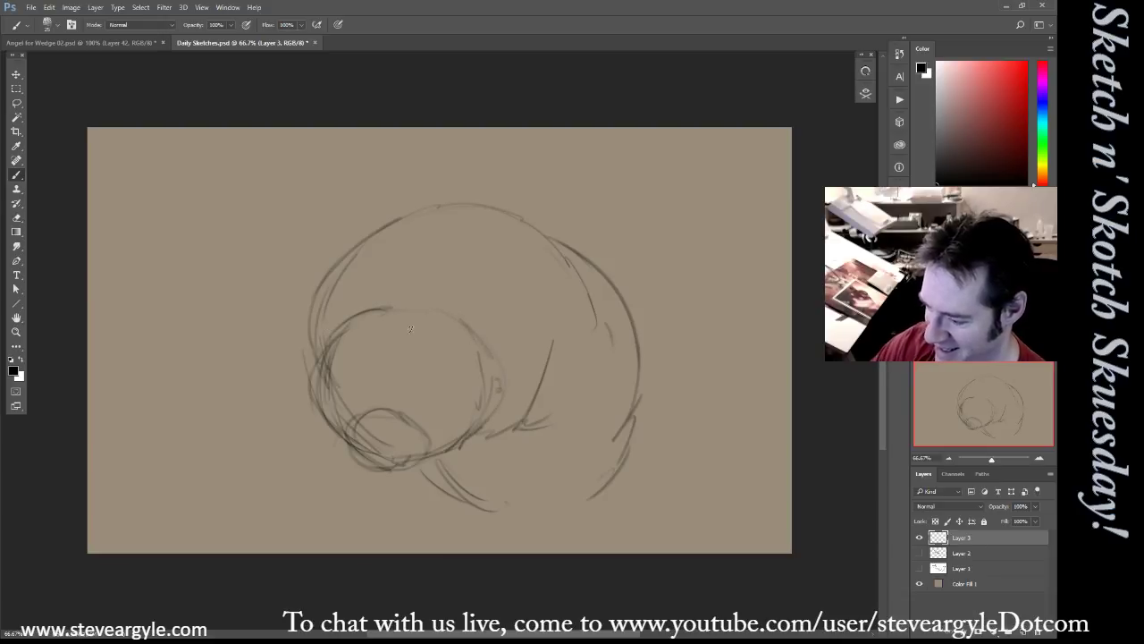
{"action": "mouse_move", "coordinate": [302, 322]}
{"action": "left_mouse_down"}
{"action": "mouse_move", "coordinate": [337, 247]}
{"action": "mouse_move", "coordinate": [416, 207]}
{"action": "mouse_move", "coordinate": [500, 212]}
{"action": "mouse_move", "coordinate": [601, 279]}
{"action": "left_mouse_up"}
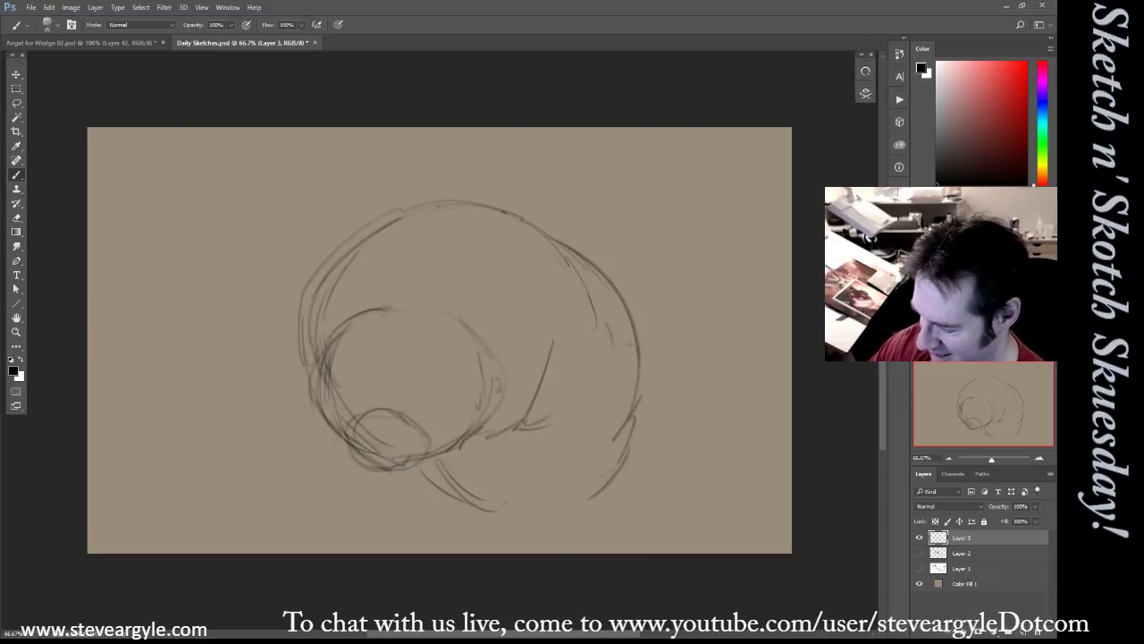
Rough in the inner belly curve, small feet beneath the head and body, and extra contour strokes on the rump
{"action": "mouse_move", "coordinate": [611, 395]}
{"action": "left_mouse_down"}
{"action": "mouse_move", "coordinate": [594, 426]}
{"action": "mouse_move", "coordinate": [560, 430]}
{"action": "mouse_move", "coordinate": [545, 459]}
{"action": "mouse_move", "coordinate": [519, 430]}
{"action": "mouse_move", "coordinate": [542, 472]}
{"action": "mouse_move", "coordinate": [574, 454]}
{"action": "left_mouse_up"}
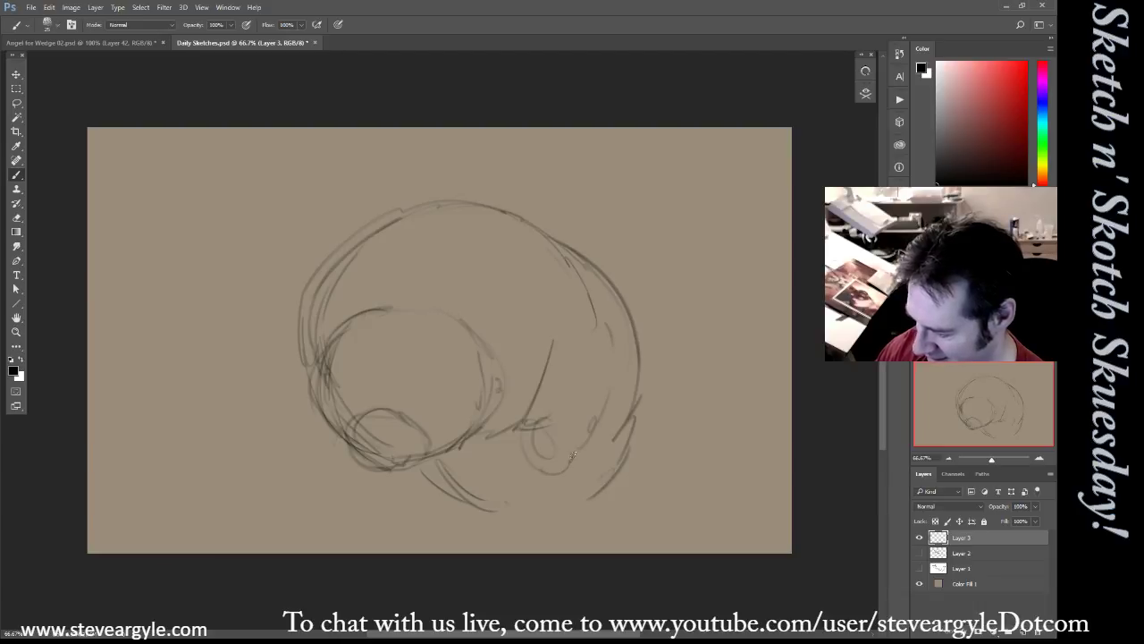
{"action": "mouse_move", "coordinate": [383, 471]}
{"action": "left_mouse_down"}
{"action": "mouse_move", "coordinate": [408, 493]}
{"action": "mouse_move", "coordinate": [420, 486]}
{"action": "left_mouse_up"}
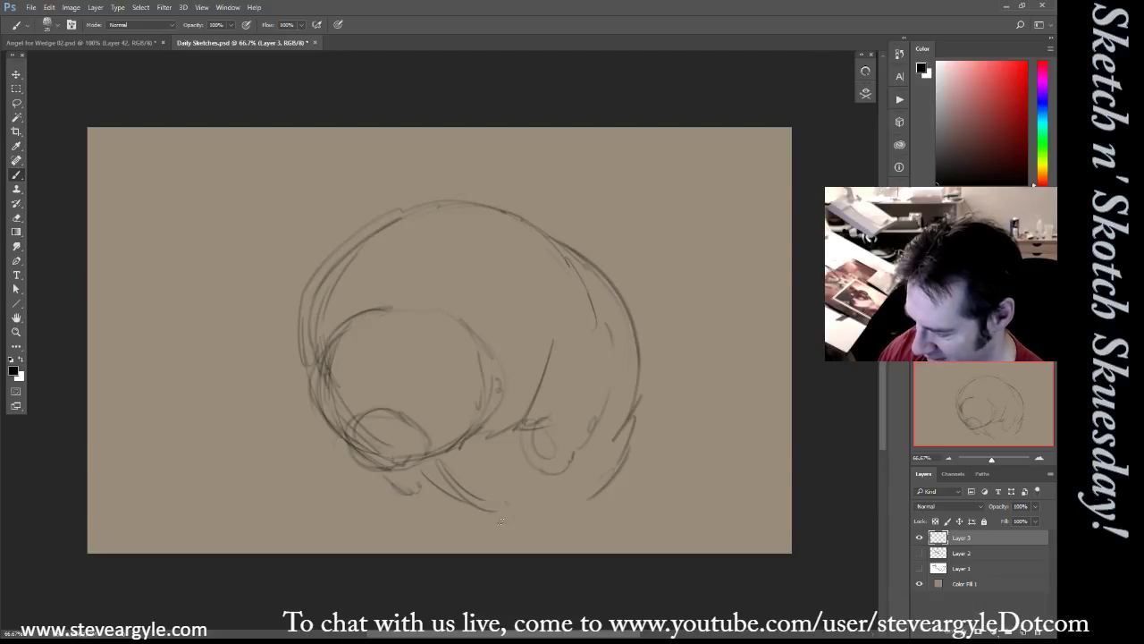
{"action": "mouse_move", "coordinate": [497, 524]}
{"action": "left_mouse_down"}
{"action": "mouse_move", "coordinate": [488, 494]}
{"action": "mouse_move", "coordinate": [492, 529]}
{"action": "mouse_move", "coordinate": [506, 520]}
{"action": "left_mouse_up"}
{"action": "mouse_move", "coordinate": [624, 470]}
{"action": "left_mouse_down"}
{"action": "mouse_move", "coordinate": [583, 500]}
{"action": "mouse_move", "coordinate": [590, 508]}
{"action": "left_mouse_up"}
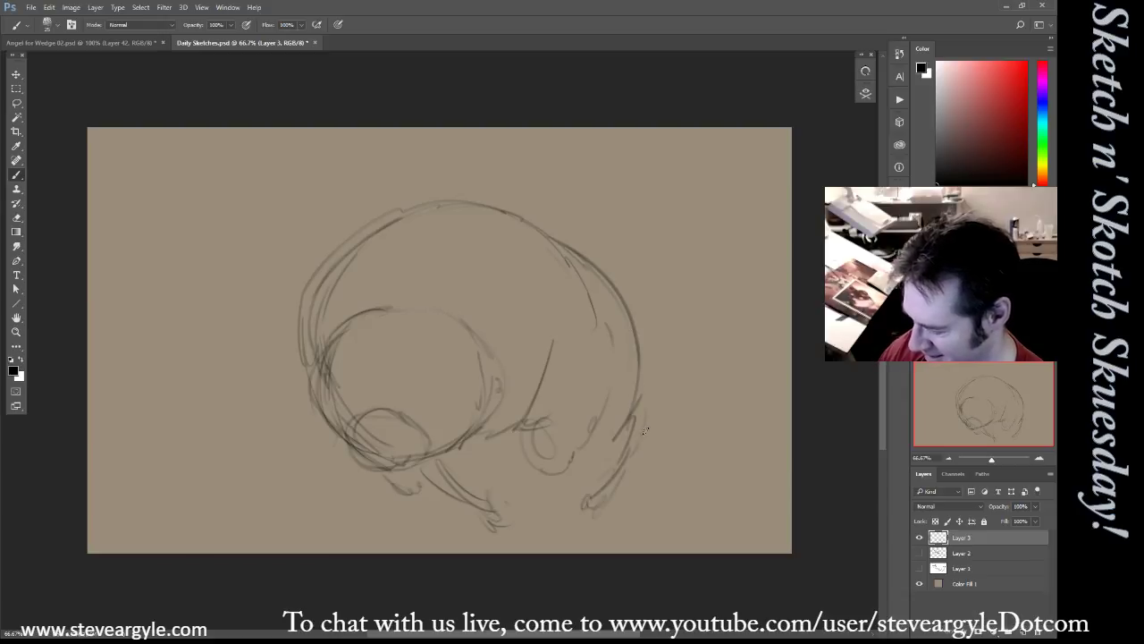
{"action": "mouse_move", "coordinate": [638, 409]}
{"action": "left_mouse_down"}
{"action": "mouse_move", "coordinate": [635, 439]}
{"action": "mouse_move", "coordinate": [621, 449]}
{"action": "left_mouse_up"}
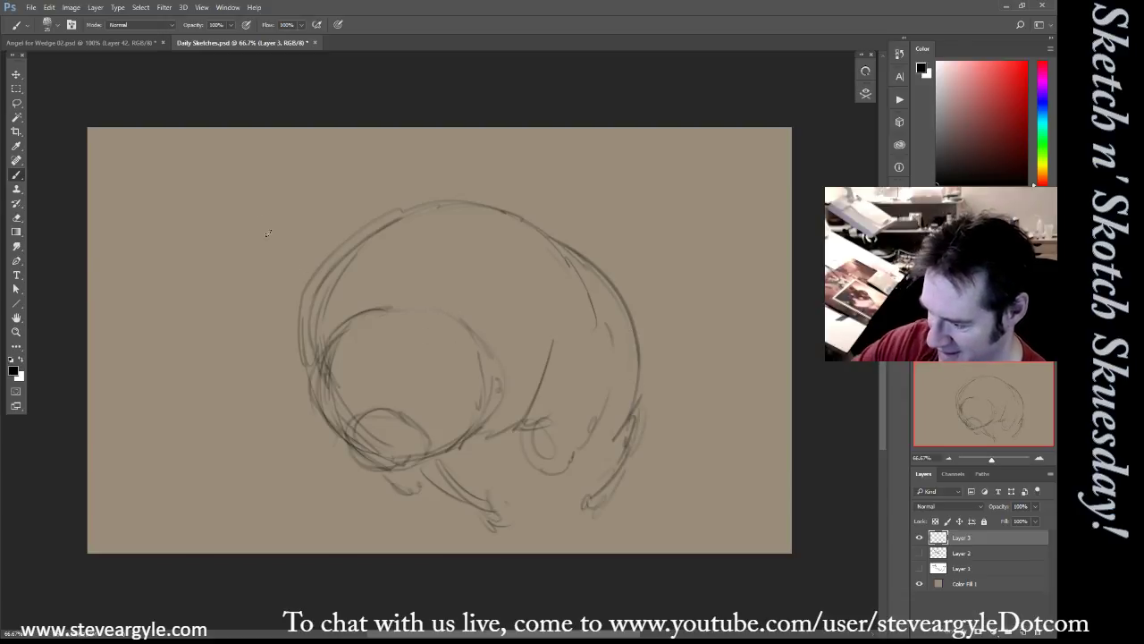
Rough in the two engines as a tall ellipse beside the body's upper left and a large circle over its upper right
{"action": "left_click_drag", "start_coordinate": [277, 180], "coordinate": [284, 322]}
{"action": "left_click_drag", "start_coordinate": [214, 204], "coordinate": [222, 284]}
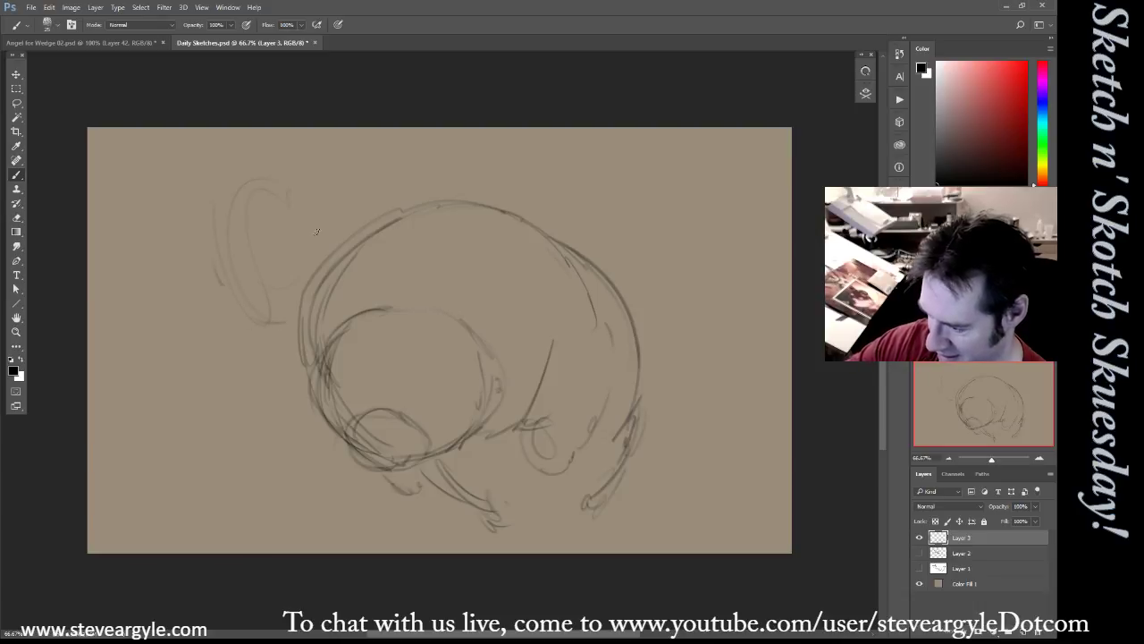
{"action": "left_click_drag", "start_coordinate": [592, 302], "coordinate": [615, 309]}
{"action": "mouse_move", "coordinate": [595, 157]}
{"action": "left_mouse_down"}
{"action": "mouse_move", "coordinate": [625, 325]}
{"action": "mouse_move", "coordinate": [676, 266]}
{"action": "mouse_move", "coordinate": [622, 159]}
{"action": "mouse_move", "coordinate": [661, 295]}
{"action": "left_mouse_up"}
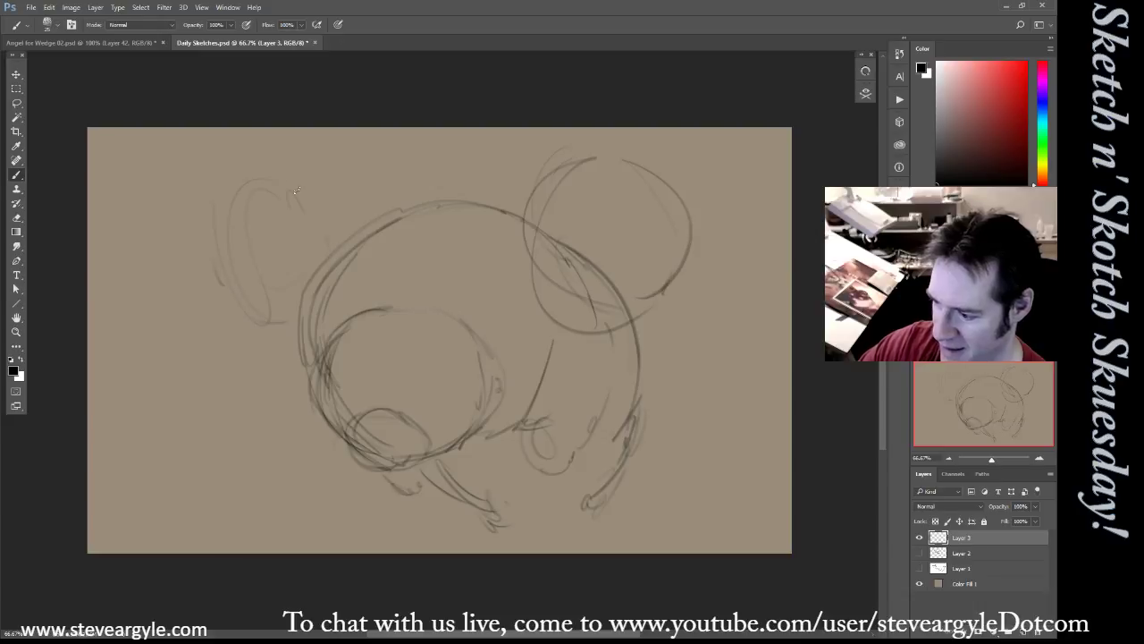
{"action": "mouse_move", "coordinate": [296, 189]}
{"action": "left_mouse_down"}
{"action": "mouse_move", "coordinate": [241, 329]}
{"action": "mouse_move", "coordinate": [269, 179]}
{"action": "mouse_move", "coordinate": [275, 339]}
{"action": "mouse_move", "coordinate": [225, 184]}
{"action": "left_mouse_up"}
{"action": "left_click_drag", "start_coordinate": [230, 254], "coordinate": [273, 331]}
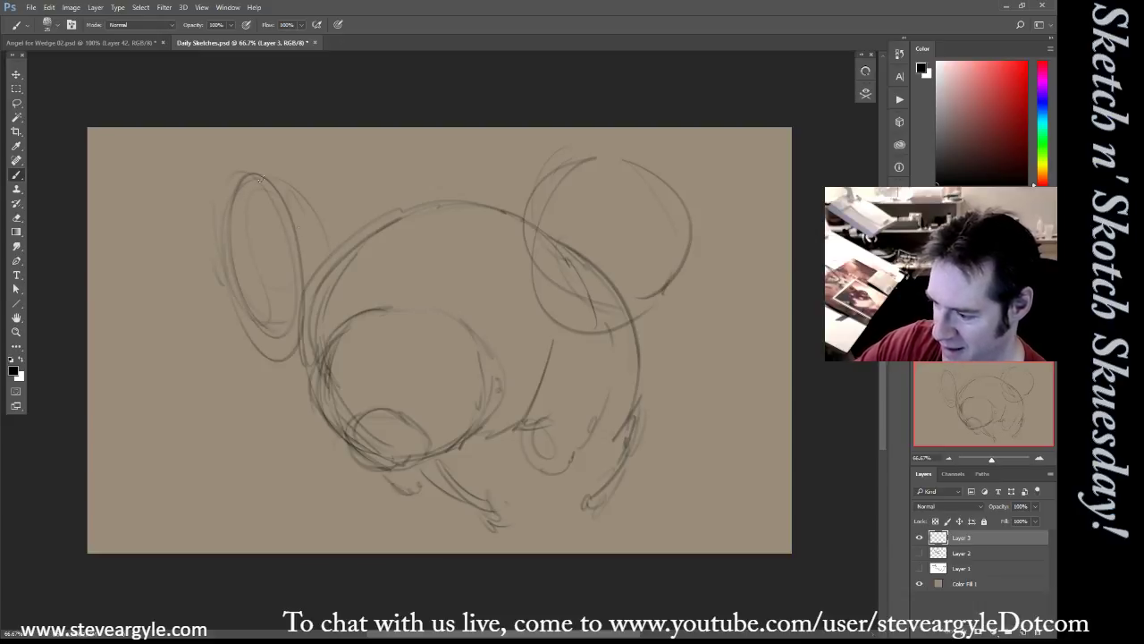
{"action": "left_click_drag", "start_coordinate": [249, 177], "coordinate": [285, 208]}
Restate the right engine's circle with heavier strokes and a second outer contour
{"action": "left_click_drag", "start_coordinate": [551, 163], "coordinate": [528, 265]}
{"action": "left_click_drag", "start_coordinate": [581, 146], "coordinate": [536, 209]}
{"action": "left_click_drag", "start_coordinate": [531, 261], "coordinate": [640, 311]}
{"action": "mouse_move", "coordinate": [586, 170]}
{"action": "left_mouse_down"}
{"action": "mouse_move", "coordinate": [599, 165]}
{"action": "mouse_move", "coordinate": [693, 302]}
{"action": "left_mouse_up"}
Connect the left engine to the top of the body with a sloping line and redraw its opening as a narrow ellipse
{"action": "left_click_drag", "start_coordinate": [259, 170], "coordinate": [381, 200]}
{"action": "left_click_drag", "start_coordinate": [304, 170], "coordinate": [400, 211]}
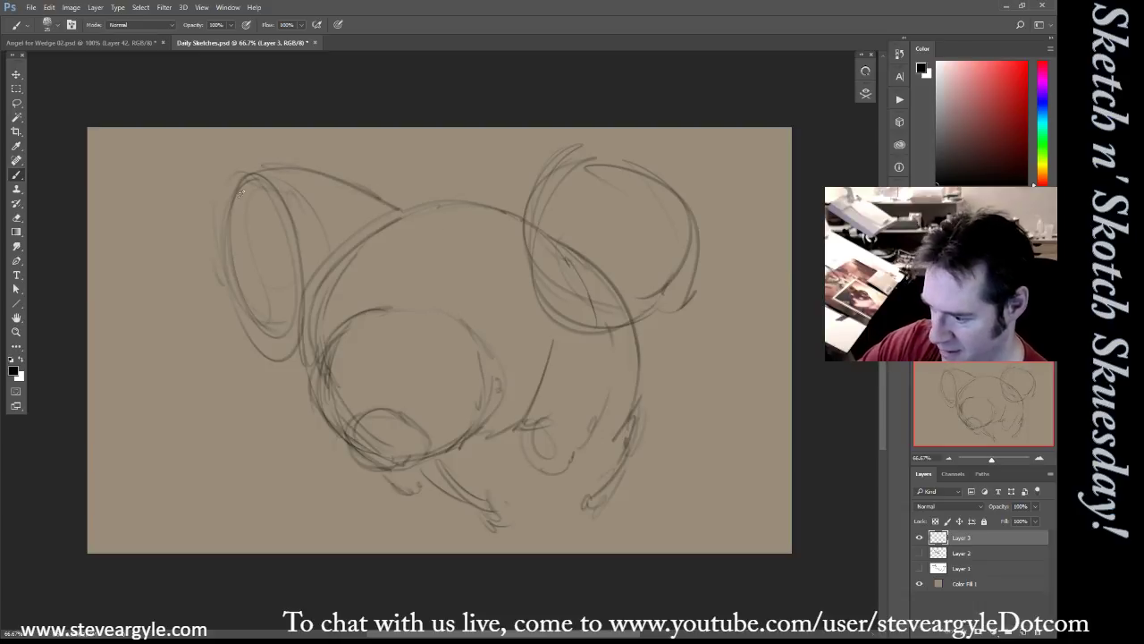
{"action": "left_click_drag", "start_coordinate": [272, 188], "coordinate": [281, 357]}
{"action": "mouse_move", "coordinate": [279, 165]}
{"action": "left_mouse_down"}
{"action": "mouse_move", "coordinate": [255, 375]}
{"action": "mouse_move", "coordinate": [295, 377]}
{"action": "left_mouse_up"}
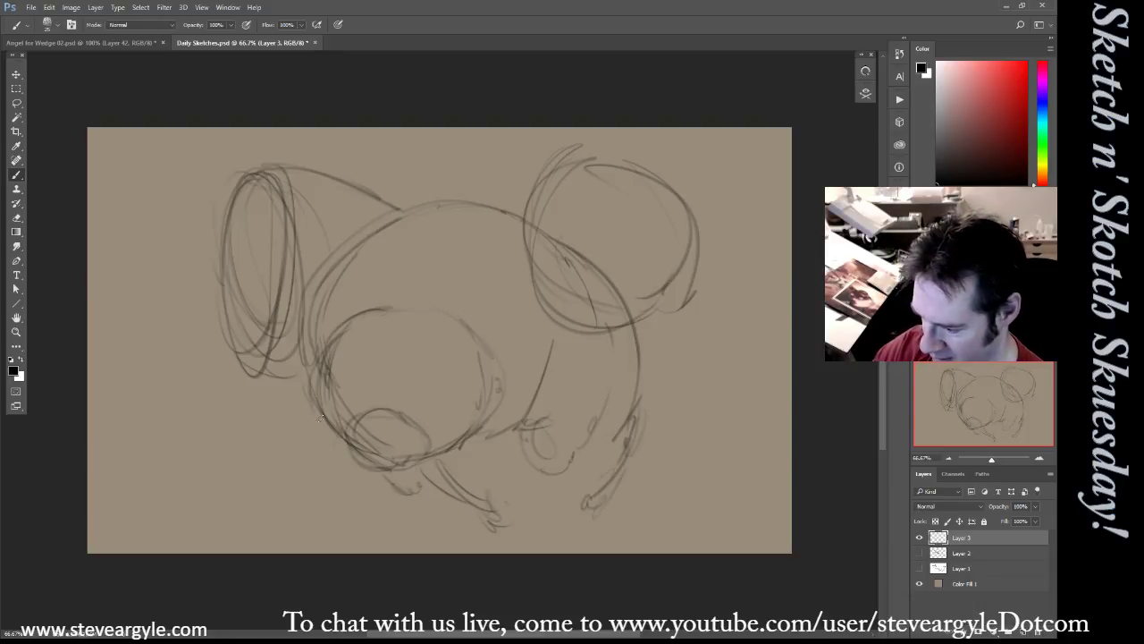
Sketch a curved goggle shape across the head, with a brow line above and a bridge arching over the snout
{"action": "mouse_move", "coordinate": [325, 420]}
{"action": "left_mouse_down"}
{"action": "mouse_move", "coordinate": [365, 404]}
{"action": "mouse_move", "coordinate": [335, 419]}
{"action": "left_mouse_up"}
{"action": "left_click_drag", "start_coordinate": [343, 340], "coordinate": [465, 349]}
{"action": "mouse_move", "coordinate": [374, 302]}
{"action": "left_mouse_down"}
{"action": "mouse_move", "coordinate": [332, 327]}
{"action": "mouse_move", "coordinate": [427, 290]}
{"action": "left_mouse_up"}
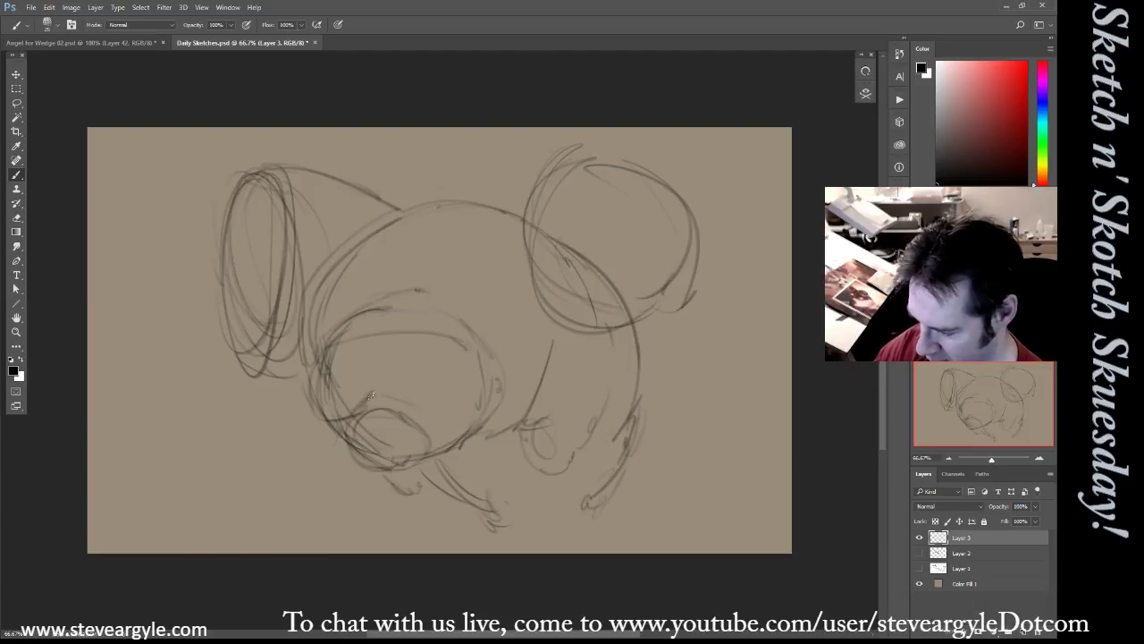
{"action": "mouse_move", "coordinate": [372, 394]}
{"action": "left_mouse_down"}
{"action": "mouse_move", "coordinate": [497, 401]}
{"action": "mouse_move", "coordinate": [465, 411]}
{"action": "left_mouse_up"}
{"action": "left_click_drag", "start_coordinate": [483, 390], "coordinate": [494, 379]}
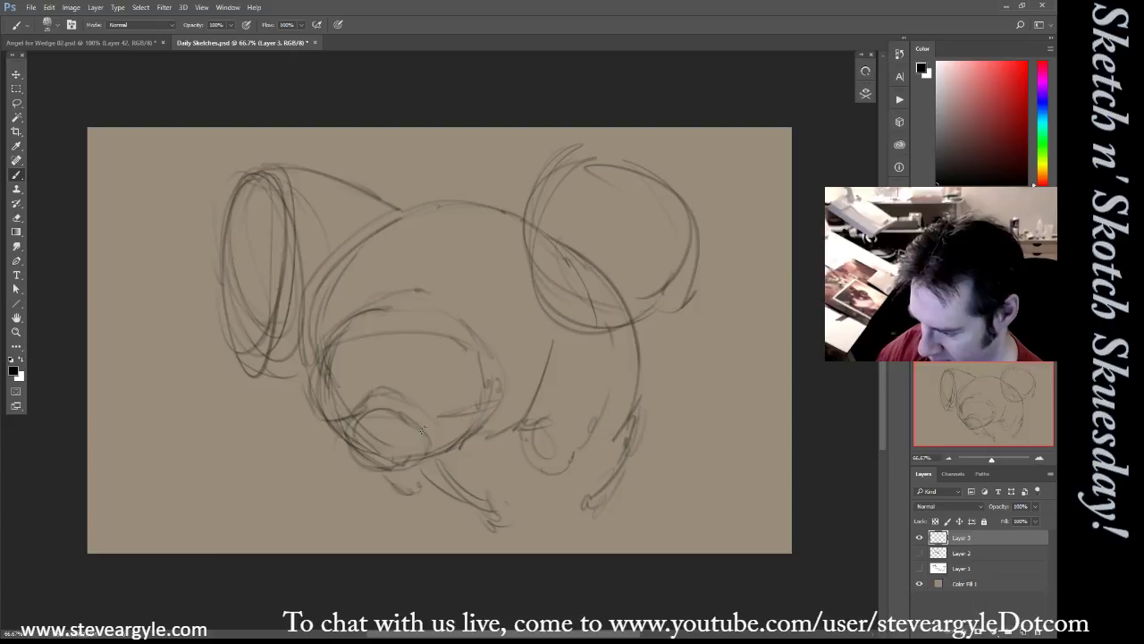
Draw lines hanging down from both sides of the head and add a second line along the goggles' upper rim
{"action": "left_click_drag", "start_coordinate": [336, 435], "coordinate": [359, 511]}
{"action": "left_click_drag", "start_coordinate": [356, 460], "coordinate": [359, 506]}
{"action": "left_click_drag", "start_coordinate": [476, 416], "coordinate": [472, 504]}
{"action": "left_click_drag", "start_coordinate": [488, 403], "coordinate": [486, 485]}
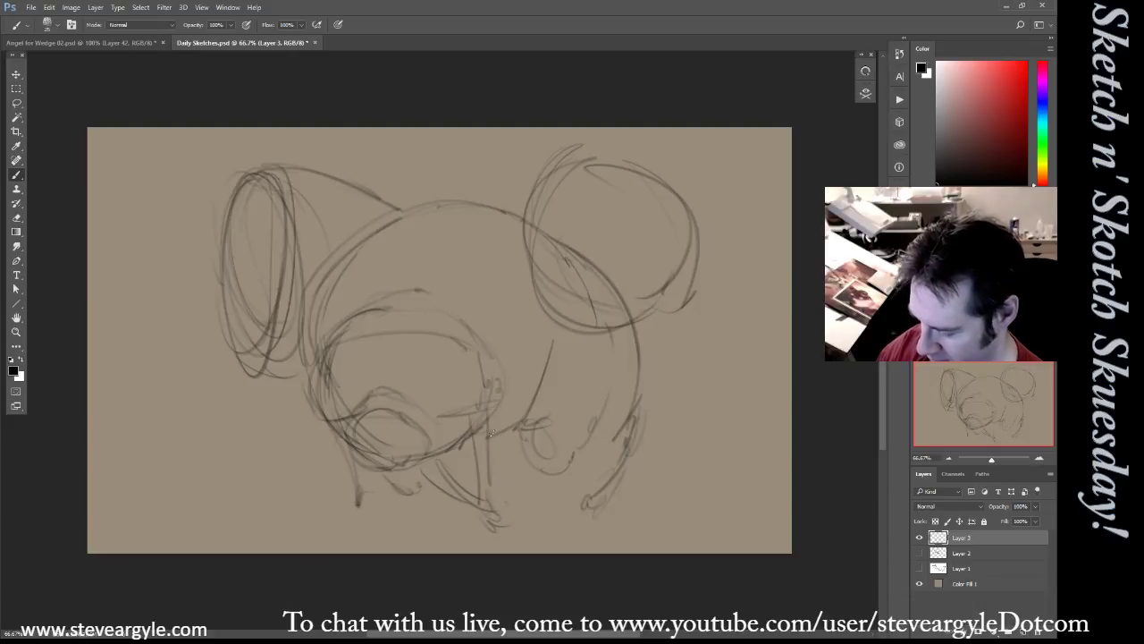
{"action": "left_click_drag", "start_coordinate": [490, 433], "coordinate": [483, 486]}
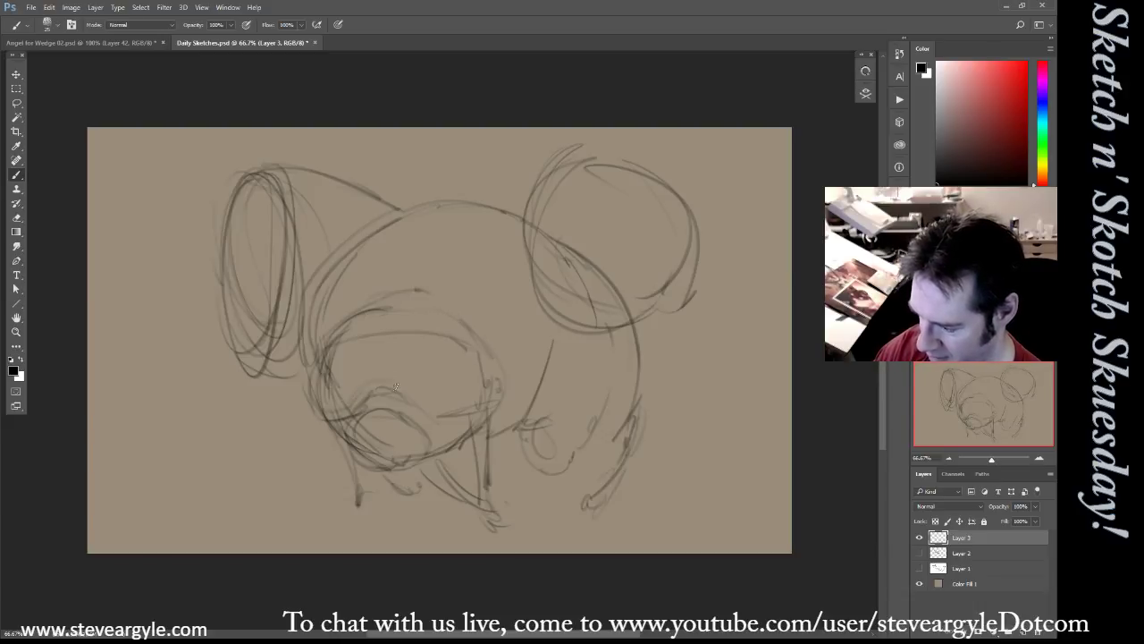
{"action": "left_click_drag", "start_coordinate": [450, 396], "coordinate": [423, 400]}
{"action": "mouse_move", "coordinate": [343, 352]}
{"action": "left_mouse_down"}
{"action": "mouse_move", "coordinate": [386, 344]}
{"action": "mouse_move", "coordinate": [476, 356]}
{"action": "left_mouse_up"}
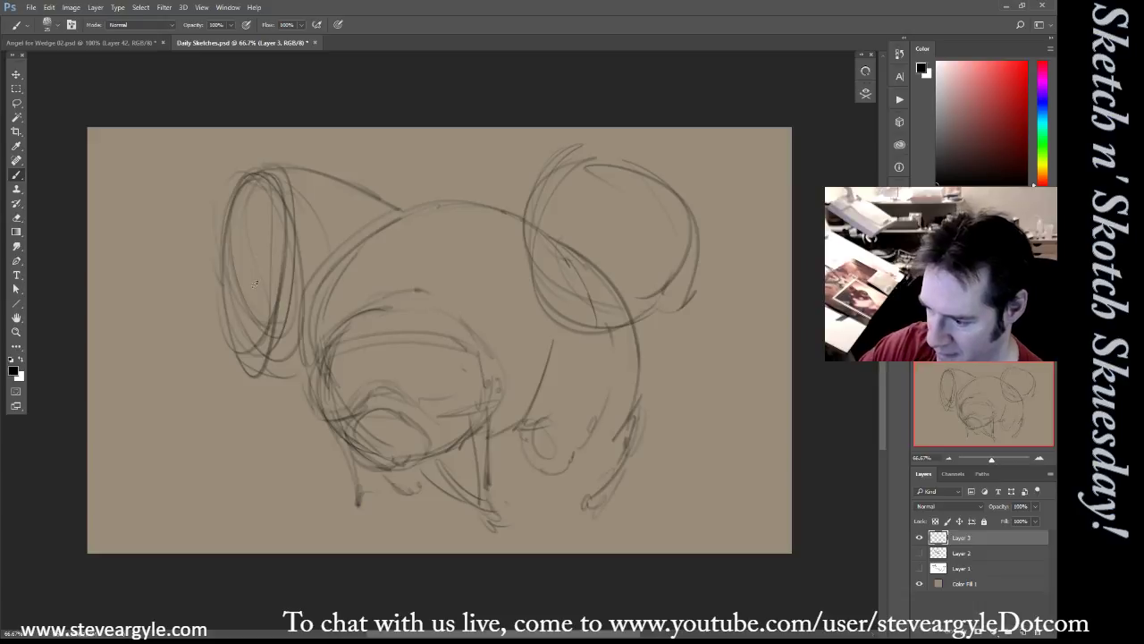
Widen the outlines of both engines and sketch a rounded nose cone projecting from the left engine
{"action": "left_click_drag", "start_coordinate": [220, 285], "coordinate": [270, 283]}
{"action": "mouse_move", "coordinate": [284, 192]}
{"action": "left_mouse_down"}
{"action": "mouse_move", "coordinate": [279, 352]}
{"action": "mouse_move", "coordinate": [245, 358]}
{"action": "mouse_move", "coordinate": [213, 270]}
{"action": "left_mouse_up"}
{"action": "mouse_move", "coordinate": [616, 151]}
{"action": "left_mouse_down"}
{"action": "mouse_move", "coordinate": [600, 335]}
{"action": "mouse_move", "coordinate": [535, 286]}
{"action": "left_mouse_up"}
{"action": "left_click_drag", "start_coordinate": [200, 285], "coordinate": [236, 300]}
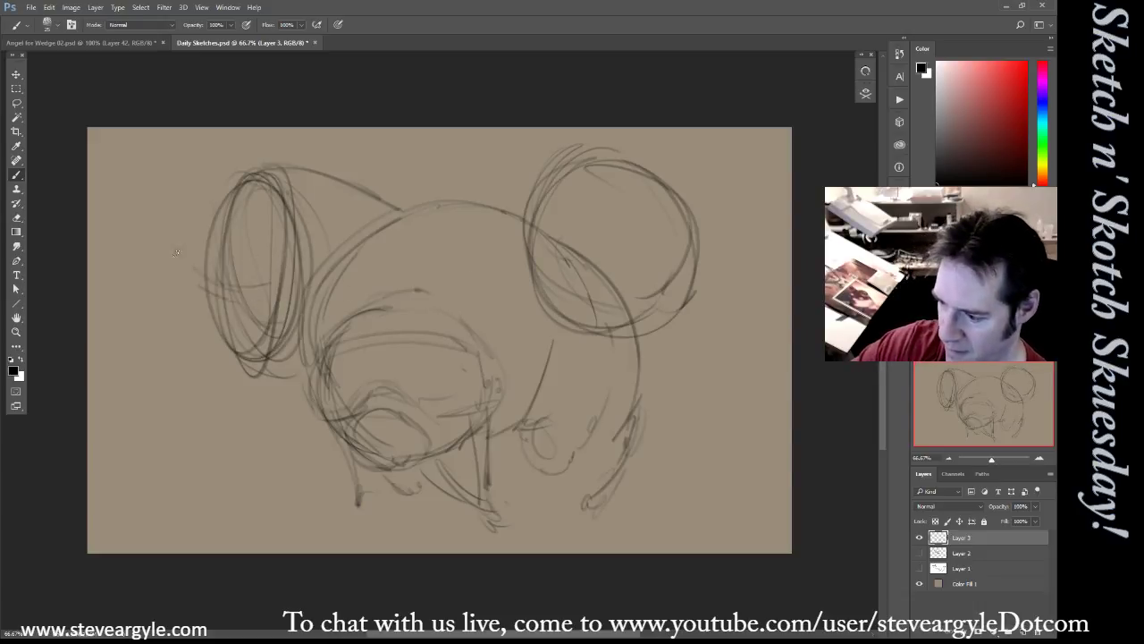
{"action": "left_click_drag", "start_coordinate": [210, 230], "coordinate": [246, 297]}
{"action": "mouse_move", "coordinate": [269, 246]}
{"action": "left_mouse_down"}
{"action": "mouse_move", "coordinate": [259, 300]}
{"action": "mouse_move", "coordinate": [227, 232]}
{"action": "left_mouse_up"}
{"action": "mouse_move", "coordinate": [224, 234]}
{"action": "left_mouse_down"}
{"action": "mouse_move", "coordinate": [180, 252]}
{"action": "mouse_move", "coordinate": [234, 261]}
{"action": "left_mouse_up"}
Draw a small round hub inside the right engine and thicken the engine's outer rim
{"action": "left_click_drag", "start_coordinate": [608, 231], "coordinate": [631, 270]}
{"action": "mouse_move", "coordinate": [577, 246]}
{"action": "left_mouse_down"}
{"action": "mouse_move", "coordinate": [624, 259]}
{"action": "mouse_move", "coordinate": [590, 274]}
{"action": "left_mouse_up"}
{"action": "mouse_move", "coordinate": [527, 229]}
{"action": "left_mouse_down"}
{"action": "mouse_move", "coordinate": [522, 286]}
{"action": "mouse_move", "coordinate": [668, 189]}
{"action": "mouse_move", "coordinate": [706, 228]}
{"action": "mouse_move", "coordinate": [637, 327]}
{"action": "left_mouse_up"}
{"action": "mouse_move", "coordinate": [688, 192]}
{"action": "left_mouse_down"}
{"action": "mouse_move", "coordinate": [632, 158]}
{"action": "mouse_move", "coordinate": [713, 255]}
{"action": "mouse_move", "coordinate": [610, 337]}
{"action": "left_mouse_up"}
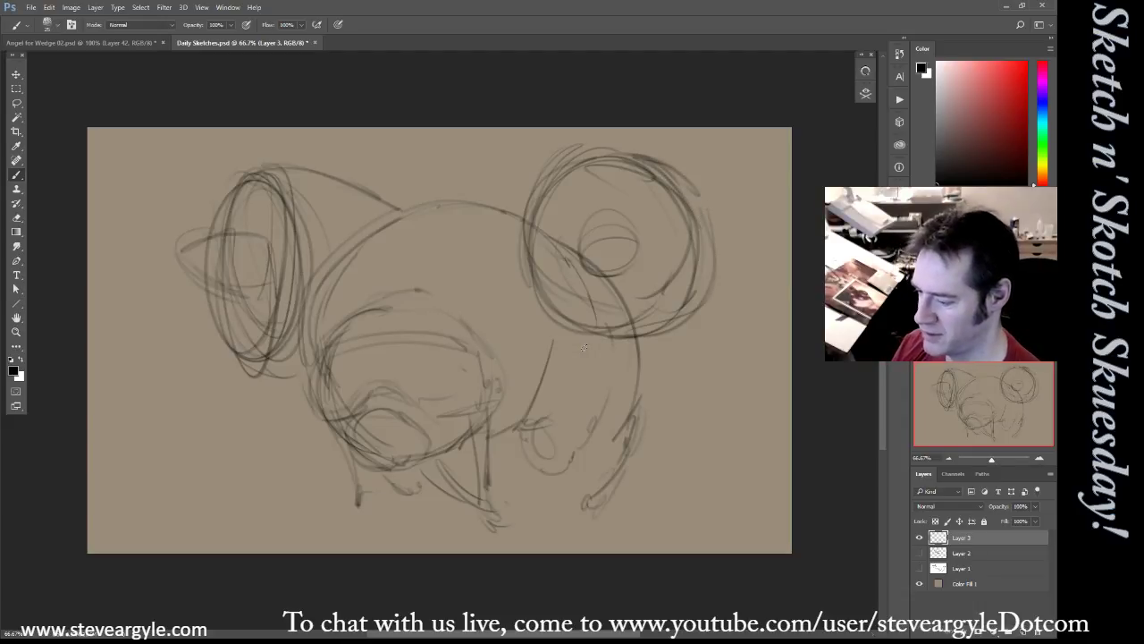
Define the goggles' lower edge and draw a band across the top of the body between the two engines
{"action": "mouse_move", "coordinate": [424, 410]}
{"action": "left_mouse_down"}
{"action": "mouse_move", "coordinate": [465, 410]}
{"action": "mouse_move", "coordinate": [477, 391]}
{"action": "mouse_move", "coordinate": [470, 365]}
{"action": "mouse_move", "coordinate": [479, 389]}
{"action": "left_mouse_up"}
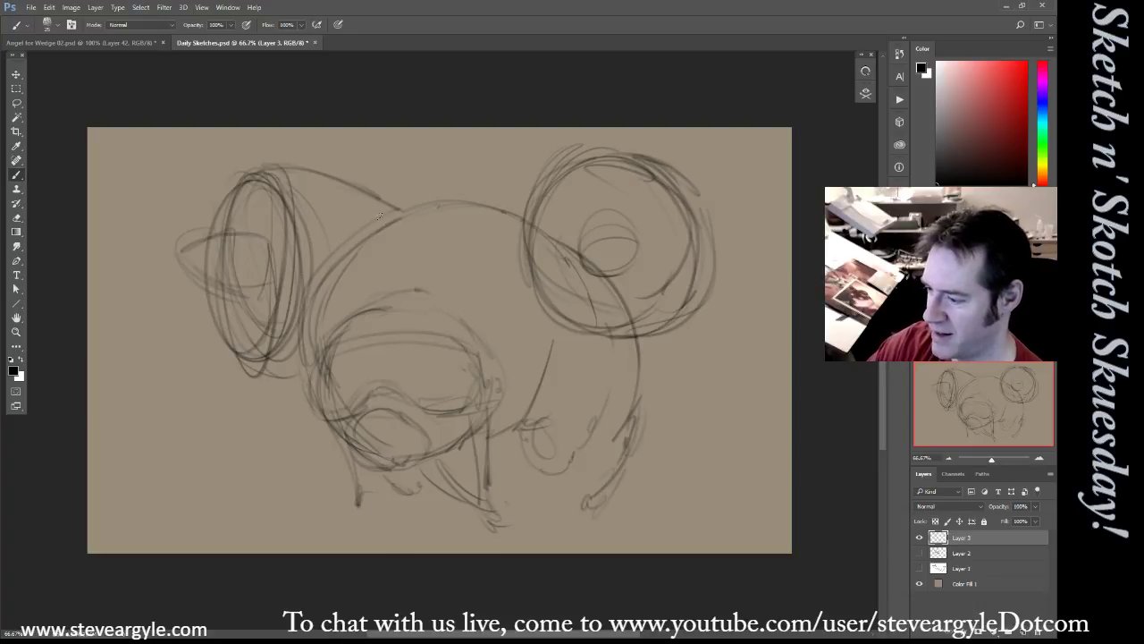
{"action": "left_click_drag", "start_coordinate": [367, 221], "coordinate": [414, 198]}
{"action": "mouse_move", "coordinate": [342, 254]}
{"action": "left_mouse_down"}
{"action": "mouse_move", "coordinate": [368, 238]}
{"action": "mouse_move", "coordinate": [520, 237]}
{"action": "mouse_move", "coordinate": [518, 223]}
{"action": "left_mouse_up"}
Sketch tapering wings extending outward from both engines to the edges of the canvas, with a joint at the right engine
{"action": "mouse_move", "coordinate": [763, 265]}
{"action": "left_mouse_down"}
{"action": "mouse_move", "coordinate": [696, 253]}
{"action": "mouse_move", "coordinate": [790, 268]}
{"action": "mouse_move", "coordinate": [717, 284]}
{"action": "left_mouse_up"}
{"action": "left_click_drag", "start_coordinate": [204, 293], "coordinate": [96, 345]}
{"action": "left_click_drag", "start_coordinate": [204, 313], "coordinate": [147, 333]}
{"action": "left_click_drag", "start_coordinate": [216, 338], "coordinate": [87, 368]}
{"action": "left_click_drag", "start_coordinate": [163, 305], "coordinate": [95, 356]}
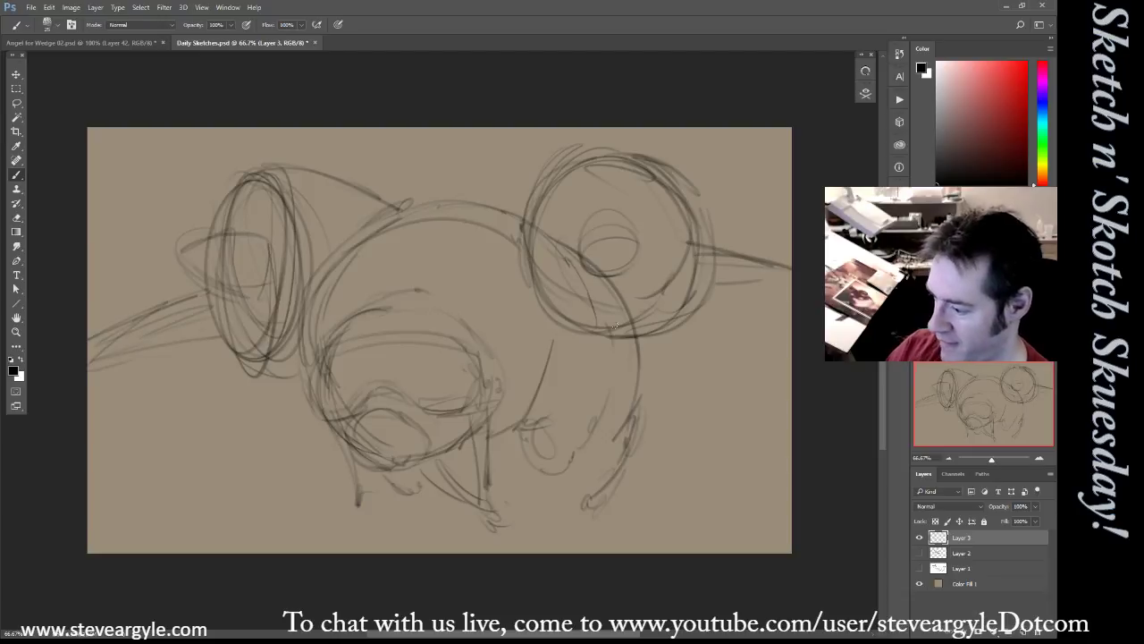
{"action": "left_click_drag", "start_coordinate": [683, 305], "coordinate": [792, 311]}
{"action": "mouse_move", "coordinate": [700, 288]}
{"action": "left_mouse_down"}
{"action": "mouse_move", "coordinate": [688, 256]}
{"action": "mouse_move", "coordinate": [706, 301]}
{"action": "left_mouse_up"}
{"action": "left_click_drag", "start_coordinate": [710, 311], "coordinate": [704, 274]}
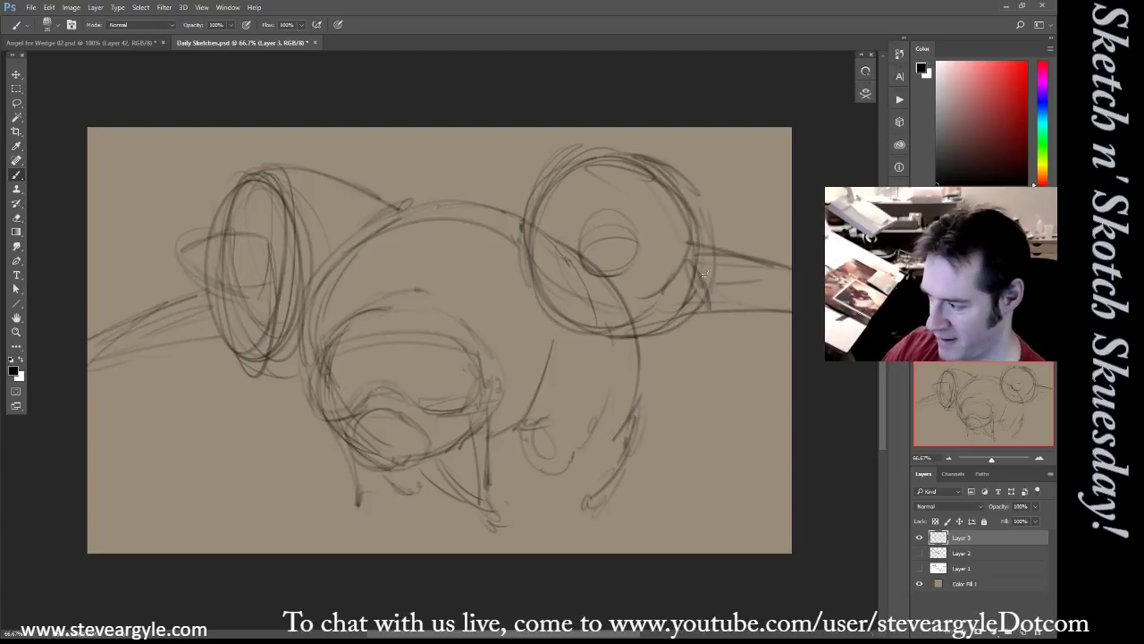
Add a concentric ring around the right engine's hub and a small detail on the engine's lower-left rim
{"action": "mouse_move", "coordinate": [599, 206]}
{"action": "left_mouse_down"}
{"action": "mouse_move", "coordinate": [577, 227]}
{"action": "mouse_move", "coordinate": [572, 268]}
{"action": "mouse_move", "coordinate": [622, 278]}
{"action": "mouse_move", "coordinate": [570, 265]}
{"action": "mouse_move", "coordinate": [592, 281]}
{"action": "left_mouse_up"}
{"action": "left_click_drag", "start_coordinate": [565, 226], "coordinate": [611, 206]}
{"action": "left_click_drag", "start_coordinate": [608, 277], "coordinate": [629, 272]}
{"action": "left_click_drag", "start_coordinate": [528, 284], "coordinate": [568, 313]}
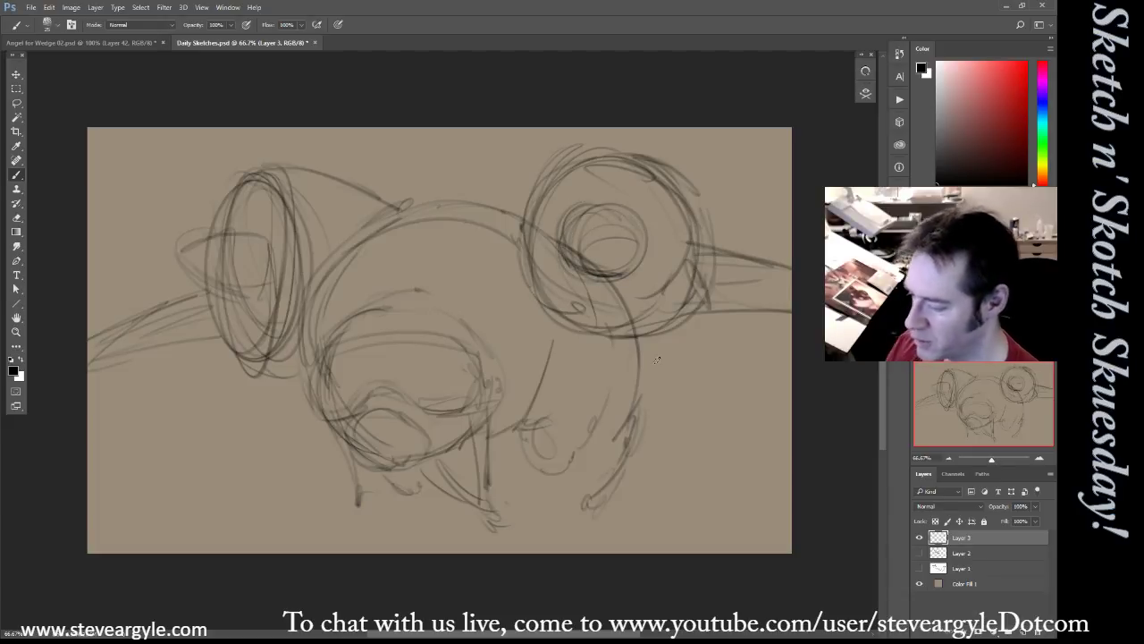
Build up the small foot below the snout, the rounded hind leg and the belly curve below the right engine
{"action": "left_click_drag", "start_coordinate": [433, 486], "coordinate": [406, 491]}
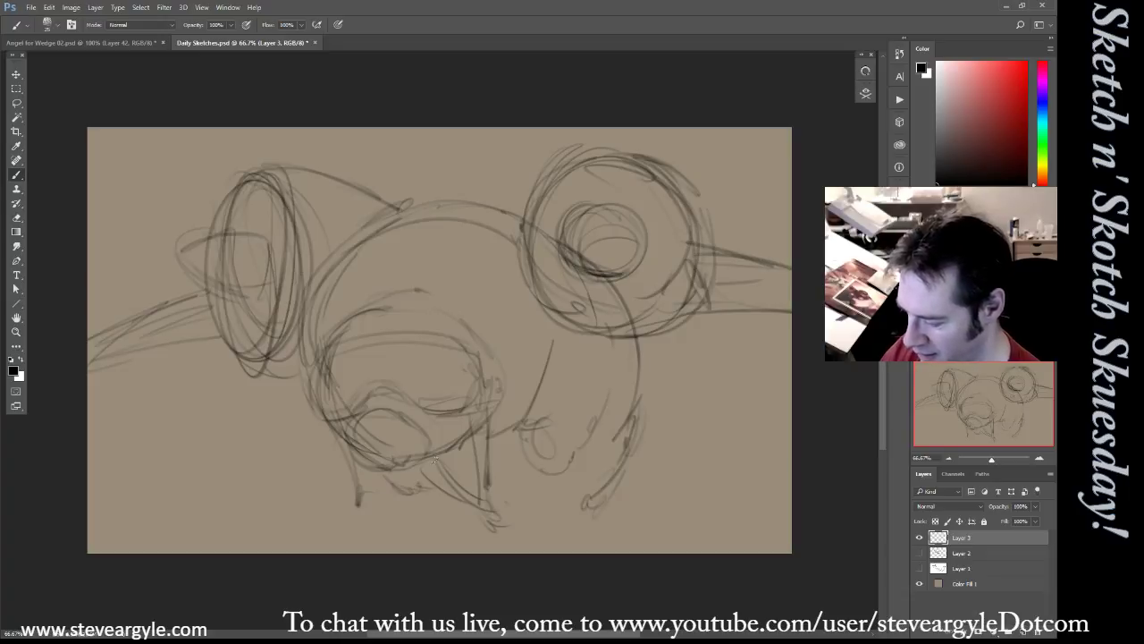
{"action": "mouse_move", "coordinate": [441, 455]}
{"action": "left_mouse_down"}
{"action": "mouse_move", "coordinate": [425, 497]}
{"action": "mouse_move", "coordinate": [409, 496]}
{"action": "left_mouse_up"}
{"action": "left_click_drag", "start_coordinate": [522, 430], "coordinate": [512, 457]}
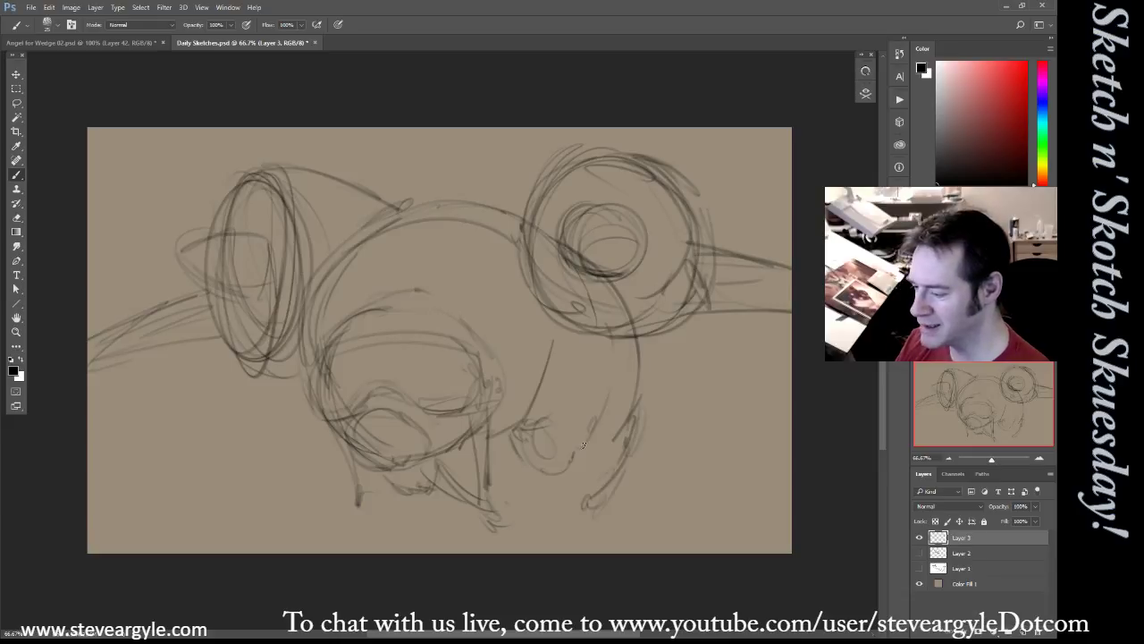
{"action": "left_click_drag", "start_coordinate": [609, 334], "coordinate": [615, 375]}
{"action": "mouse_move", "coordinate": [591, 431]}
{"action": "left_mouse_down"}
{"action": "mouse_move", "coordinate": [522, 465]}
{"action": "mouse_move", "coordinate": [563, 483]}
{"action": "left_mouse_up"}
{"action": "left_click_drag", "start_coordinate": [395, 490], "coordinate": [425, 489]}
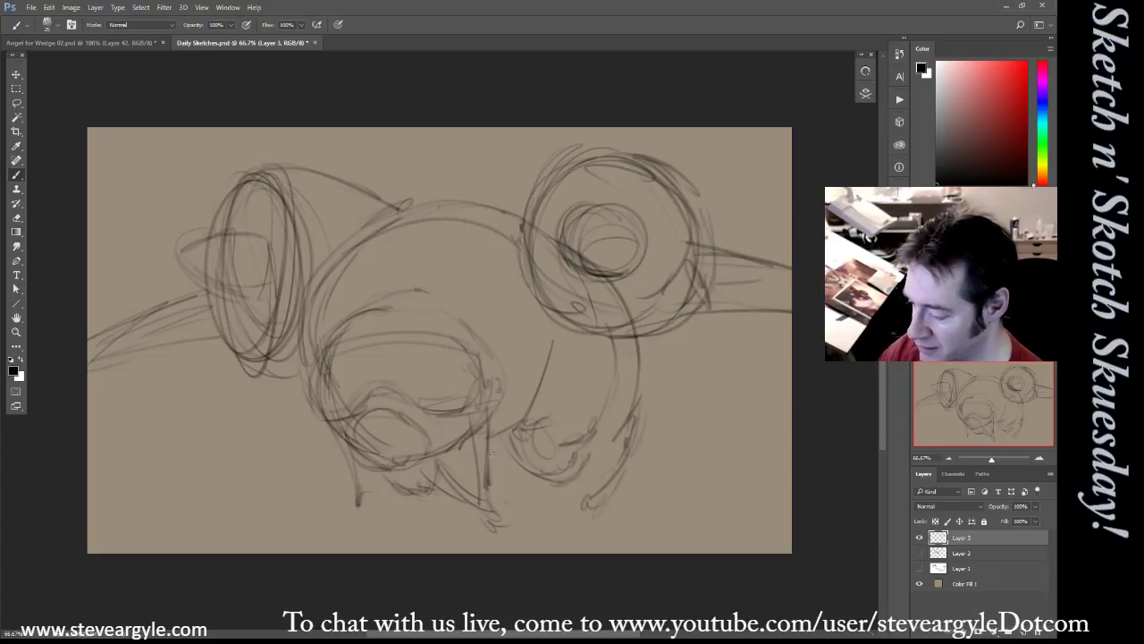
Darken and extend the hanging lines below both sides of the head
{"action": "mouse_move", "coordinate": [482, 409]}
{"action": "left_mouse_down"}
{"action": "mouse_move", "coordinate": [502, 492]}
{"action": "mouse_move", "coordinate": [488, 470]}
{"action": "left_mouse_up"}
{"action": "left_click_drag", "start_coordinate": [504, 427], "coordinate": [491, 486]}
{"action": "left_click_drag", "start_coordinate": [359, 474], "coordinate": [346, 520]}
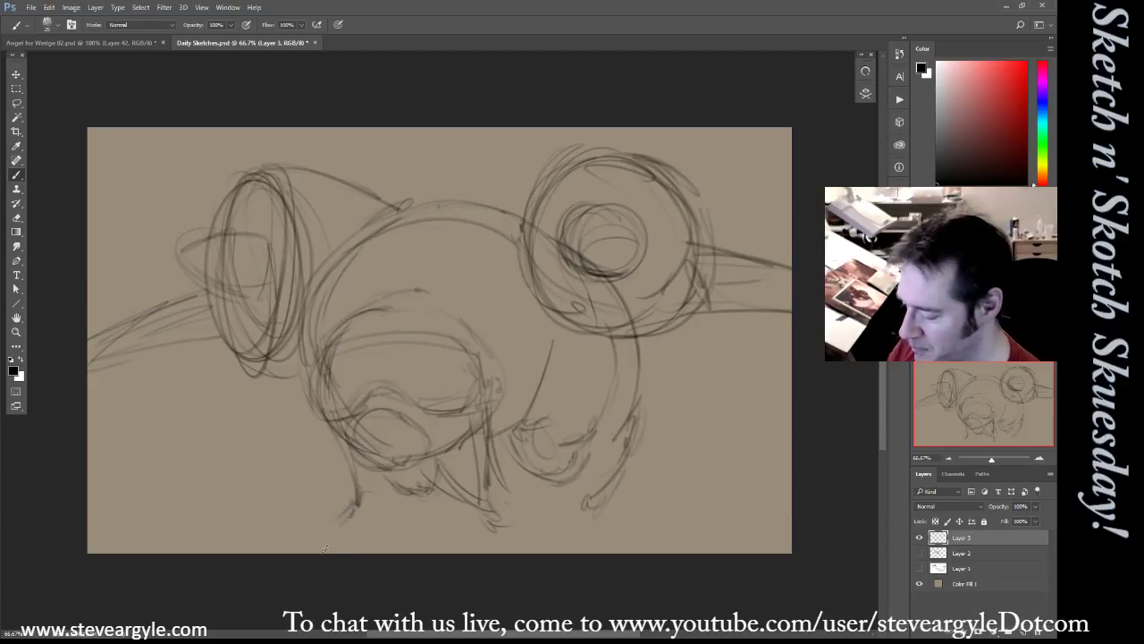
Scale the whole pig sketch down proportionally to about 89%, shift it slightly left, and apply the transform
{"action": "key", "text": "ctrl+t"}
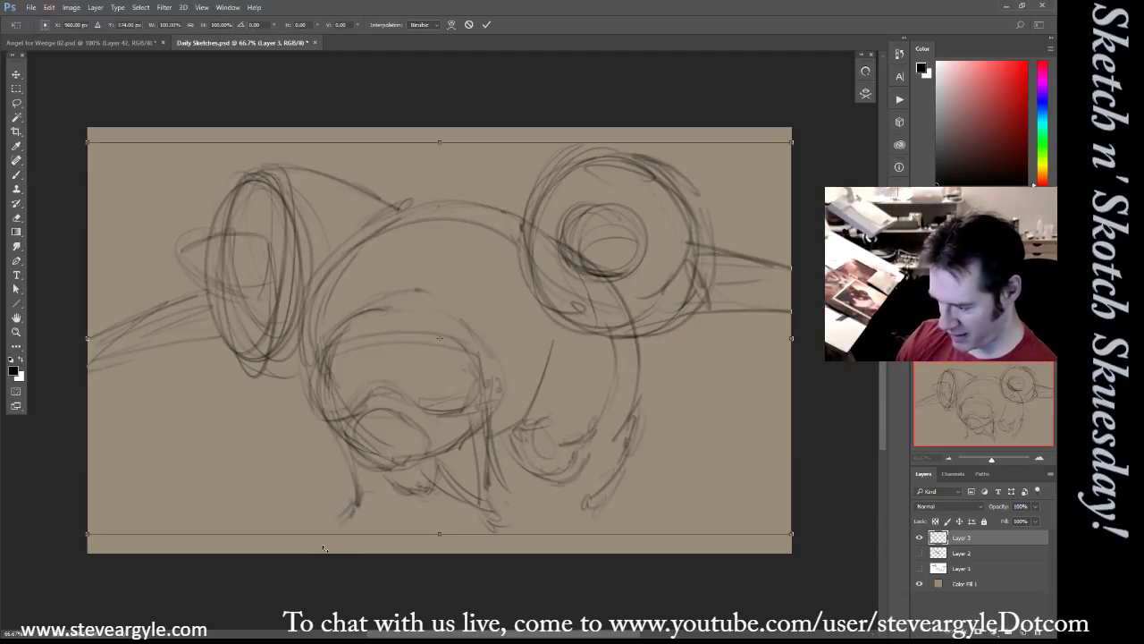
{"action": "mouse_move", "coordinate": [98, 534]}
{"action": "left_mouse_down"}
{"action": "mouse_move", "coordinate": [106, 510]}
{"action": "mouse_move", "coordinate": [155, 478]}
{"action": "left_mouse_up"}
{"action": "left_click_drag", "start_coordinate": [640, 415], "coordinate": [622, 418]}
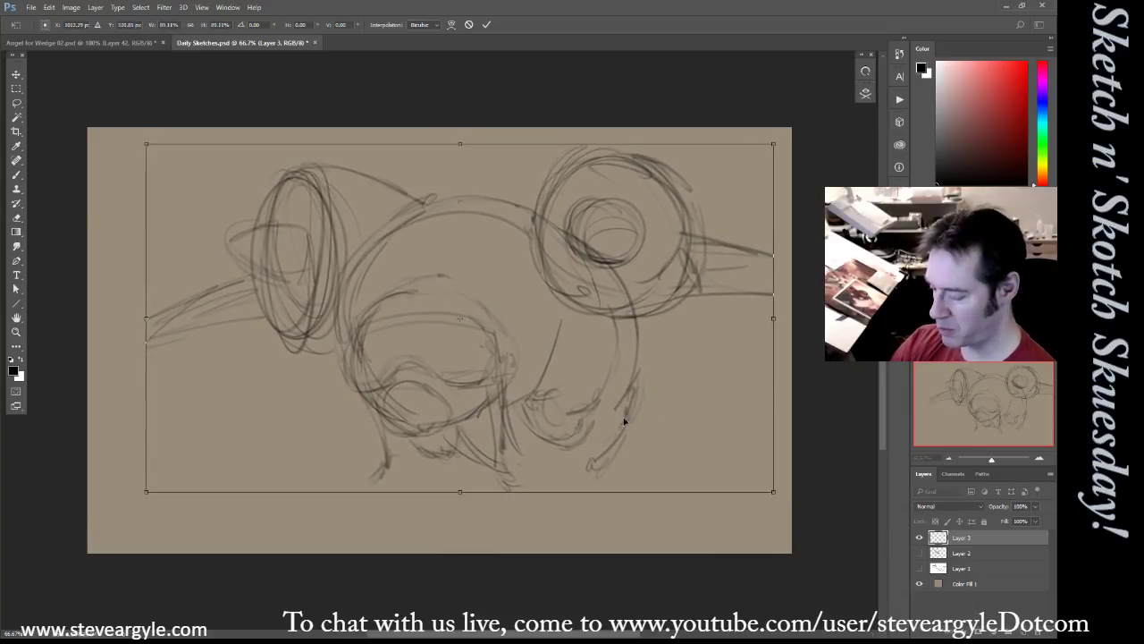
{"action": "key", "text": "b"}
{"action": "key", "text": "Return"}
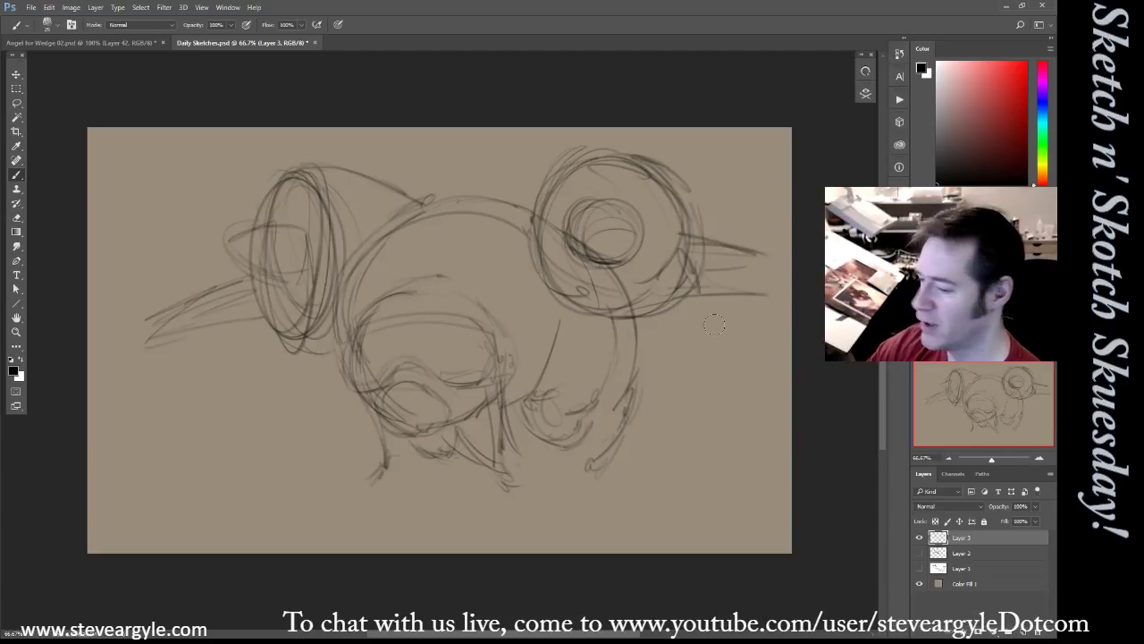
Extend the right wing back to the canvas edge, close the left wing into a rounded tip, and redraw the left nose cone
{"action": "left_click_drag", "start_coordinate": [726, 249], "coordinate": [792, 266]}
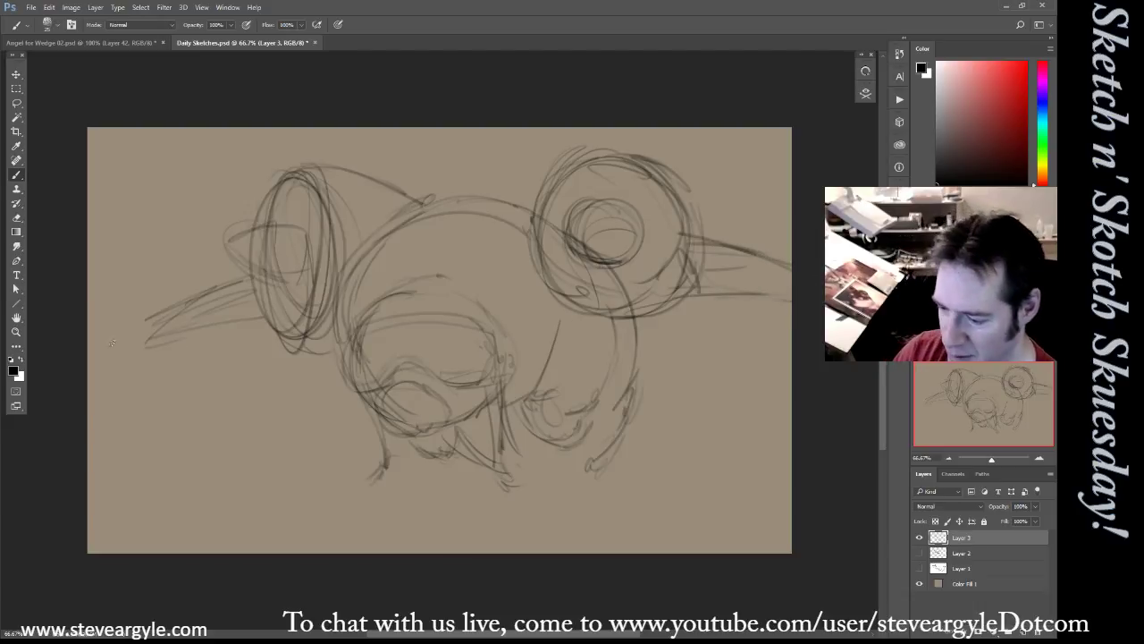
{"action": "left_click_drag", "start_coordinate": [145, 320], "coordinate": [110, 347]}
{"action": "left_click_drag", "start_coordinate": [113, 346], "coordinate": [176, 334]}
{"action": "mouse_move", "coordinate": [198, 295]}
{"action": "left_mouse_down"}
{"action": "mouse_move", "coordinate": [117, 344]}
{"action": "mouse_move", "coordinate": [236, 280]}
{"action": "mouse_move", "coordinate": [268, 323]}
{"action": "mouse_move", "coordinate": [299, 334]}
{"action": "left_mouse_up"}
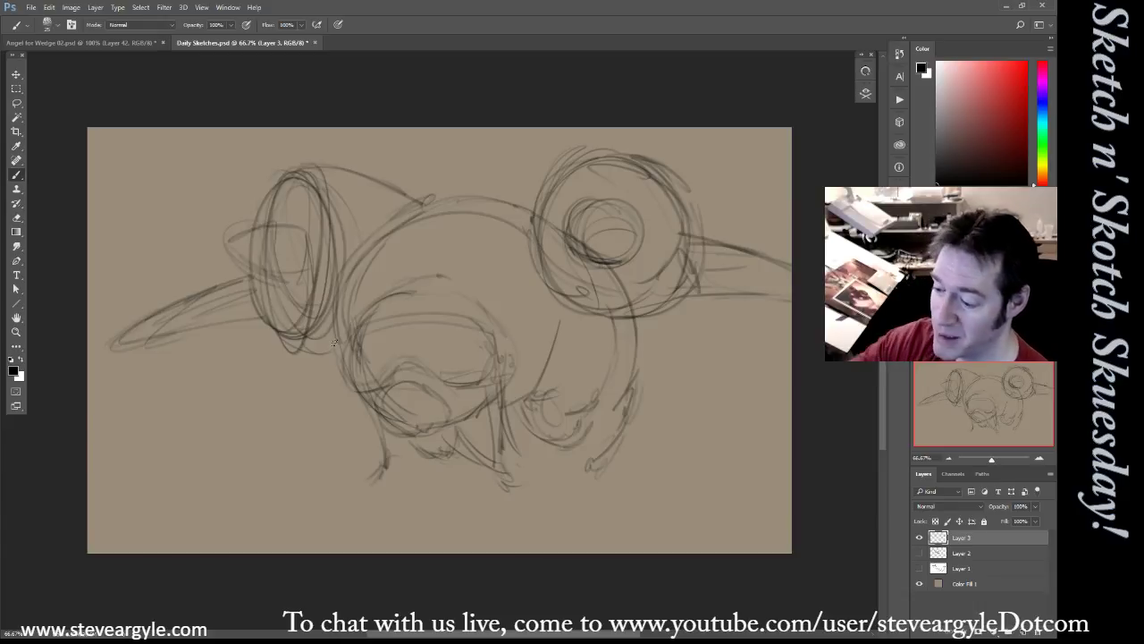
{"action": "mouse_move", "coordinate": [237, 234]}
{"action": "left_mouse_down"}
{"action": "mouse_move", "coordinate": [243, 268]}
{"action": "mouse_move", "coordinate": [268, 284]}
{"action": "mouse_move", "coordinate": [306, 279]}
{"action": "mouse_move", "coordinate": [308, 234]}
{"action": "mouse_move", "coordinate": [266, 273]}
{"action": "mouse_move", "coordinate": [312, 272]}
{"action": "mouse_move", "coordinate": [257, 233]}
{"action": "left_mouse_up"}
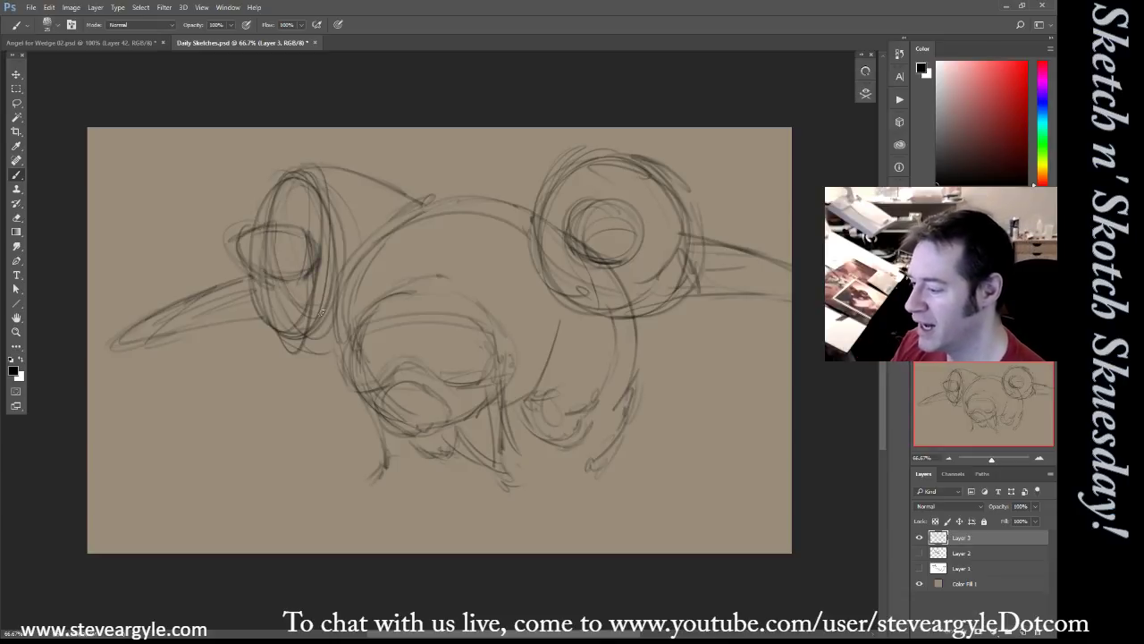
Darken the belly curve running down from the right engine and add short contour strokes between the head and hind leg
{"action": "mouse_move", "coordinate": [624, 327]}
{"action": "left_mouse_down"}
{"action": "mouse_move", "coordinate": [602, 404]}
{"action": "mouse_move", "coordinate": [568, 424]}
{"action": "left_mouse_up"}
{"action": "mouse_move", "coordinate": [626, 316]}
{"action": "left_mouse_down"}
{"action": "mouse_move", "coordinate": [611, 393]}
{"action": "mouse_move", "coordinate": [599, 399]}
{"action": "left_mouse_up"}
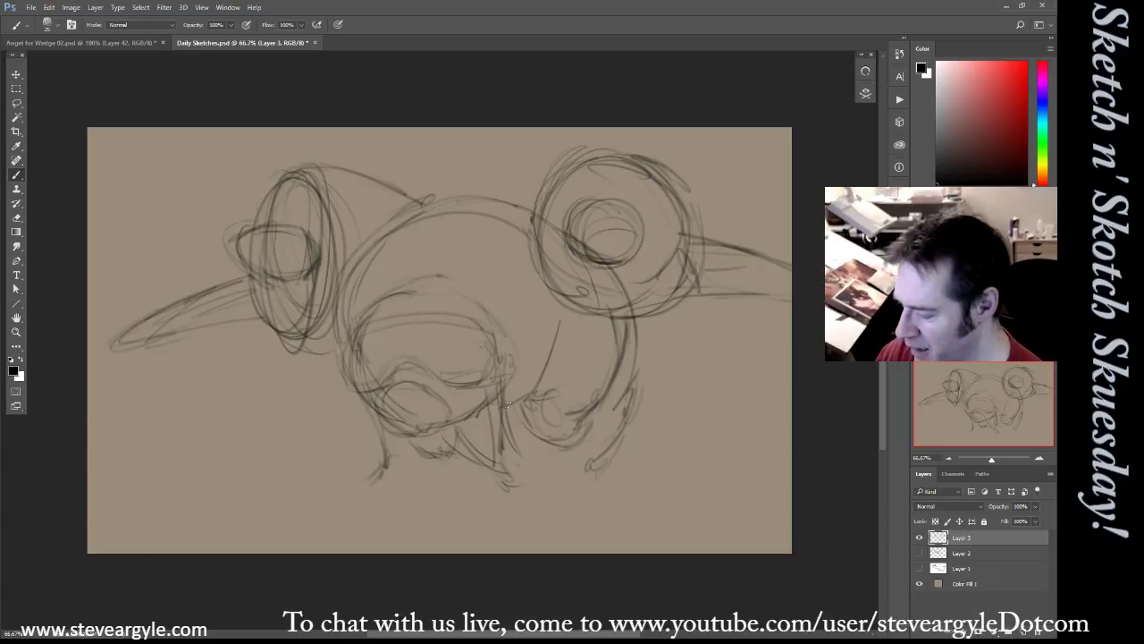
{"action": "mouse_move", "coordinate": [508, 402]}
{"action": "left_mouse_down"}
{"action": "mouse_move", "coordinate": [524, 389]}
{"action": "mouse_move", "coordinate": [531, 352]}
{"action": "left_mouse_up"}
{"action": "left_click_drag", "start_coordinate": [549, 390], "coordinate": [522, 394]}
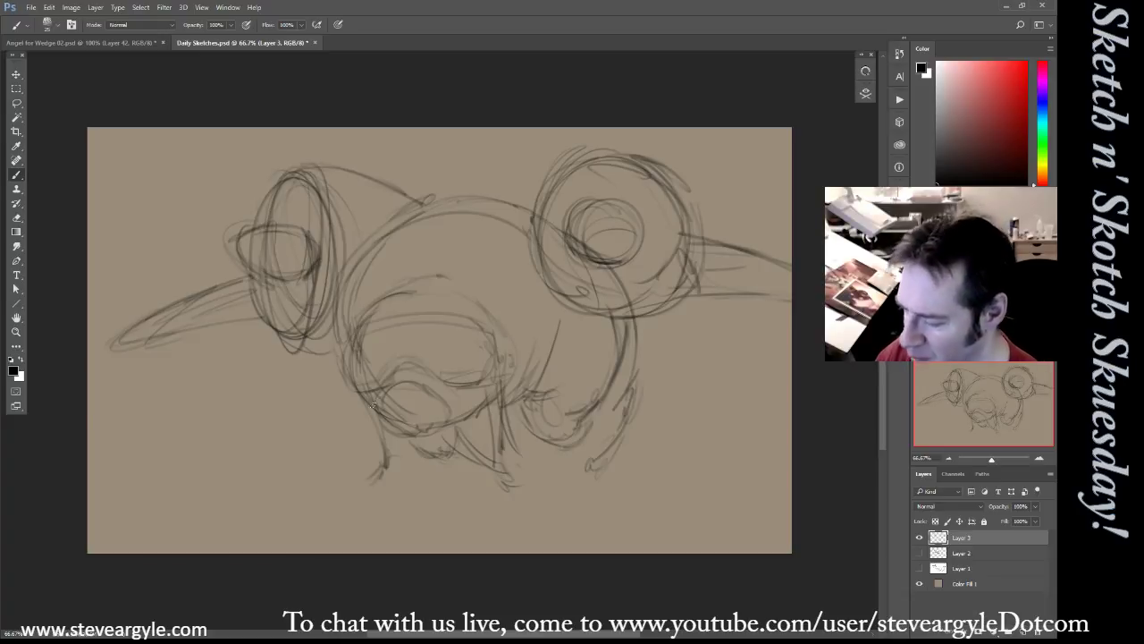
Darken the rough snout outline and firm up the cap's crown with a small knob on top
{"action": "mouse_move", "coordinate": [373, 405]}
{"action": "left_mouse_down"}
{"action": "mouse_move", "coordinate": [413, 435]}
{"action": "mouse_move", "coordinate": [377, 408]}
{"action": "mouse_move", "coordinate": [397, 384]}
{"action": "mouse_move", "coordinate": [418, 408]}
{"action": "mouse_move", "coordinate": [413, 427]}
{"action": "mouse_move", "coordinate": [438, 433]}
{"action": "left_mouse_up"}
{"action": "left_click_drag", "start_coordinate": [449, 389], "coordinate": [459, 403]}
{"action": "mouse_move", "coordinate": [428, 276]}
{"action": "left_mouse_down"}
{"action": "mouse_move", "coordinate": [461, 273]}
{"action": "mouse_move", "coordinate": [449, 278]}
{"action": "left_mouse_up"}
{"action": "mouse_move", "coordinate": [372, 305]}
{"action": "left_mouse_down"}
{"action": "mouse_move", "coordinate": [474, 291]}
{"action": "mouse_move", "coordinate": [516, 360]}
{"action": "mouse_move", "coordinate": [502, 382]}
{"action": "left_mouse_up"}
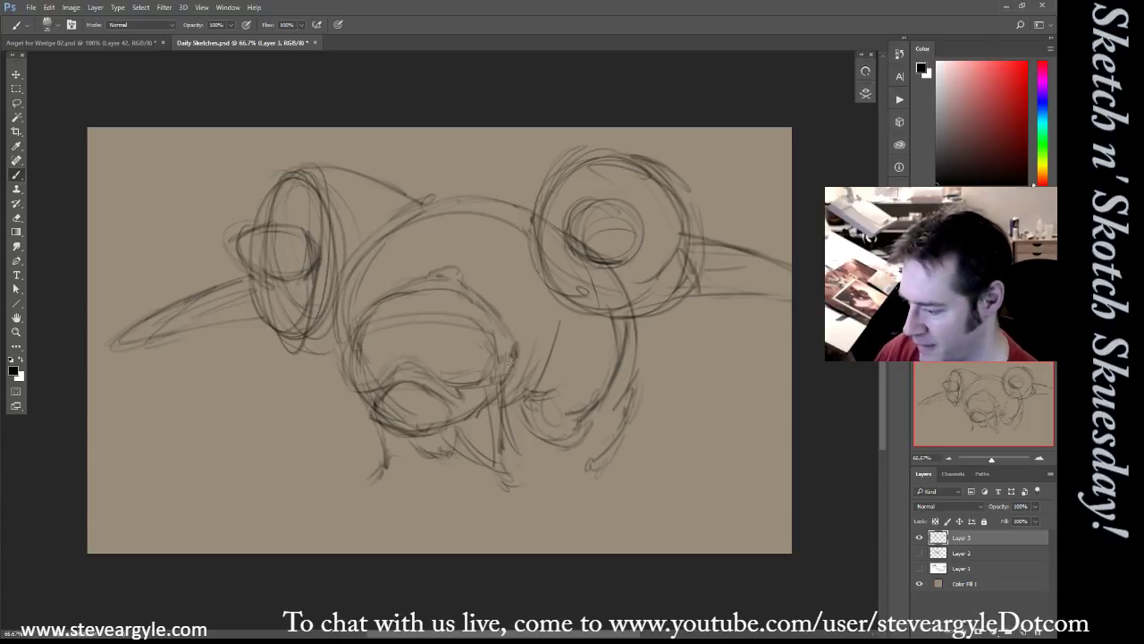
Lower the fill of the rough sketch layer so it fades, and add a new empty layer above it
{"action": "left_click", "coordinate": [1035, 521]}
{"action": "left_click", "coordinate": [1014, 534]}
{"action": "left_click", "coordinate": [975, 542]}
{"action": "key", "text": "ctrl+shift+alt+n"}
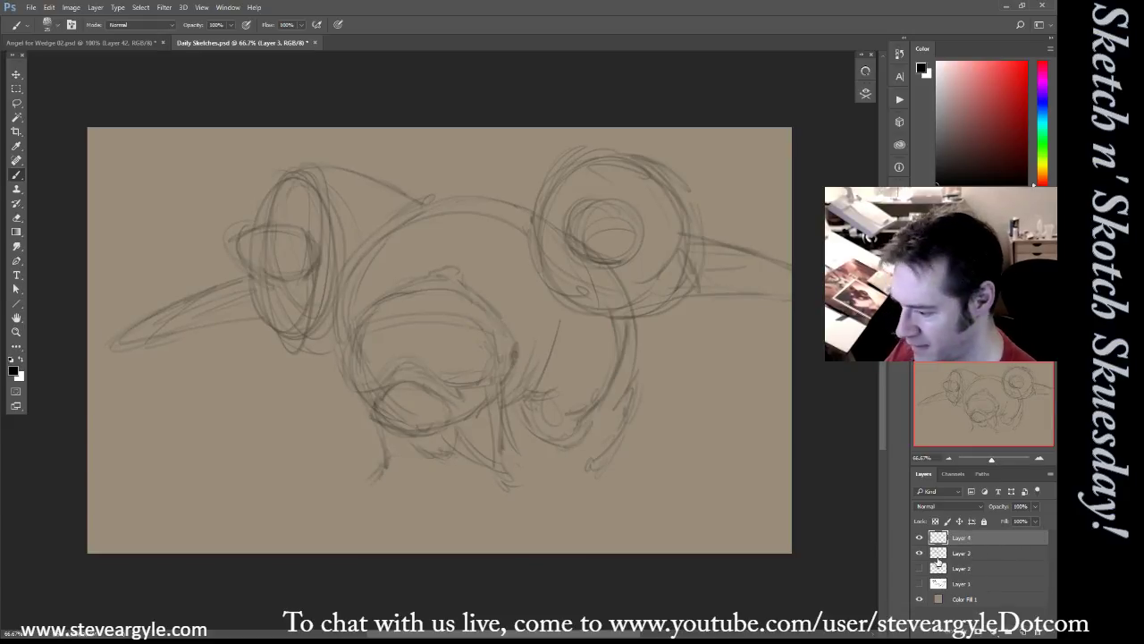
Ink the snout outline with its two nostrils, then the mouth and jaw line beneath it in bold dark strokes
{"action": "left_click_drag", "start_coordinate": [484, 448], "coordinate": [594, 452]}
{"action": "mouse_move", "coordinate": [485, 419]}
{"action": "left_mouse_down"}
{"action": "mouse_move", "coordinate": [524, 387]}
{"action": "mouse_move", "coordinate": [556, 401]}
{"action": "mouse_move", "coordinate": [560, 428]}
{"action": "left_mouse_up"}
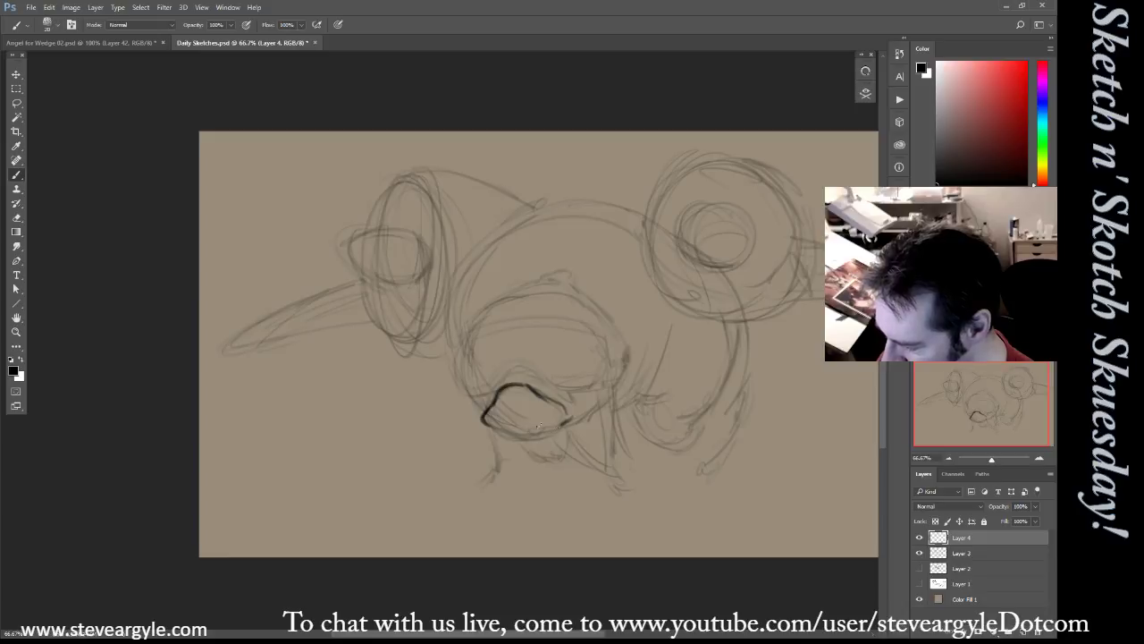
{"action": "mouse_move", "coordinate": [494, 417]}
{"action": "left_mouse_down"}
{"action": "mouse_move", "coordinate": [517, 433]}
{"action": "mouse_move", "coordinate": [502, 418]}
{"action": "mouse_move", "coordinate": [533, 428]}
{"action": "mouse_move", "coordinate": [551, 413]}
{"action": "mouse_move", "coordinate": [504, 428]}
{"action": "mouse_move", "coordinate": [514, 432]}
{"action": "left_mouse_up"}
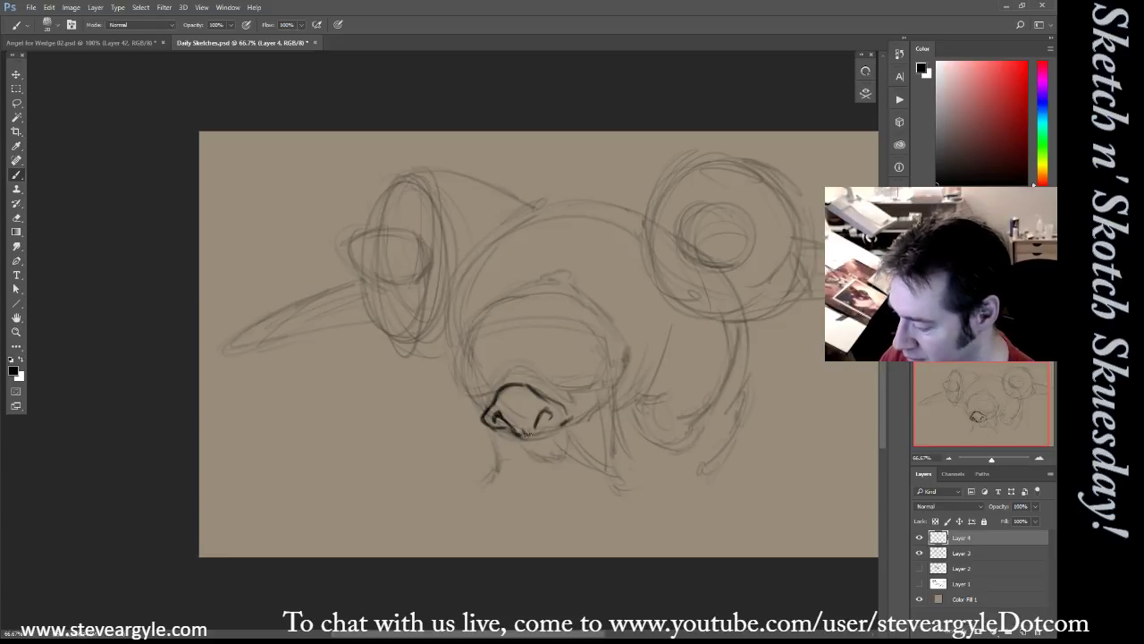
{"action": "mouse_move", "coordinate": [522, 434]}
{"action": "left_mouse_down"}
{"action": "mouse_move", "coordinate": [562, 422]}
{"action": "mouse_move", "coordinate": [519, 440]}
{"action": "mouse_move", "coordinate": [565, 434]}
{"action": "mouse_move", "coordinate": [605, 395]}
{"action": "left_mouse_up"}
{"action": "left_click_drag", "start_coordinate": [563, 434], "coordinate": [587, 415]}
Ink the closed outline of the goggles, arching its lower edge over the snout and rounding both sides
{"action": "mouse_move", "coordinate": [502, 388]}
{"action": "left_mouse_down"}
{"action": "mouse_move", "coordinate": [532, 380]}
{"action": "mouse_move", "coordinate": [510, 383]}
{"action": "mouse_move", "coordinate": [533, 379]}
{"action": "mouse_move", "coordinate": [518, 373]}
{"action": "mouse_move", "coordinate": [602, 384]}
{"action": "left_mouse_up"}
{"action": "mouse_move", "coordinate": [499, 391]}
{"action": "left_mouse_down"}
{"action": "mouse_move", "coordinate": [466, 394]}
{"action": "mouse_move", "coordinate": [473, 361]}
{"action": "mouse_move", "coordinate": [462, 392]}
{"action": "mouse_move", "coordinate": [458, 341]}
{"action": "left_mouse_up"}
{"action": "left_click_drag", "start_coordinate": [463, 393], "coordinate": [454, 338]}
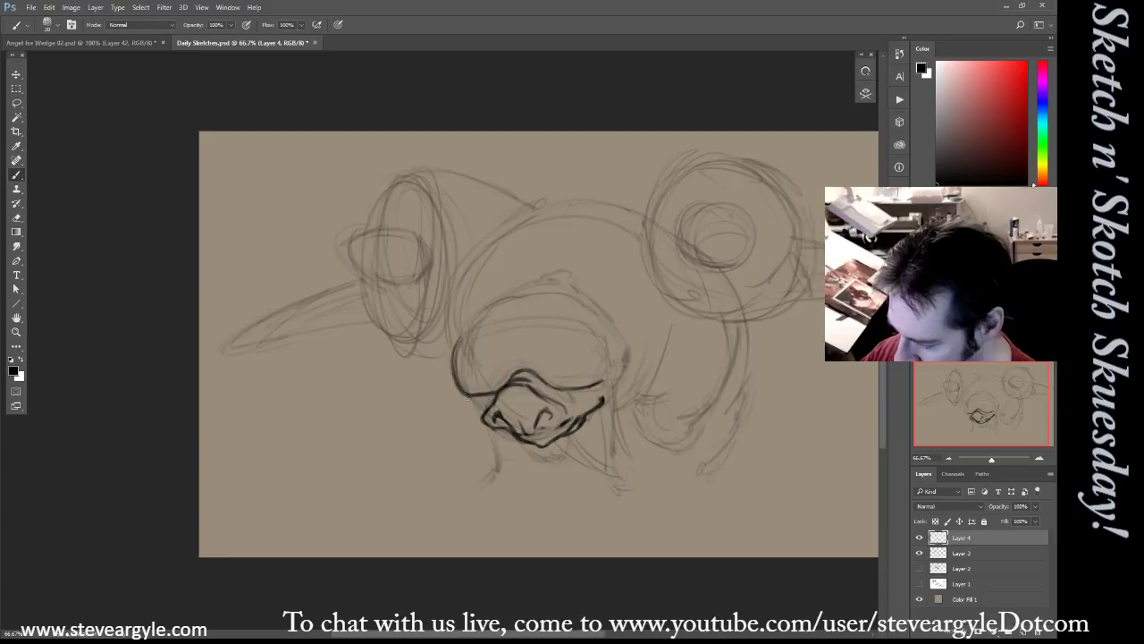
{"action": "left_click_drag", "start_coordinate": [601, 384], "coordinate": [606, 325]}
{"action": "key", "text": "ctrl+z"}
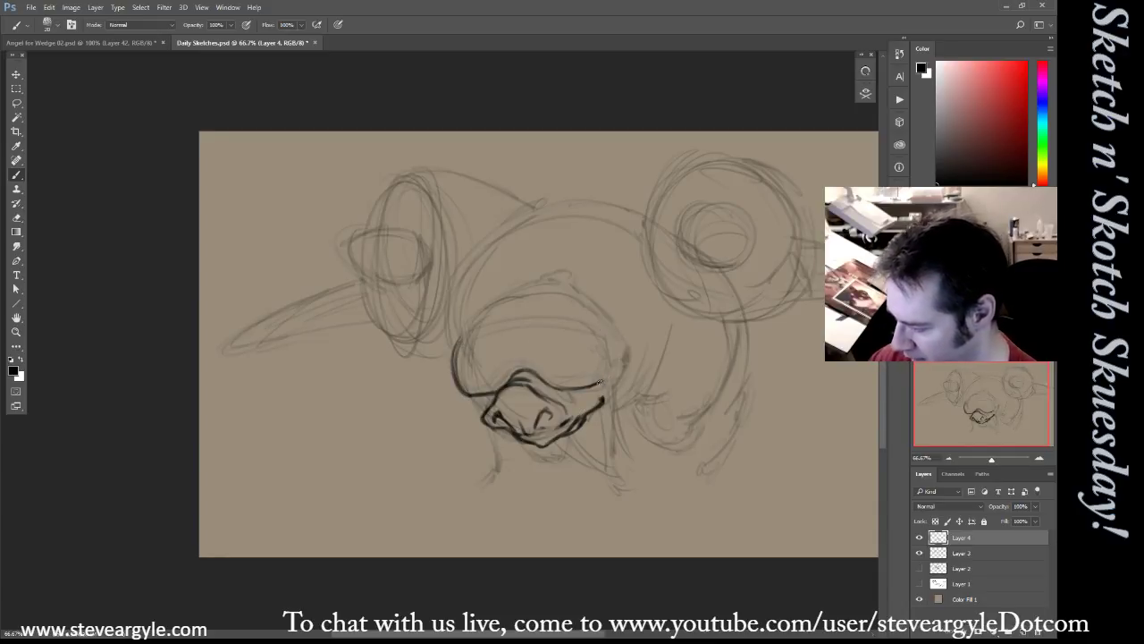
{"action": "left_click_drag", "start_coordinate": [600, 385], "coordinate": [607, 327]}
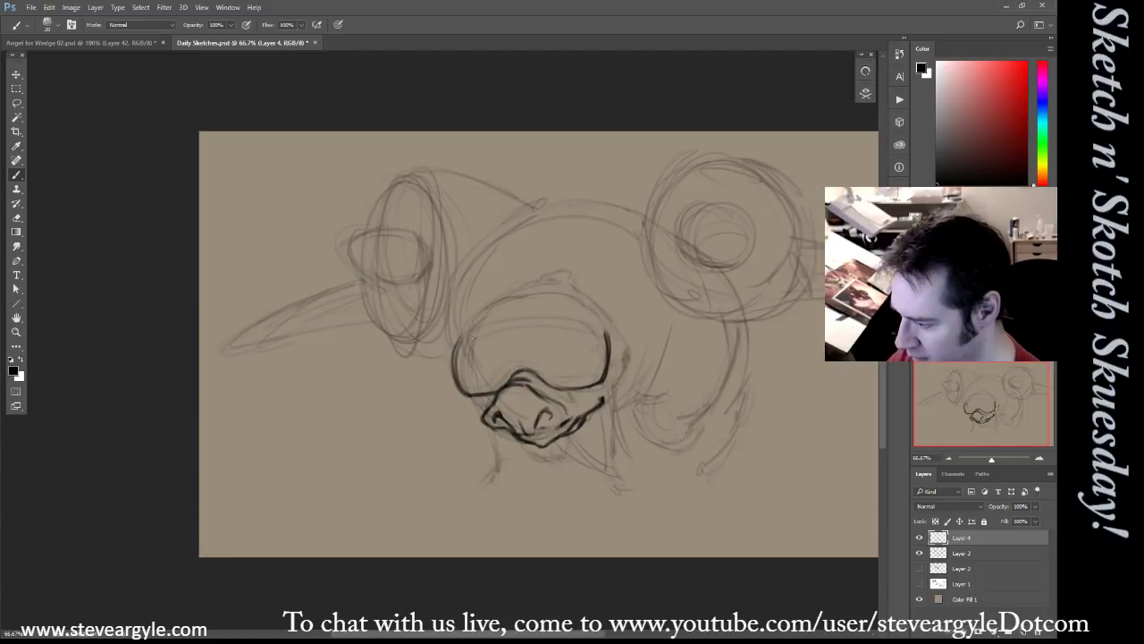
{"action": "mouse_move", "coordinate": [508, 317]}
{"action": "left_mouse_down"}
{"action": "mouse_move", "coordinate": [456, 342]}
{"action": "mouse_move", "coordinate": [597, 323]}
{"action": "mouse_move", "coordinate": [607, 333]}
{"action": "left_mouse_up"}
{"action": "mouse_move", "coordinate": [459, 337]}
{"action": "left_mouse_down"}
{"action": "mouse_move", "coordinate": [516, 317]}
{"action": "mouse_move", "coordinate": [598, 323]}
{"action": "left_mouse_up"}
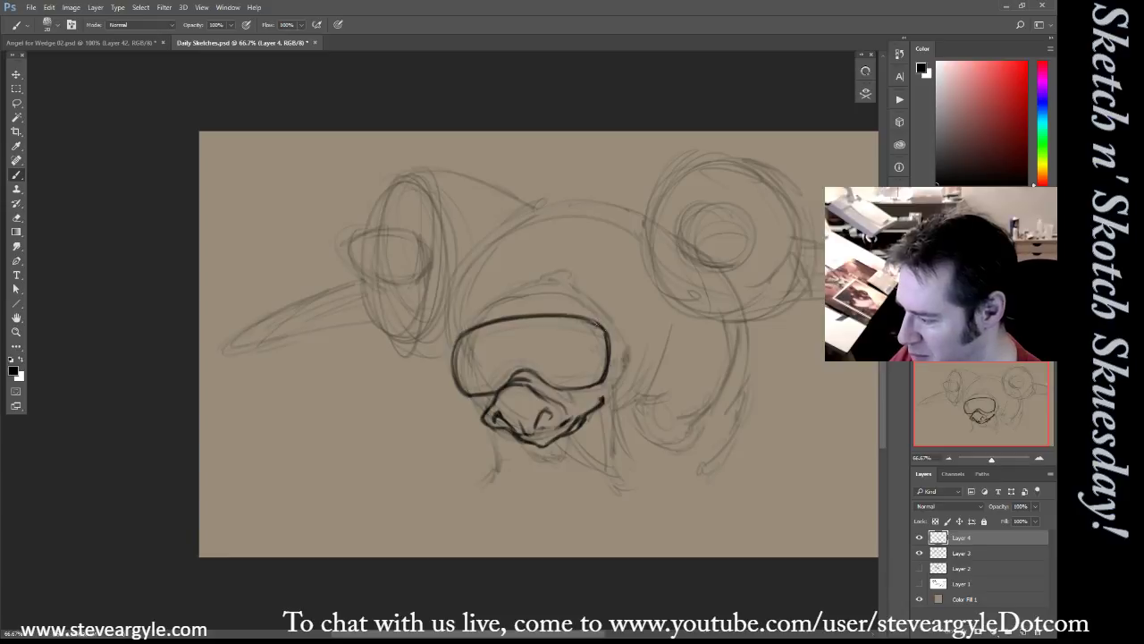
Ink the cap's domed crown with its knob and the two tapering flaps hanging on either side of the face
{"action": "mouse_move", "coordinate": [474, 324]}
{"action": "left_mouse_down"}
{"action": "mouse_move", "coordinate": [526, 294]}
{"action": "mouse_move", "coordinate": [533, 312]}
{"action": "mouse_move", "coordinate": [521, 311]}
{"action": "mouse_move", "coordinate": [551, 287]}
{"action": "mouse_move", "coordinate": [498, 300]}
{"action": "mouse_move", "coordinate": [547, 291]}
{"action": "mouse_move", "coordinate": [506, 302]}
{"action": "mouse_move", "coordinate": [576, 269]}
{"action": "mouse_move", "coordinate": [573, 284]}
{"action": "mouse_move", "coordinate": [620, 328]}
{"action": "mouse_move", "coordinate": [625, 355]}
{"action": "mouse_move", "coordinate": [613, 396]}
{"action": "mouse_move", "coordinate": [600, 385]}
{"action": "mouse_move", "coordinate": [605, 405]}
{"action": "mouse_move", "coordinate": [601, 380]}
{"action": "mouse_move", "coordinate": [603, 400]}
{"action": "mouse_move", "coordinate": [588, 400]}
{"action": "mouse_move", "coordinate": [601, 392]}
{"action": "mouse_move", "coordinate": [601, 404]}
{"action": "mouse_move", "coordinate": [594, 389]}
{"action": "mouse_move", "coordinate": [568, 399]}
{"action": "left_mouse_up"}
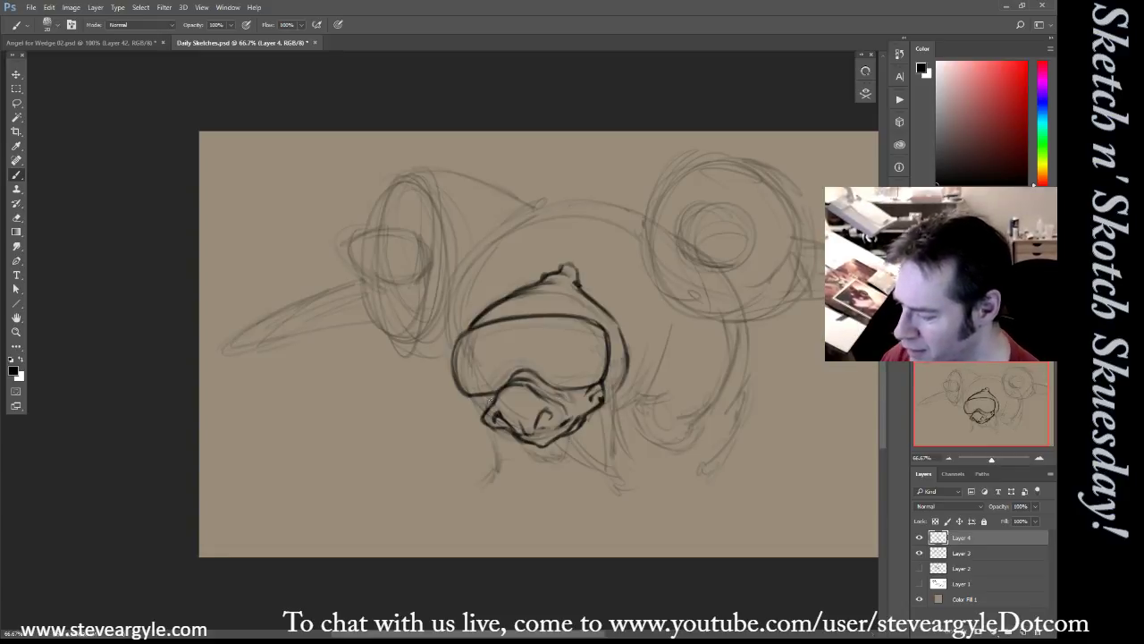
{"action": "mouse_move", "coordinate": [485, 410]}
{"action": "left_mouse_down"}
{"action": "mouse_move", "coordinate": [483, 399]}
{"action": "mouse_move", "coordinate": [473, 412]}
{"action": "mouse_move", "coordinate": [497, 470]}
{"action": "left_mouse_up"}
{"action": "mouse_move", "coordinate": [498, 427]}
{"action": "left_mouse_down"}
{"action": "mouse_move", "coordinate": [493, 472]}
{"action": "mouse_move", "coordinate": [493, 438]}
{"action": "mouse_move", "coordinate": [494, 471]}
{"action": "mouse_move", "coordinate": [473, 489]}
{"action": "mouse_move", "coordinate": [497, 467]}
{"action": "mouse_move", "coordinate": [487, 428]}
{"action": "mouse_move", "coordinate": [491, 468]}
{"action": "left_mouse_up"}
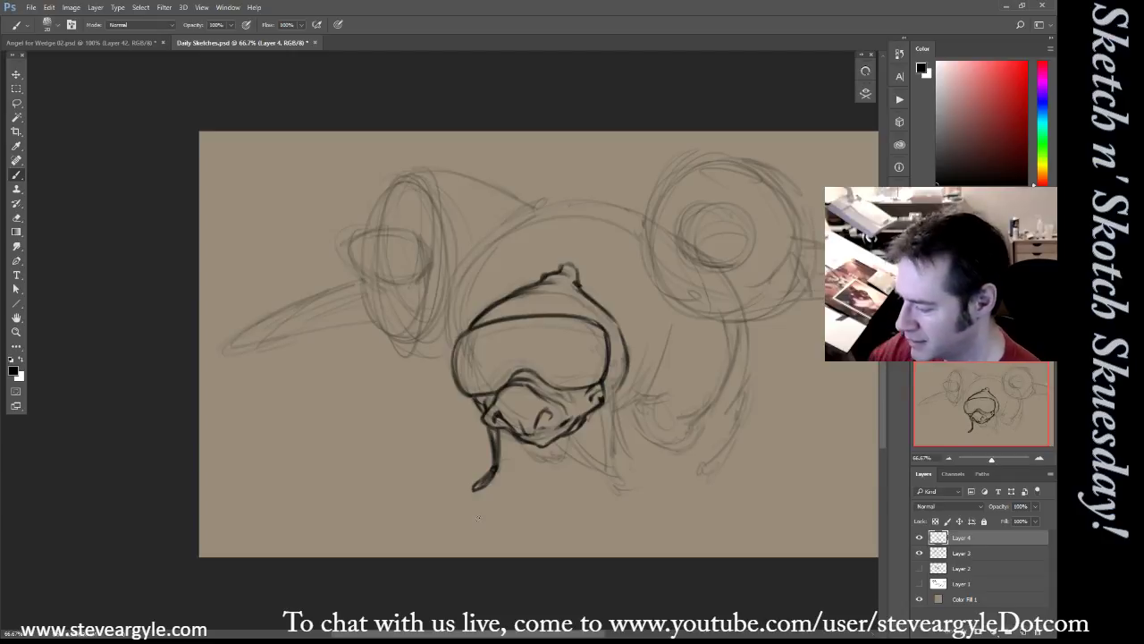
{"action": "left_click_drag", "start_coordinate": [604, 372], "coordinate": [620, 449]}
{"action": "left_click_drag", "start_coordinate": [606, 395], "coordinate": [635, 466]}
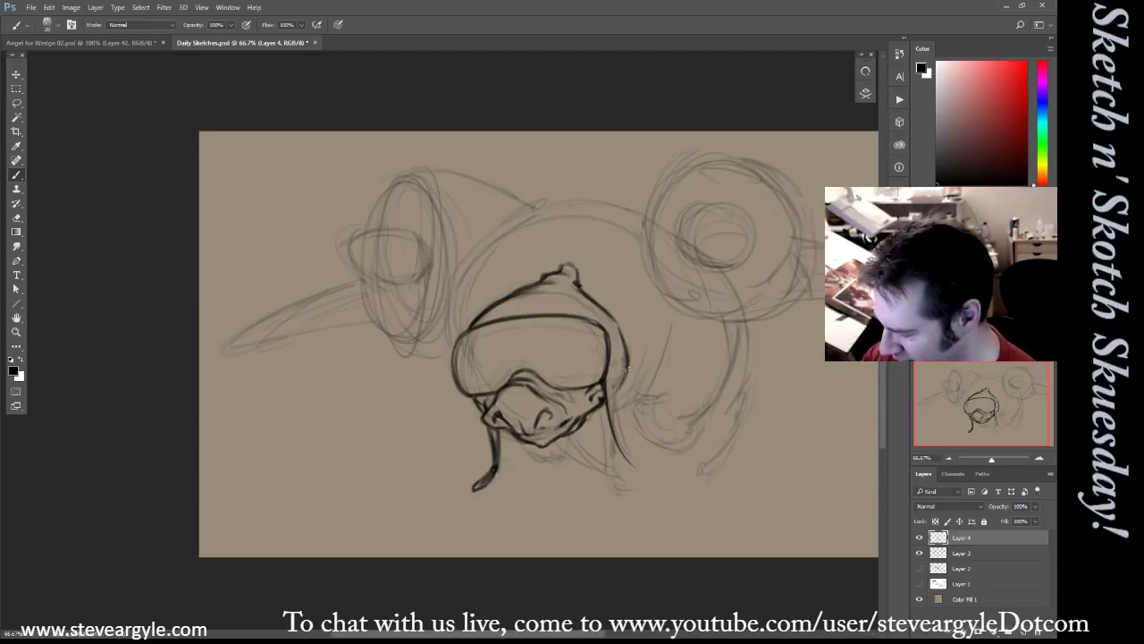
{"action": "mouse_move", "coordinate": [619, 424]}
{"action": "left_mouse_down"}
{"action": "mouse_move", "coordinate": [618, 393]}
{"action": "mouse_move", "coordinate": [645, 467]}
{"action": "mouse_move", "coordinate": [615, 436]}
{"action": "mouse_move", "coordinate": [651, 483]}
{"action": "left_mouse_up"}
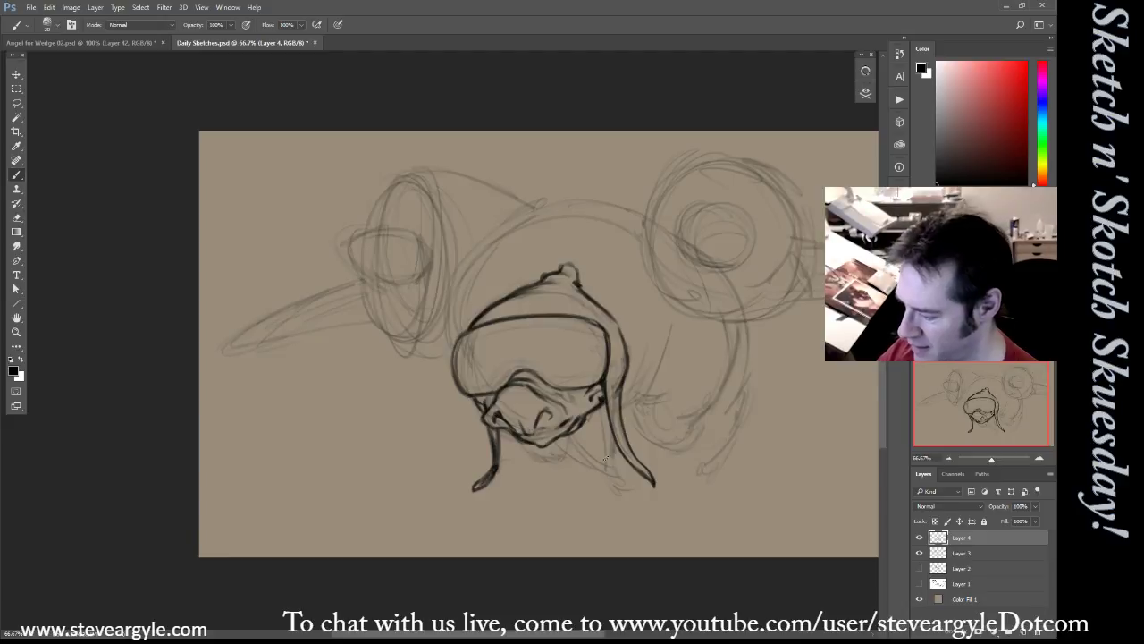
Draw the chin and strap below the snout, and line the goggles with an inner rim
{"action": "mouse_move", "coordinate": [566, 408]}
{"action": "left_mouse_down"}
{"action": "mouse_move", "coordinate": [542, 431]}
{"action": "mouse_move", "coordinate": [557, 398]}
{"action": "left_mouse_up"}
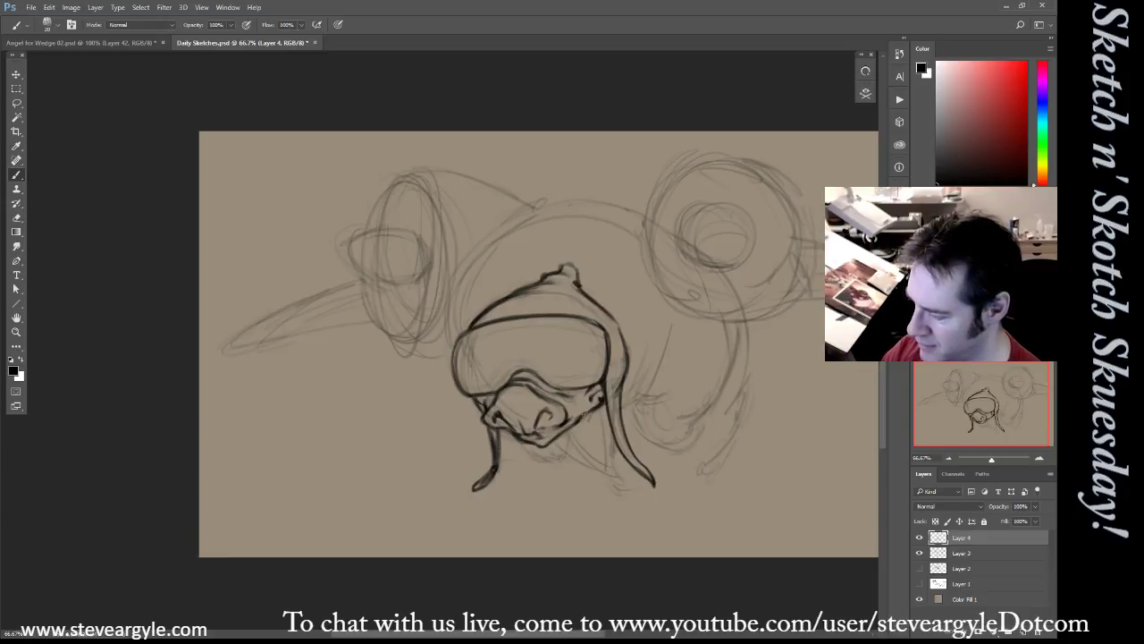
{"action": "left_click_drag", "start_coordinate": [567, 431], "coordinate": [572, 447]}
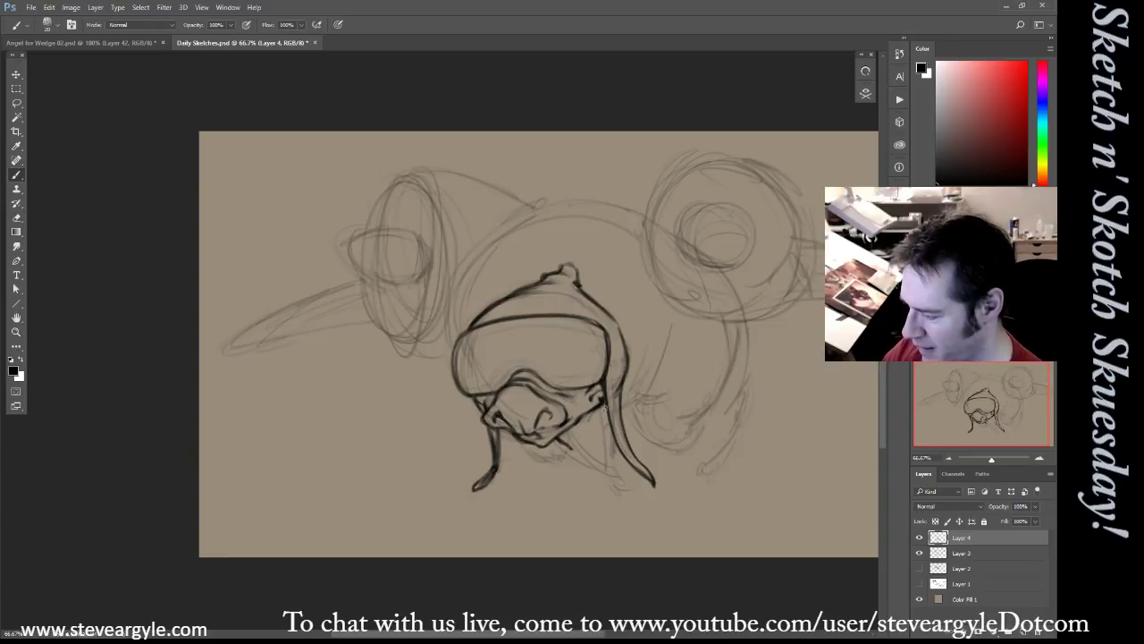
{"action": "mouse_move", "coordinate": [606, 404]}
{"action": "left_mouse_down"}
{"action": "mouse_move", "coordinate": [586, 451]}
{"action": "mouse_move", "coordinate": [568, 450]}
{"action": "mouse_move", "coordinate": [578, 456]}
{"action": "mouse_move", "coordinate": [607, 423]}
{"action": "mouse_move", "coordinate": [570, 439]}
{"action": "left_mouse_up"}
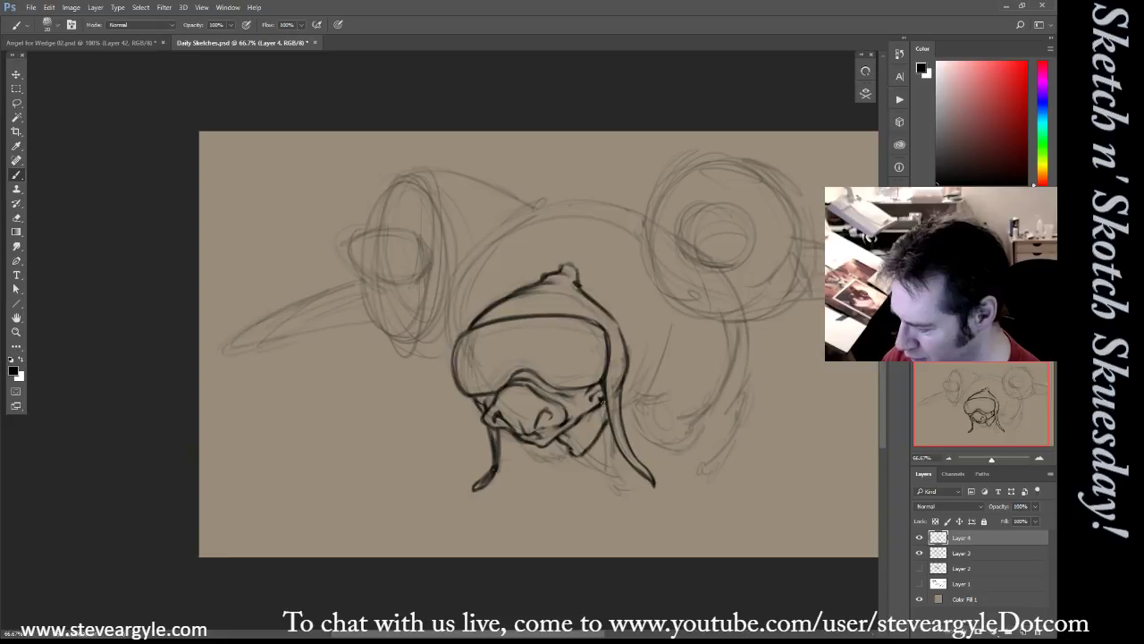
{"action": "mouse_move", "coordinate": [604, 404]}
{"action": "left_mouse_down"}
{"action": "mouse_move", "coordinate": [579, 447]}
{"action": "mouse_move", "coordinate": [574, 438]}
{"action": "left_mouse_up"}
{"action": "mouse_move", "coordinate": [571, 430]}
{"action": "left_mouse_down"}
{"action": "mouse_move", "coordinate": [580, 441]}
{"action": "mouse_move", "coordinate": [595, 411]}
{"action": "mouse_move", "coordinate": [581, 431]}
{"action": "left_mouse_up"}
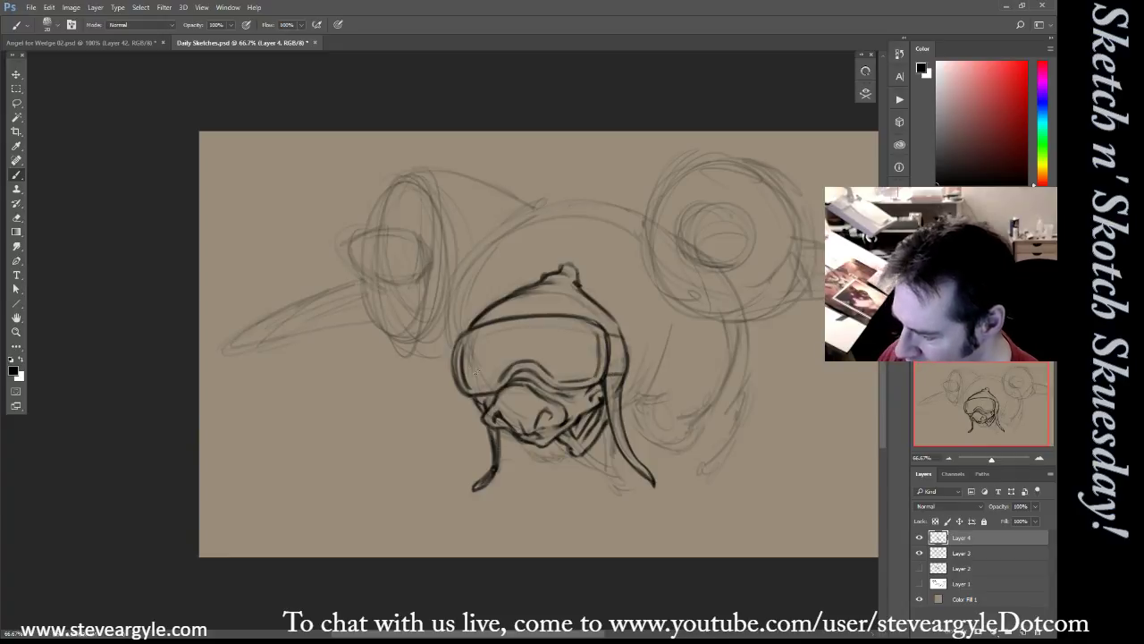
{"action": "mouse_move", "coordinate": [463, 344]}
{"action": "left_mouse_down"}
{"action": "mouse_move", "coordinate": [528, 327]}
{"action": "mouse_move", "coordinate": [597, 331]}
{"action": "left_mouse_up"}
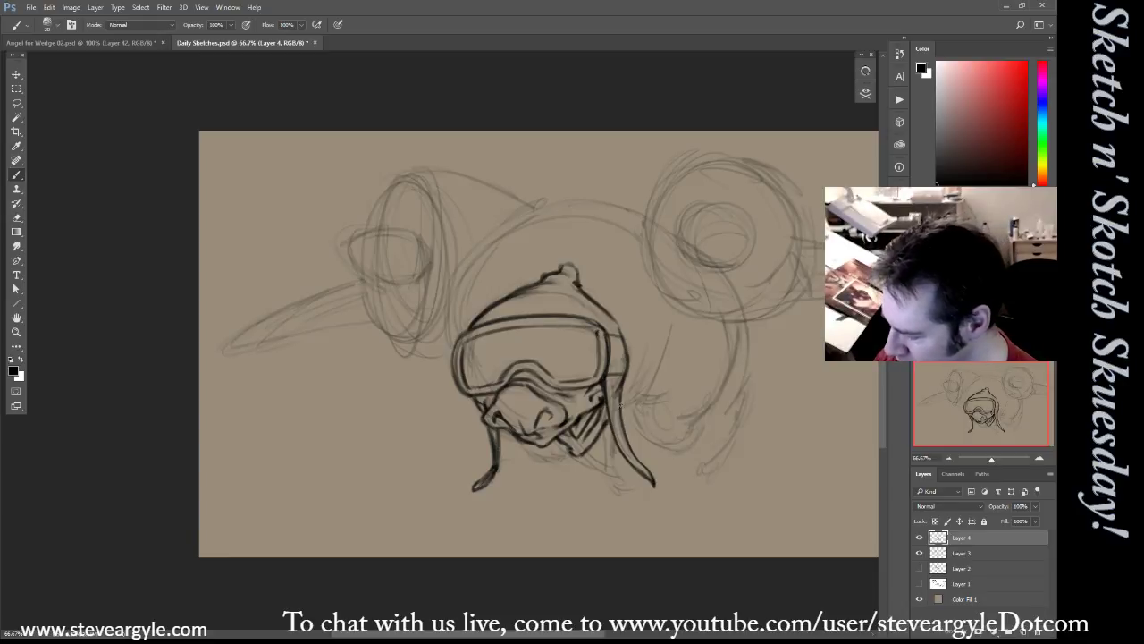
Ink the crease strokes beside the right cap flap and the rounded leg with its hoof, joined to the inner belly curve
{"action": "mouse_move", "coordinate": [625, 393]}
{"action": "left_mouse_down"}
{"action": "mouse_move", "coordinate": [640, 352]}
{"action": "mouse_move", "coordinate": [648, 374]}
{"action": "left_mouse_up"}
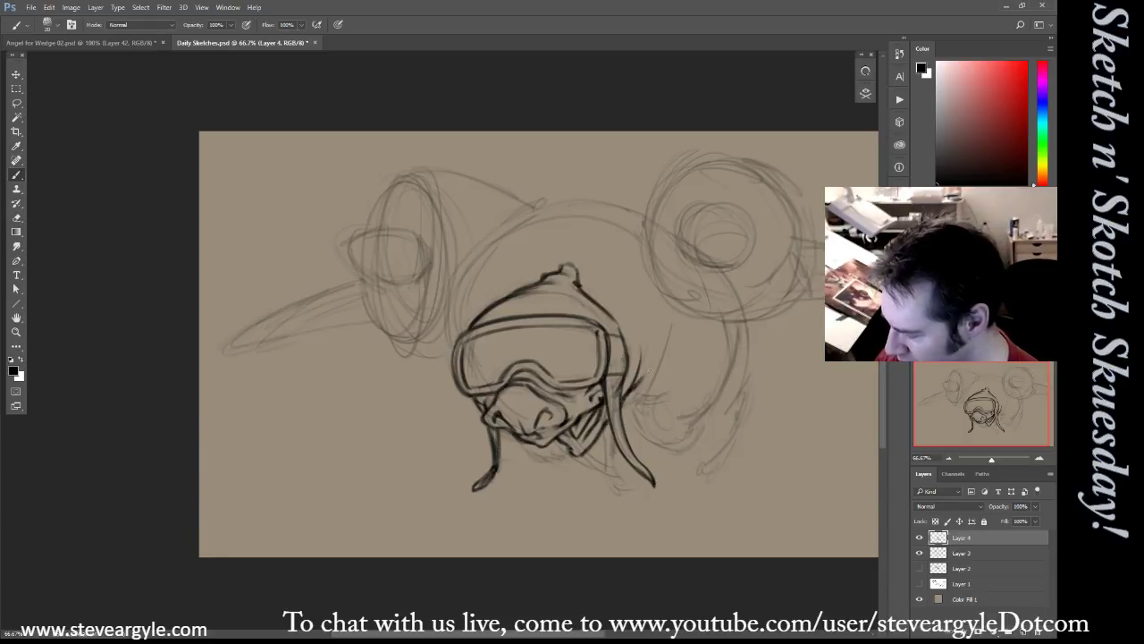
{"action": "left_click_drag", "start_coordinate": [621, 411], "coordinate": [672, 383]}
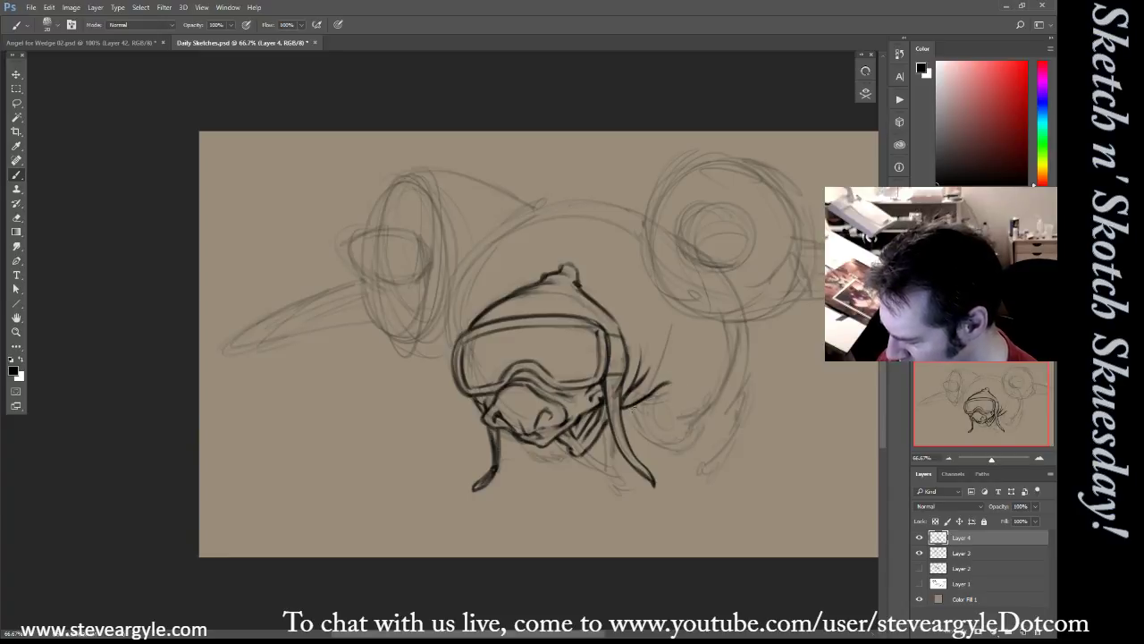
{"action": "mouse_move", "coordinate": [632, 408]}
{"action": "left_mouse_down"}
{"action": "mouse_move", "coordinate": [665, 445]}
{"action": "mouse_move", "coordinate": [684, 438]}
{"action": "left_mouse_up"}
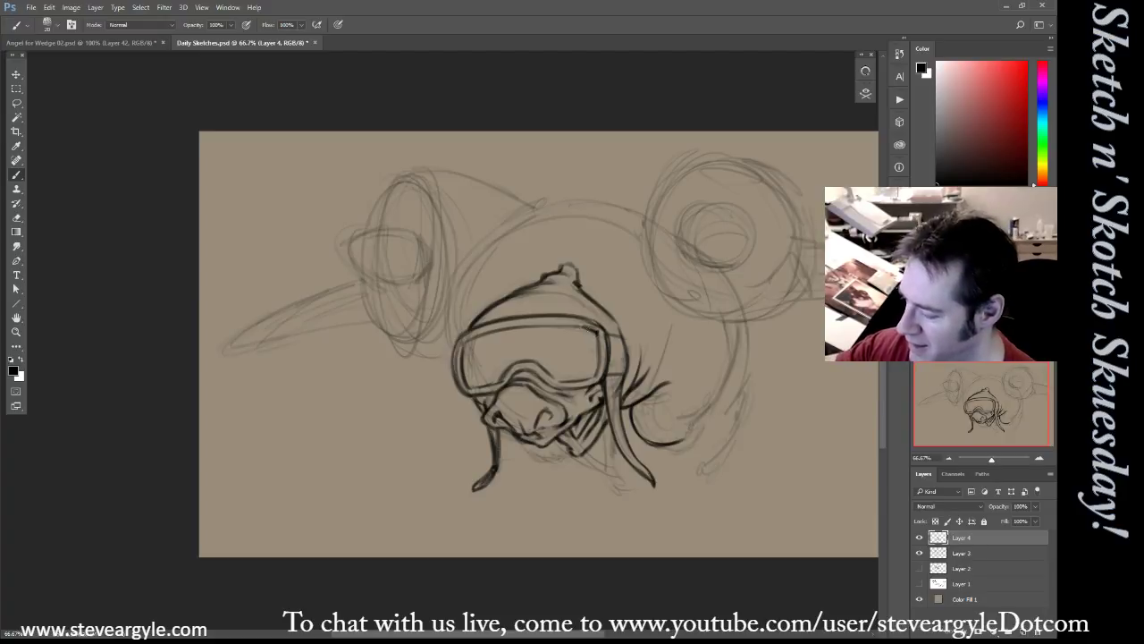
{"action": "mouse_move", "coordinate": [700, 417]}
{"action": "left_mouse_down"}
{"action": "mouse_move", "coordinate": [738, 344]}
{"action": "mouse_move", "coordinate": [724, 386]}
{"action": "mouse_move", "coordinate": [683, 418]}
{"action": "mouse_move", "coordinate": [703, 414]}
{"action": "mouse_move", "coordinate": [703, 431]}
{"action": "mouse_move", "coordinate": [642, 430]}
{"action": "left_mouse_up"}
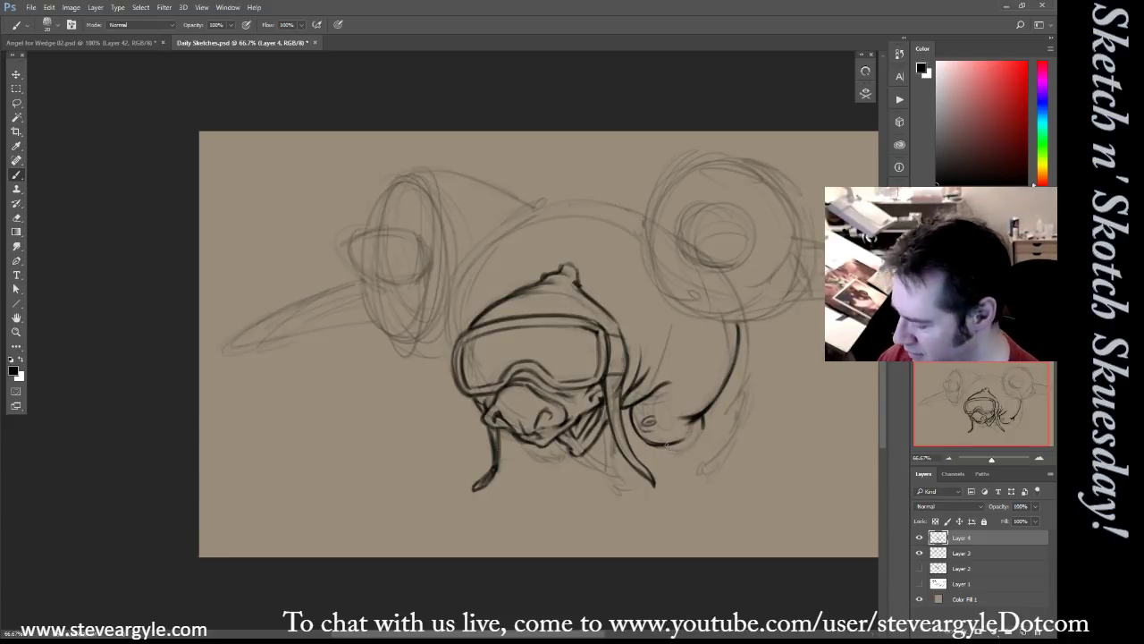
{"action": "mouse_move", "coordinate": [662, 445]}
{"action": "left_mouse_down"}
{"action": "mouse_move", "coordinate": [681, 456]}
{"action": "mouse_move", "coordinate": [704, 438]}
{"action": "mouse_move", "coordinate": [680, 453]}
{"action": "left_mouse_up"}
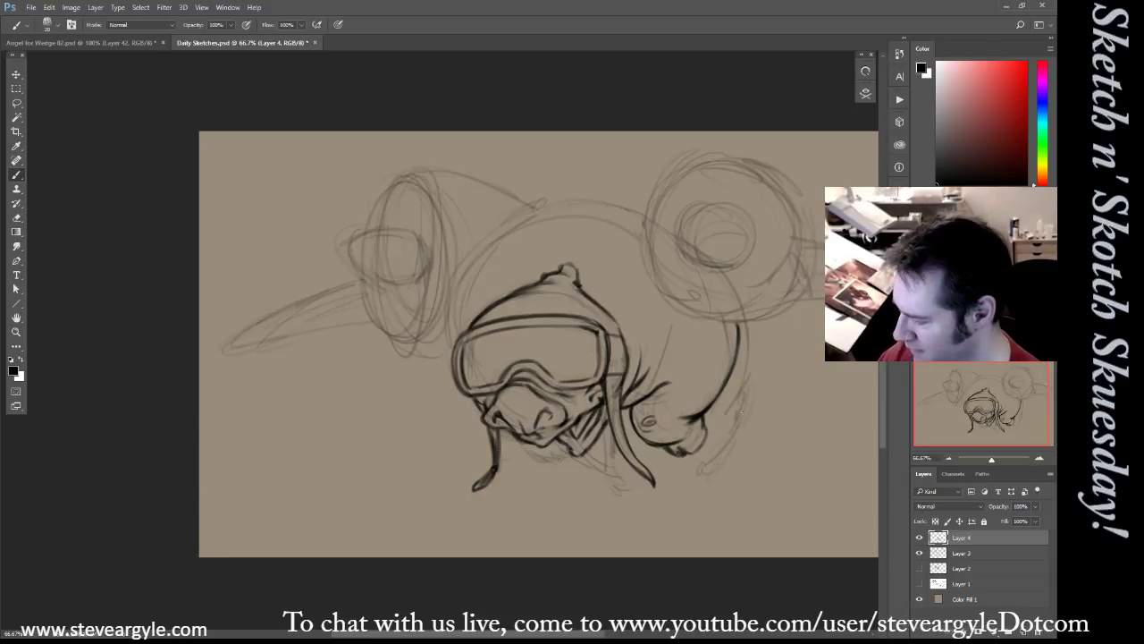
Ink the outer belly curve down from the right engine and the round underside of the body sweeping below the head
{"action": "mouse_move", "coordinate": [753, 331]}
{"action": "left_mouse_down"}
{"action": "mouse_move", "coordinate": [704, 423]}
{"action": "mouse_move", "coordinate": [753, 368]}
{"action": "mouse_move", "coordinate": [733, 427]}
{"action": "left_mouse_up"}
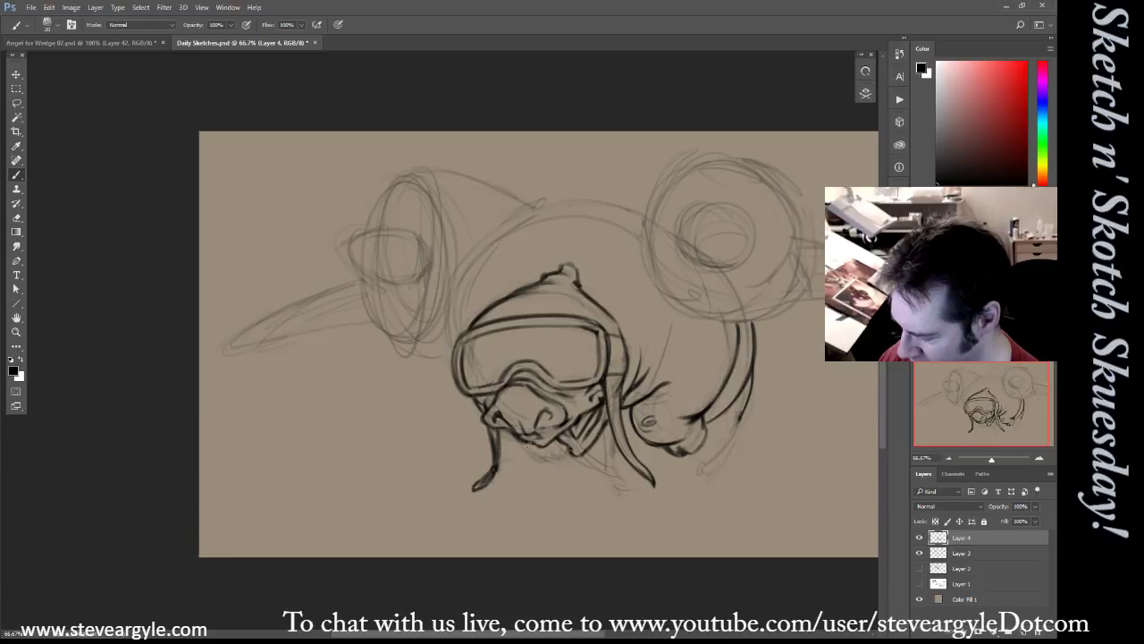
{"action": "left_click_drag", "start_coordinate": [529, 444], "coordinate": [544, 468]}
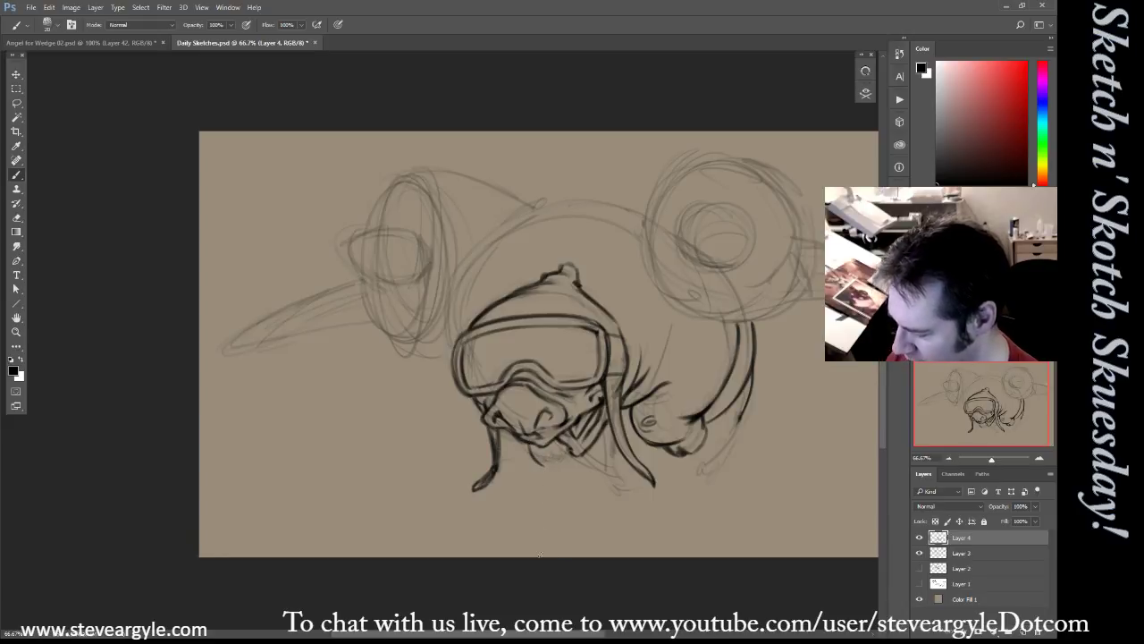
{"action": "key", "text": "ctrl+alt+z"}
{"action": "key", "text": "ctrl+alt+z"}
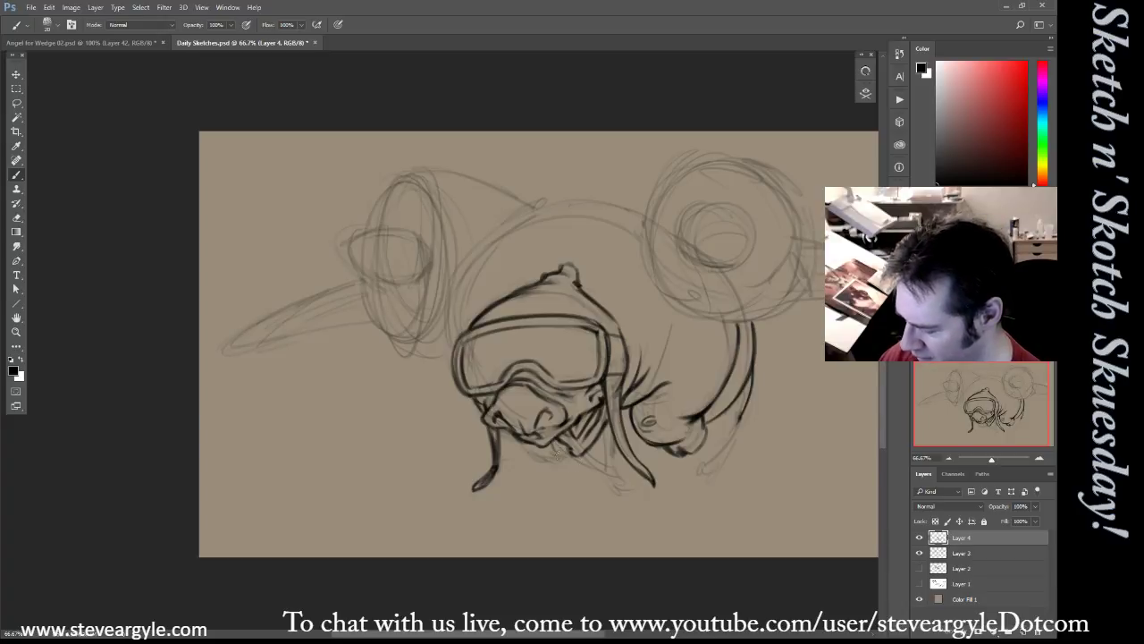
{"action": "mouse_move", "coordinate": [531, 446]}
{"action": "left_mouse_down"}
{"action": "mouse_move", "coordinate": [581, 485]}
{"action": "mouse_move", "coordinate": [617, 489]}
{"action": "left_mouse_up"}
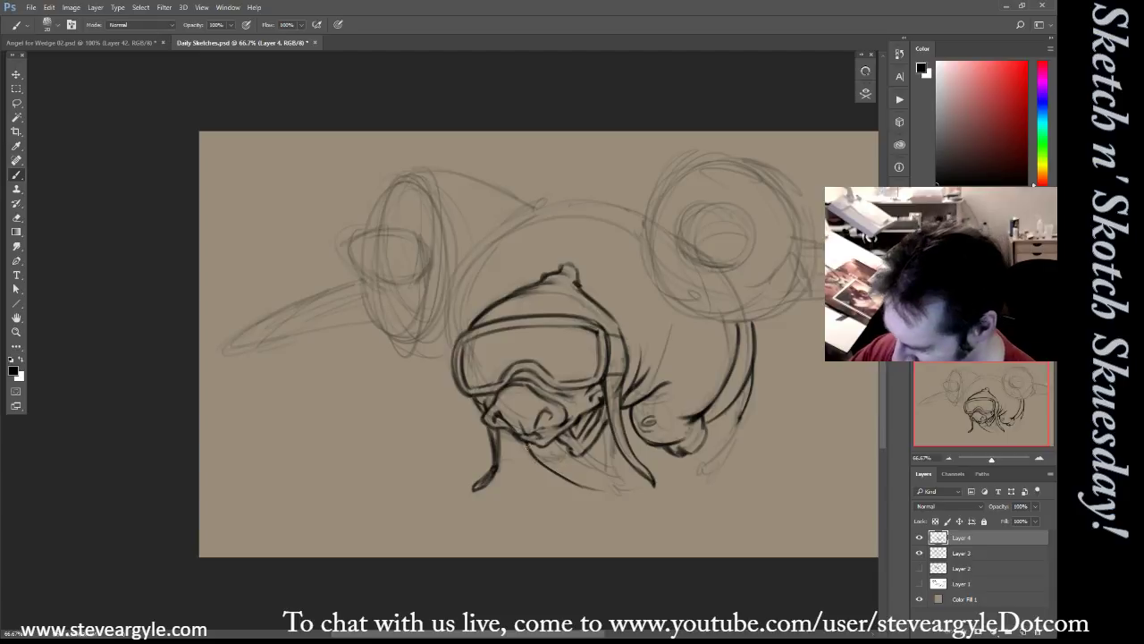
{"action": "mouse_move", "coordinate": [529, 446]}
{"action": "left_mouse_down"}
{"action": "mouse_move", "coordinate": [590, 490]}
{"action": "mouse_move", "coordinate": [532, 460]}
{"action": "mouse_move", "coordinate": [628, 488]}
{"action": "mouse_move", "coordinate": [701, 470]}
{"action": "mouse_move", "coordinate": [659, 480]}
{"action": "mouse_move", "coordinate": [729, 433]}
{"action": "left_mouse_up"}
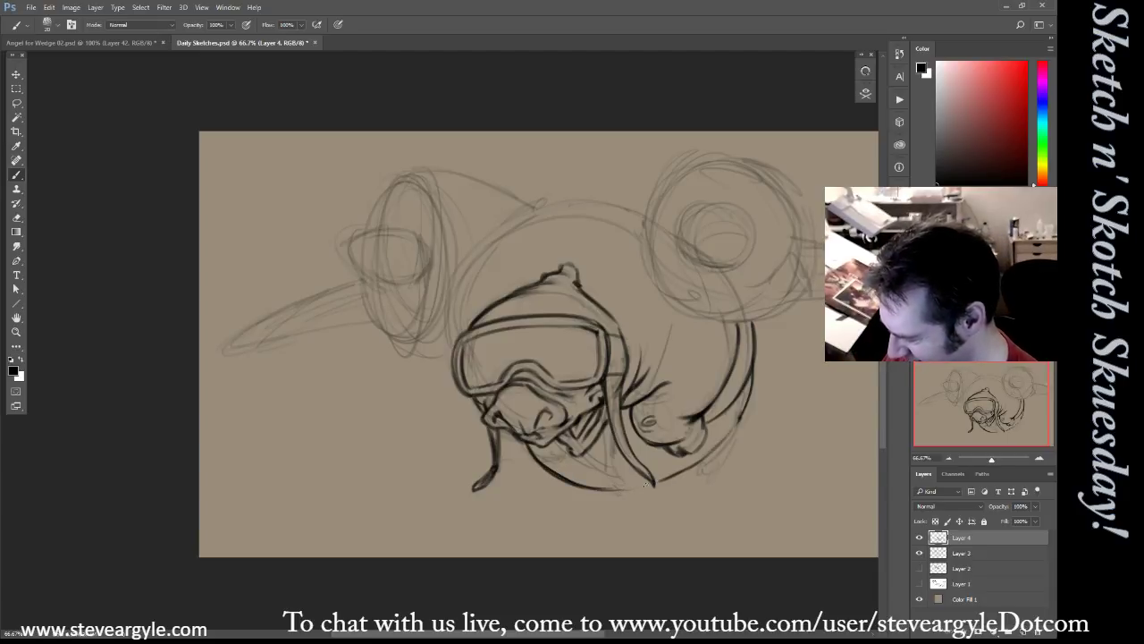
{"action": "mouse_move", "coordinate": [647, 485]}
{"action": "left_mouse_down"}
{"action": "mouse_move", "coordinate": [608, 488]}
{"action": "mouse_move", "coordinate": [651, 495]}
{"action": "mouse_move", "coordinate": [592, 484]}
{"action": "mouse_move", "coordinate": [688, 468]}
{"action": "left_mouse_up"}
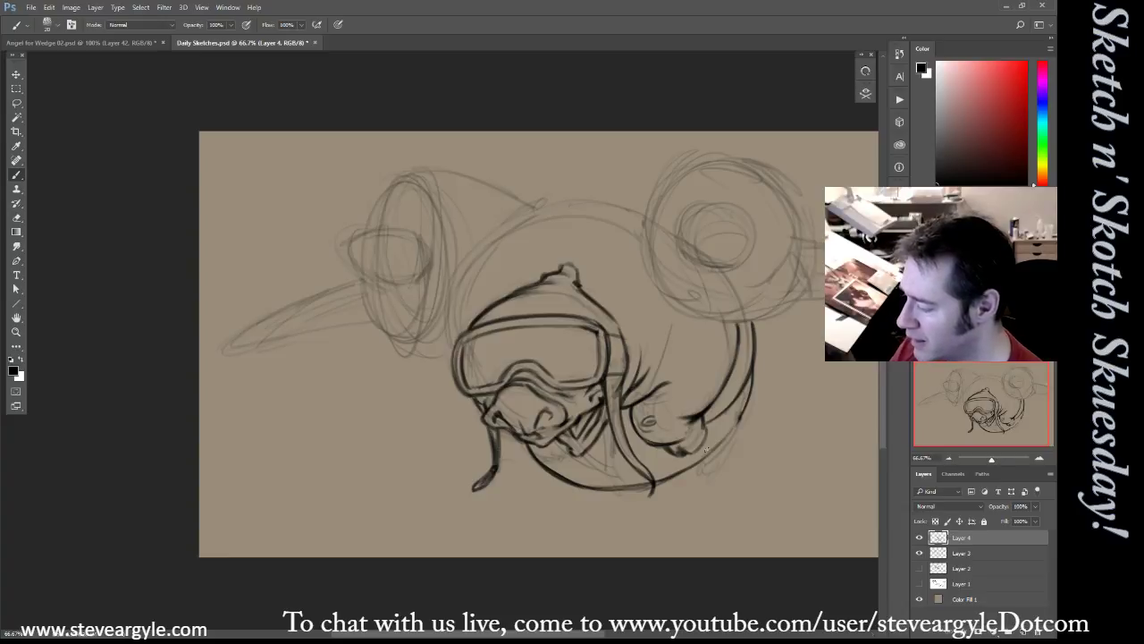
Add short curved strokes for the hind limb along the lower right edge of the body
{"action": "mouse_move", "coordinate": [747, 396]}
{"action": "left_mouse_down"}
{"action": "mouse_move", "coordinate": [733, 425]}
{"action": "mouse_move", "coordinate": [755, 408]}
{"action": "mouse_move", "coordinate": [755, 436]}
{"action": "left_mouse_up"}
{"action": "mouse_move", "coordinate": [697, 476]}
{"action": "left_mouse_down"}
{"action": "mouse_move", "coordinate": [730, 461]}
{"action": "mouse_move", "coordinate": [708, 493]}
{"action": "left_mouse_up"}
{"action": "mouse_move", "coordinate": [756, 413]}
{"action": "left_mouse_down"}
{"action": "mouse_move", "coordinate": [744, 449]}
{"action": "mouse_move", "coordinate": [753, 458]}
{"action": "left_mouse_up"}
{"action": "mouse_move", "coordinate": [757, 431]}
{"action": "left_mouse_down"}
{"action": "mouse_move", "coordinate": [757, 466]}
{"action": "mouse_move", "coordinate": [720, 499]}
{"action": "mouse_move", "coordinate": [706, 483]}
{"action": "left_mouse_up"}
{"action": "mouse_move", "coordinate": [709, 478]}
{"action": "left_mouse_down"}
{"action": "mouse_move", "coordinate": [724, 484]}
{"action": "mouse_move", "coordinate": [702, 470]}
{"action": "mouse_move", "coordinate": [717, 464]}
{"action": "mouse_move", "coordinate": [708, 472]}
{"action": "left_mouse_up"}
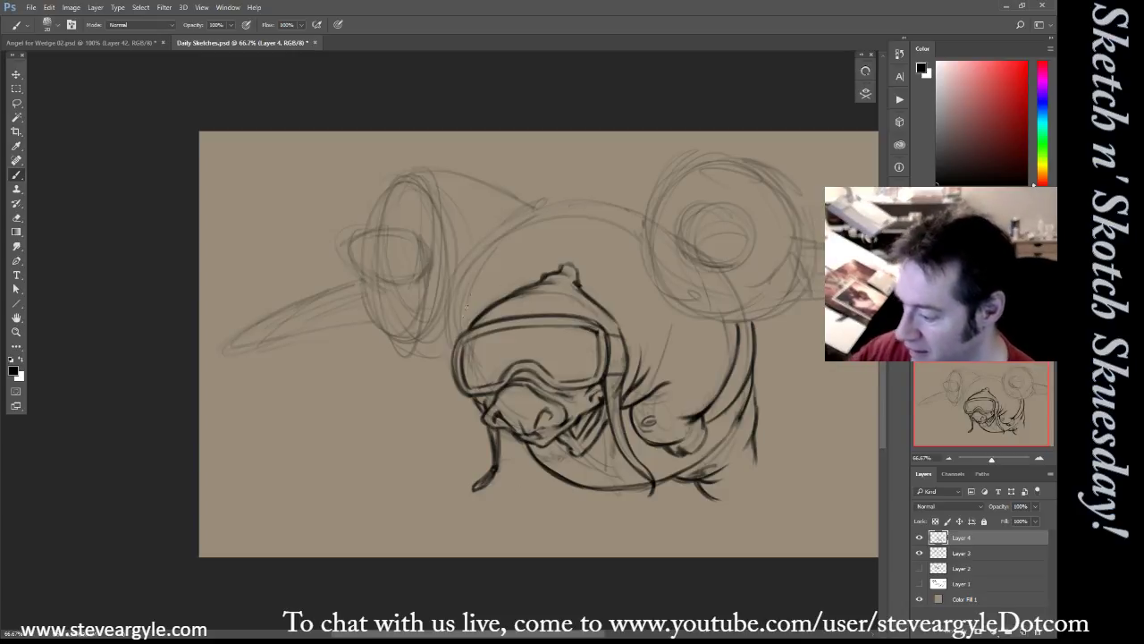
Ink the arched back of the body from the goggles' left side over to the right engine
{"action": "mouse_move", "coordinate": [462, 334]}
{"action": "left_mouse_down"}
{"action": "mouse_move", "coordinate": [486, 258]}
{"action": "mouse_move", "coordinate": [516, 229]}
{"action": "left_mouse_up"}
{"action": "mouse_move", "coordinate": [463, 315]}
{"action": "left_mouse_down"}
{"action": "mouse_move", "coordinate": [544, 220]}
{"action": "mouse_move", "coordinate": [482, 261]}
{"action": "mouse_move", "coordinate": [601, 209]}
{"action": "mouse_move", "coordinate": [537, 220]}
{"action": "mouse_move", "coordinate": [634, 219]}
{"action": "mouse_move", "coordinate": [516, 231]}
{"action": "mouse_move", "coordinate": [633, 204]}
{"action": "left_mouse_up"}
{"action": "left_click_drag", "start_coordinate": [495, 247], "coordinate": [548, 215]}
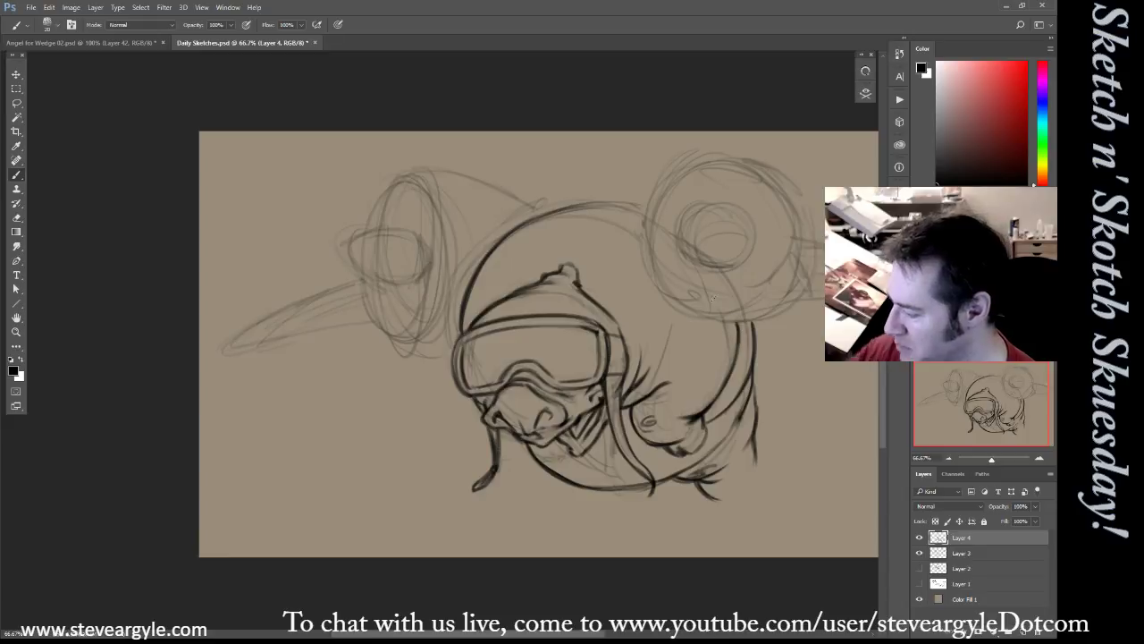
Ink the outer circle of the right engine and thicken the line of the back leading to it
{"action": "mouse_move", "coordinate": [653, 283]}
{"action": "left_mouse_down"}
{"action": "mouse_move", "coordinate": [741, 322]}
{"action": "mouse_move", "coordinate": [697, 319]}
{"action": "mouse_move", "coordinate": [730, 320]}
{"action": "mouse_move", "coordinate": [662, 285]}
{"action": "mouse_move", "coordinate": [701, 317]}
{"action": "mouse_move", "coordinate": [651, 237]}
{"action": "mouse_move", "coordinate": [682, 310]}
{"action": "mouse_move", "coordinate": [659, 195]}
{"action": "mouse_move", "coordinate": [665, 287]}
{"action": "mouse_move", "coordinate": [683, 310]}
{"action": "mouse_move", "coordinate": [666, 184]}
{"action": "mouse_move", "coordinate": [649, 207]}
{"action": "left_mouse_up"}
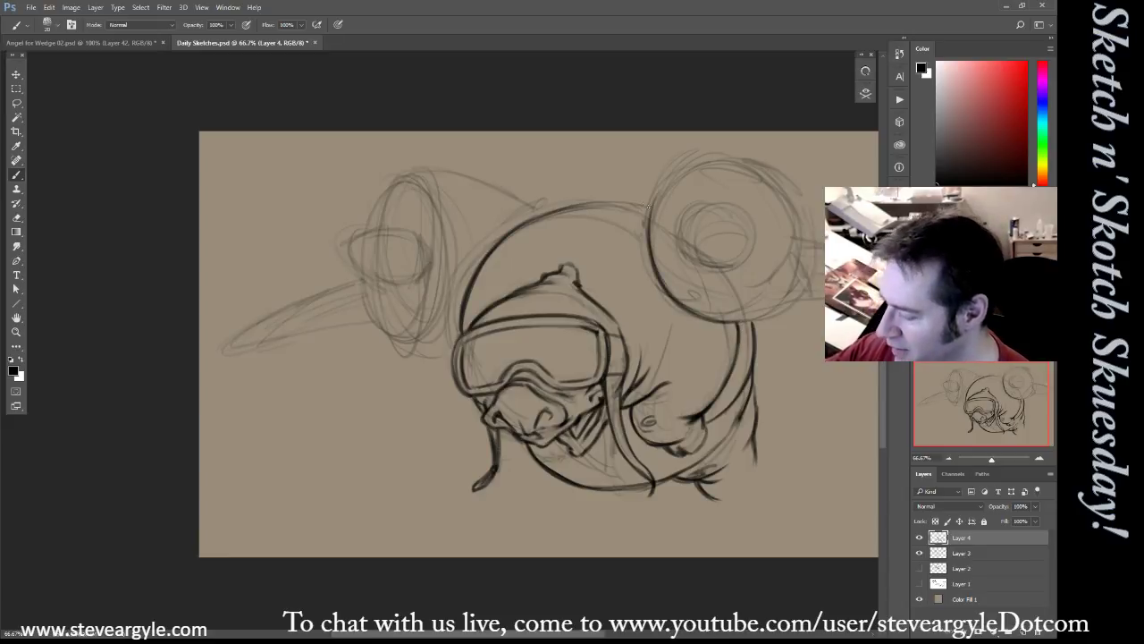
{"action": "mouse_move", "coordinate": [518, 229]}
{"action": "left_mouse_down"}
{"action": "mouse_move", "coordinate": [608, 204]}
{"action": "mouse_move", "coordinate": [650, 205]}
{"action": "mouse_move", "coordinate": [552, 211]}
{"action": "mouse_move", "coordinate": [483, 259]}
{"action": "mouse_move", "coordinate": [556, 214]}
{"action": "left_mouse_up"}
{"action": "mouse_move", "coordinate": [652, 268]}
{"action": "left_mouse_down"}
{"action": "mouse_move", "coordinate": [678, 163]}
{"action": "mouse_move", "coordinate": [687, 167]}
{"action": "mouse_move", "coordinate": [647, 259]}
{"action": "mouse_move", "coordinate": [715, 156]}
{"action": "mouse_move", "coordinate": [658, 202]}
{"action": "left_mouse_up"}
{"action": "left_click_drag", "start_coordinate": [723, 158], "coordinate": [767, 158]}
{"action": "left_click_drag", "start_coordinate": [720, 326], "coordinate": [800, 302]}
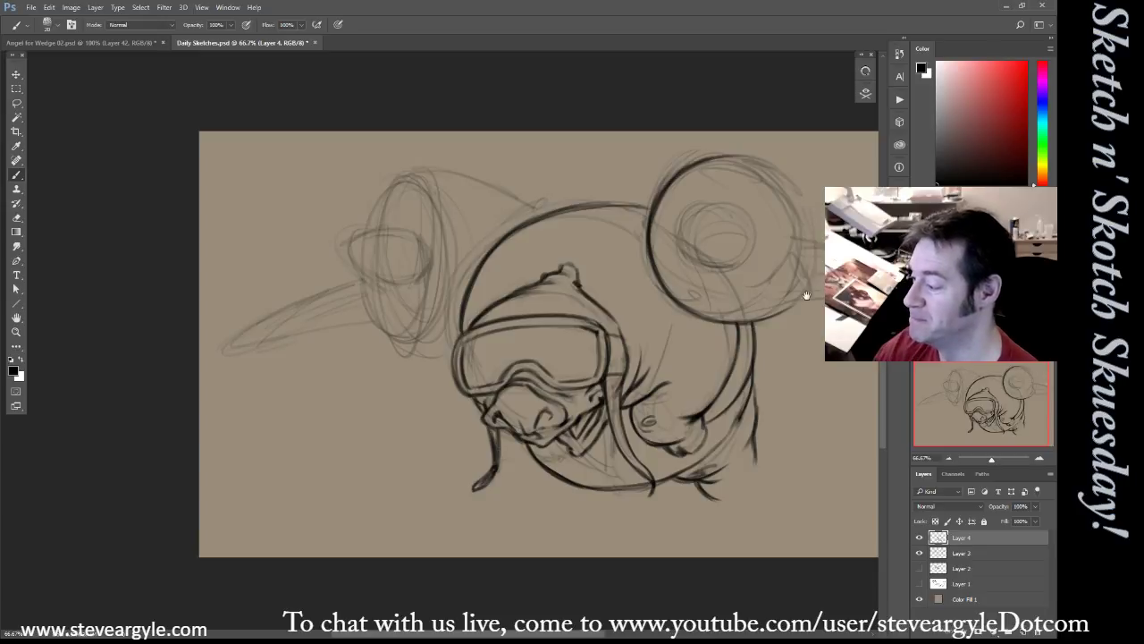
Ink the right wing's upper and lower edges from the engine out to the canvas edge, redoing the first strokes
{"action": "left_click_drag", "start_coordinate": [791, 395], "coordinate": [678, 460]}
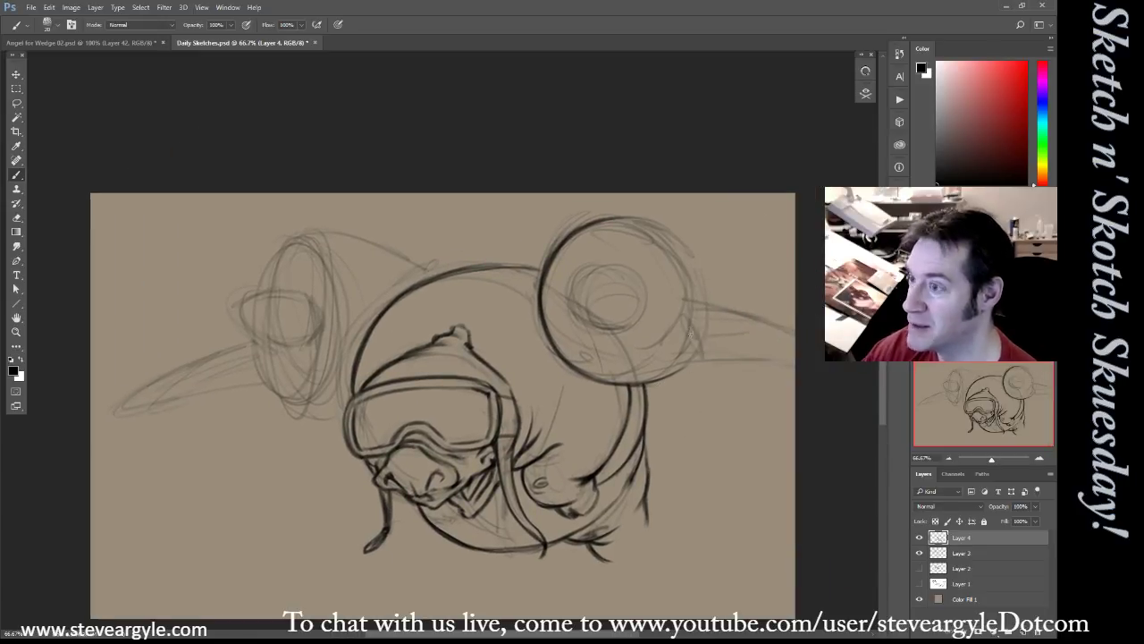
{"action": "mouse_move", "coordinate": [687, 306]}
{"action": "left_mouse_down"}
{"action": "mouse_move", "coordinate": [717, 297]}
{"action": "mouse_move", "coordinate": [688, 314]}
{"action": "mouse_move", "coordinate": [701, 296]}
{"action": "mouse_move", "coordinate": [735, 300]}
{"action": "mouse_move", "coordinate": [814, 335]}
{"action": "mouse_move", "coordinate": [781, 318]}
{"action": "left_mouse_up"}
{"action": "key", "text": "ctrl+z"}
{"action": "left_click_drag", "start_coordinate": [690, 295], "coordinate": [794, 319]}
{"action": "key", "text": "ctrl+z"}
{"action": "key", "text": "ctrl+z"}
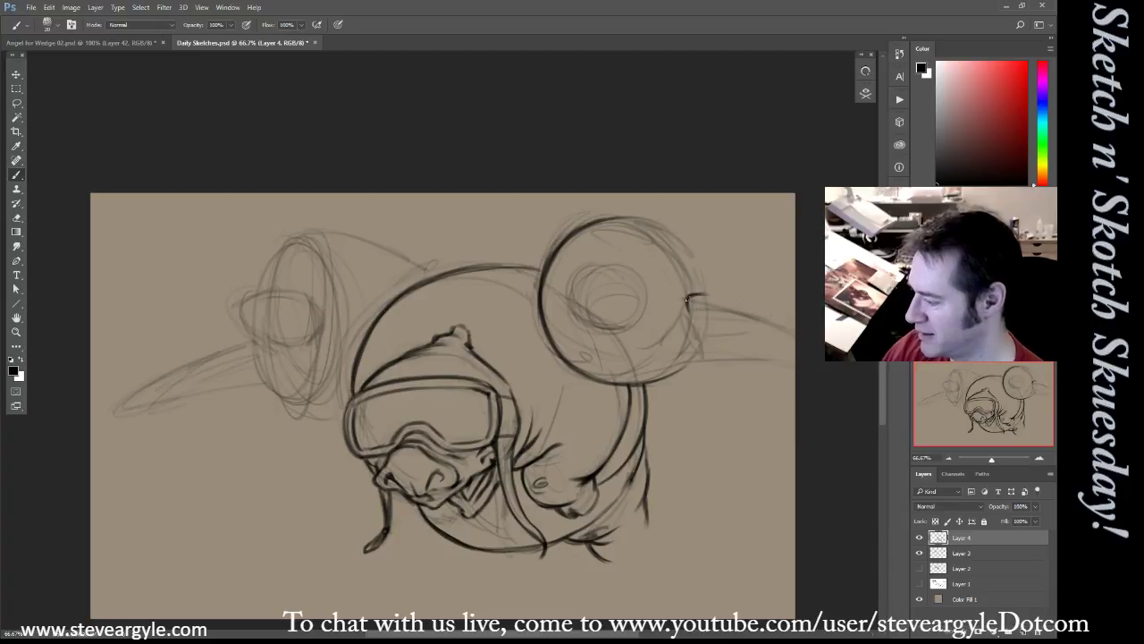
{"action": "left_click_drag", "start_coordinate": [694, 294], "coordinate": [794, 312]}
{"action": "mouse_move", "coordinate": [693, 320]}
{"action": "left_mouse_down"}
{"action": "mouse_move", "coordinate": [699, 338]}
{"action": "mouse_move", "coordinate": [792, 342]}
{"action": "left_mouse_up"}
{"action": "mouse_move", "coordinate": [705, 343]}
{"action": "left_mouse_down"}
{"action": "mouse_move", "coordinate": [673, 374]}
{"action": "mouse_move", "coordinate": [794, 342]}
{"action": "left_mouse_up"}
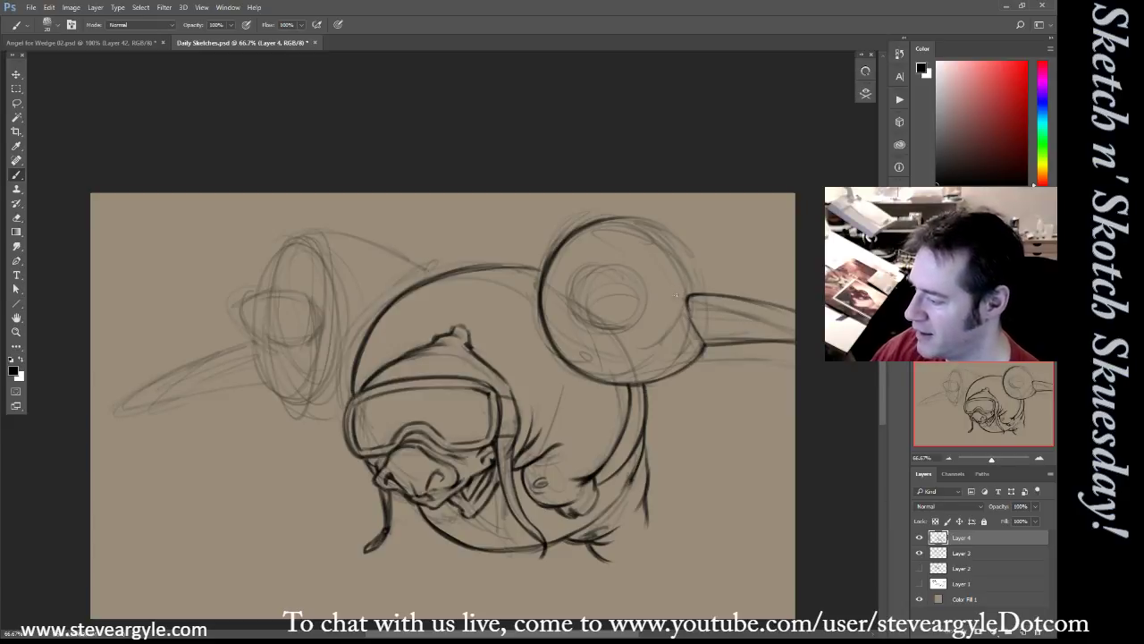
Ink the inner circle of the right engine's intake, restating its left side to close the ring
{"action": "left_click_drag", "start_coordinate": [677, 294], "coordinate": [661, 328]}
{"action": "left_click_drag", "start_coordinate": [553, 312], "coordinate": [595, 345]}
{"action": "mouse_move", "coordinate": [562, 268]}
{"action": "left_mouse_down"}
{"action": "mouse_move", "coordinate": [607, 235]}
{"action": "mouse_move", "coordinate": [658, 245]}
{"action": "mouse_move", "coordinate": [675, 295]}
{"action": "mouse_move", "coordinate": [655, 338]}
{"action": "mouse_move", "coordinate": [572, 345]}
{"action": "mouse_move", "coordinate": [642, 348]}
{"action": "mouse_move", "coordinate": [664, 329]}
{"action": "mouse_move", "coordinate": [658, 337]}
{"action": "left_mouse_up"}
{"action": "left_click_drag", "start_coordinate": [594, 354], "coordinate": [659, 336]}
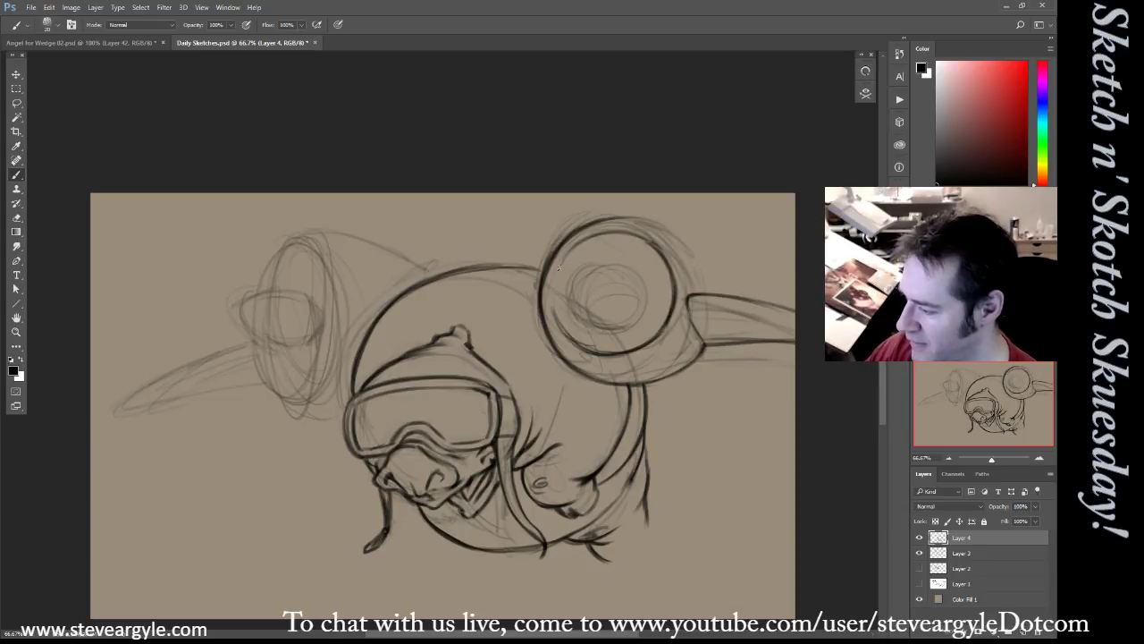
{"action": "mouse_move", "coordinate": [597, 245]}
{"action": "left_mouse_down"}
{"action": "mouse_move", "coordinate": [578, 267]}
{"action": "mouse_move", "coordinate": [565, 318]}
{"action": "left_mouse_up"}
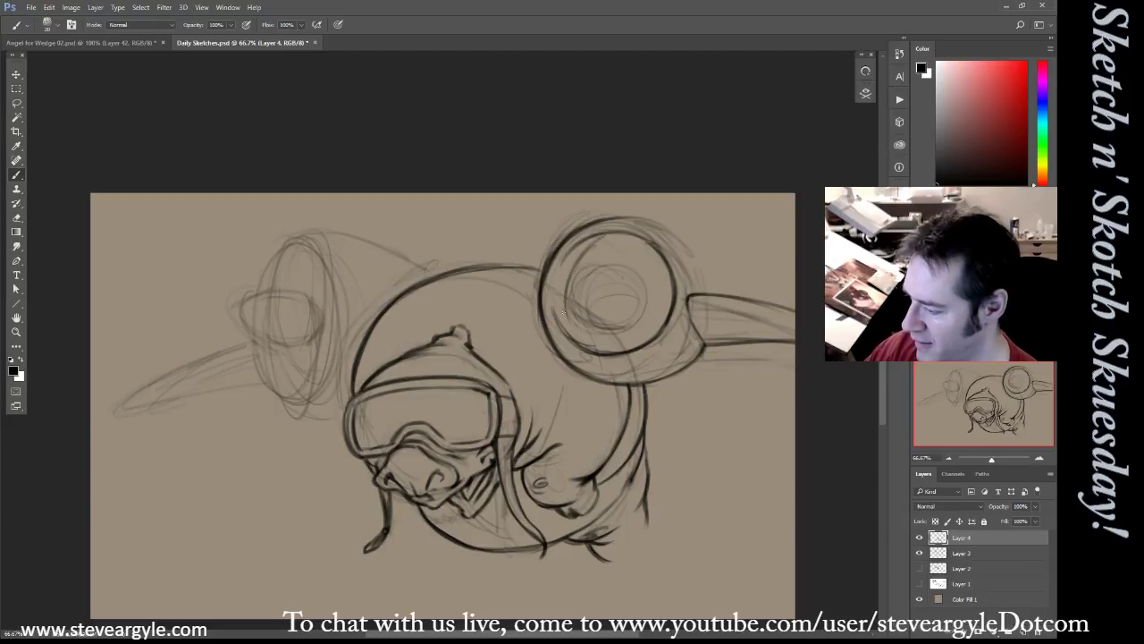
{"action": "left_click_drag", "start_coordinate": [567, 269], "coordinate": [582, 352]}
{"action": "mouse_move", "coordinate": [590, 239]}
{"action": "left_mouse_down"}
{"action": "mouse_move", "coordinate": [567, 295]}
{"action": "mouse_move", "coordinate": [569, 275]}
{"action": "mouse_move", "coordinate": [631, 234]}
{"action": "mouse_move", "coordinate": [564, 291]}
{"action": "mouse_move", "coordinate": [583, 350]}
{"action": "left_mouse_up"}
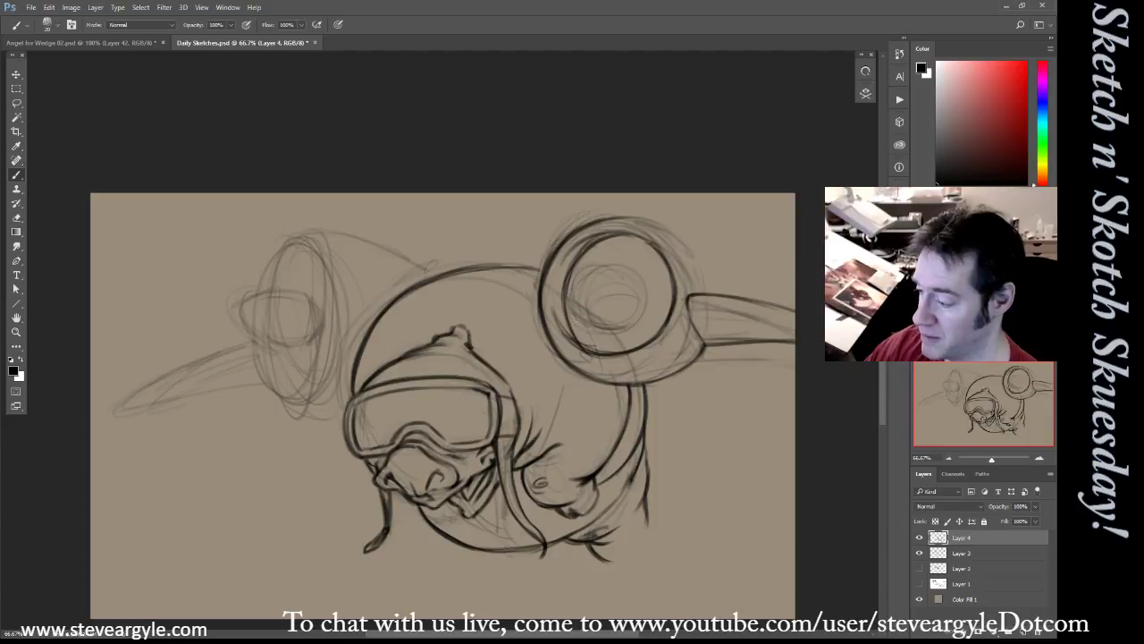
Ink the round hub at the centre of the right engine and darken the left inner edge of the intake ring
{"action": "mouse_move", "coordinate": [597, 291]}
{"action": "left_mouse_down"}
{"action": "mouse_move", "coordinate": [570, 329]}
{"action": "mouse_move", "coordinate": [586, 272]}
{"action": "mouse_move", "coordinate": [568, 299]}
{"action": "mouse_move", "coordinate": [629, 264]}
{"action": "left_mouse_up"}
{"action": "mouse_move", "coordinate": [624, 266]}
{"action": "left_mouse_down"}
{"action": "mouse_move", "coordinate": [630, 325]}
{"action": "mouse_move", "coordinate": [620, 330]}
{"action": "mouse_move", "coordinate": [623, 268]}
{"action": "mouse_move", "coordinate": [631, 328]}
{"action": "mouse_move", "coordinate": [638, 322]}
{"action": "mouse_move", "coordinate": [619, 268]}
{"action": "mouse_move", "coordinate": [645, 291]}
{"action": "left_mouse_up"}
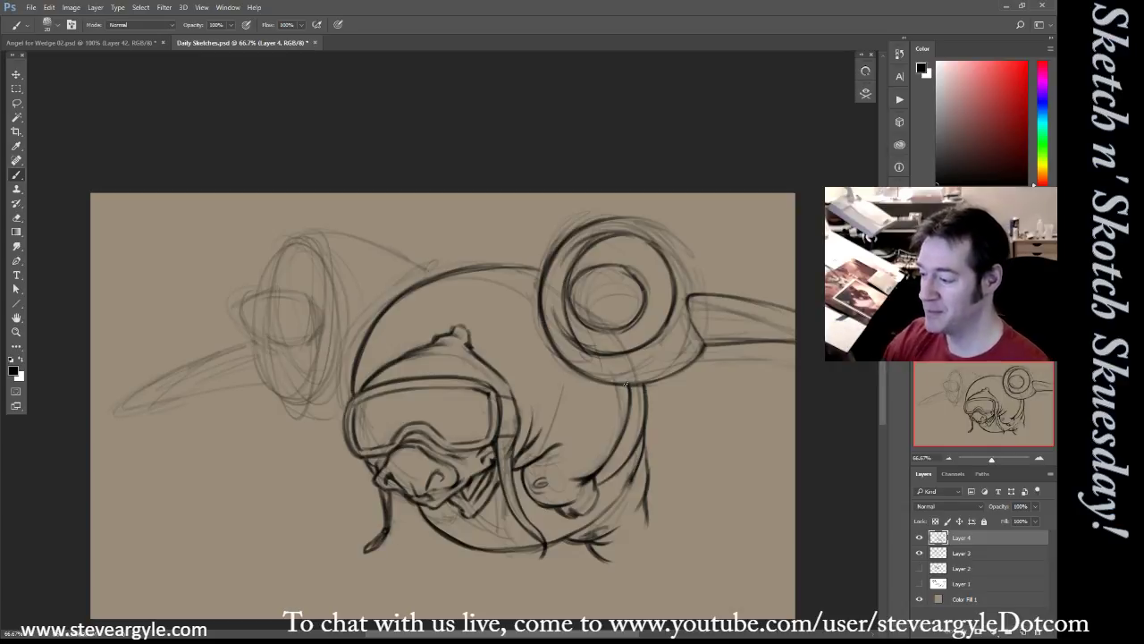
{"action": "left_click_drag", "start_coordinate": [558, 322], "coordinate": [585, 352]}
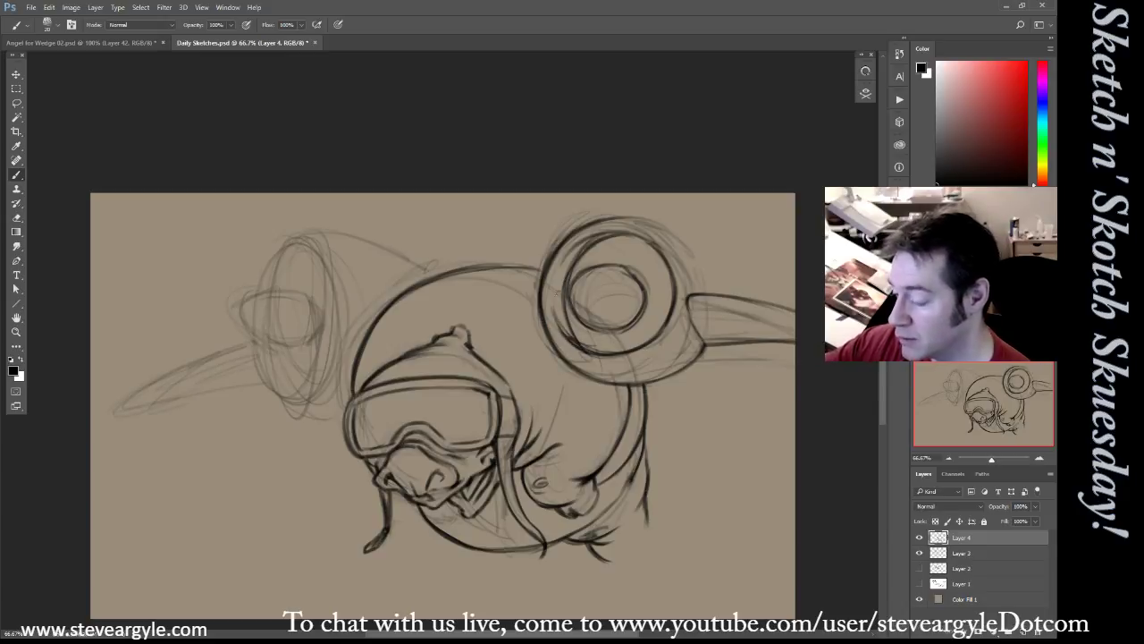
{"action": "left_click_drag", "start_coordinate": [562, 297], "coordinate": [575, 344]}
{"action": "left_click_drag", "start_coordinate": [567, 272], "coordinate": [561, 312]}
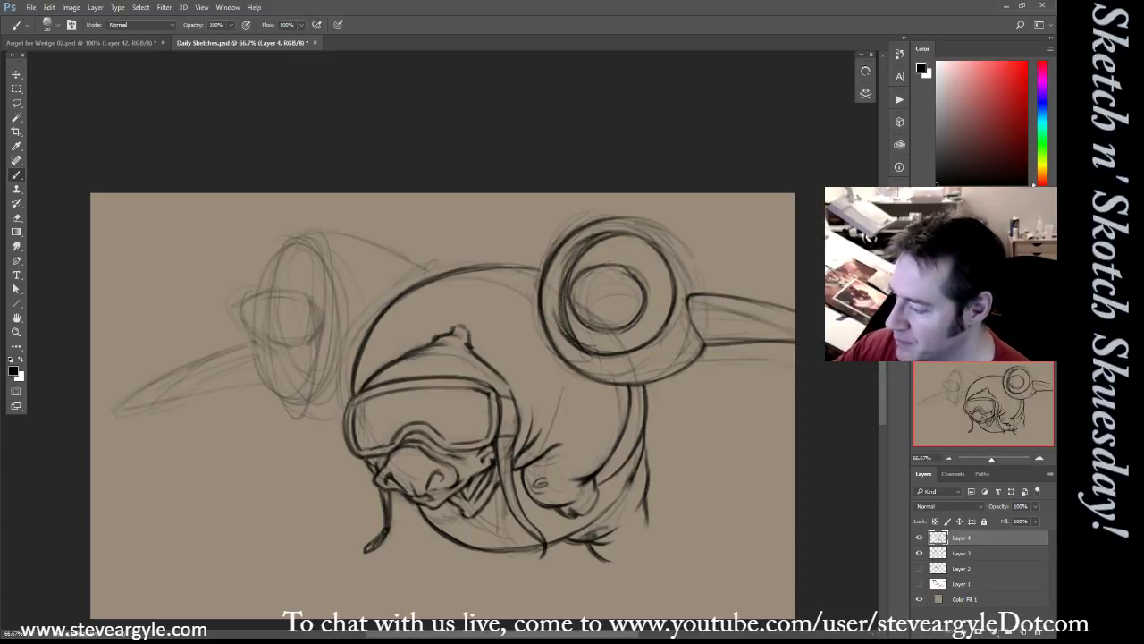
Fill the ring between the right engine's hub and rim with short radial fan blades
{"action": "left_click_drag", "start_coordinate": [610, 234], "coordinate": [622, 261]}
{"action": "mouse_move", "coordinate": [626, 236]}
{"action": "left_mouse_down"}
{"action": "mouse_move", "coordinate": [664, 262]}
{"action": "mouse_move", "coordinate": [671, 281]}
{"action": "mouse_move", "coordinate": [648, 343]}
{"action": "mouse_move", "coordinate": [619, 350]}
{"action": "mouse_move", "coordinate": [605, 330]}
{"action": "mouse_move", "coordinate": [587, 340]}
{"action": "mouse_move", "coordinate": [564, 313]}
{"action": "left_mouse_up"}
{"action": "left_click_drag", "start_coordinate": [579, 261], "coordinate": [588, 266]}
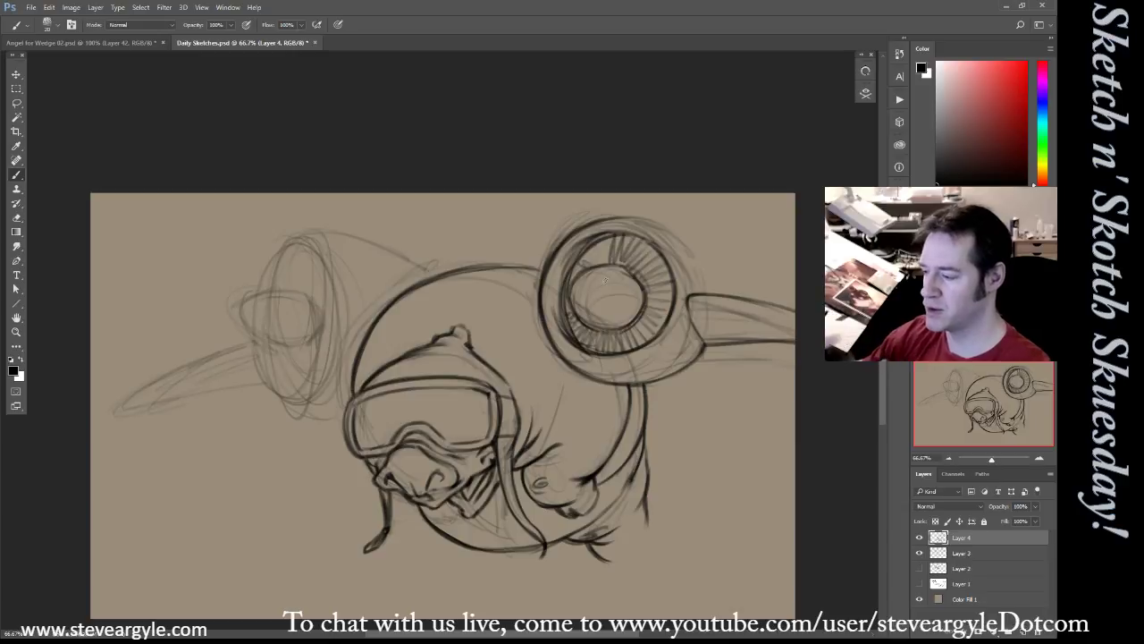
{"action": "left_click_drag", "start_coordinate": [575, 273], "coordinate": [612, 238]}
{"action": "left_click_drag", "start_coordinate": [601, 331], "coordinate": [626, 308]}
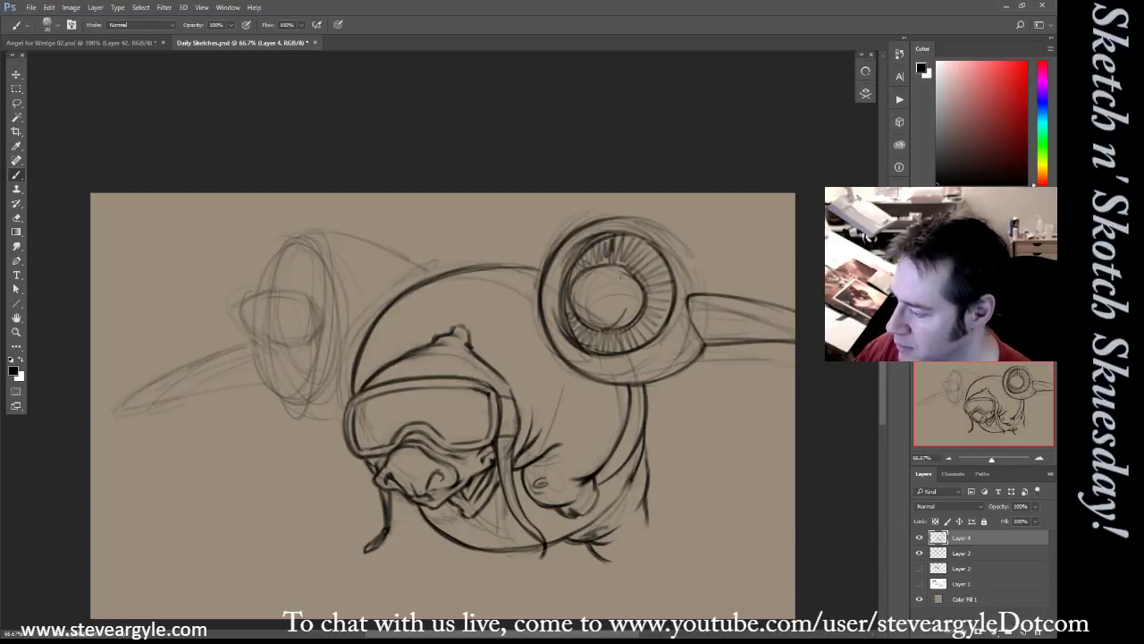
Thicken the right engine's hub outline and ink the rear curve of its casing from the top down to the wing
{"action": "mouse_move", "coordinate": [616, 268]}
{"action": "left_mouse_down"}
{"action": "mouse_move", "coordinate": [631, 269]}
{"action": "mouse_move", "coordinate": [636, 319]}
{"action": "mouse_move", "coordinate": [640, 308]}
{"action": "left_mouse_up"}
{"action": "left_click_drag", "start_coordinate": [623, 327], "coordinate": [594, 334]}
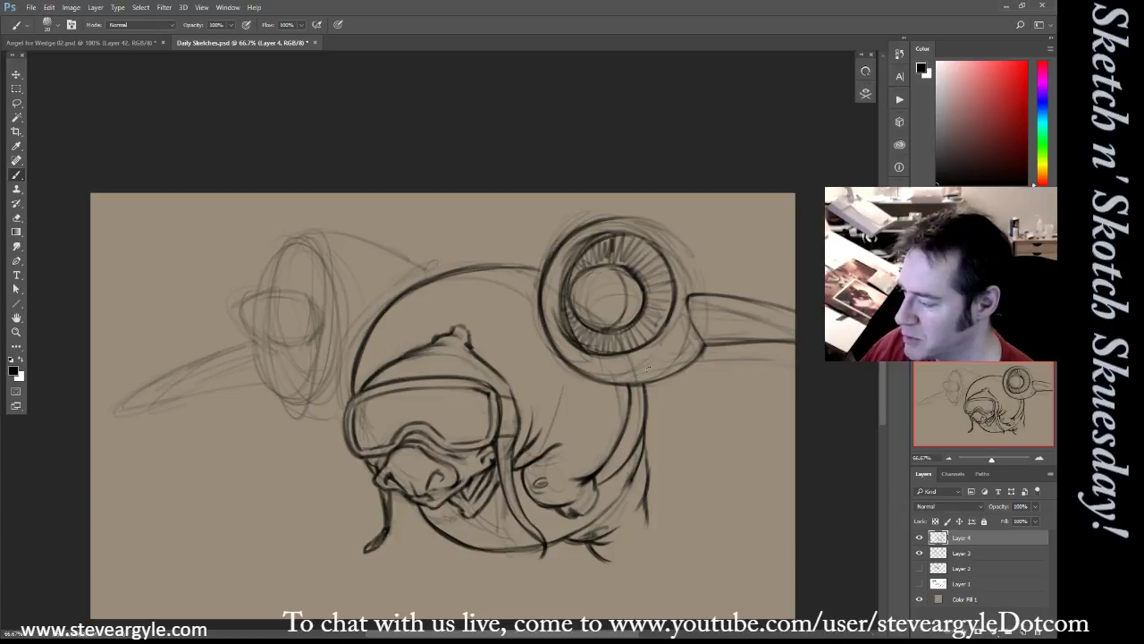
{"action": "mouse_move", "coordinate": [635, 218]}
{"action": "left_mouse_down"}
{"action": "mouse_move", "coordinate": [707, 284]}
{"action": "mouse_move", "coordinate": [711, 265]}
{"action": "mouse_move", "coordinate": [670, 228]}
{"action": "mouse_move", "coordinate": [713, 284]}
{"action": "left_mouse_up"}
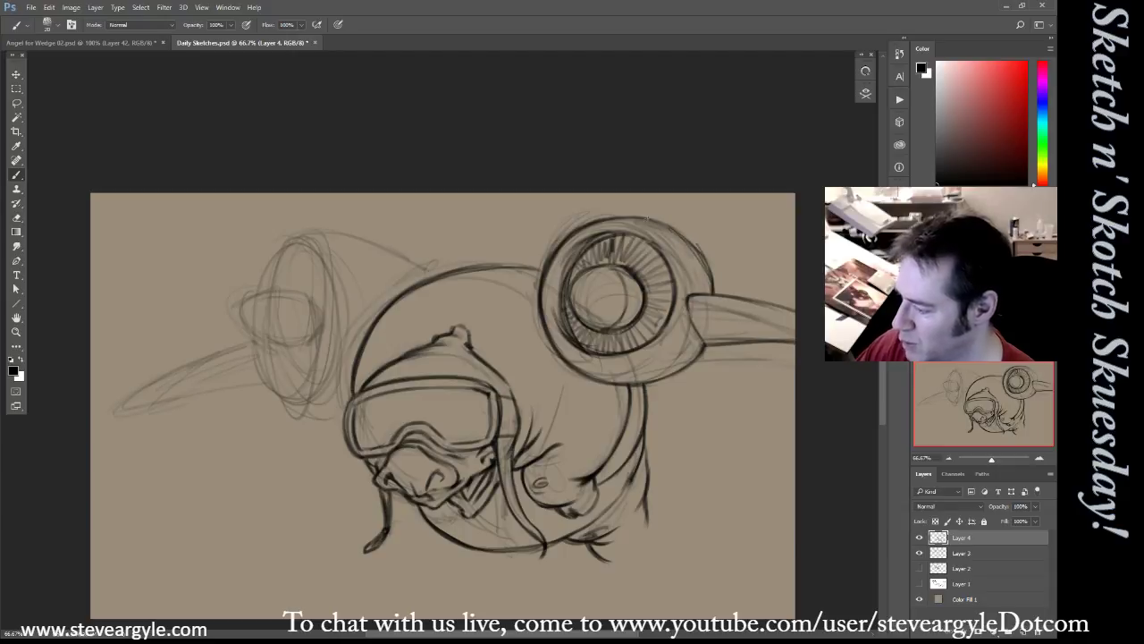
{"action": "left_click_drag", "start_coordinate": [697, 243], "coordinate": [626, 220]}
Ink a second contour inside the arched back from the helmet to the right engine, and add a small front foot under the head
{"action": "left_click_drag", "start_coordinate": [565, 454], "coordinate": [596, 450]}
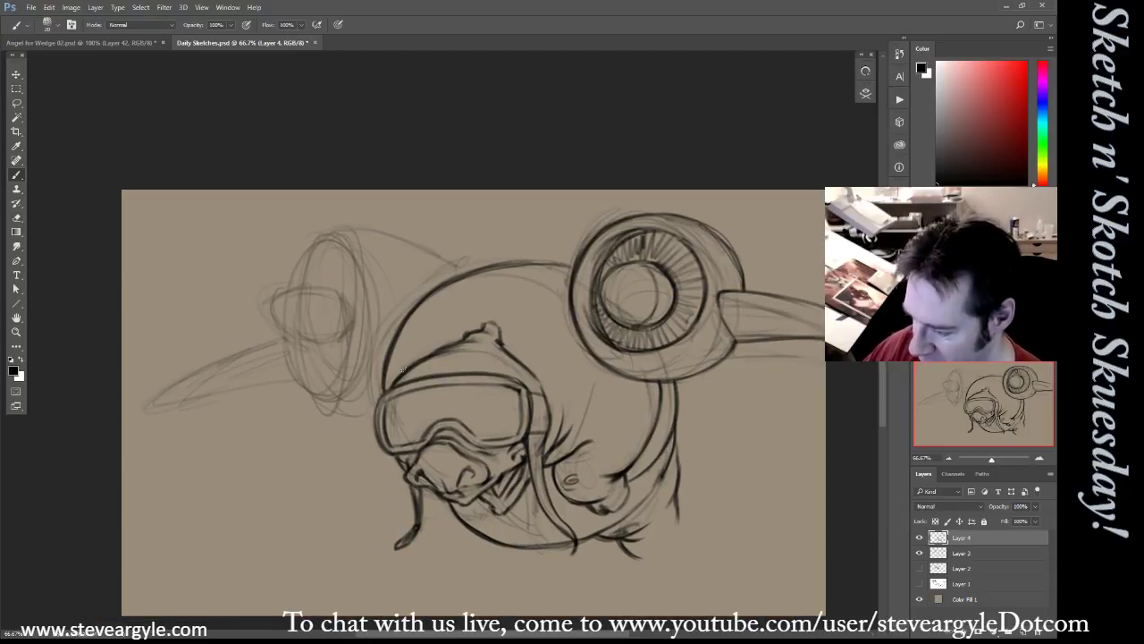
{"action": "left_click_drag", "start_coordinate": [404, 360], "coordinate": [474, 296]}
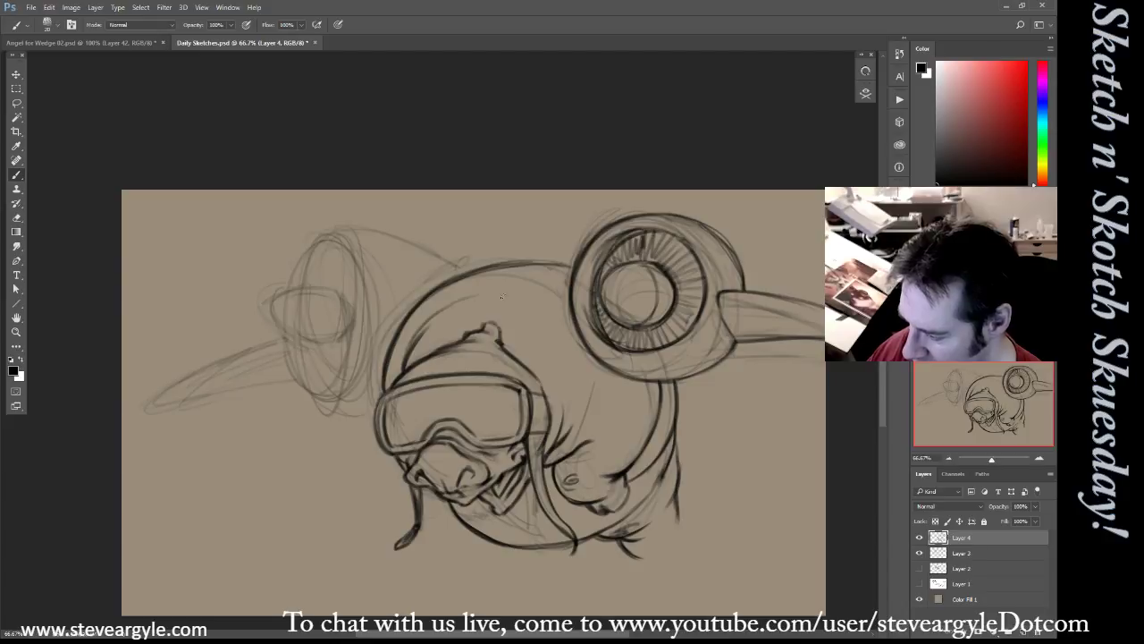
{"action": "left_click_drag", "start_coordinate": [421, 336], "coordinate": [467, 312]}
{"action": "mouse_move", "coordinate": [420, 507]}
{"action": "left_mouse_down"}
{"action": "mouse_move", "coordinate": [442, 534]}
{"action": "mouse_move", "coordinate": [450, 540]}
{"action": "mouse_move", "coordinate": [435, 516]}
{"action": "mouse_move", "coordinate": [470, 540]}
{"action": "left_mouse_up"}
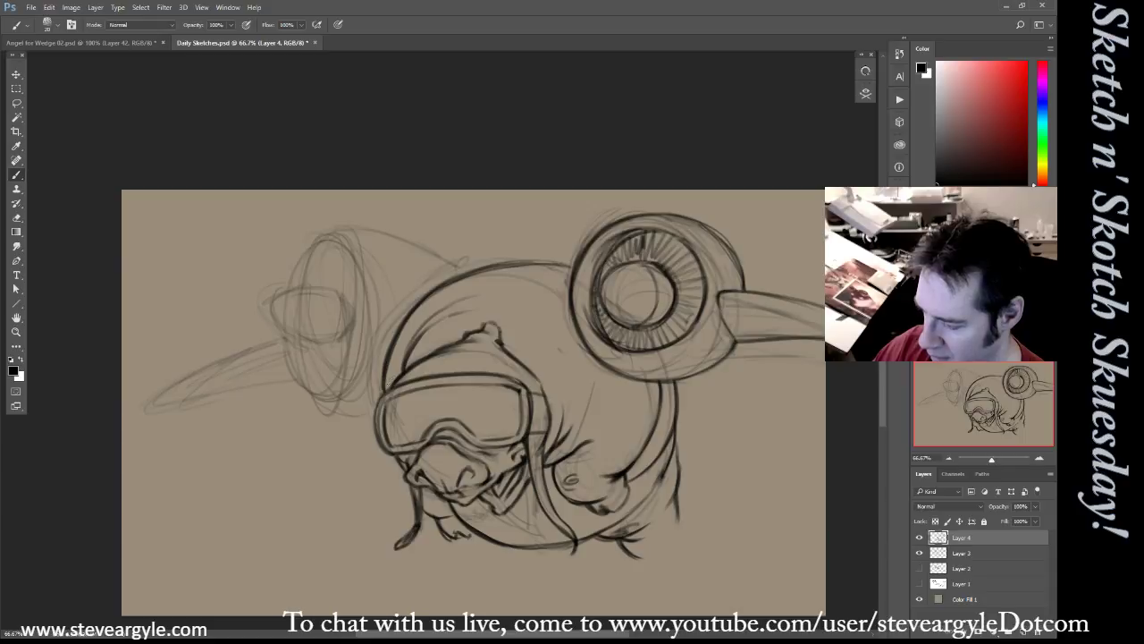
{"action": "left_click_drag", "start_coordinate": [386, 368], "coordinate": [432, 302]}
{"action": "mouse_move", "coordinate": [394, 345]}
{"action": "left_mouse_down"}
{"action": "mouse_move", "coordinate": [455, 293]}
{"action": "mouse_move", "coordinate": [522, 279]}
{"action": "mouse_move", "coordinate": [568, 315]}
{"action": "left_mouse_up"}
{"action": "mouse_move", "coordinate": [402, 331]}
{"action": "left_mouse_down"}
{"action": "mouse_move", "coordinate": [551, 294]}
{"action": "mouse_move", "coordinate": [536, 288]}
{"action": "mouse_move", "coordinate": [563, 307]}
{"action": "left_mouse_up"}
Add a curved line along the right engine's lower rim and touch up its wing joint and the left engine's lower edge
{"action": "left_click_drag", "start_coordinate": [286, 364], "coordinate": [305, 392]}
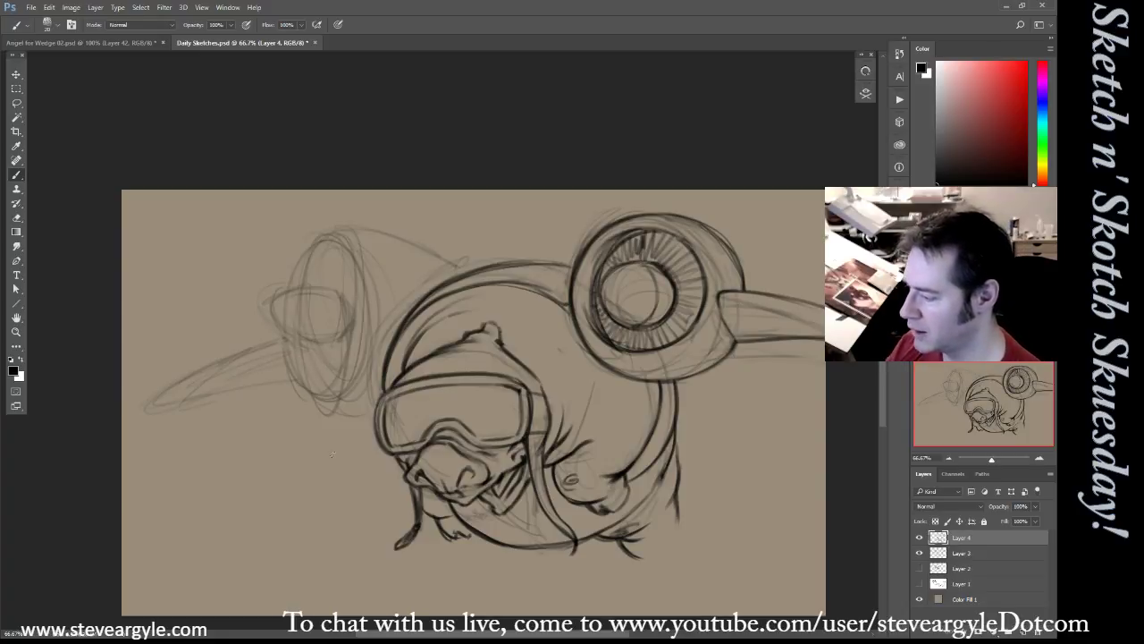
{"action": "left_click_drag", "start_coordinate": [720, 318], "coordinate": [699, 354]}
{"action": "left_click_drag", "start_coordinate": [622, 375], "coordinate": [701, 355]}
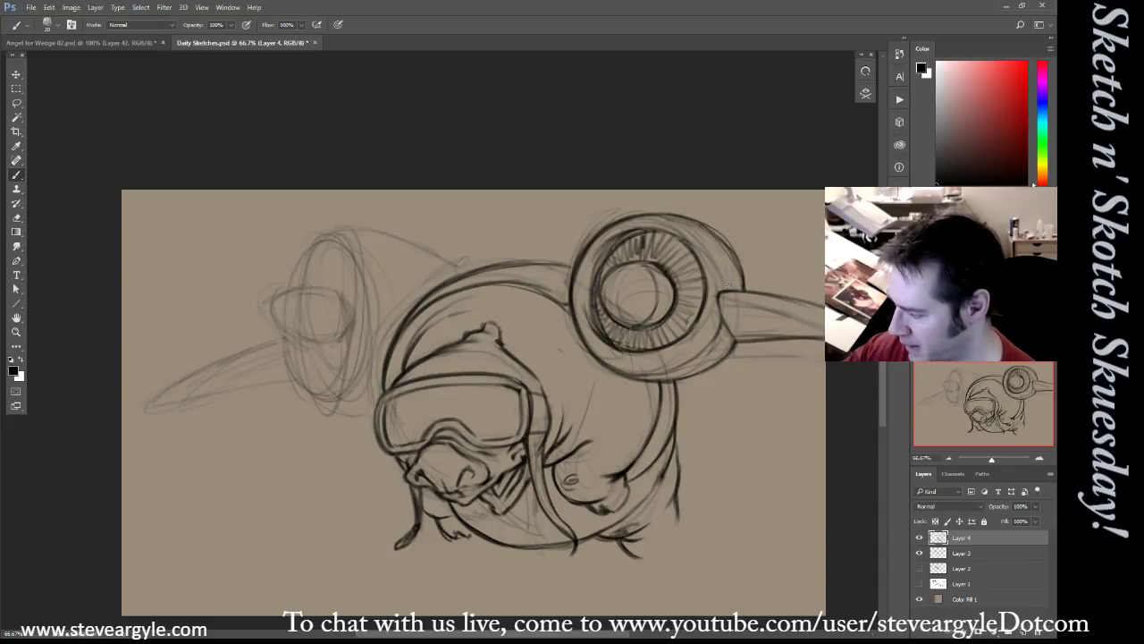
{"action": "mouse_move", "coordinate": [724, 291]}
{"action": "left_mouse_down"}
{"action": "mouse_move", "coordinate": [694, 218]}
{"action": "mouse_move", "coordinate": [707, 238]}
{"action": "mouse_move", "coordinate": [688, 218]}
{"action": "mouse_move", "coordinate": [650, 216]}
{"action": "mouse_move", "coordinate": [697, 225]}
{"action": "mouse_move", "coordinate": [682, 218]}
{"action": "mouse_move", "coordinate": [720, 256]}
{"action": "mouse_move", "coordinate": [731, 289]}
{"action": "left_mouse_up"}
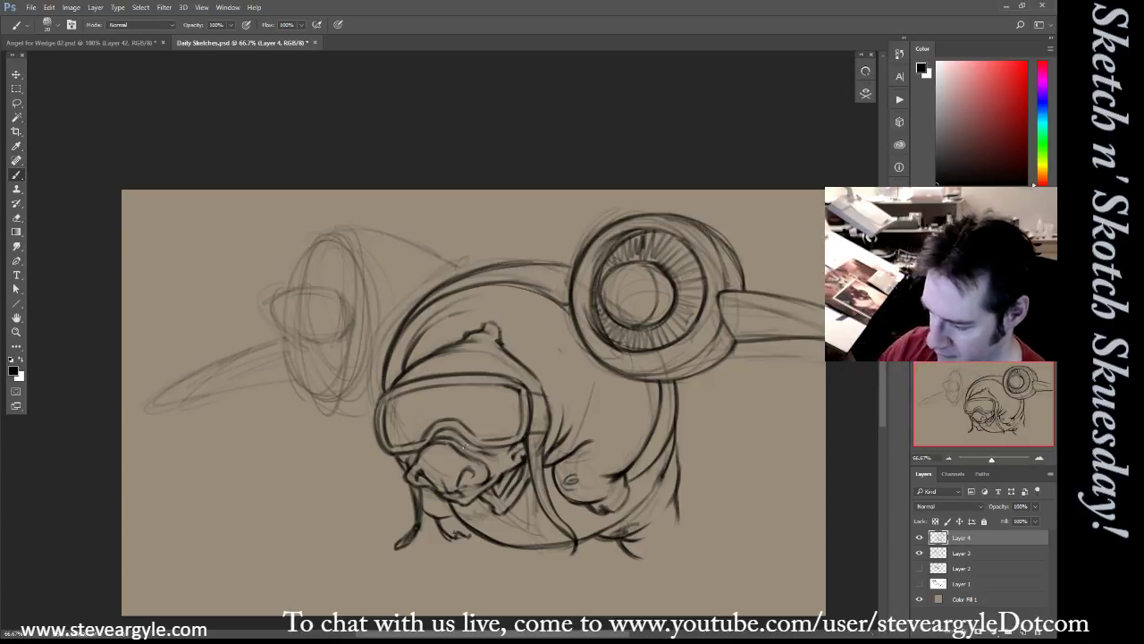
Draw two oval eyes inside the goggles and ink the toed feet beneath the belly and hind leg
{"action": "mouse_move", "coordinate": [481, 431]}
{"action": "left_mouse_down"}
{"action": "mouse_move", "coordinate": [481, 396]}
{"action": "mouse_move", "coordinate": [493, 434]}
{"action": "left_mouse_up"}
{"action": "mouse_move", "coordinate": [420, 402]}
{"action": "left_mouse_down"}
{"action": "mouse_move", "coordinate": [401, 439]}
{"action": "mouse_move", "coordinate": [418, 430]}
{"action": "mouse_move", "coordinate": [406, 437]}
{"action": "mouse_move", "coordinate": [419, 403]}
{"action": "mouse_move", "coordinate": [419, 433]}
{"action": "mouse_move", "coordinate": [408, 438]}
{"action": "mouse_move", "coordinate": [417, 406]}
{"action": "mouse_move", "coordinate": [400, 439]}
{"action": "mouse_move", "coordinate": [408, 409]}
{"action": "left_mouse_up"}
{"action": "left_click_drag", "start_coordinate": [487, 399], "coordinate": [494, 415]}
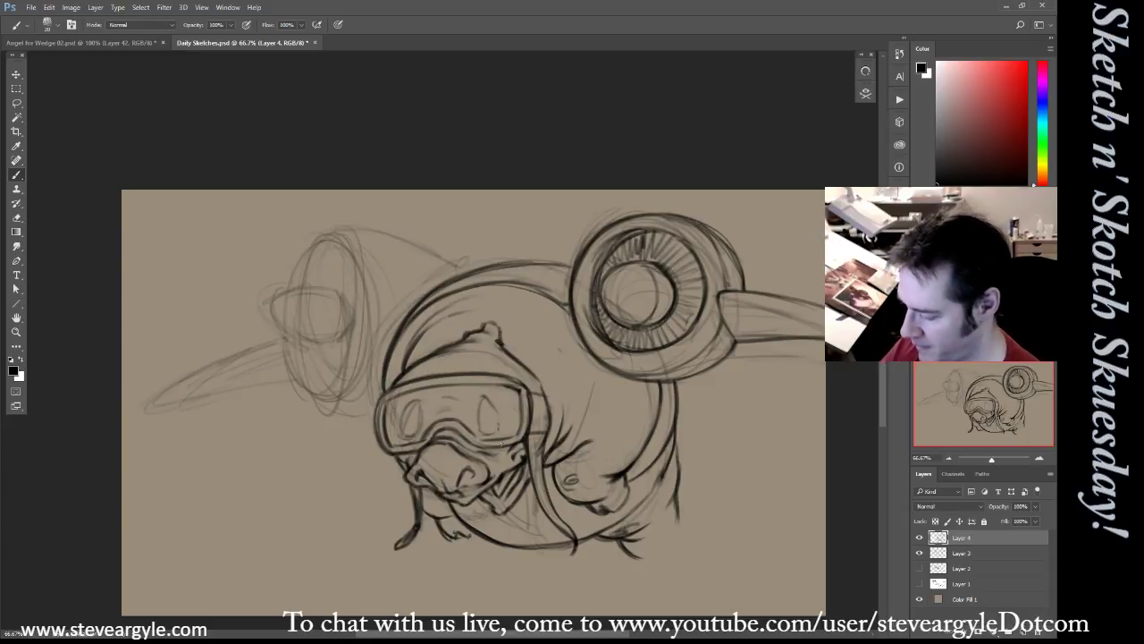
{"action": "mouse_move", "coordinate": [638, 549]}
{"action": "left_mouse_down"}
{"action": "mouse_move", "coordinate": [660, 556]}
{"action": "mouse_move", "coordinate": [680, 519]}
{"action": "left_mouse_up"}
{"action": "mouse_move", "coordinate": [518, 548]}
{"action": "left_mouse_down"}
{"action": "mouse_move", "coordinate": [587, 570]}
{"action": "mouse_move", "coordinate": [564, 563]}
{"action": "mouse_move", "coordinate": [587, 542]}
{"action": "left_mouse_up"}
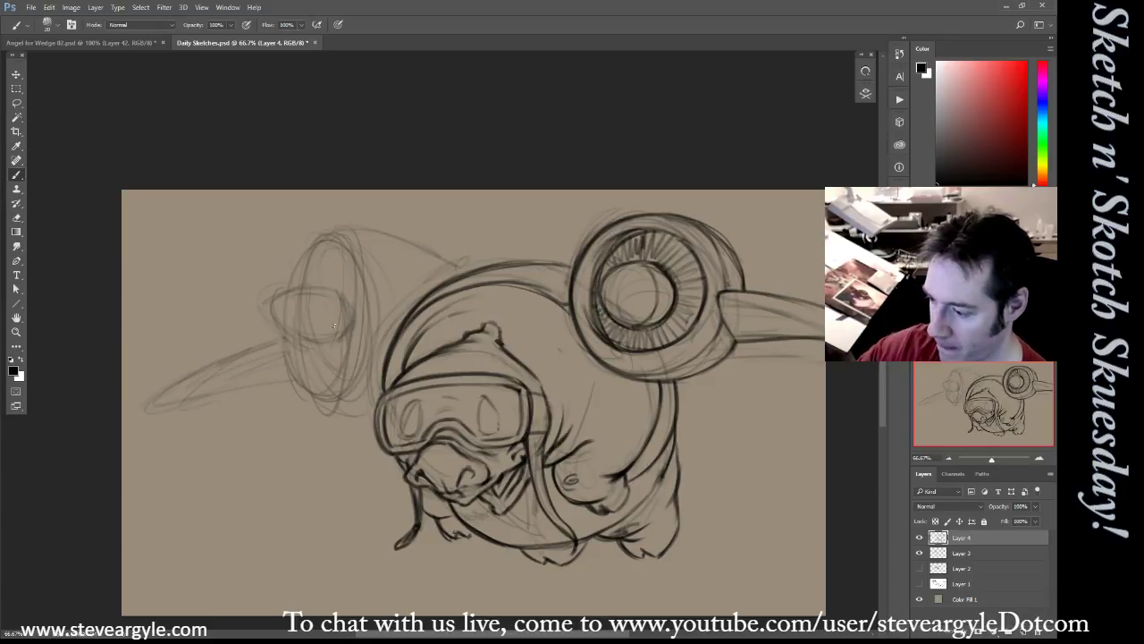
Ink the pointed nose cone of the left engine with a heavy rounded base
{"action": "mouse_move", "coordinate": [324, 341]}
{"action": "left_mouse_down"}
{"action": "mouse_move", "coordinate": [340, 296]}
{"action": "mouse_move", "coordinate": [344, 342]}
{"action": "left_mouse_up"}
{"action": "mouse_move", "coordinate": [330, 288]}
{"action": "left_mouse_down"}
{"action": "mouse_move", "coordinate": [341, 328]}
{"action": "mouse_move", "coordinate": [326, 338]}
{"action": "mouse_move", "coordinate": [311, 330]}
{"action": "mouse_move", "coordinate": [321, 343]}
{"action": "mouse_move", "coordinate": [269, 319]}
{"action": "mouse_move", "coordinate": [318, 342]}
{"action": "mouse_move", "coordinate": [264, 307]}
{"action": "mouse_move", "coordinate": [340, 280]}
{"action": "left_mouse_up"}
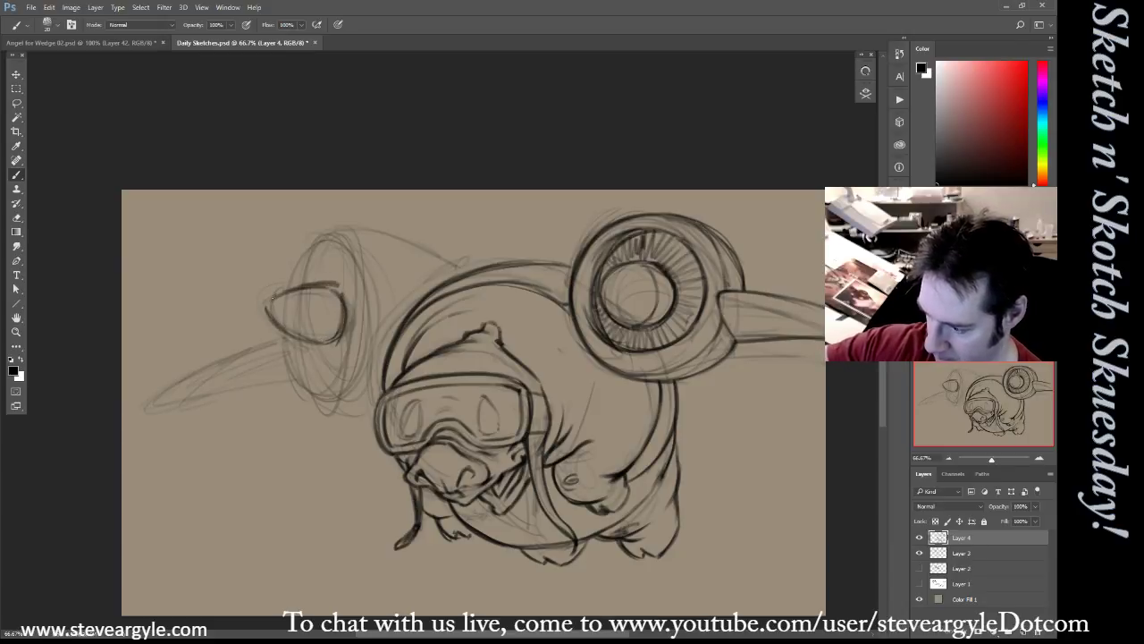
{"action": "mouse_move", "coordinate": [266, 307]}
{"action": "left_mouse_down"}
{"action": "mouse_move", "coordinate": [307, 282]}
{"action": "mouse_move", "coordinate": [337, 286]}
{"action": "mouse_move", "coordinate": [263, 306]}
{"action": "mouse_move", "coordinate": [311, 345]}
{"action": "mouse_move", "coordinate": [333, 340]}
{"action": "mouse_move", "coordinate": [337, 292]}
{"action": "mouse_move", "coordinate": [347, 334]}
{"action": "left_mouse_up"}
Ink the left engine's elliptical rims around the nose cone and its tapering upper edge back to the body
{"action": "mouse_move", "coordinate": [337, 288]}
{"action": "left_mouse_down"}
{"action": "mouse_move", "coordinate": [373, 323]}
{"action": "mouse_move", "coordinate": [360, 355]}
{"action": "mouse_move", "coordinate": [370, 306]}
{"action": "mouse_move", "coordinate": [359, 357]}
{"action": "mouse_move", "coordinate": [362, 265]}
{"action": "mouse_move", "coordinate": [363, 275]}
{"action": "mouse_move", "coordinate": [352, 243]}
{"action": "left_mouse_up"}
{"action": "left_click_drag", "start_coordinate": [301, 281], "coordinate": [315, 234]}
{"action": "left_click_drag", "start_coordinate": [295, 284], "coordinate": [310, 239]}
{"action": "mouse_move", "coordinate": [292, 340]}
{"action": "left_mouse_down"}
{"action": "mouse_move", "coordinate": [300, 381]}
{"action": "mouse_move", "coordinate": [345, 414]}
{"action": "left_mouse_up"}
{"action": "mouse_move", "coordinate": [312, 349]}
{"action": "left_mouse_down"}
{"action": "mouse_move", "coordinate": [343, 386]}
{"action": "mouse_move", "coordinate": [365, 338]}
{"action": "mouse_move", "coordinate": [329, 386]}
{"action": "left_mouse_up"}
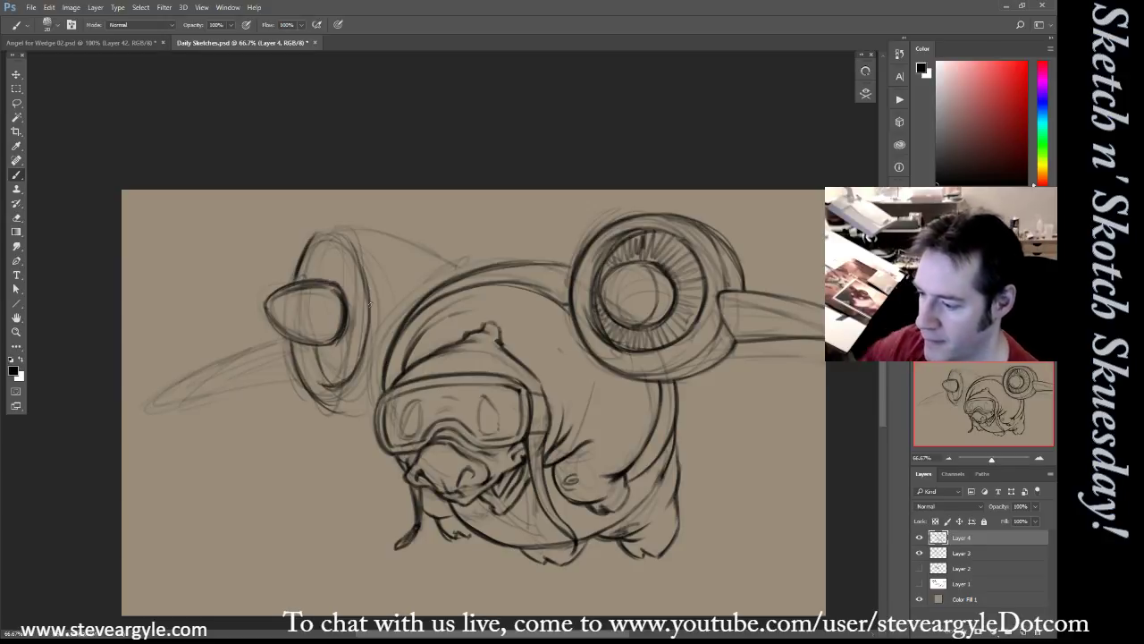
{"action": "mouse_move", "coordinate": [306, 255]}
{"action": "left_mouse_down"}
{"action": "mouse_move", "coordinate": [327, 227]}
{"action": "mouse_move", "coordinate": [314, 240]}
{"action": "left_mouse_up"}
{"action": "mouse_move", "coordinate": [332, 227]}
{"action": "left_mouse_down"}
{"action": "mouse_move", "coordinate": [437, 242]}
{"action": "mouse_move", "coordinate": [341, 227]}
{"action": "mouse_move", "coordinate": [471, 263]}
{"action": "mouse_move", "coordinate": [347, 229]}
{"action": "mouse_move", "coordinate": [322, 233]}
{"action": "mouse_move", "coordinate": [431, 244]}
{"action": "mouse_move", "coordinate": [473, 266]}
{"action": "left_mouse_up"}
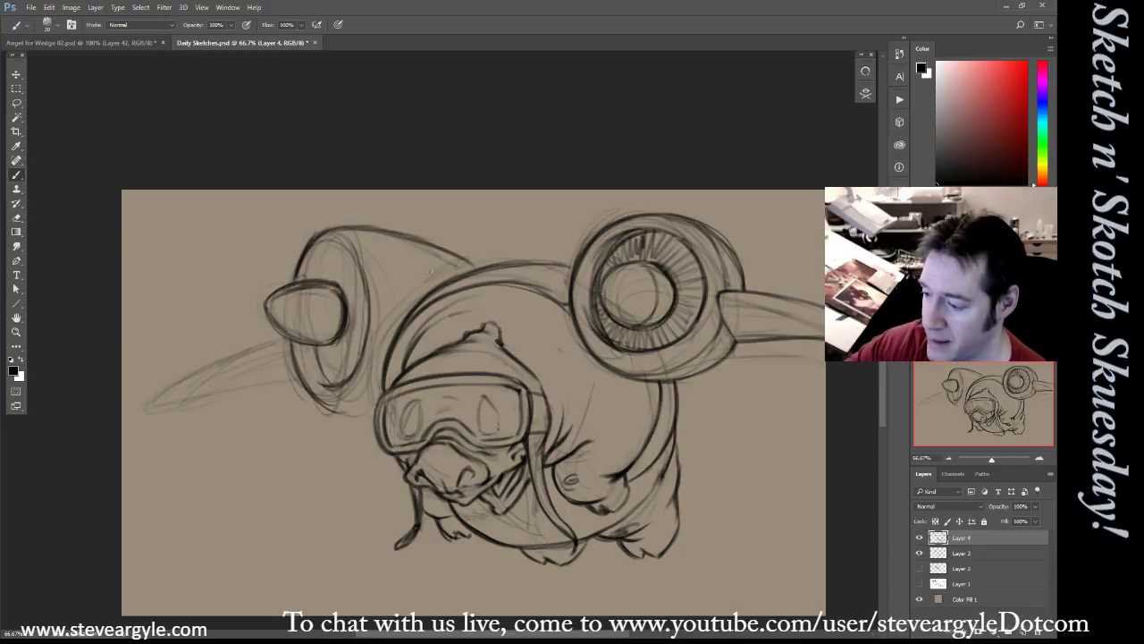
Ink the left engine's inner intake edge and fill the opening behind the cone with radial fan blades
{"action": "mouse_move", "coordinate": [324, 252]}
{"action": "left_mouse_down"}
{"action": "mouse_move", "coordinate": [358, 265]}
{"action": "mouse_move", "coordinate": [343, 255]}
{"action": "mouse_move", "coordinate": [366, 313]}
{"action": "left_mouse_up"}
{"action": "left_click_drag", "start_coordinate": [330, 250], "coordinate": [320, 279]}
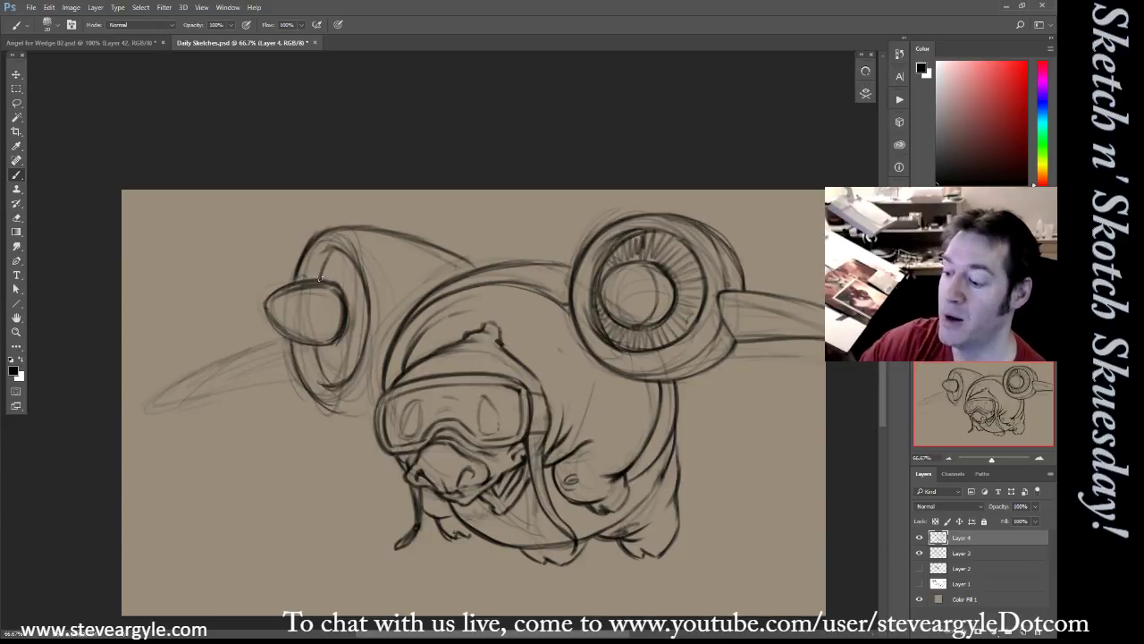
{"action": "mouse_move", "coordinate": [319, 253]}
{"action": "left_mouse_down"}
{"action": "mouse_move", "coordinate": [334, 247]}
{"action": "mouse_move", "coordinate": [320, 278]}
{"action": "left_mouse_up"}
{"action": "left_click_drag", "start_coordinate": [312, 347], "coordinate": [342, 386]}
{"action": "mouse_move", "coordinate": [356, 334]}
{"action": "left_mouse_down"}
{"action": "mouse_move", "coordinate": [339, 370]}
{"action": "mouse_move", "coordinate": [348, 324]}
{"action": "left_mouse_up"}
{"action": "mouse_move", "coordinate": [327, 274]}
{"action": "left_mouse_down"}
{"action": "mouse_move", "coordinate": [318, 284]}
{"action": "mouse_move", "coordinate": [345, 284]}
{"action": "mouse_move", "coordinate": [354, 314]}
{"action": "left_mouse_up"}
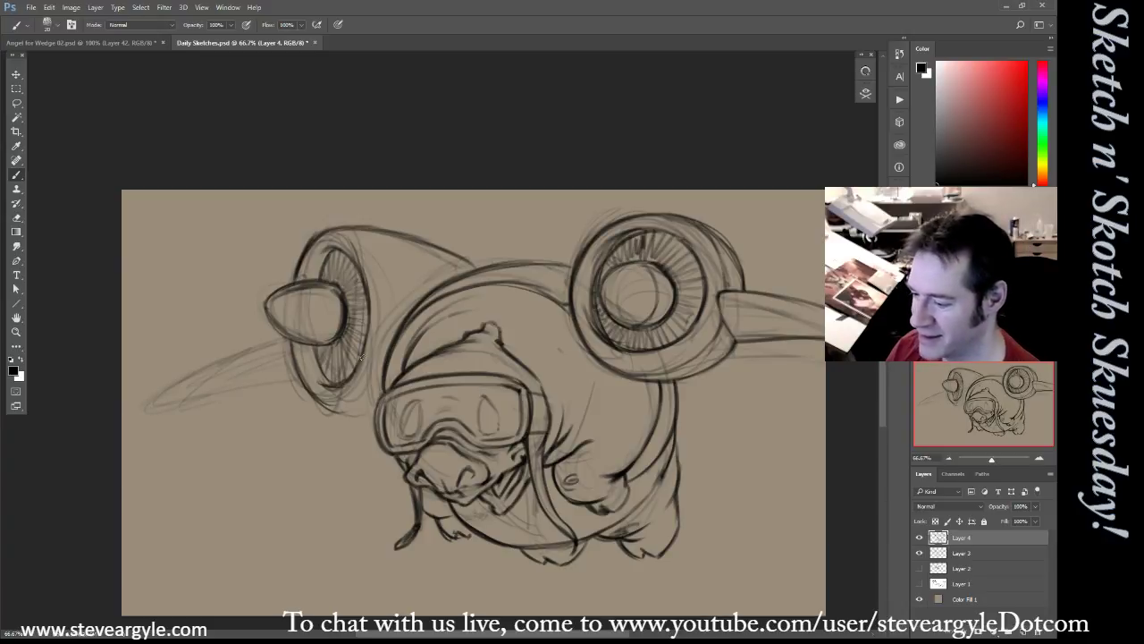
Ink the left engine's underside up to the goggles and add a curved panel line across its casing
{"action": "mouse_move", "coordinate": [352, 395]}
{"action": "left_mouse_down"}
{"action": "mouse_move", "coordinate": [314, 407]}
{"action": "mouse_move", "coordinate": [356, 407]}
{"action": "mouse_move", "coordinate": [337, 410]}
{"action": "left_mouse_up"}
{"action": "left_click_drag", "start_coordinate": [381, 403], "coordinate": [341, 410]}
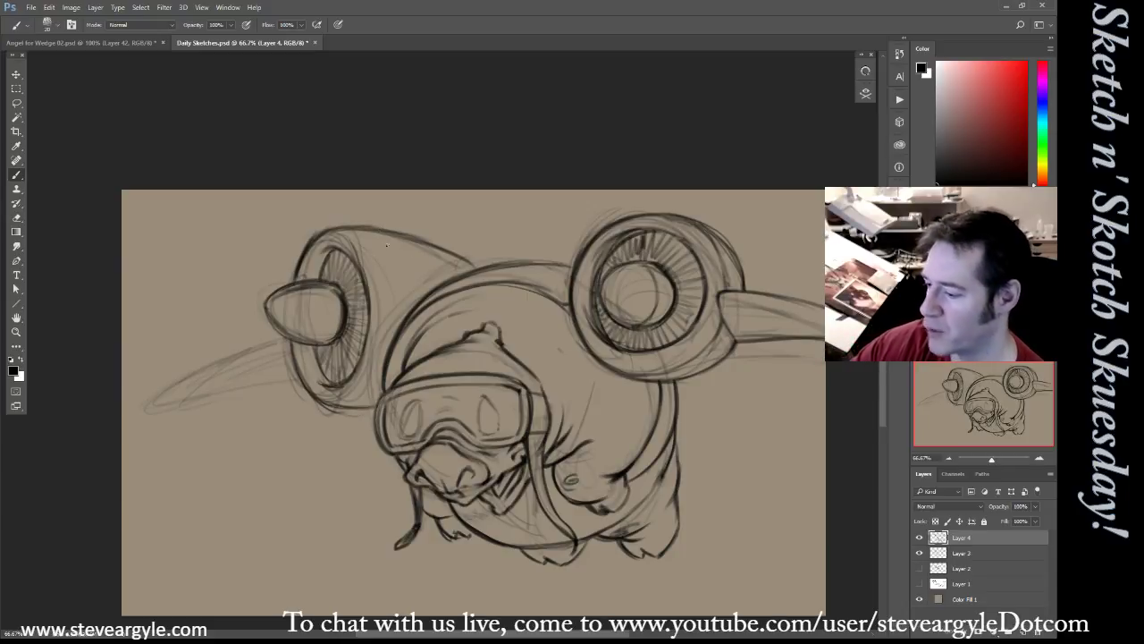
{"action": "mouse_move", "coordinate": [375, 230]}
{"action": "left_mouse_down"}
{"action": "mouse_move", "coordinate": [409, 310]}
{"action": "mouse_move", "coordinate": [408, 286]}
{"action": "left_mouse_up"}
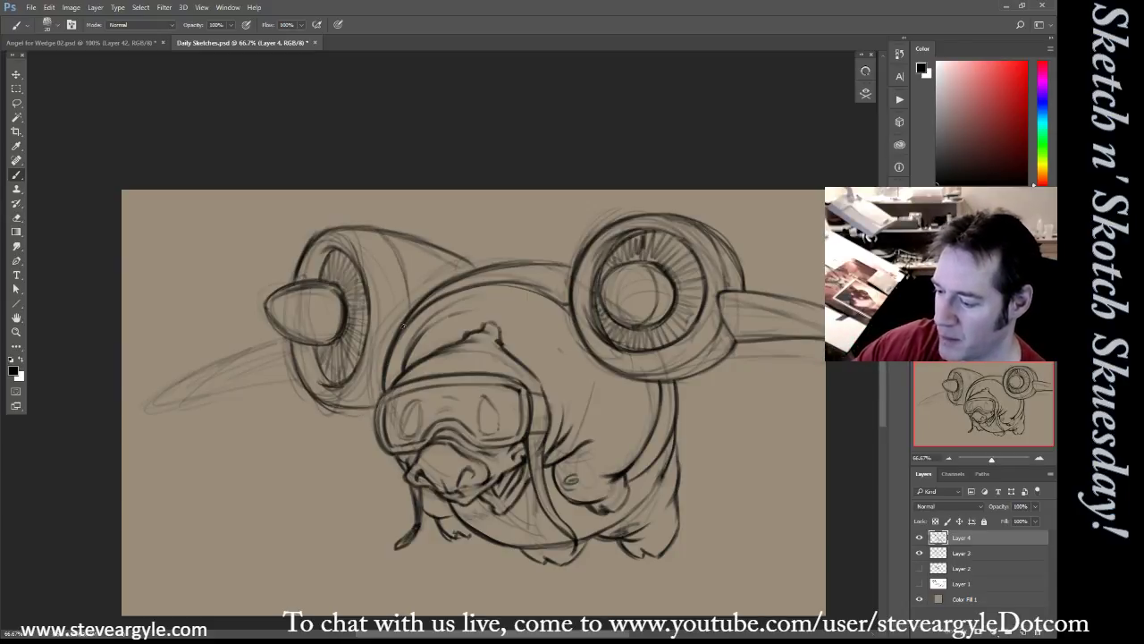
{"action": "left_click_drag", "start_coordinate": [370, 406], "coordinate": [381, 395]}
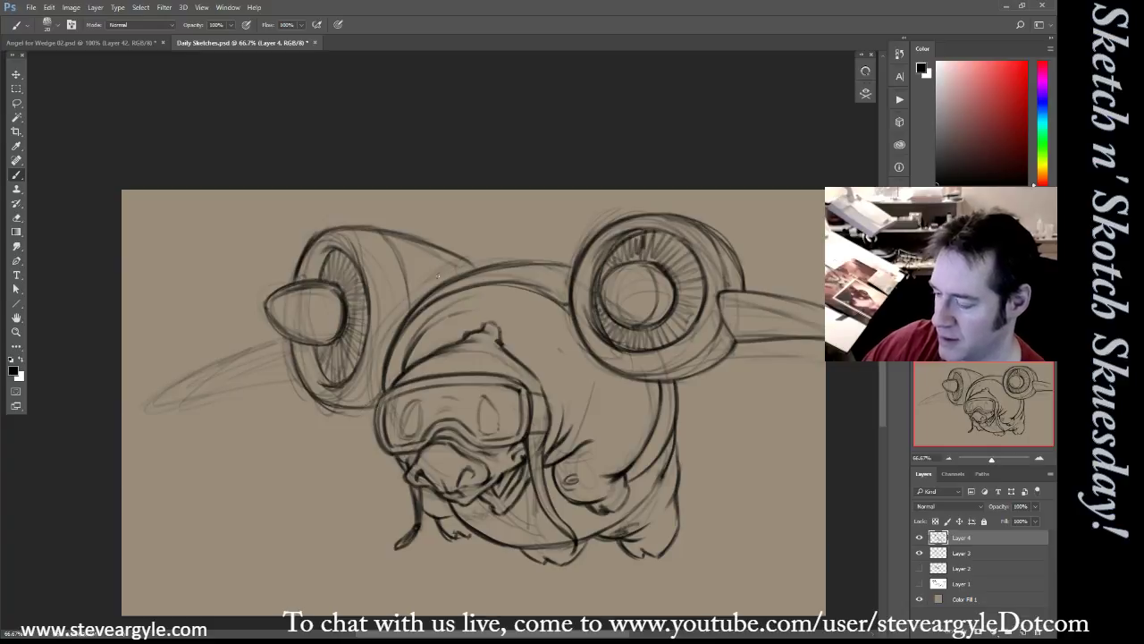
Ink the left wing's upper and lower edges from the engine to the pointed tip, redoing the lower edge
{"action": "left_click_drag", "start_coordinate": [393, 434], "coordinate": [400, 431]}
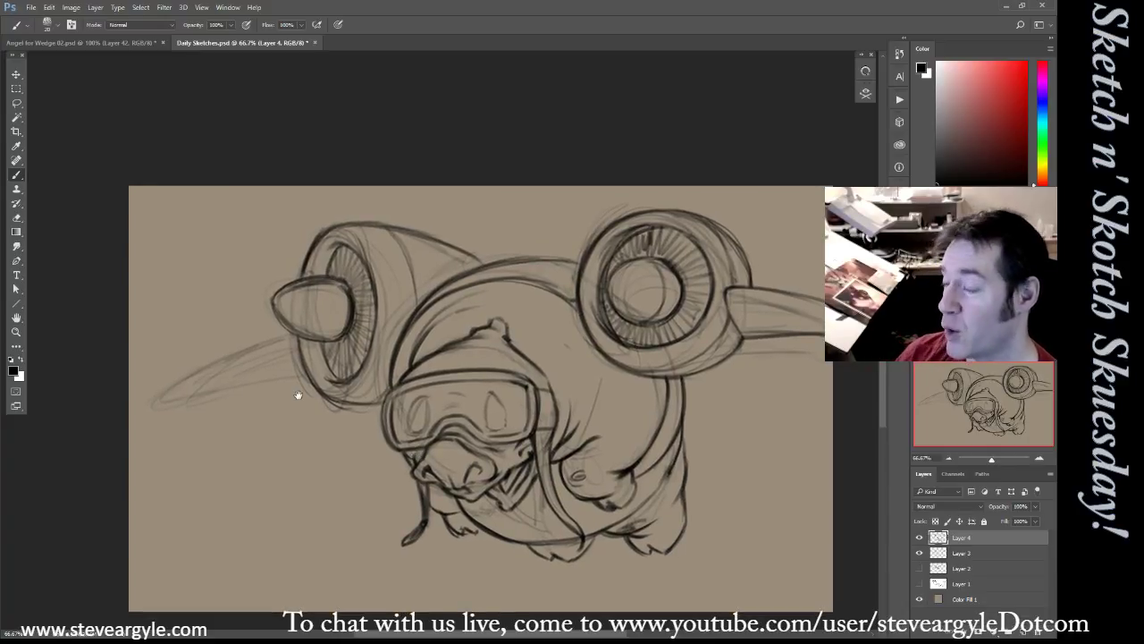
{"action": "mouse_move", "coordinate": [313, 337]}
{"action": "left_mouse_down"}
{"action": "mouse_move", "coordinate": [321, 282]}
{"action": "mouse_move", "coordinate": [316, 338]}
{"action": "mouse_move", "coordinate": [222, 356]}
{"action": "left_mouse_up"}
{"action": "left_click_drag", "start_coordinate": [279, 332], "coordinate": [154, 395]}
{"action": "mouse_move", "coordinate": [287, 327]}
{"action": "left_mouse_down"}
{"action": "mouse_move", "coordinate": [159, 393]}
{"action": "mouse_move", "coordinate": [294, 372]}
{"action": "left_mouse_up"}
{"action": "left_click_drag", "start_coordinate": [154, 403], "coordinate": [248, 381]}
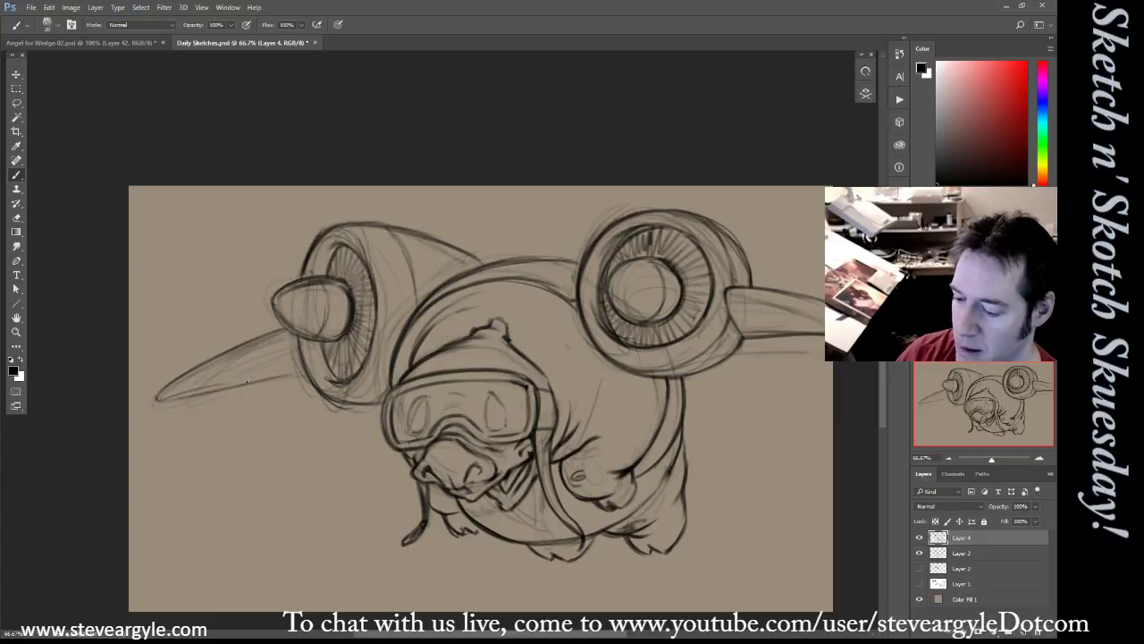
{"action": "key", "text": "ctrl+z"}
{"action": "left_click_drag", "start_coordinate": [157, 401], "coordinate": [309, 374]}
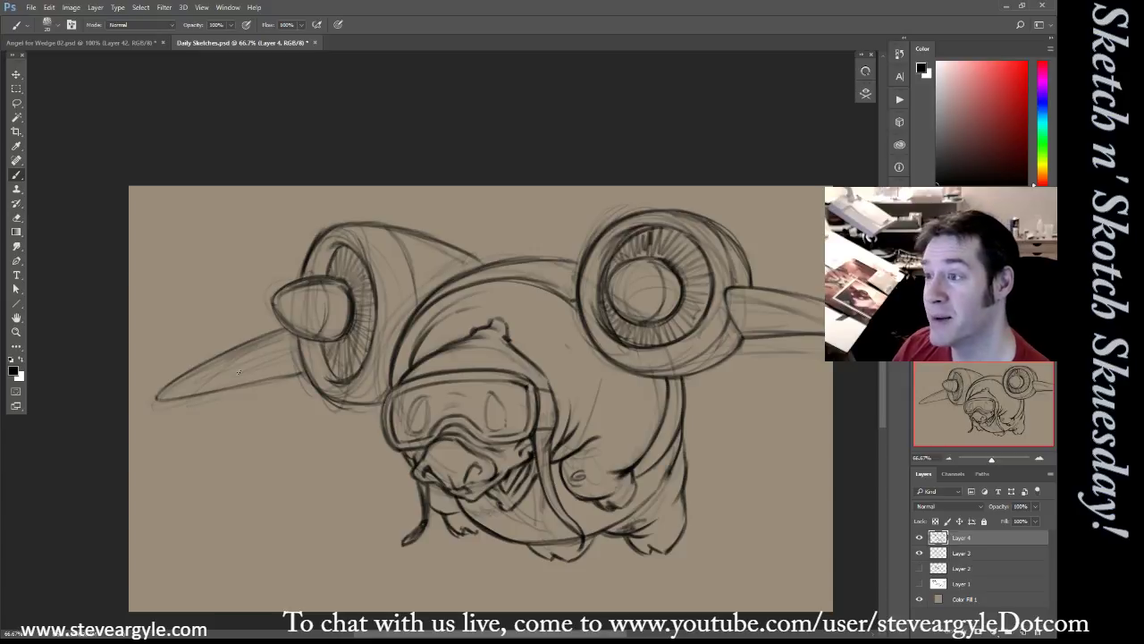
{"action": "mouse_move", "coordinate": [306, 371]}
{"action": "left_mouse_down"}
{"action": "mouse_move", "coordinate": [272, 377]}
{"action": "mouse_move", "coordinate": [291, 374]}
{"action": "left_mouse_up"}
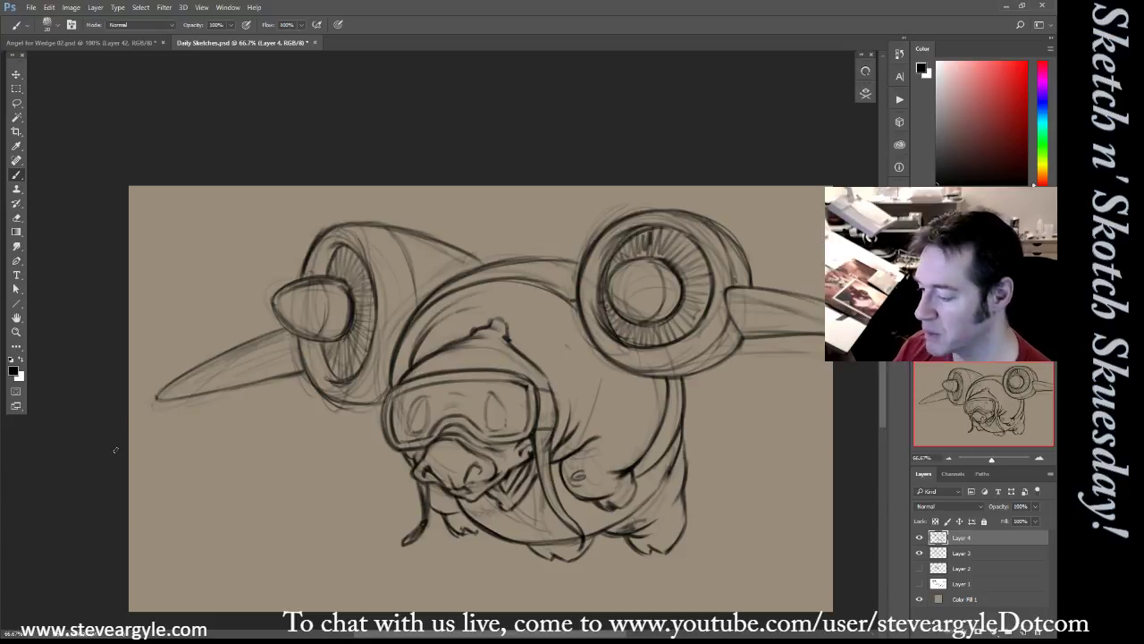
Hide the rough sketch on Layer 3, strengthen the left wing's lower edge and add curved panel lines to both wings
{"action": "left_click", "coordinate": [918, 555]}
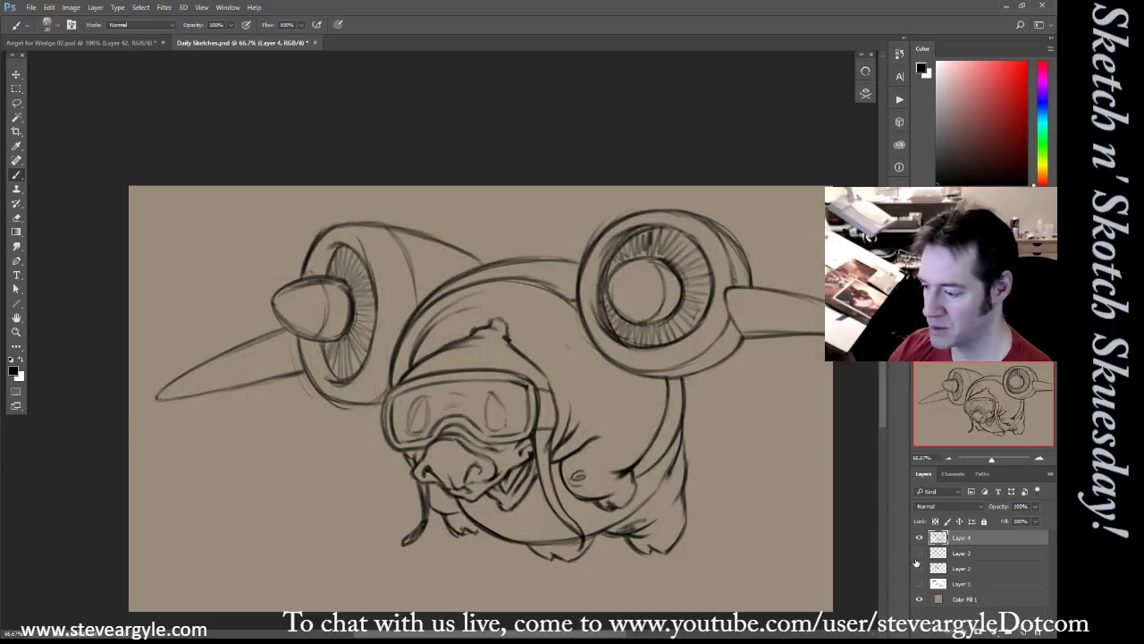
{"action": "left_click_drag", "start_coordinate": [304, 370], "coordinate": [262, 378]}
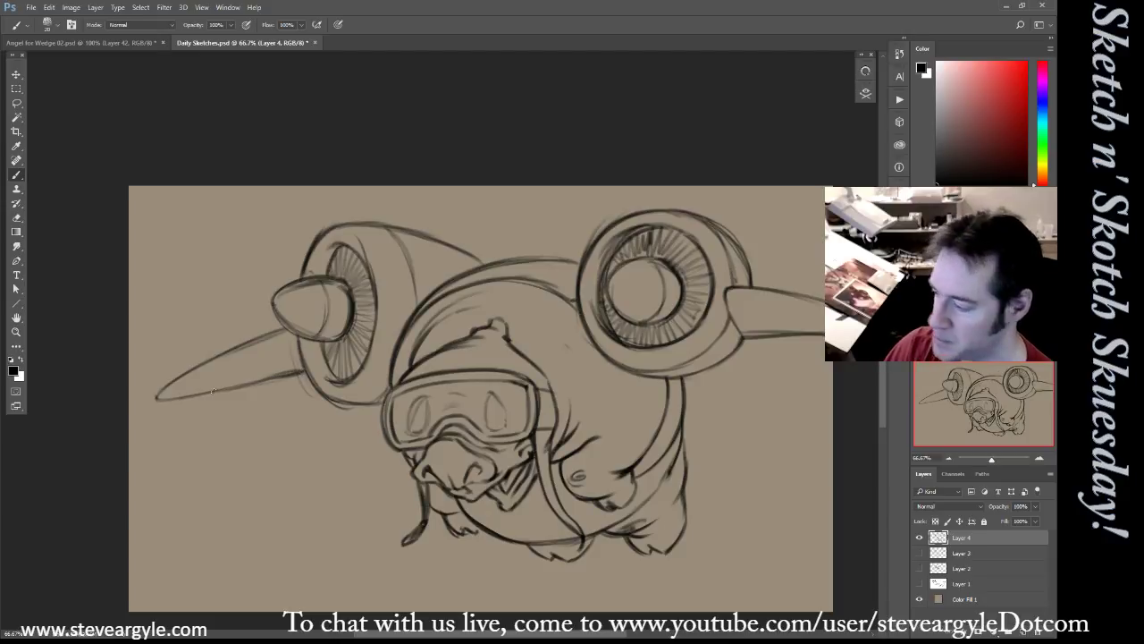
{"action": "left_click_drag", "start_coordinate": [774, 296], "coordinate": [784, 332]}
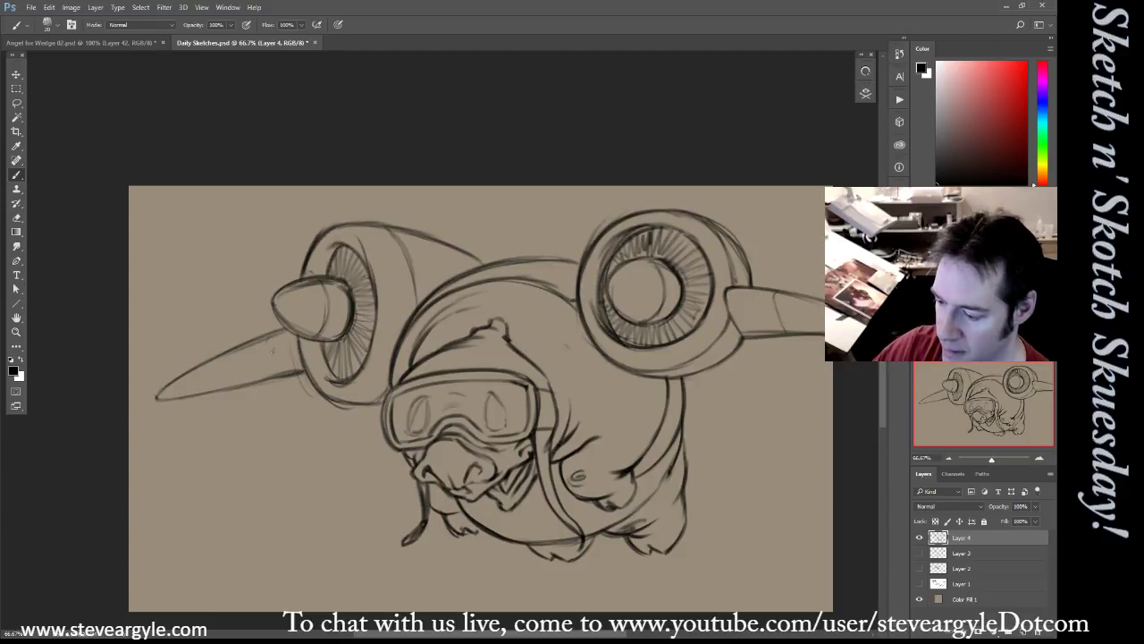
{"action": "left_click_drag", "start_coordinate": [283, 367], "coordinate": [301, 370]}
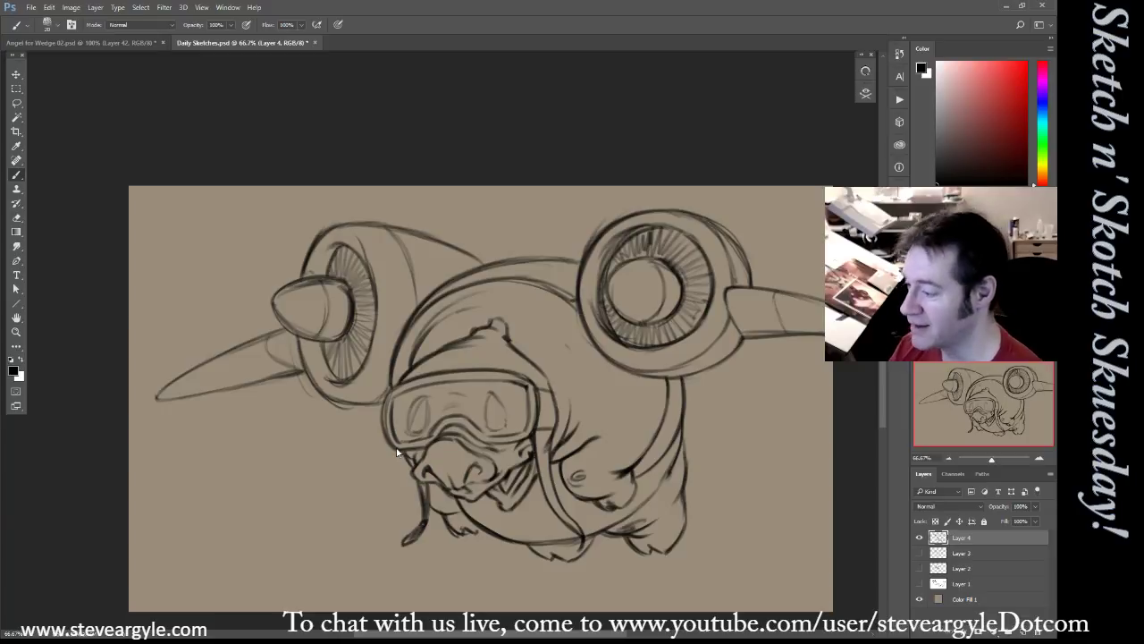
Open Liquify on the line art and nudge the left engine's nose cone and intake with brush sizes around 175 to 250
{"action": "key", "text": "ctrl+shift+x"}
{"action": "key", "text": "bracketleft"}
{"action": "key", "text": "bracketleft"}
{"action": "key", "text": "bracketleft"}
{"action": "key", "text": "bracketleft"}
{"action": "key", "text": "bracketleft"}
{"action": "key", "text": "bracketleft"}
{"action": "key", "text": "bracketleft"}
{"action": "left_click_drag", "start_coordinate": [223, 237], "coordinate": [239, 251]}
{"action": "key", "text": "bracketleft"}
{"action": "key", "text": "bracketleft"}
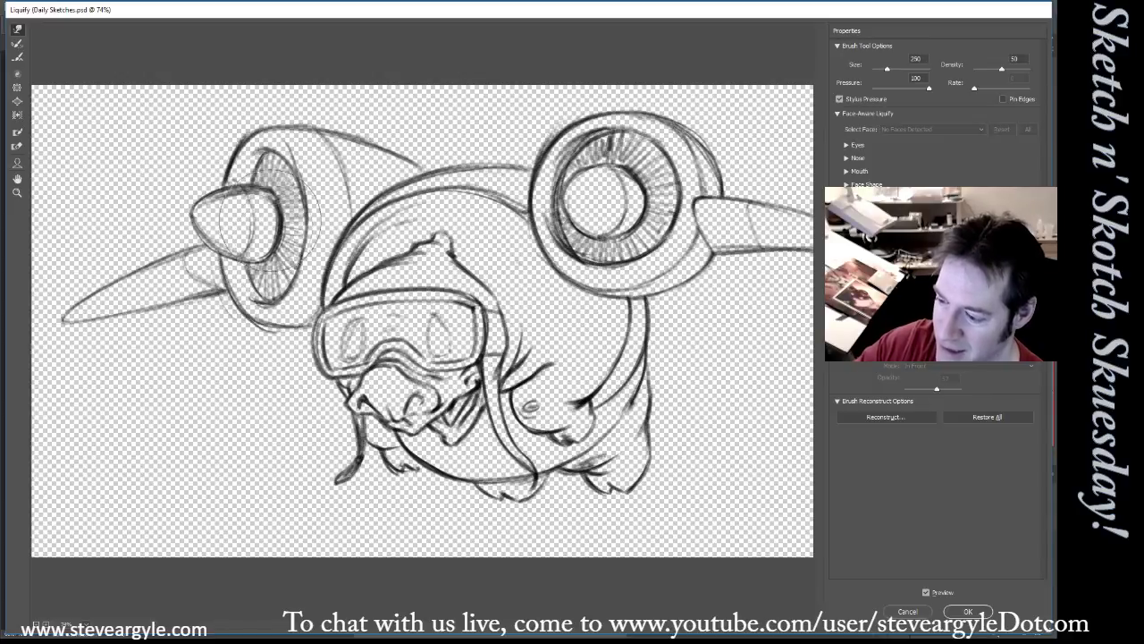
{"action": "key", "text": "bracketright"}
{"action": "key", "text": "bracketright"}
{"action": "key", "text": "bracketleft"}
{"action": "key", "text": "bracketleft"}
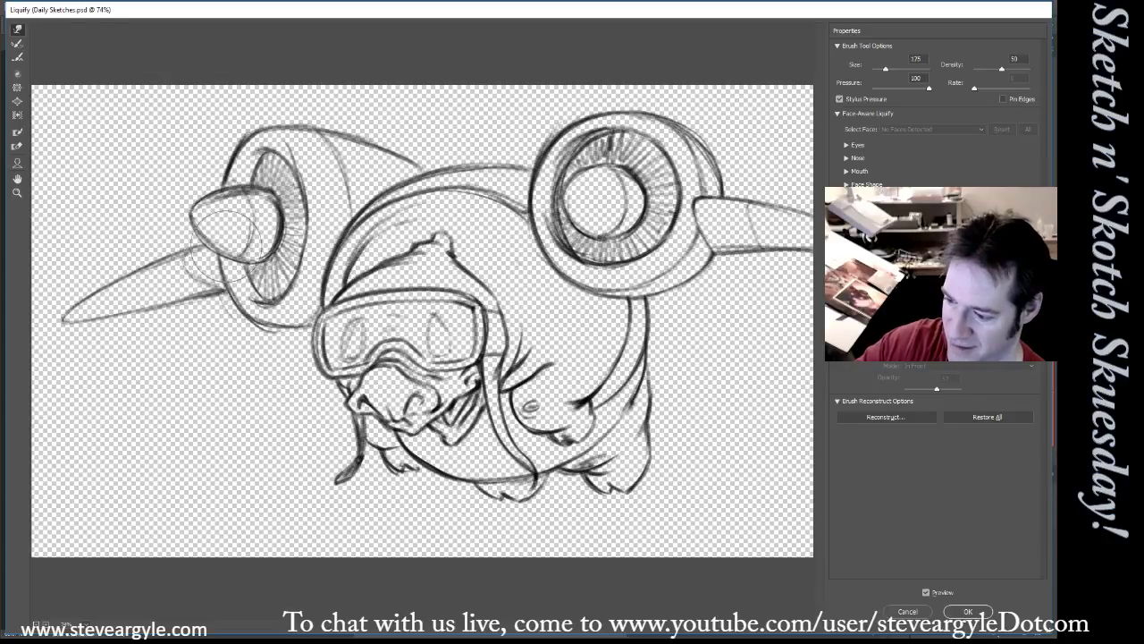
{"action": "key", "text": "bracketright"}
{"action": "key", "text": "bracketright"}
{"action": "key", "text": "bracketleft"}
{"action": "key", "text": "bracketleft"}
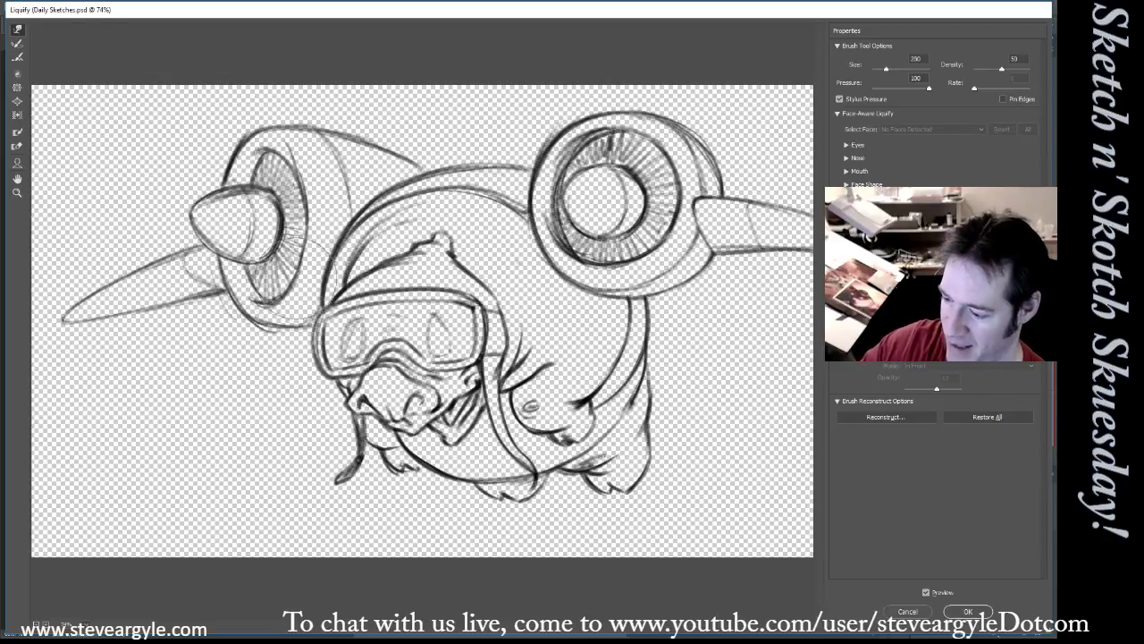
{"action": "key", "text": "bracketright"}
{"action": "key", "text": "bracketright"}
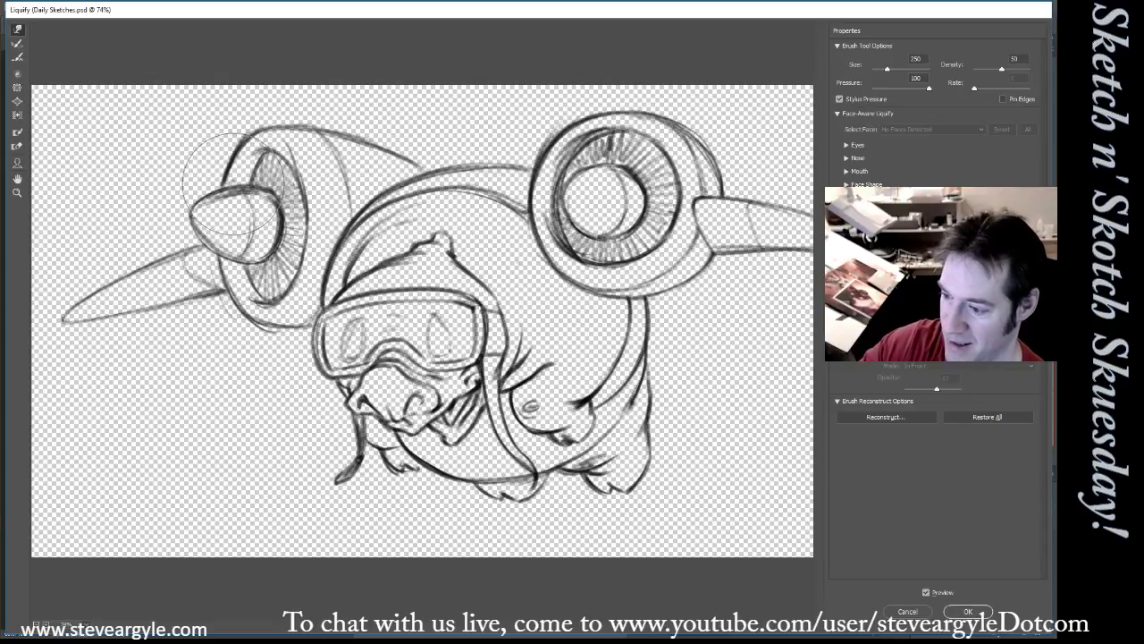
Push the left engine's underside and lower intake rim slightly inward with the Liquify warp brush, varying its size between 175 and 400
{"action": "key", "text": "bracketleft"}
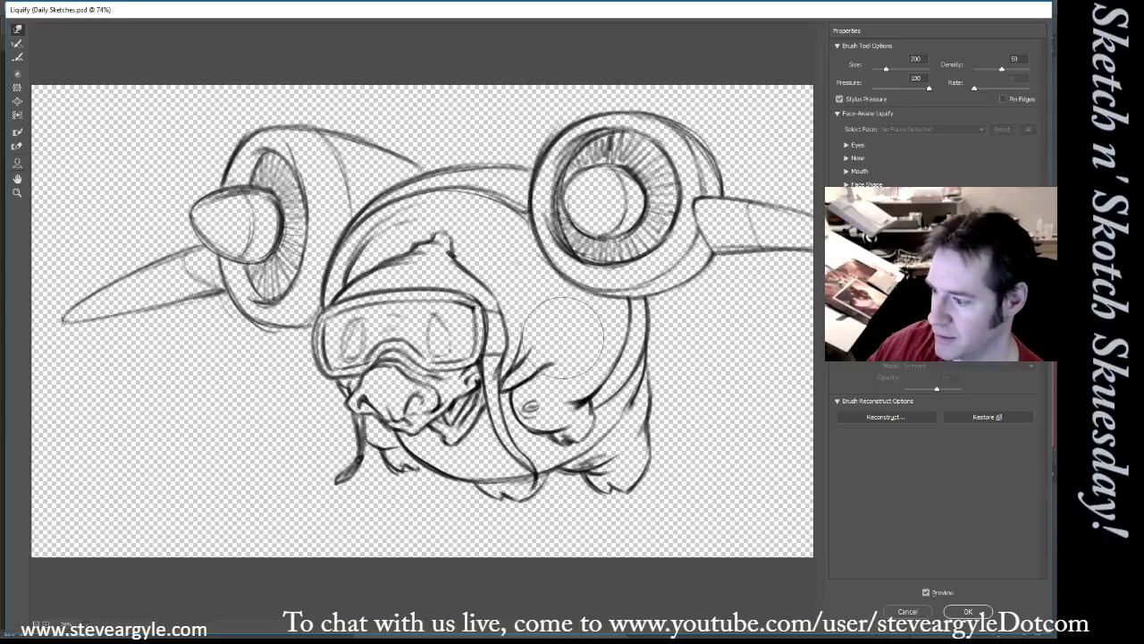
{"action": "key", "text": "bracketright"}
{"action": "key", "text": "bracketright"}
{"action": "key", "text": "bracketright"}
{"action": "key", "text": "bracketleft"}
{"action": "key", "text": "bracketleft"}
{"action": "key", "text": "bracketleft"}
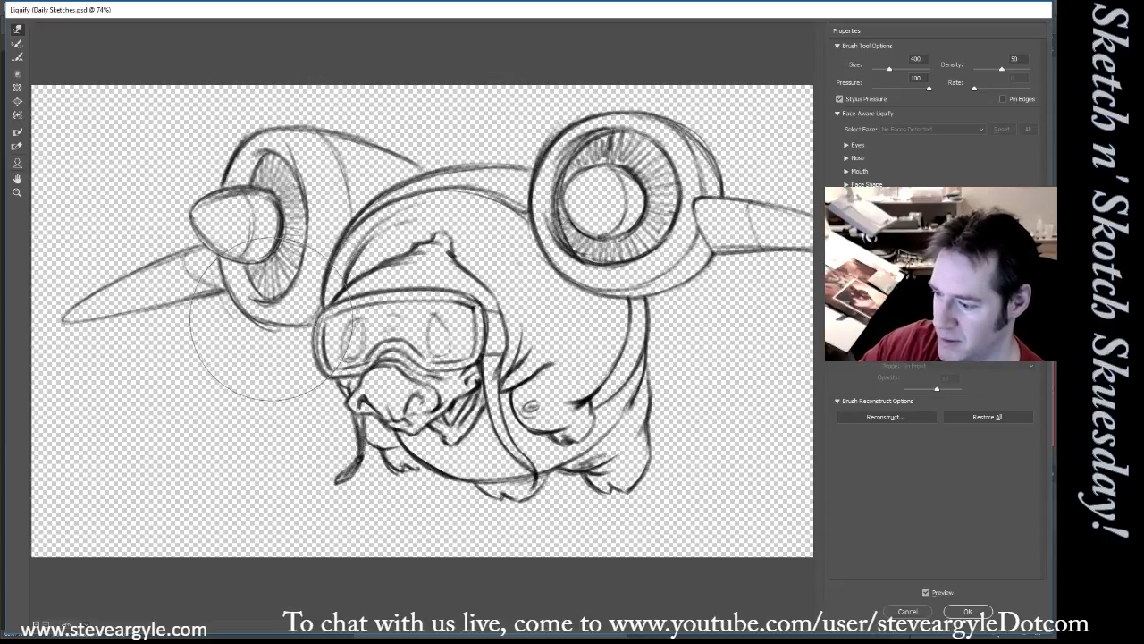
{"action": "key", "text": "bracketleft"}
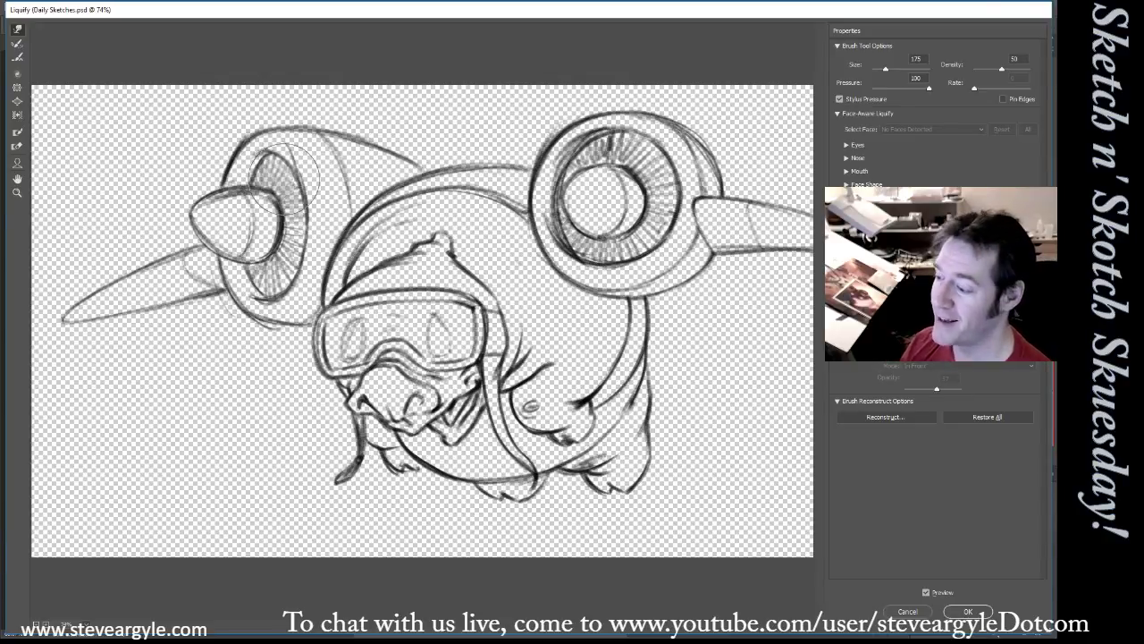
Nudge the right engine's outer rim with the Liquify brush at sizes 250 to 400 and apply the distortion
{"action": "key", "text": "bracketright"}
{"action": "key", "text": "bracketright"}
{"action": "key", "text": "bracketright"}
{"action": "key", "text": "bracketright"}
{"action": "key", "text": "bracketright"}
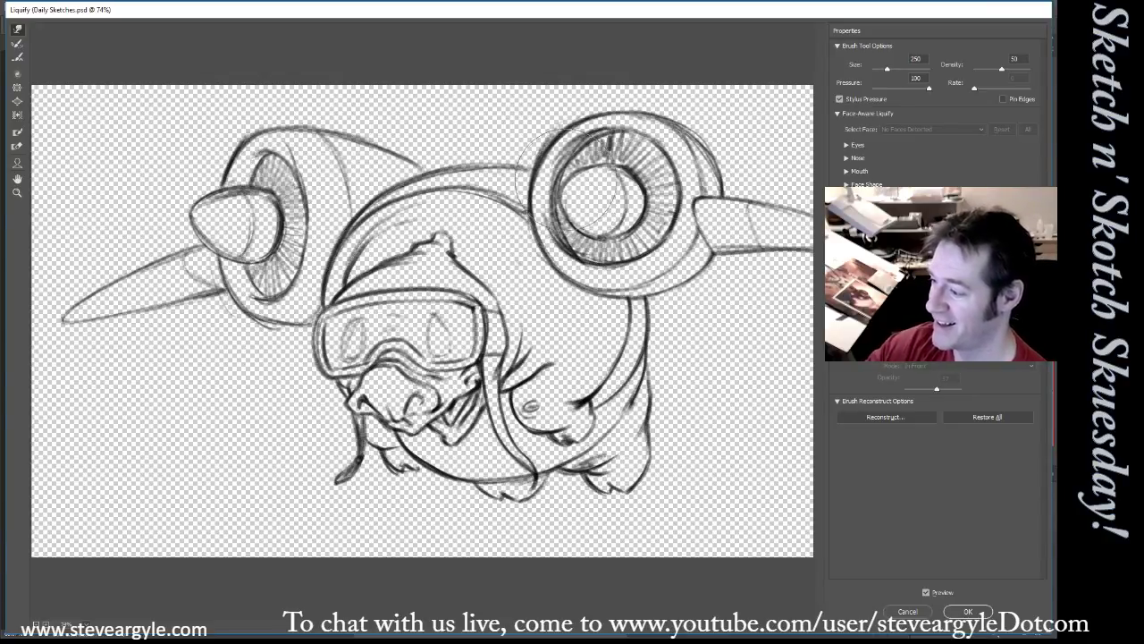
{"action": "key", "text": "bracketright"}
{"action": "key", "text": "bracketright"}
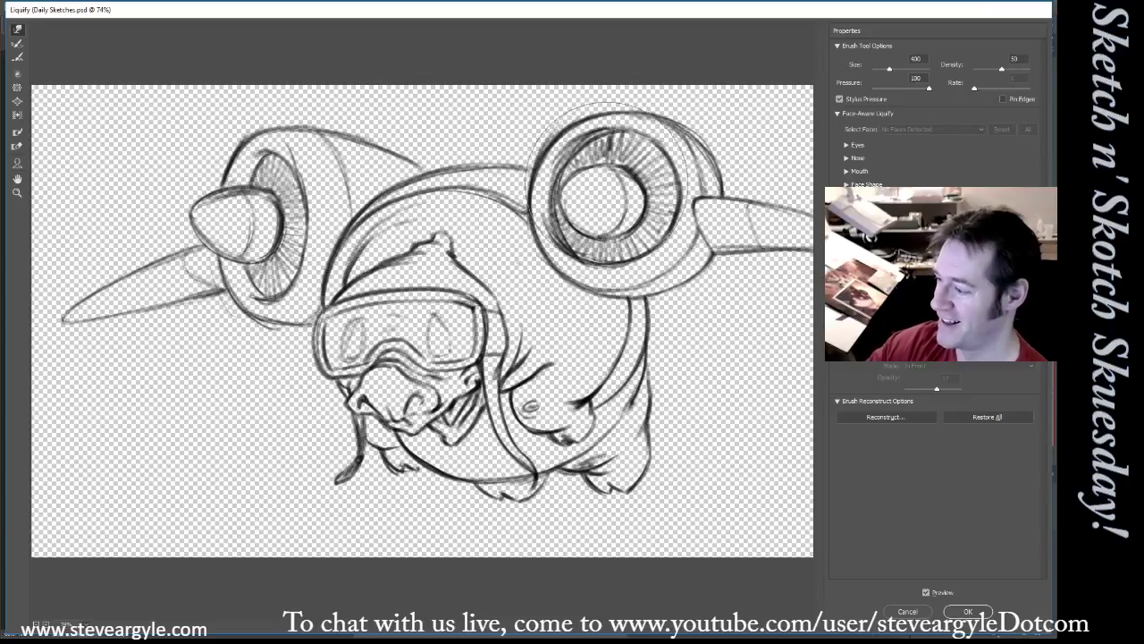
{"action": "left_click", "coordinate": [969, 613]}
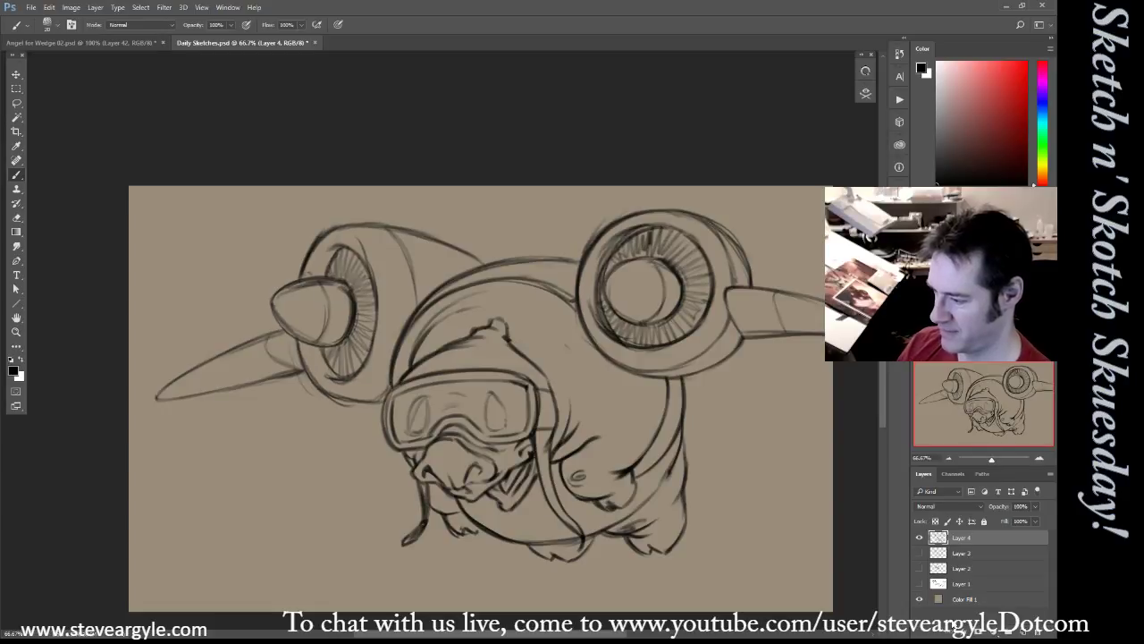
Add a new empty layer directly above the Color Fill background, beneath the line art and sketch layers
{"action": "left_click_drag", "start_coordinate": [697, 519], "coordinate": [675, 462]}
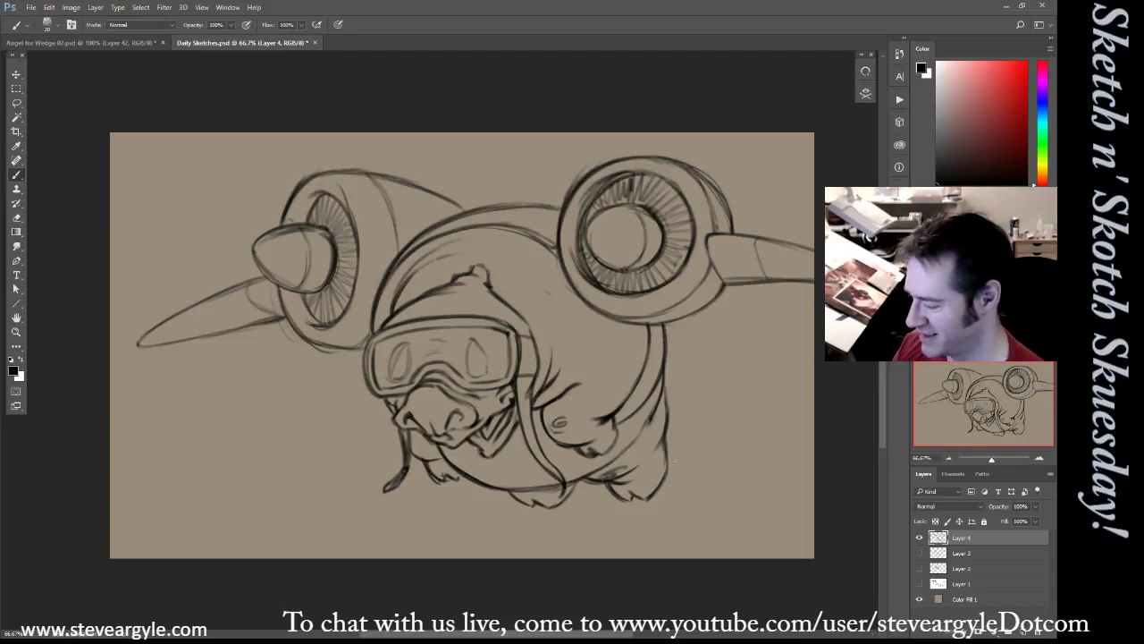
{"action": "left_click", "coordinate": [964, 600]}
{"action": "key", "text": "ctrl+shift+alt+n"}
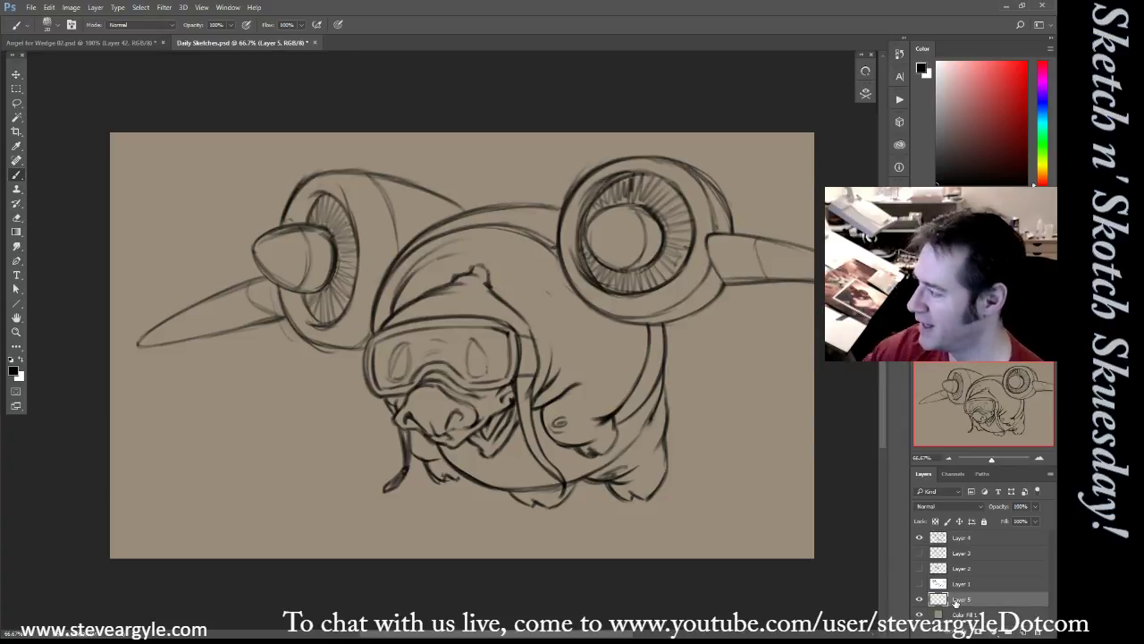
{"action": "left_click_drag", "start_coordinate": [1043, 177], "coordinate": [1043, 115]}
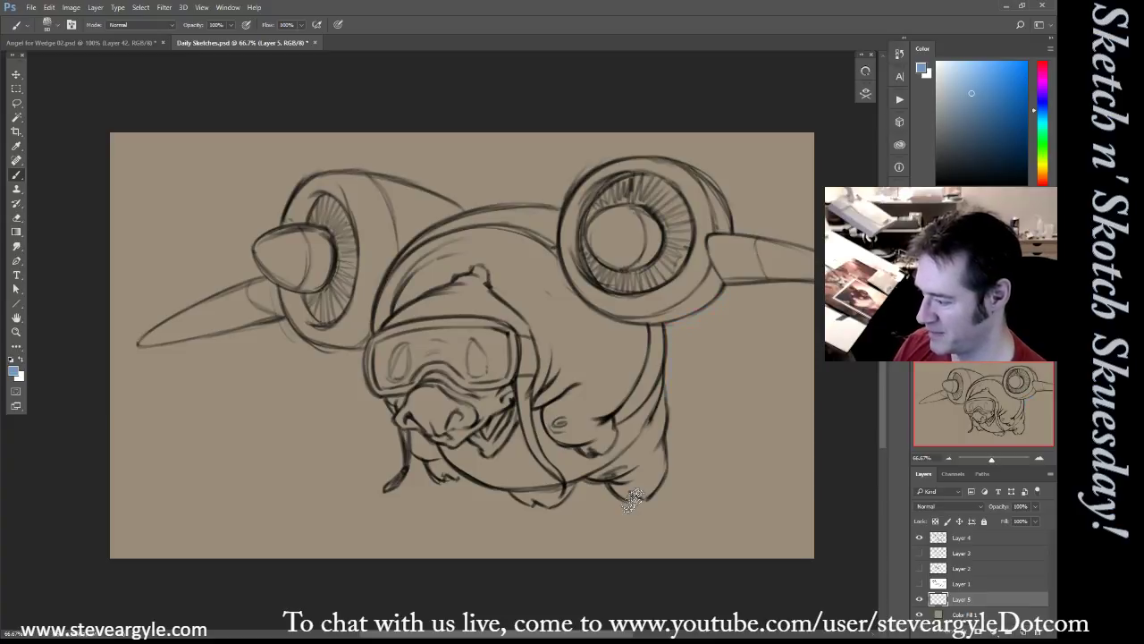
{"action": "key", "text": "w"}
{"action": "left_click", "coordinate": [706, 537]}
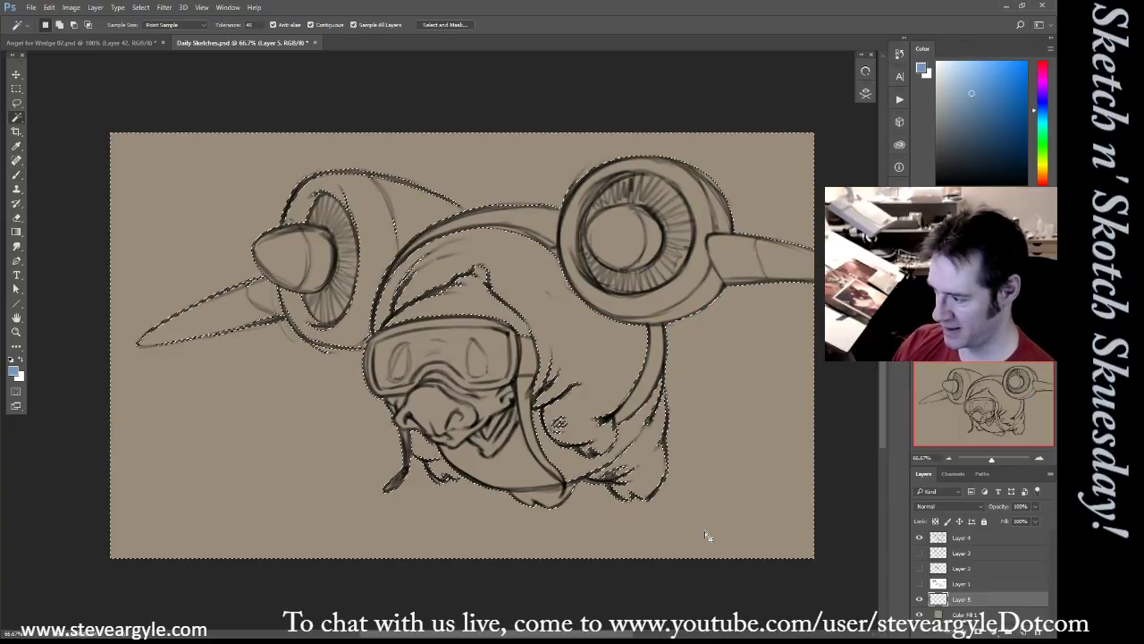
{"action": "key", "text": "ctrl+d"}
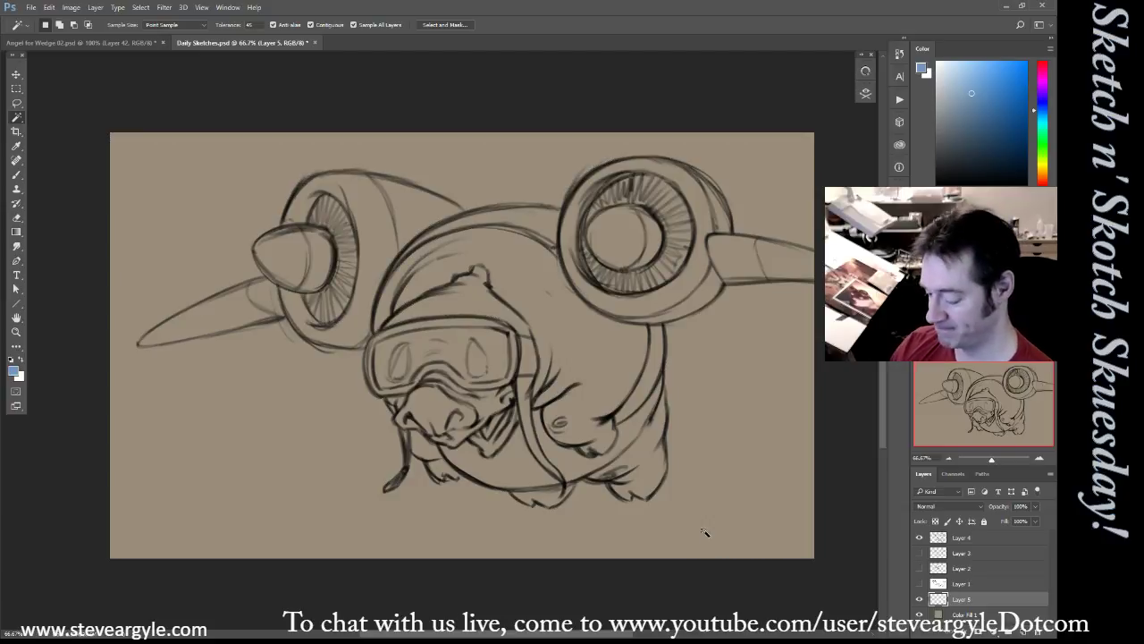
{"action": "key", "text": "b"}
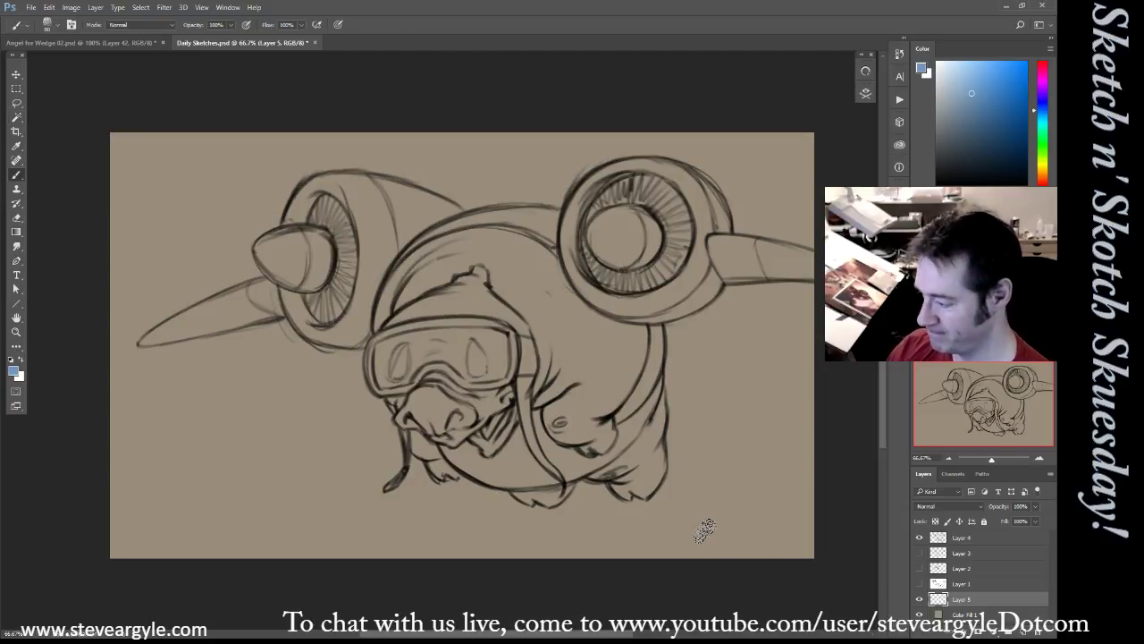
Paint a pale yellow exhaust glow behind the right engine, above and below its wing
{"action": "left_click", "coordinate": [1043, 167]}
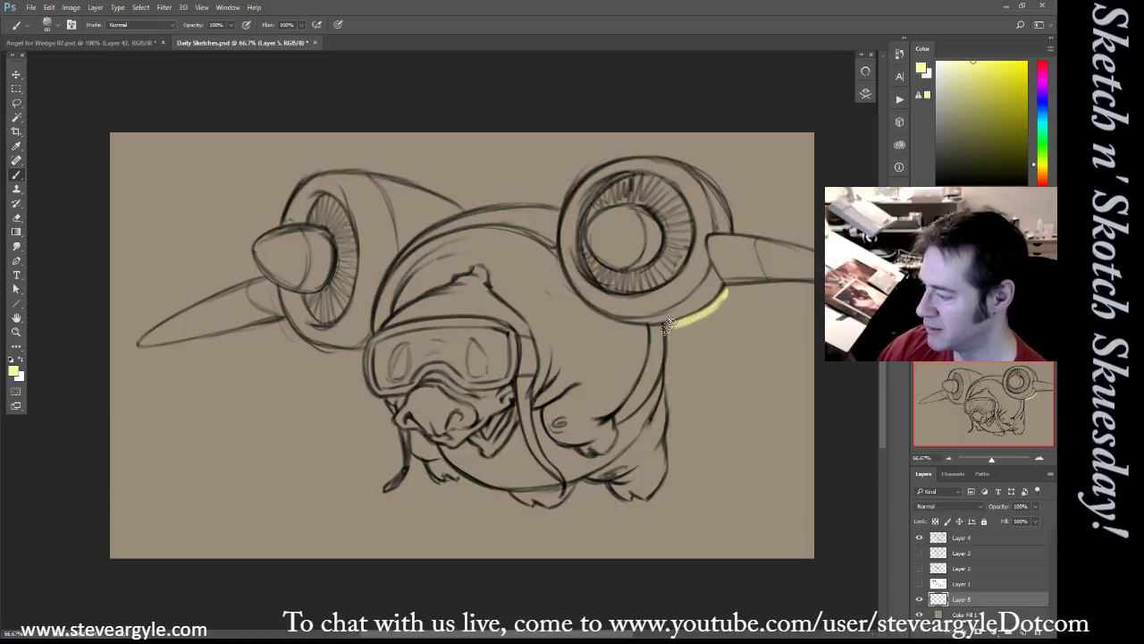
{"action": "mouse_move", "coordinate": [699, 324]}
{"action": "left_mouse_down"}
{"action": "mouse_move", "coordinate": [747, 292]}
{"action": "mouse_move", "coordinate": [790, 287]}
{"action": "mouse_move", "coordinate": [722, 320]}
{"action": "mouse_move", "coordinate": [750, 315]}
{"action": "mouse_move", "coordinate": [738, 295]}
{"action": "mouse_move", "coordinate": [714, 314]}
{"action": "mouse_move", "coordinate": [728, 295]}
{"action": "mouse_move", "coordinate": [770, 288]}
{"action": "mouse_move", "coordinate": [725, 308]}
{"action": "mouse_move", "coordinate": [765, 290]}
{"action": "left_mouse_up"}
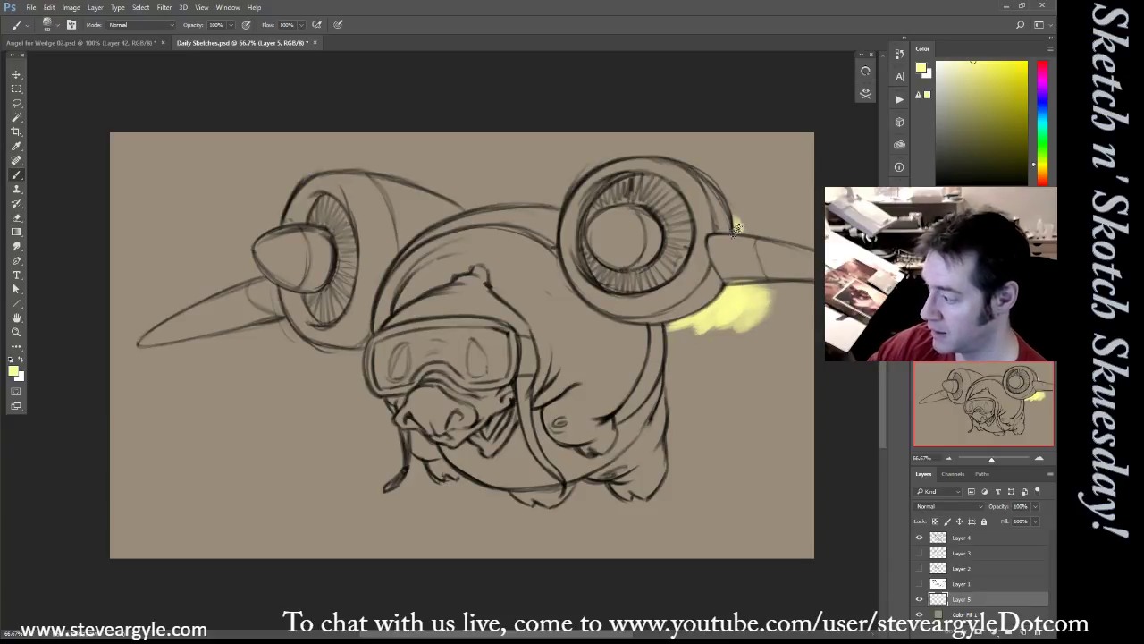
{"action": "mouse_move", "coordinate": [740, 217]}
{"action": "left_mouse_down"}
{"action": "mouse_move", "coordinate": [759, 215]}
{"action": "mouse_move", "coordinate": [800, 249]}
{"action": "left_mouse_up"}
{"action": "mouse_move", "coordinate": [800, 303]}
{"action": "left_mouse_down"}
{"action": "mouse_move", "coordinate": [772, 287]}
{"action": "mouse_move", "coordinate": [809, 324]}
{"action": "left_mouse_up"}
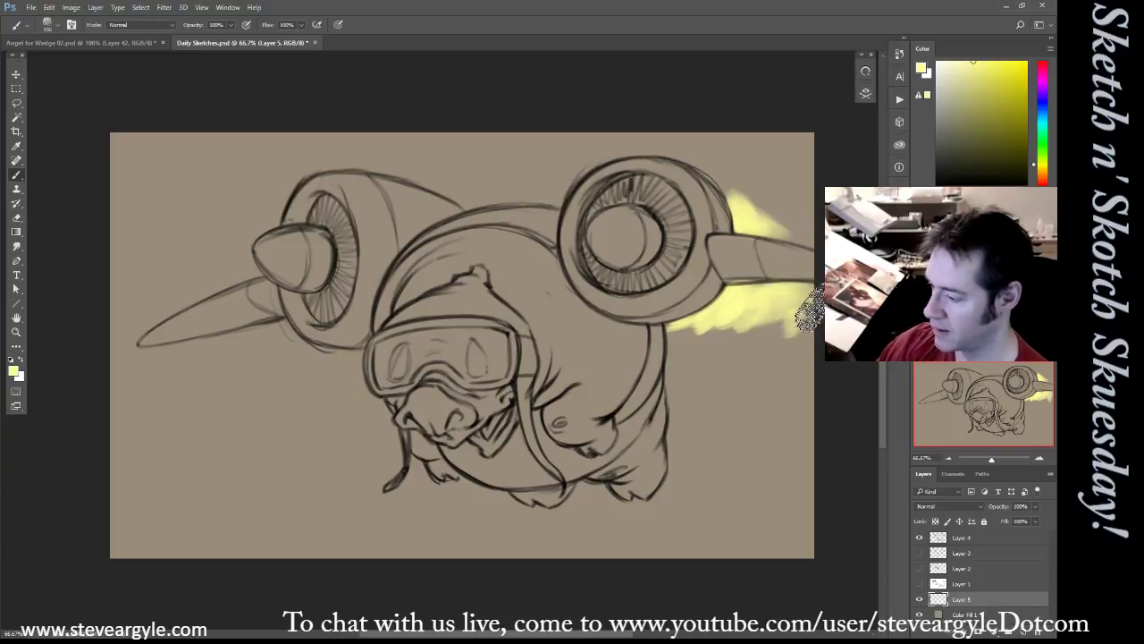
Surround the right engine's yellow exhaust with soft light-orange flame strokes above and below the wing
{"action": "left_click_drag", "start_coordinate": [1040, 179], "coordinate": [1034, 173]}
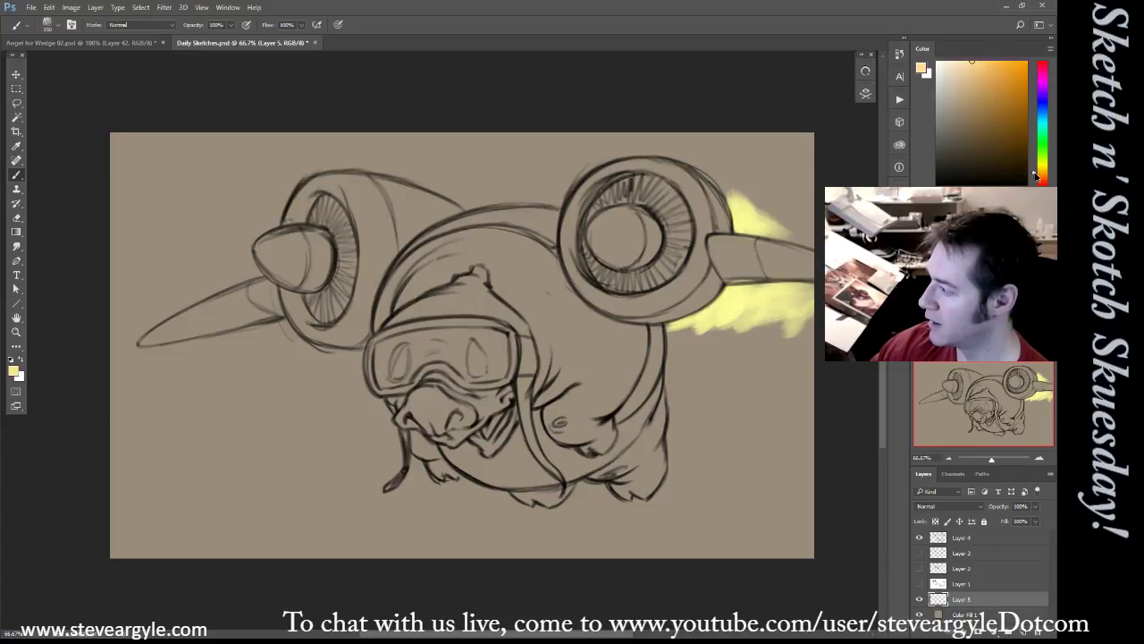
{"action": "key", "text": "]"}
{"action": "mouse_move", "coordinate": [728, 179]}
{"action": "left_mouse_down"}
{"action": "mouse_move", "coordinate": [773, 212]}
{"action": "mouse_move", "coordinate": [744, 204]}
{"action": "mouse_move", "coordinate": [777, 188]}
{"action": "mouse_move", "coordinate": [794, 201]}
{"action": "mouse_move", "coordinate": [714, 165]}
{"action": "mouse_move", "coordinate": [758, 168]}
{"action": "left_mouse_up"}
{"action": "mouse_move", "coordinate": [659, 331]}
{"action": "left_mouse_down"}
{"action": "mouse_move", "coordinate": [677, 320]}
{"action": "mouse_move", "coordinate": [671, 331]}
{"action": "mouse_move", "coordinate": [707, 339]}
{"action": "mouse_move", "coordinate": [689, 332]}
{"action": "left_mouse_up"}
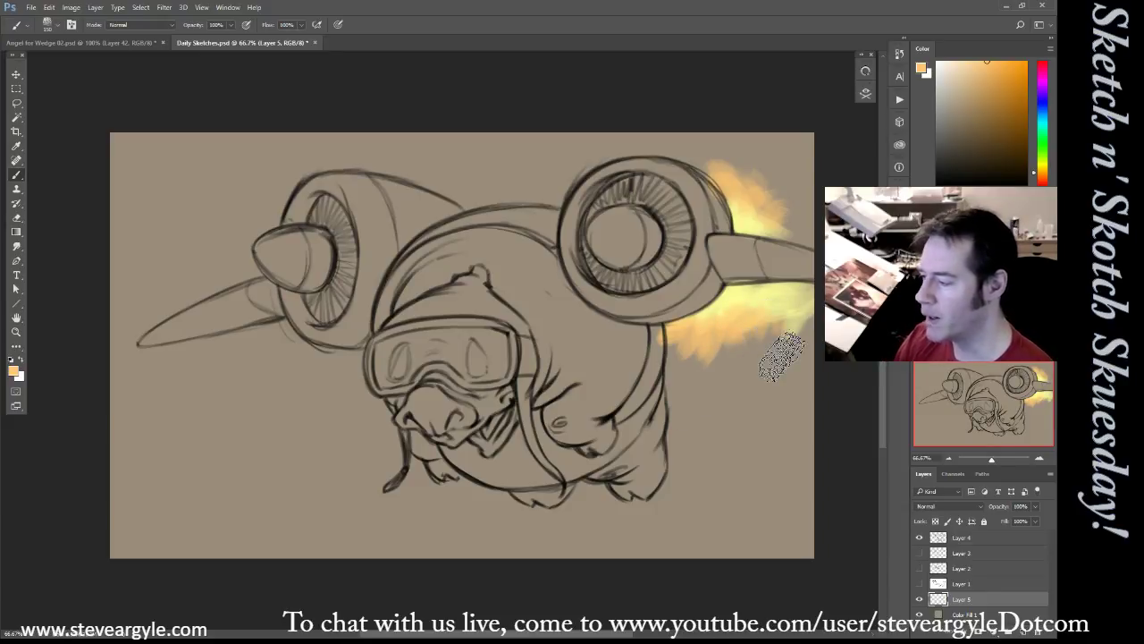
{"action": "left_click_drag", "start_coordinate": [744, 330], "coordinate": [796, 331]}
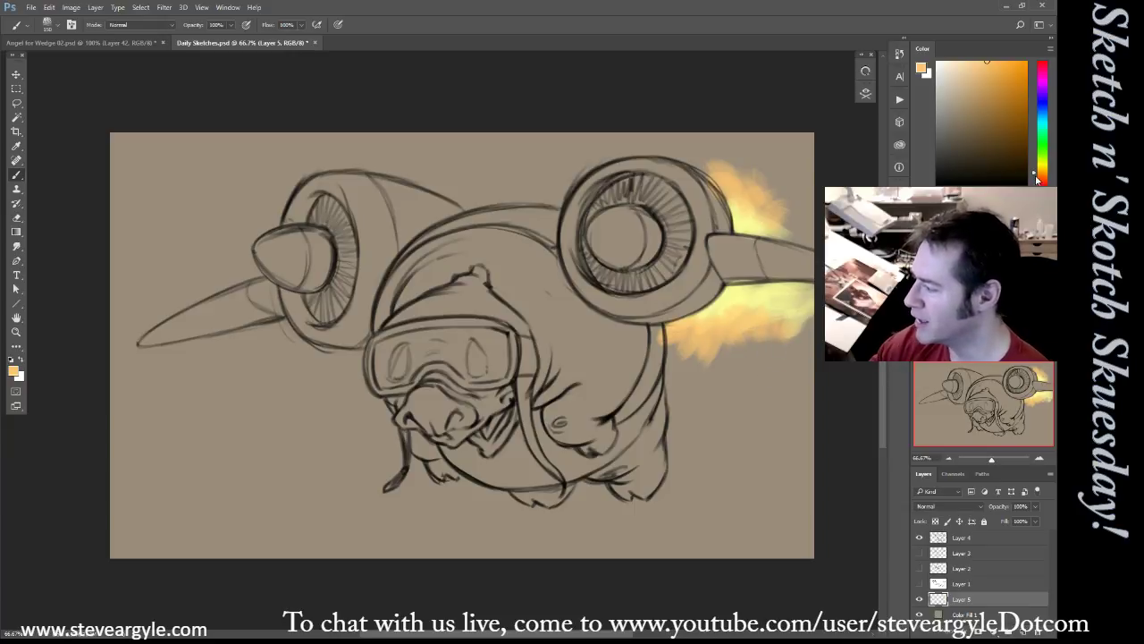
Paint saturated orange flame edges around the outside of the right engine's exhaust
{"action": "left_click_drag", "start_coordinate": [1036, 180], "coordinate": [1036, 181]}
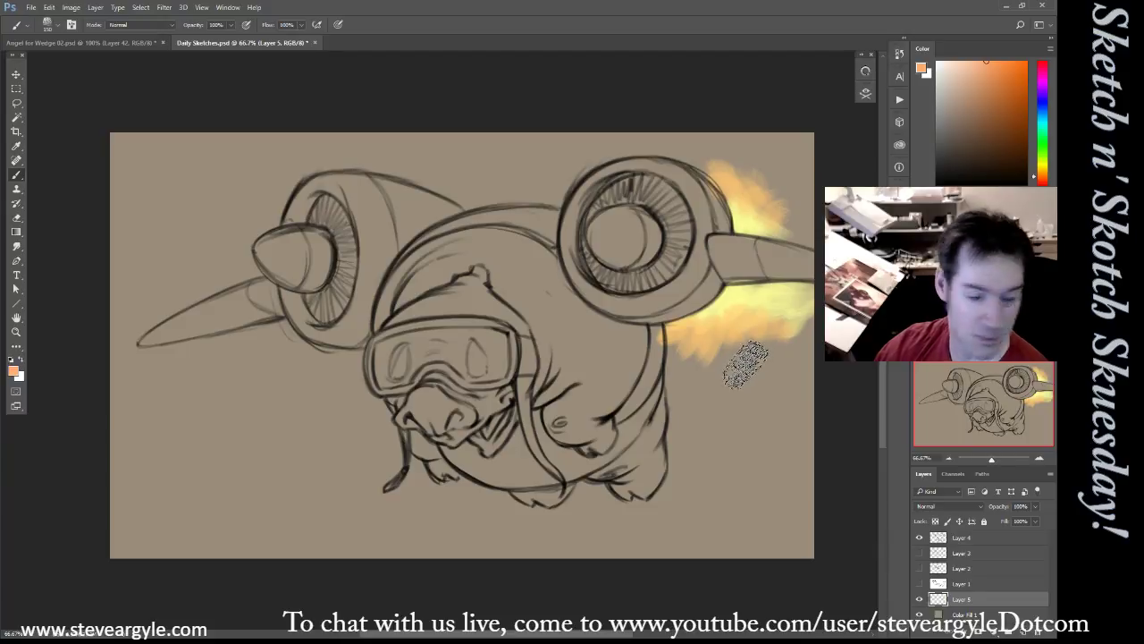
{"action": "mouse_move", "coordinate": [682, 370]}
{"action": "left_mouse_down"}
{"action": "mouse_move", "coordinate": [675, 358]}
{"action": "mouse_move", "coordinate": [698, 352]}
{"action": "mouse_move", "coordinate": [704, 380]}
{"action": "mouse_move", "coordinate": [738, 343]}
{"action": "mouse_move", "coordinate": [678, 360]}
{"action": "left_mouse_up"}
{"action": "left_click", "coordinate": [1014, 60]}
{"action": "mouse_move", "coordinate": [713, 161]}
{"action": "left_mouse_down"}
{"action": "mouse_move", "coordinate": [783, 158]}
{"action": "mouse_move", "coordinate": [750, 189]}
{"action": "mouse_move", "coordinate": [762, 174]}
{"action": "mouse_move", "coordinate": [700, 160]}
{"action": "mouse_move", "coordinate": [739, 203]}
{"action": "mouse_move", "coordinate": [733, 154]}
{"action": "mouse_move", "coordinate": [757, 172]}
{"action": "mouse_move", "coordinate": [763, 212]}
{"action": "mouse_move", "coordinate": [784, 180]}
{"action": "mouse_move", "coordinate": [783, 208]}
{"action": "mouse_move", "coordinate": [758, 200]}
{"action": "mouse_move", "coordinate": [807, 240]}
{"action": "mouse_move", "coordinate": [777, 205]}
{"action": "mouse_move", "coordinate": [807, 219]}
{"action": "mouse_move", "coordinate": [796, 277]}
{"action": "left_mouse_up"}
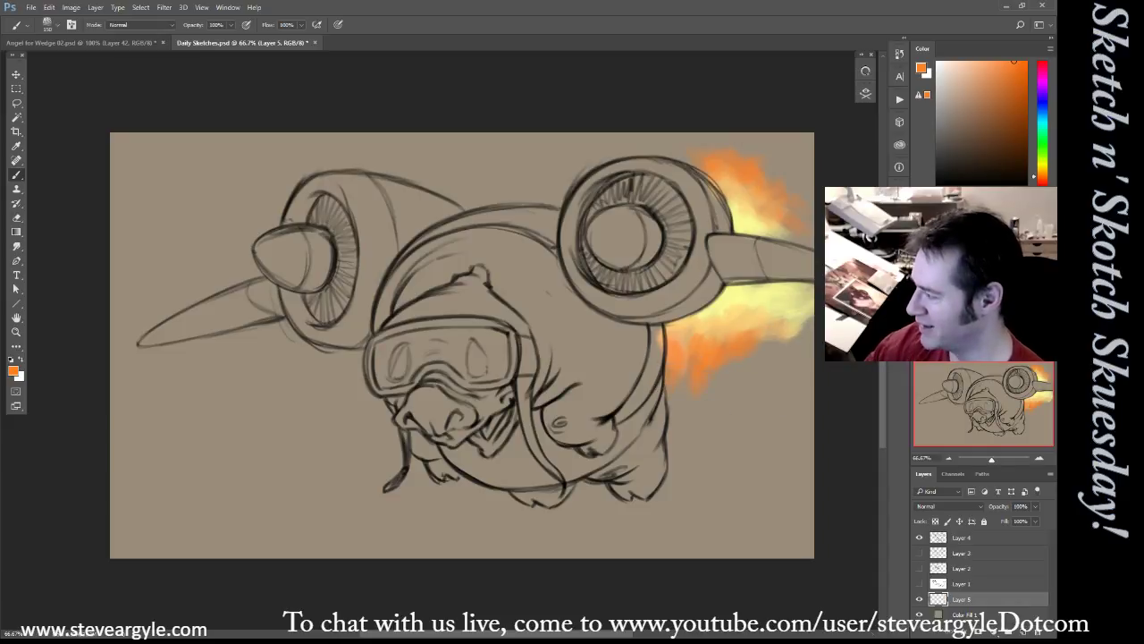
Blend golden-orange strokes between the yellow core and orange edges of the right engine's flames
{"action": "left_click_drag", "start_coordinate": [1035, 178], "coordinate": [1035, 172]}
{"action": "mouse_move", "coordinate": [685, 332]}
{"action": "left_mouse_down"}
{"action": "mouse_move", "coordinate": [705, 334]}
{"action": "mouse_move", "coordinate": [690, 362]}
{"action": "left_mouse_up"}
{"action": "key", "text": "["}
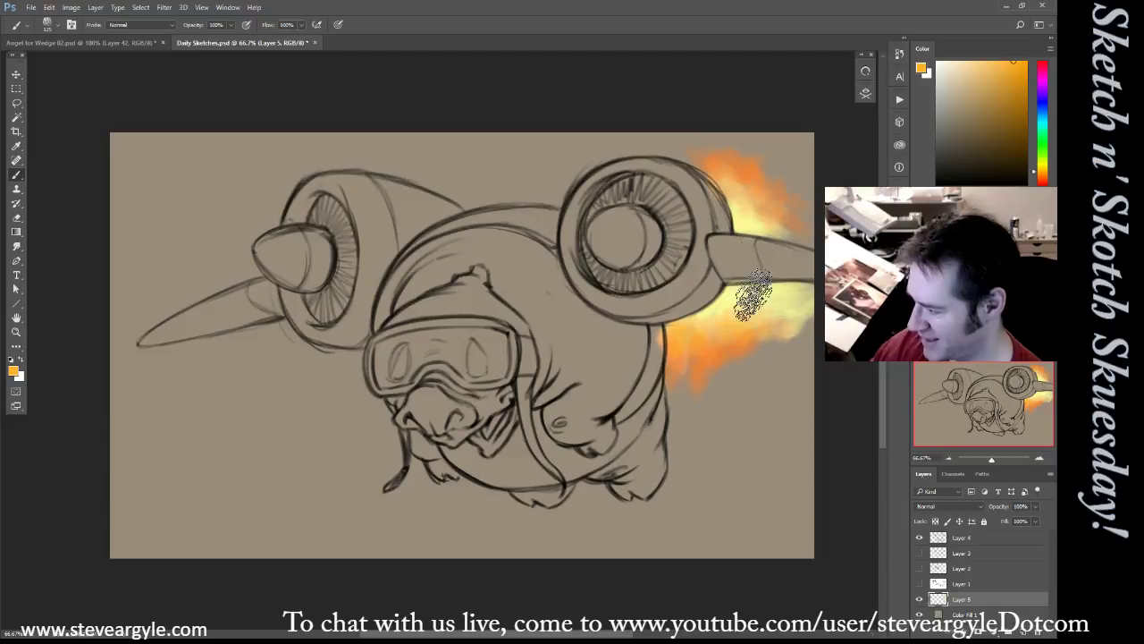
{"action": "mouse_move", "coordinate": [738, 177]}
{"action": "left_mouse_down"}
{"action": "mouse_move", "coordinate": [706, 167]}
{"action": "mouse_move", "coordinate": [731, 174]}
{"action": "mouse_move", "coordinate": [767, 231]}
{"action": "mouse_move", "coordinate": [785, 315]}
{"action": "mouse_move", "coordinate": [736, 181]}
{"action": "mouse_move", "coordinate": [805, 243]}
{"action": "left_mouse_up"}
{"action": "key", "text": "]"}
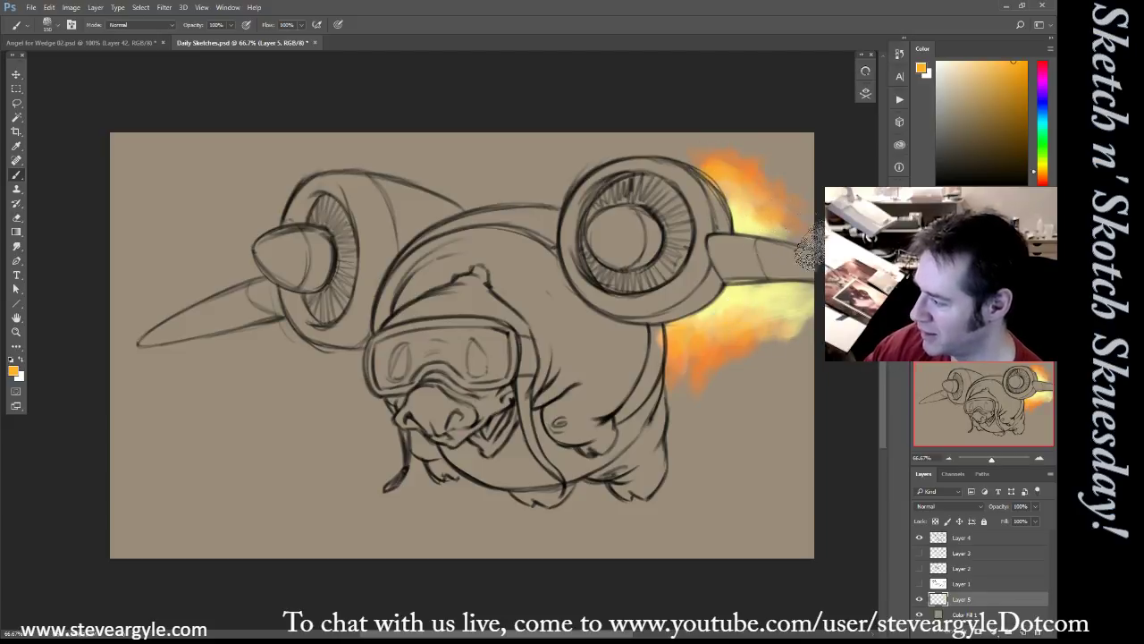
Sample the flame's pale yellow and brighten the right exhaust's core on both sides of the wing
{"action": "left_click", "coordinate": [742, 291], "text": "alt"}
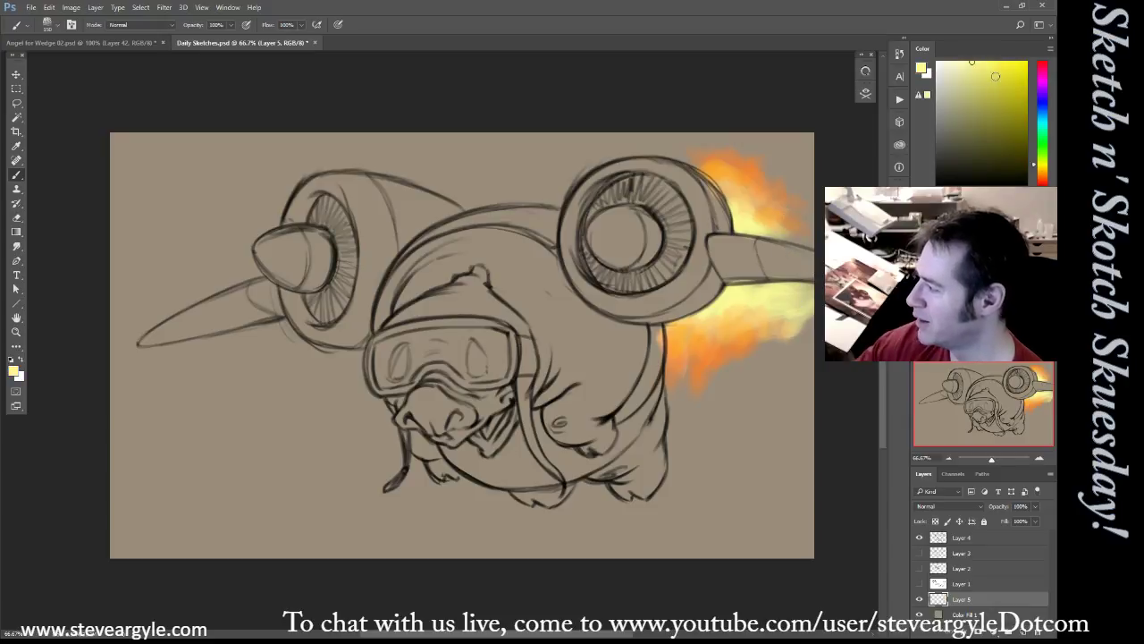
{"action": "mouse_move", "coordinate": [772, 215]}
{"action": "left_mouse_down"}
{"action": "mouse_move", "coordinate": [745, 201]}
{"action": "mouse_move", "coordinate": [780, 240]}
{"action": "mouse_move", "coordinate": [791, 237]}
{"action": "mouse_move", "coordinate": [760, 213]}
{"action": "mouse_move", "coordinate": [809, 240]}
{"action": "mouse_move", "coordinate": [771, 230]}
{"action": "mouse_move", "coordinate": [798, 219]}
{"action": "mouse_move", "coordinate": [768, 213]}
{"action": "mouse_move", "coordinate": [778, 225]}
{"action": "mouse_move", "coordinate": [776, 212]}
{"action": "mouse_move", "coordinate": [740, 206]}
{"action": "left_mouse_up"}
{"action": "mouse_move", "coordinate": [735, 323]}
{"action": "left_mouse_down"}
{"action": "mouse_move", "coordinate": [698, 313]}
{"action": "mouse_move", "coordinate": [771, 320]}
{"action": "mouse_move", "coordinate": [749, 340]}
{"action": "mouse_move", "coordinate": [807, 324]}
{"action": "left_mouse_up"}
{"action": "key", "text": "]"}
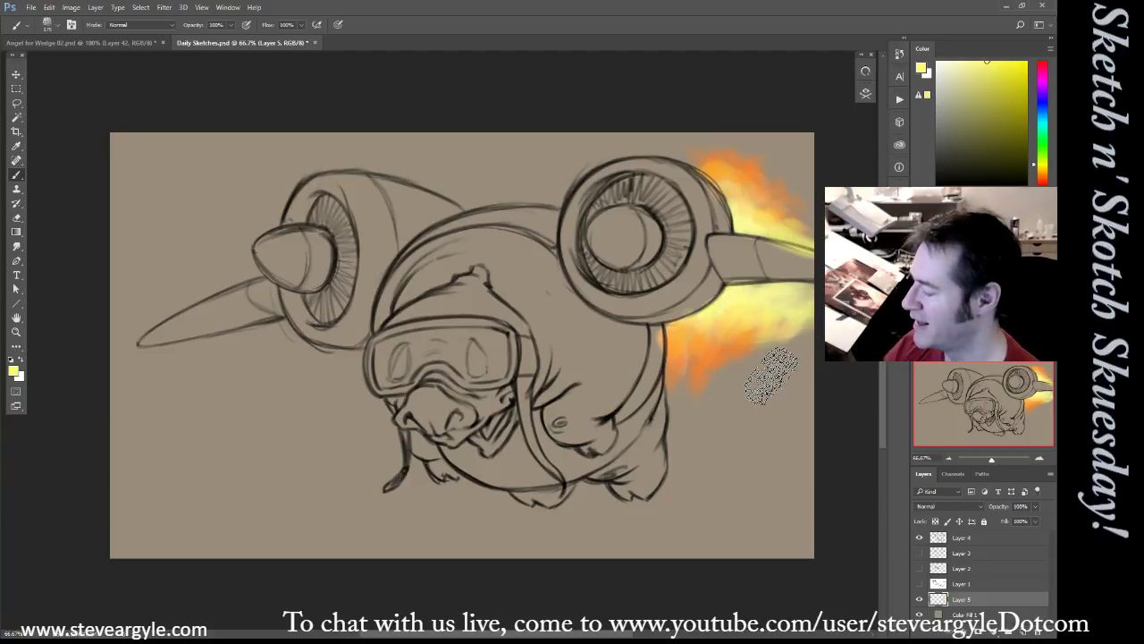
Paint the left engine's exhaust flame above the pig's back, with orange edges and a golden-yellow center
{"action": "left_click", "coordinate": [1041, 176]}
{"action": "mouse_move", "coordinate": [470, 207]}
{"action": "left_mouse_down"}
{"action": "mouse_move", "coordinate": [470, 168]}
{"action": "mouse_move", "coordinate": [493, 153]}
{"action": "mouse_move", "coordinate": [470, 207]}
{"action": "mouse_move", "coordinate": [504, 162]}
{"action": "mouse_move", "coordinate": [510, 172]}
{"action": "mouse_move", "coordinate": [466, 190]}
{"action": "mouse_move", "coordinate": [535, 200]}
{"action": "left_mouse_up"}
{"action": "left_click", "coordinate": [1025, 61]}
{"action": "left_click", "coordinate": [756, 179], "text": "alt"}
{"action": "left_click", "coordinate": [506, 184], "text": "alt"}
{"action": "left_click", "coordinate": [486, 207], "text": "alt"}
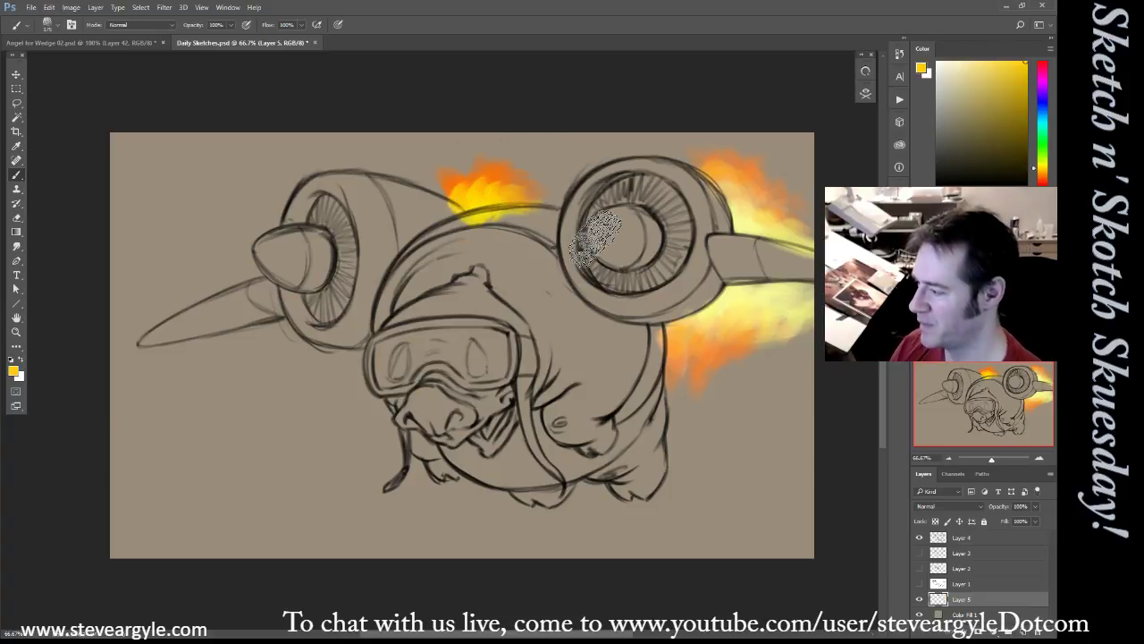
Brighten the right flame's core with sampled pale yellow, undoing a stray stroke, and add light yellow to the left flame's base
{"action": "left_click", "coordinate": [738, 290], "text": "alt"}
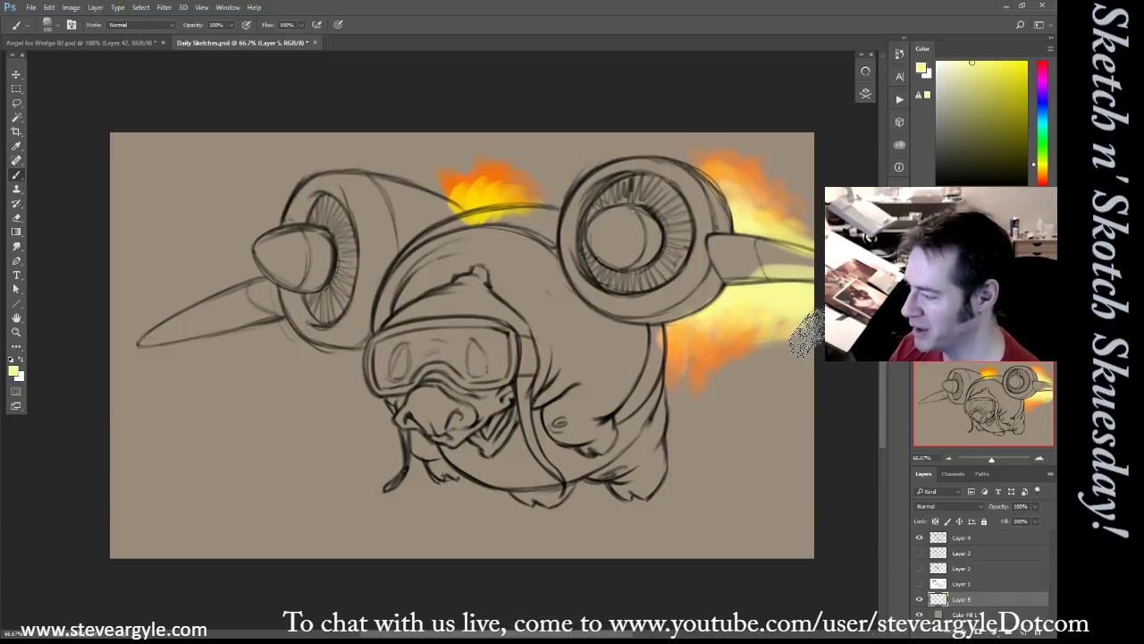
{"action": "key", "text": "ctrl+z"}
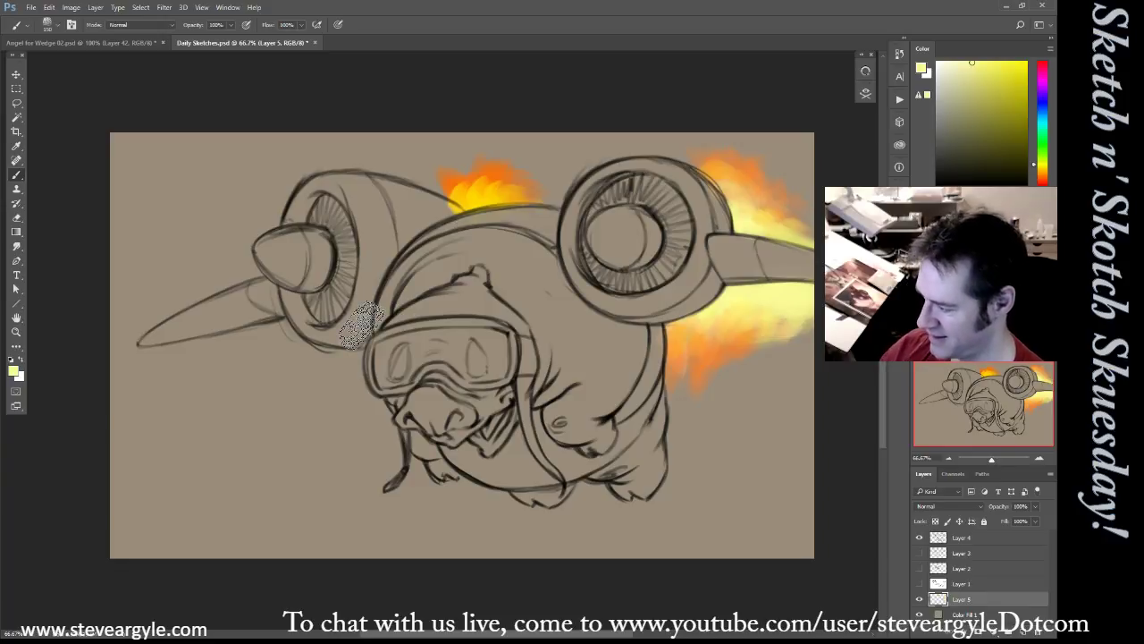
{"action": "left_click", "coordinate": [743, 300], "text": "alt"}
{"action": "key", "text": "bracketleft"}
{"action": "key", "text": "bracketleft"}
{"action": "mouse_move", "coordinate": [468, 211]}
{"action": "left_mouse_down"}
{"action": "mouse_move", "coordinate": [487, 188]}
{"action": "mouse_move", "coordinate": [506, 191]}
{"action": "left_mouse_up"}
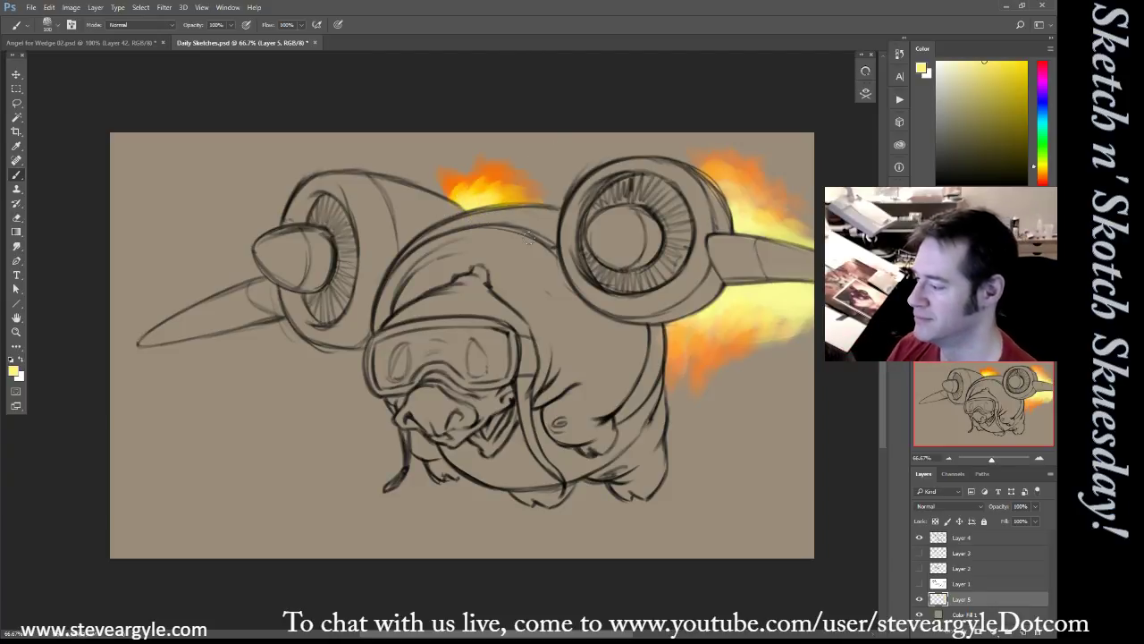
Sample deep orange from the left flame and extend the outer edges of both engines' flames beside their casings
{"action": "left_click", "coordinate": [492, 174], "text": "alt"}
{"action": "key", "text": "bracketright"}
{"action": "key", "text": "bracketright"}
{"action": "left_click_drag", "start_coordinate": [687, 159], "coordinate": [715, 147]}
{"action": "mouse_move", "coordinate": [431, 189]}
{"action": "left_mouse_down"}
{"action": "mouse_move", "coordinate": [451, 191]}
{"action": "mouse_move", "coordinate": [465, 170]}
{"action": "left_mouse_up"}
{"action": "key", "text": "bracketleft"}
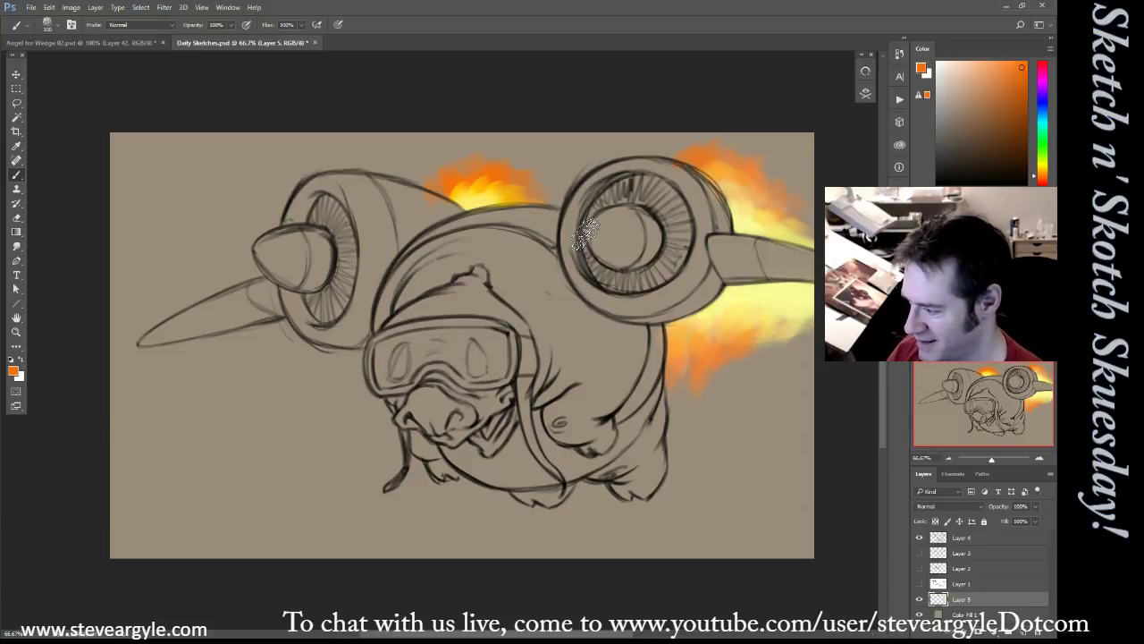
Add a layer just above the base color fill and paint sky blue around the right engine's flames and the area below them
{"action": "left_click", "coordinate": [984, 617]}
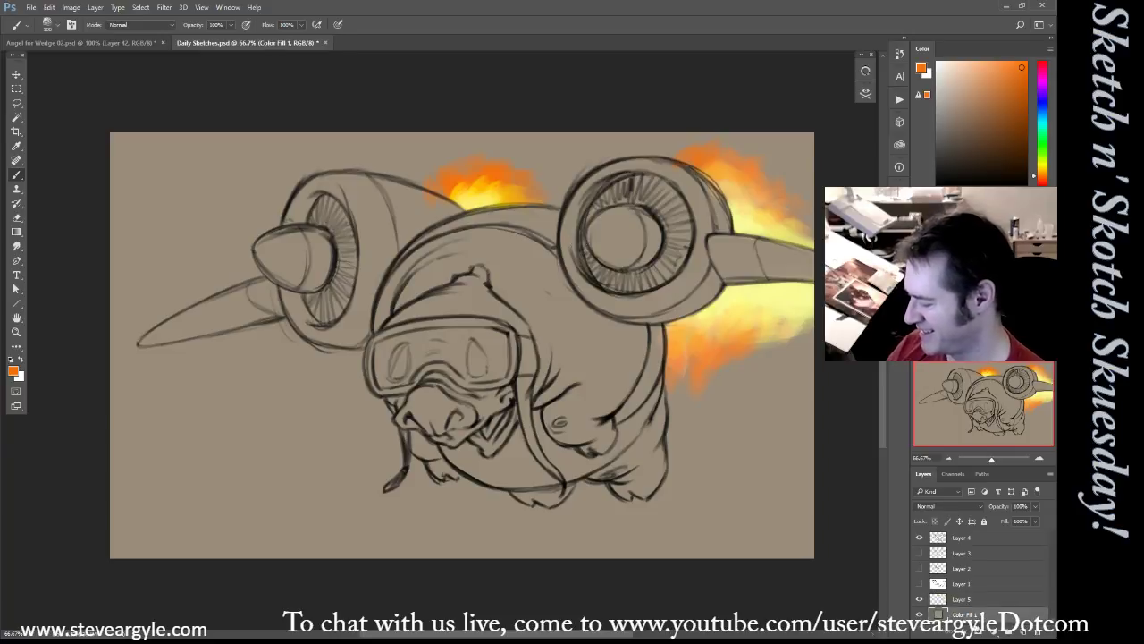
{"action": "left_click", "coordinate": [1042, 116]}
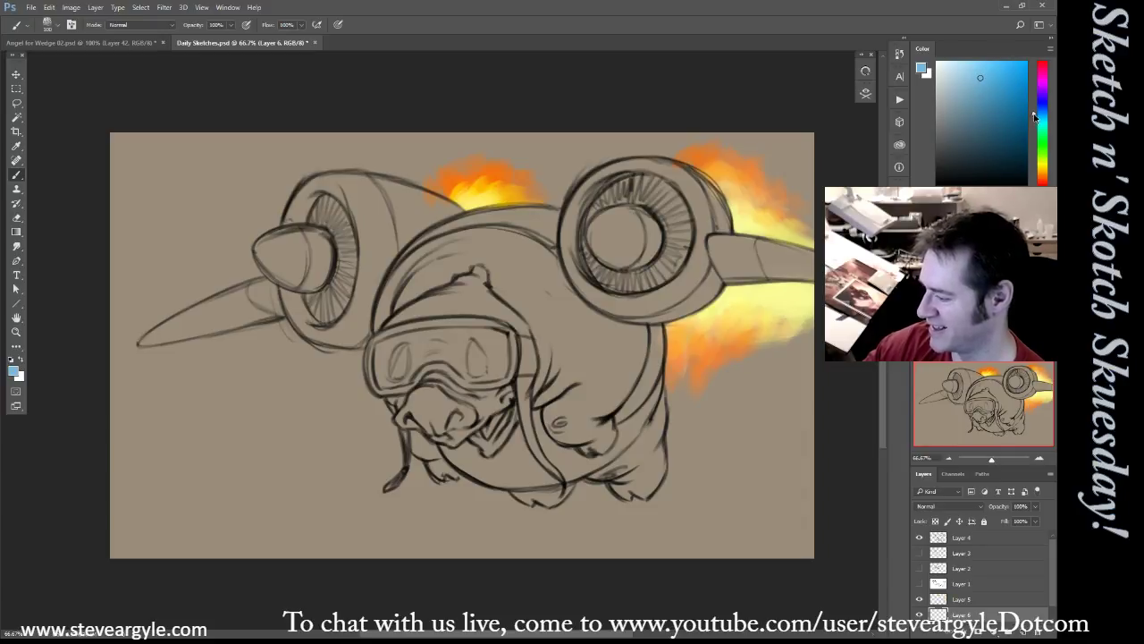
{"action": "key", "text": "["}
{"action": "mouse_move", "coordinate": [679, 395]}
{"action": "left_mouse_down"}
{"action": "mouse_move", "coordinate": [708, 368]}
{"action": "mouse_move", "coordinate": [693, 419]}
{"action": "mouse_move", "coordinate": [805, 349]}
{"action": "mouse_move", "coordinate": [684, 482]}
{"action": "mouse_move", "coordinate": [796, 382]}
{"action": "mouse_move", "coordinate": [677, 467]}
{"action": "mouse_move", "coordinate": [668, 517]}
{"action": "mouse_move", "coordinate": [756, 467]}
{"action": "mouse_move", "coordinate": [679, 431]}
{"action": "mouse_move", "coordinate": [742, 390]}
{"action": "mouse_move", "coordinate": [690, 390]}
{"action": "mouse_move", "coordinate": [648, 415]}
{"action": "mouse_move", "coordinate": [822, 360]}
{"action": "mouse_move", "coordinate": [771, 452]}
{"action": "mouse_move", "coordinate": [780, 499]}
{"action": "mouse_move", "coordinate": [762, 545]}
{"action": "mouse_move", "coordinate": [802, 553]}
{"action": "mouse_move", "coordinate": [782, 487]}
{"action": "mouse_move", "coordinate": [773, 367]}
{"action": "mouse_move", "coordinate": [776, 183]}
{"action": "mouse_move", "coordinate": [677, 148]}
{"action": "mouse_move", "coordinate": [755, 124]}
{"action": "left_mouse_up"}
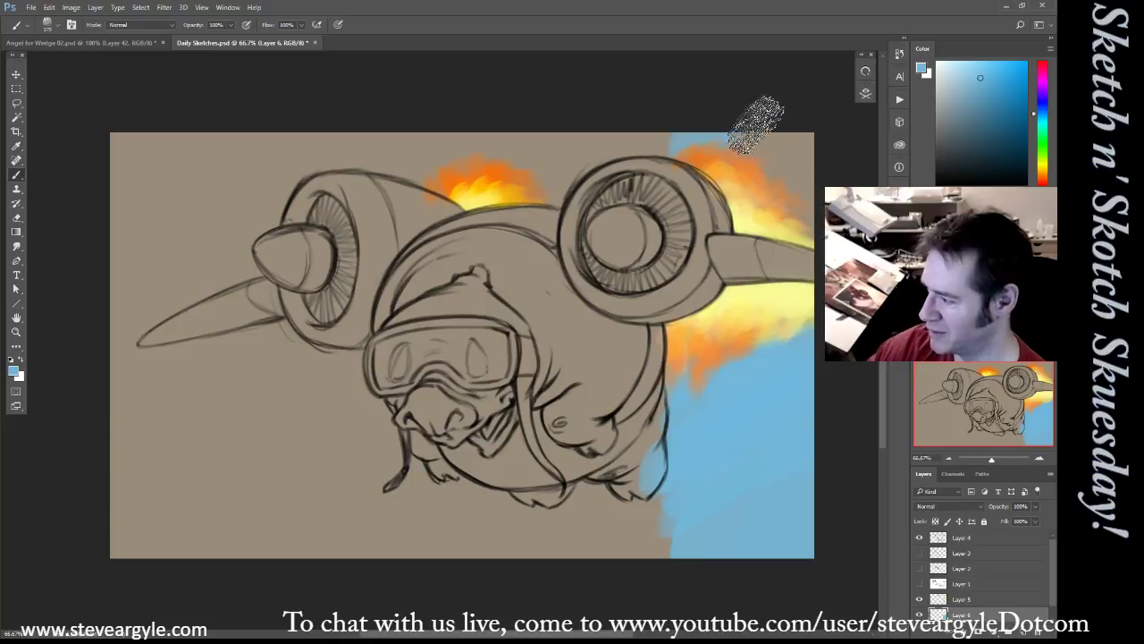
{"action": "key", "text": "bracketright"}
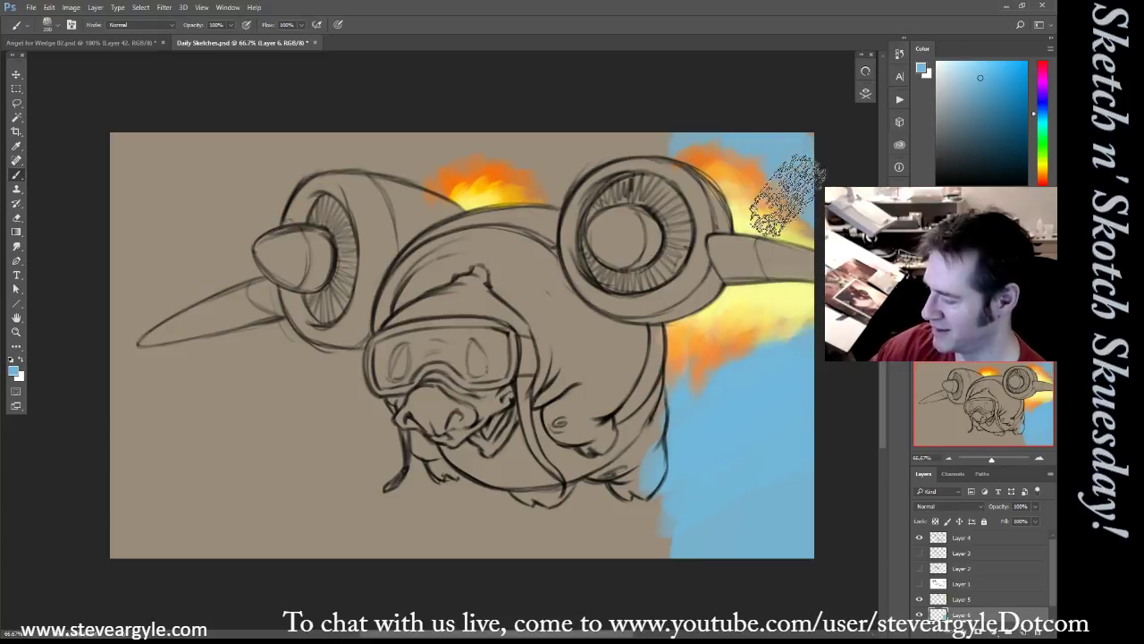
{"action": "left_click_drag", "start_coordinate": [809, 179], "coordinate": [800, 134]}
Paint the remaining background sky blue above the engines, around the left wing and beneath the pig
{"action": "key", "text": "bracketleft"}
{"action": "key", "text": "bracketleft"}
{"action": "mouse_move", "coordinate": [693, 125]}
{"action": "left_mouse_down"}
{"action": "mouse_move", "coordinate": [610, 148]}
{"action": "mouse_move", "coordinate": [552, 189]}
{"action": "mouse_move", "coordinate": [601, 150]}
{"action": "mouse_move", "coordinate": [563, 169]}
{"action": "mouse_move", "coordinate": [444, 175]}
{"action": "left_mouse_up"}
{"action": "key", "text": "bracketright"}
{"action": "key", "text": "bracketright"}
{"action": "key", "text": "bracketright"}
{"action": "key", "text": "bracketright"}
{"action": "left_click_drag", "start_coordinate": [504, 146], "coordinate": [575, 130]}
{"action": "mouse_move", "coordinate": [410, 164]}
{"action": "left_mouse_down"}
{"action": "mouse_move", "coordinate": [290, 174]}
{"action": "mouse_move", "coordinate": [248, 246]}
{"action": "mouse_move", "coordinate": [290, 151]}
{"action": "mouse_move", "coordinate": [221, 243]}
{"action": "mouse_move", "coordinate": [204, 210]}
{"action": "mouse_move", "coordinate": [204, 143]}
{"action": "mouse_move", "coordinate": [163, 127]}
{"action": "mouse_move", "coordinate": [126, 146]}
{"action": "mouse_move", "coordinate": [105, 447]}
{"action": "mouse_move", "coordinate": [191, 279]}
{"action": "mouse_move", "coordinate": [189, 382]}
{"action": "mouse_move", "coordinate": [150, 550]}
{"action": "mouse_move", "coordinate": [243, 369]}
{"action": "mouse_move", "coordinate": [220, 563]}
{"action": "mouse_move", "coordinate": [368, 426]}
{"action": "mouse_move", "coordinate": [320, 451]}
{"action": "mouse_move", "coordinate": [362, 369]}
{"action": "mouse_move", "coordinate": [324, 536]}
{"action": "mouse_move", "coordinate": [382, 539]}
{"action": "mouse_move", "coordinate": [519, 511]}
{"action": "mouse_move", "coordinate": [635, 518]}
{"action": "mouse_move", "coordinate": [717, 488]}
{"action": "mouse_move", "coordinate": [615, 550]}
{"action": "mouse_move", "coordinate": [799, 506]}
{"action": "mouse_move", "coordinate": [677, 496]}
{"action": "mouse_move", "coordinate": [324, 531]}
{"action": "mouse_move", "coordinate": [407, 455]}
{"action": "mouse_move", "coordinate": [185, 465]}
{"action": "left_mouse_up"}
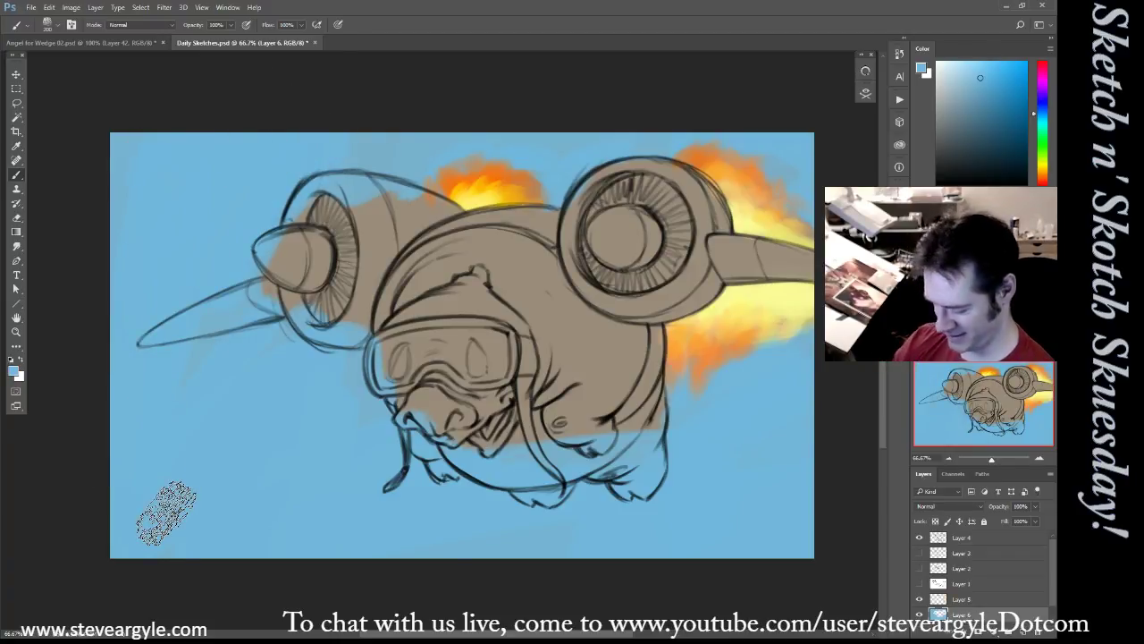
Load the painted sky's outline as a selection and add a gradient fill layer masked to it
{"action": "left_click", "coordinate": [919, 615]}
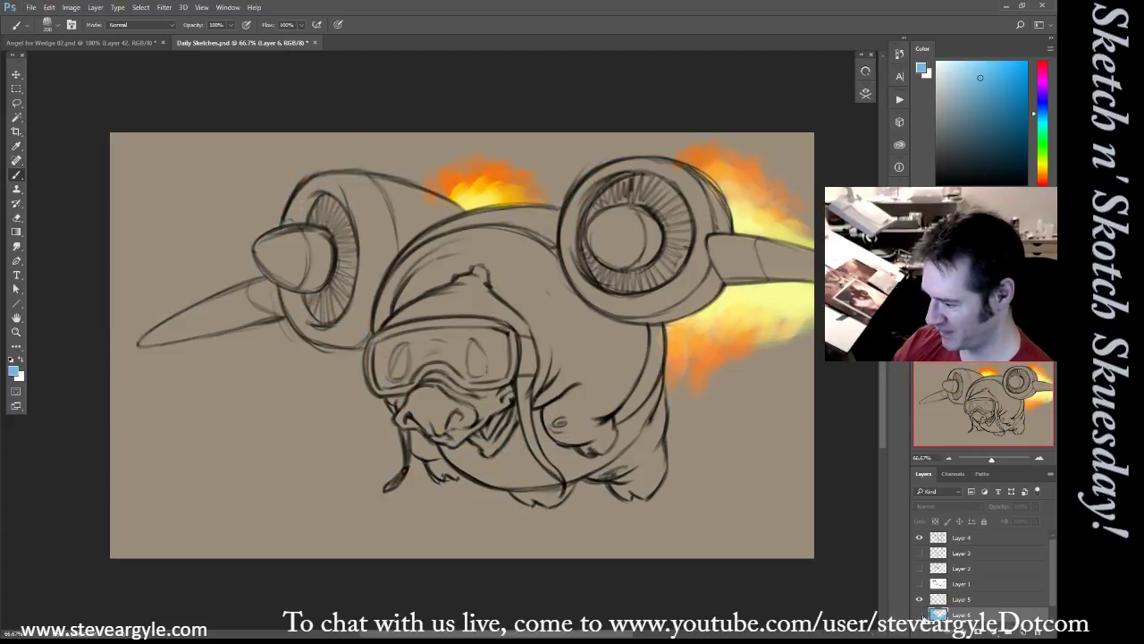
{"action": "left_click", "coordinate": [920, 615]}
{"action": "left_click", "coordinate": [937, 615], "text": "ctrl"}
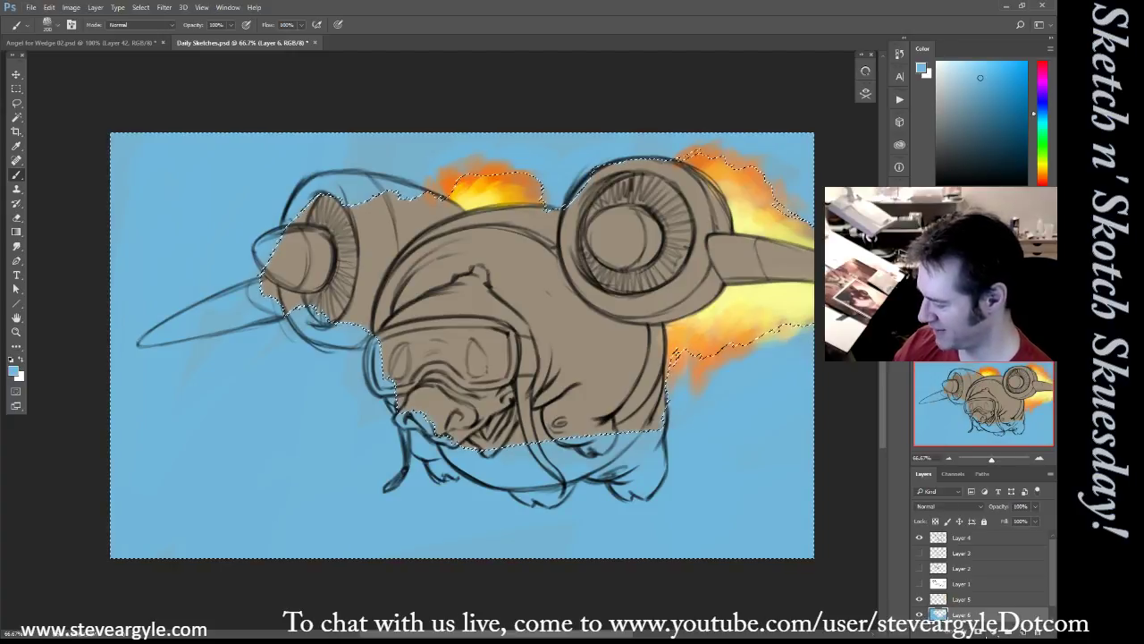
{"action": "left_click", "coordinate": [987, 631]}
{"action": "left_click", "coordinate": [979, 407]}
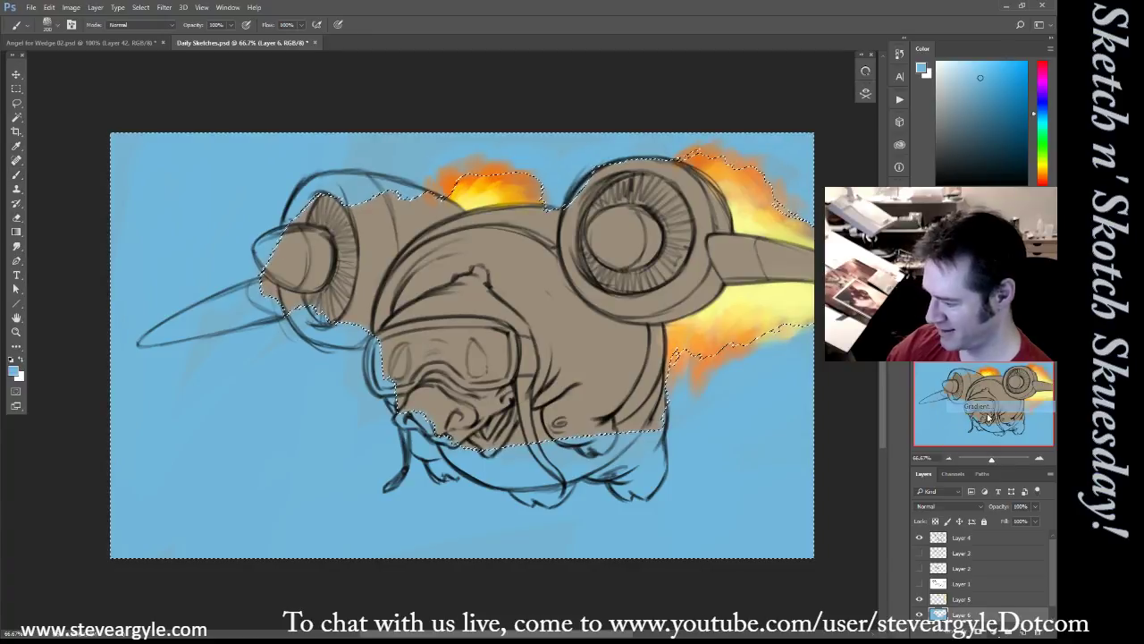
Set the fill to a linear foreground-to-background gradient, angled so blue at the top of the sky fades to white below
{"action": "left_click", "coordinate": [820, 169]}
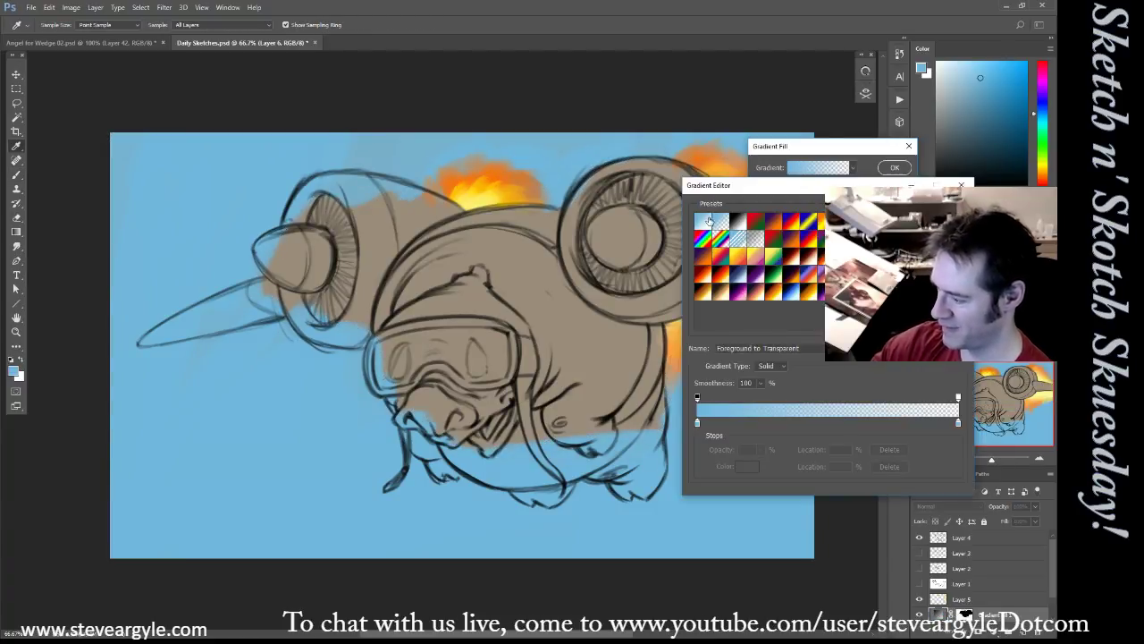
{"action": "left_click", "coordinate": [708, 220]}
{"action": "key", "text": "Return"}
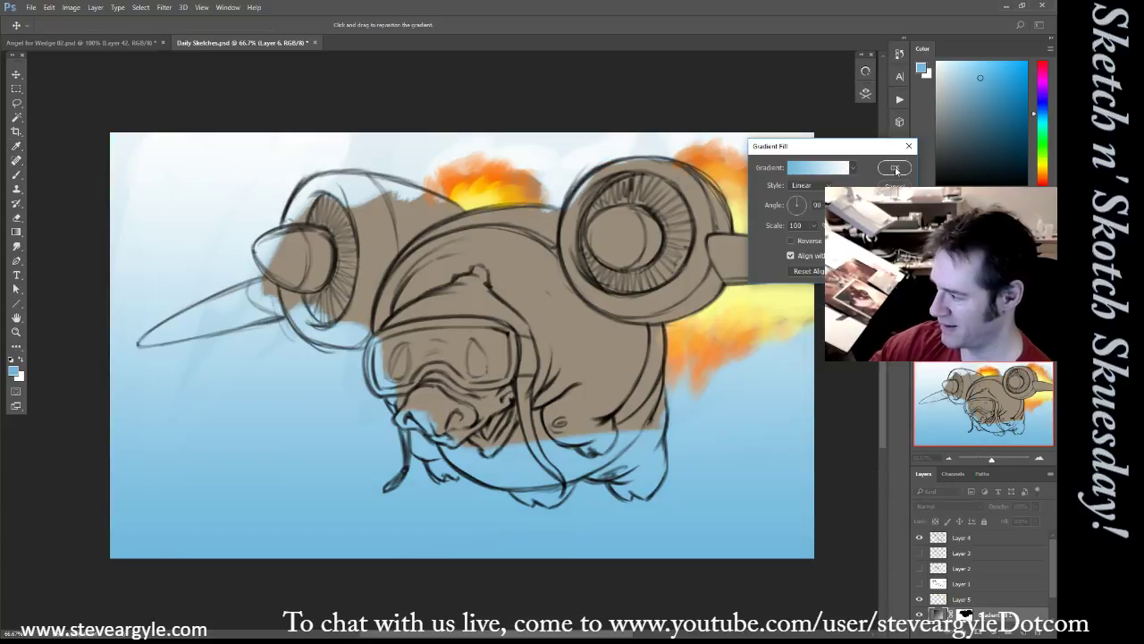
{"action": "left_click", "coordinate": [796, 213]}
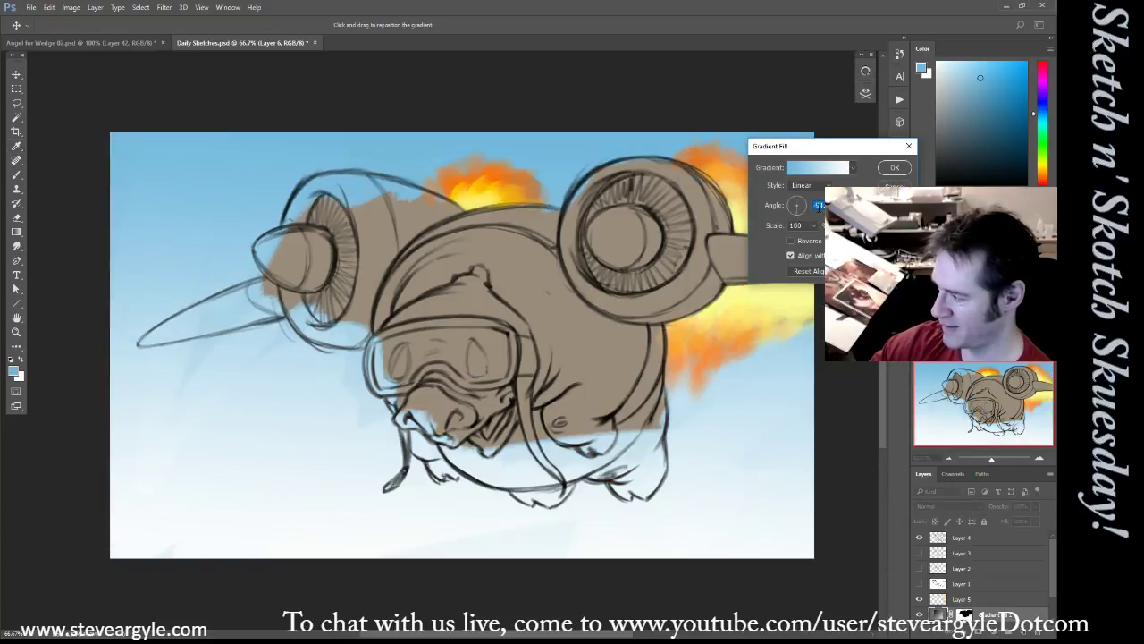
{"action": "left_click", "coordinate": [892, 170]}
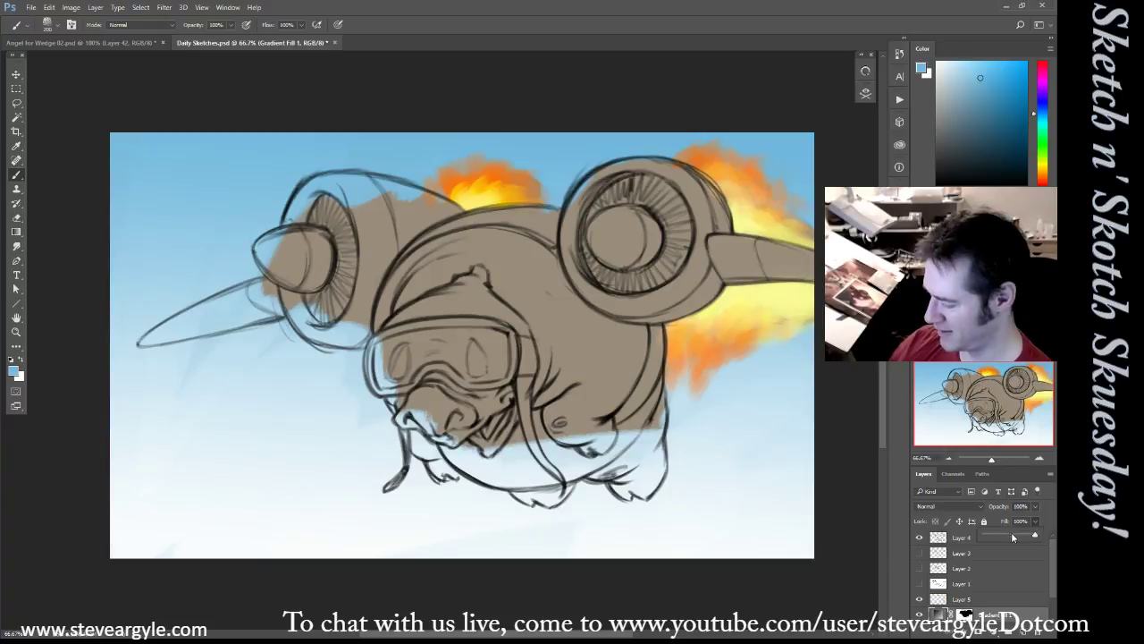
Lower the gradient layer's Fill to 40% and compare it with the painted sky layer hidden and shown
{"action": "left_click_drag", "start_coordinate": [1012, 536], "coordinate": [1010, 537]}
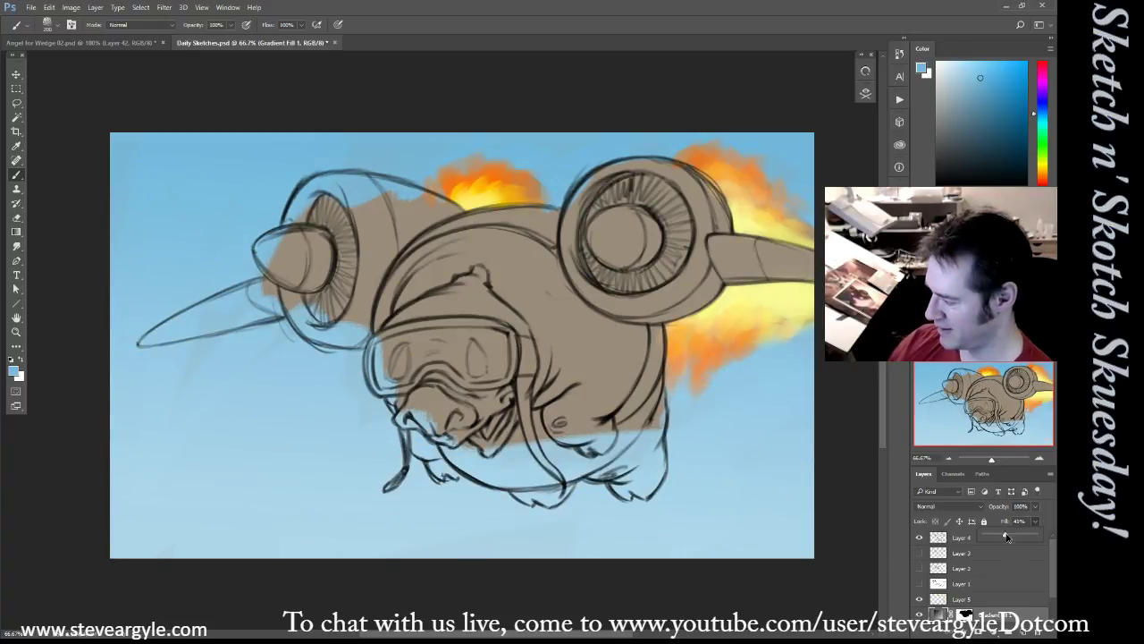
{"action": "left_click_drag", "start_coordinate": [1048, 573], "coordinate": [1051, 587]}
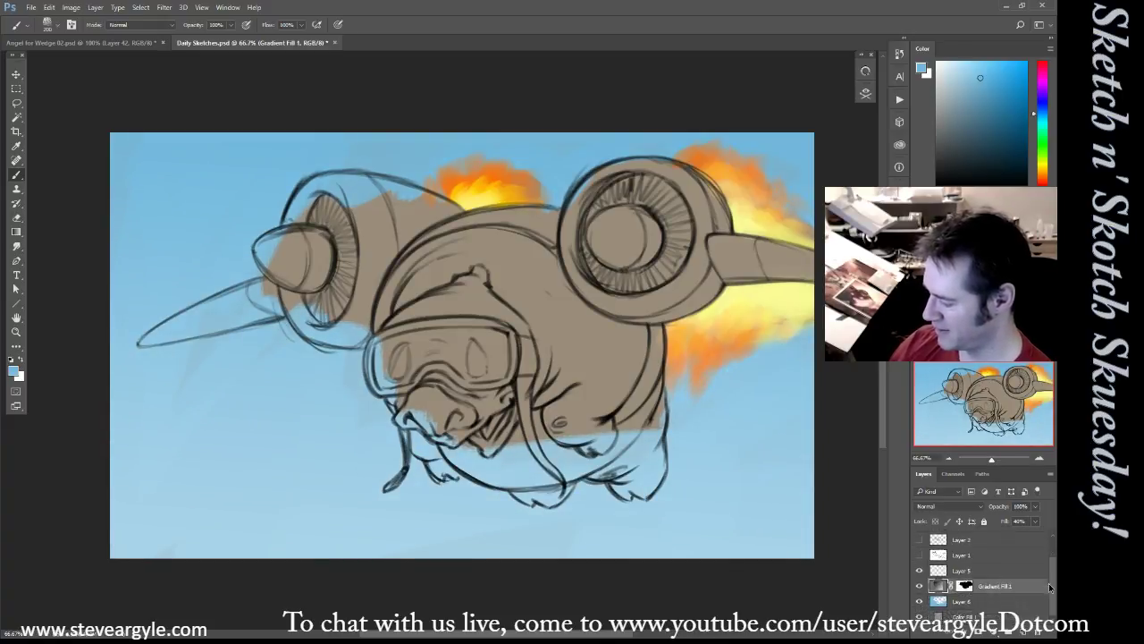
{"action": "left_click", "coordinate": [920, 601]}
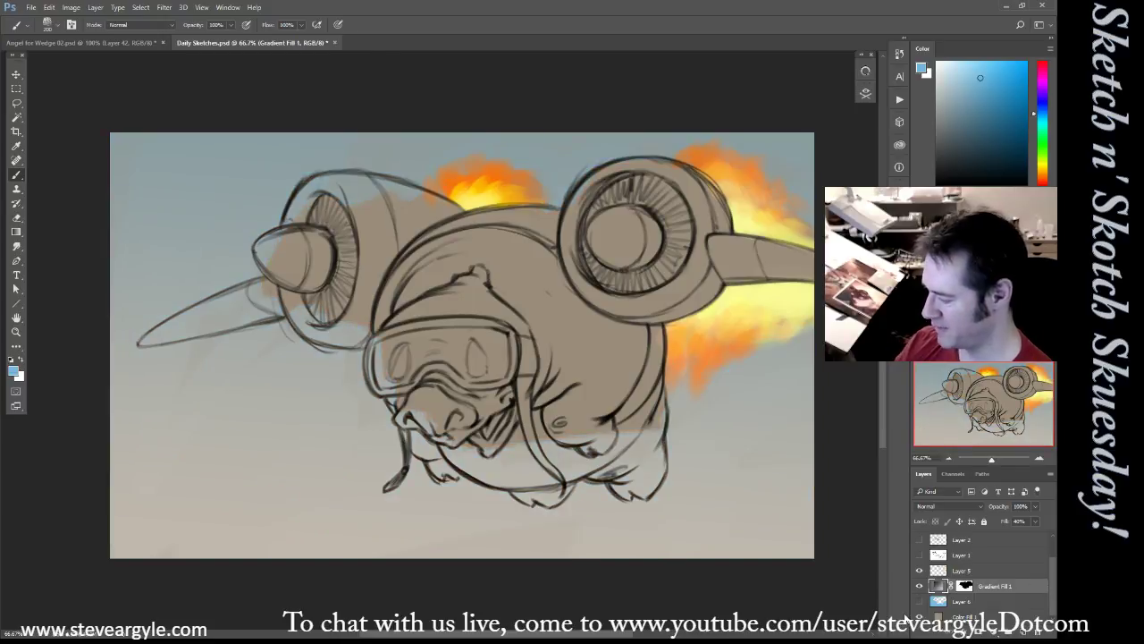
{"action": "left_click", "coordinate": [920, 601]}
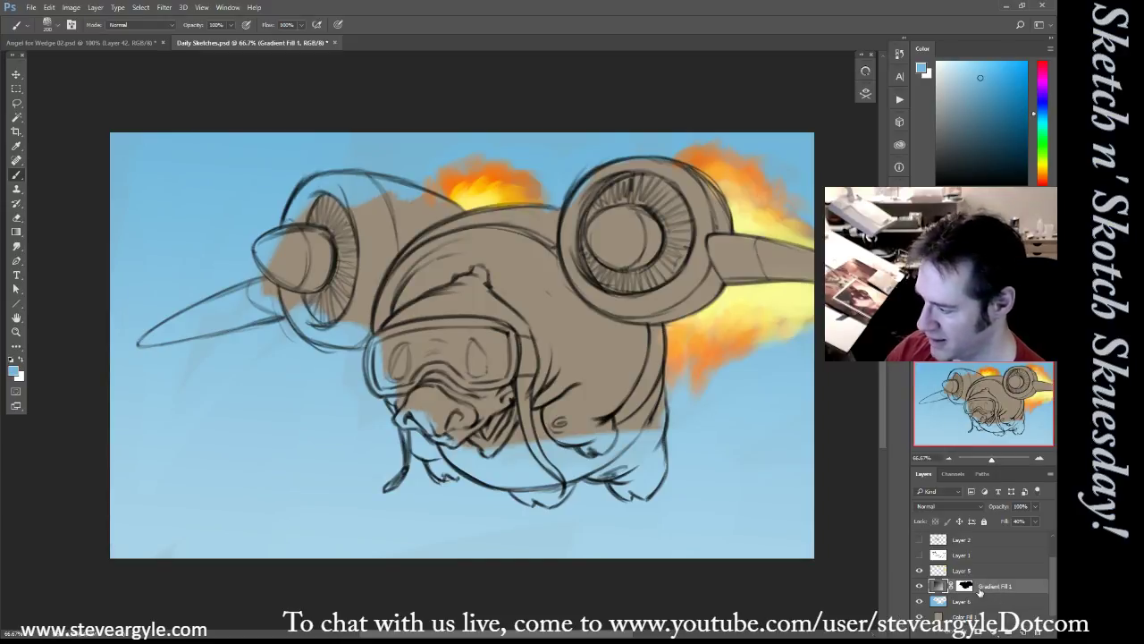
Add a layer above the flames and block in the pig's snout, belly and shoulder with salmon orange
{"action": "left_click", "coordinate": [977, 572]}
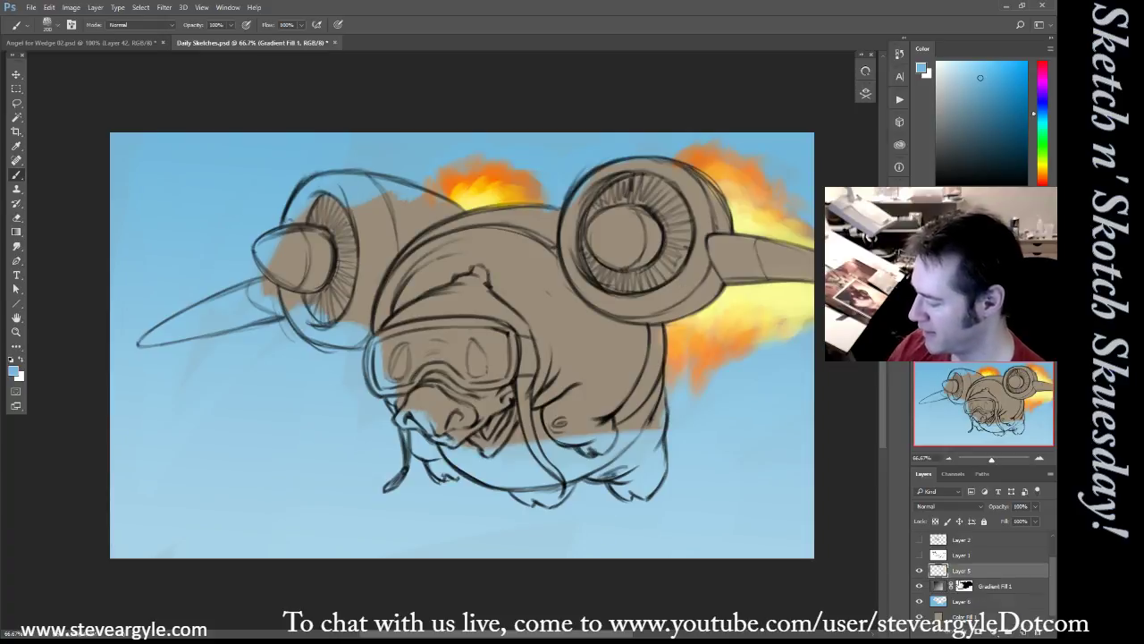
{"action": "key", "text": "ctrl+shift+alt+n"}
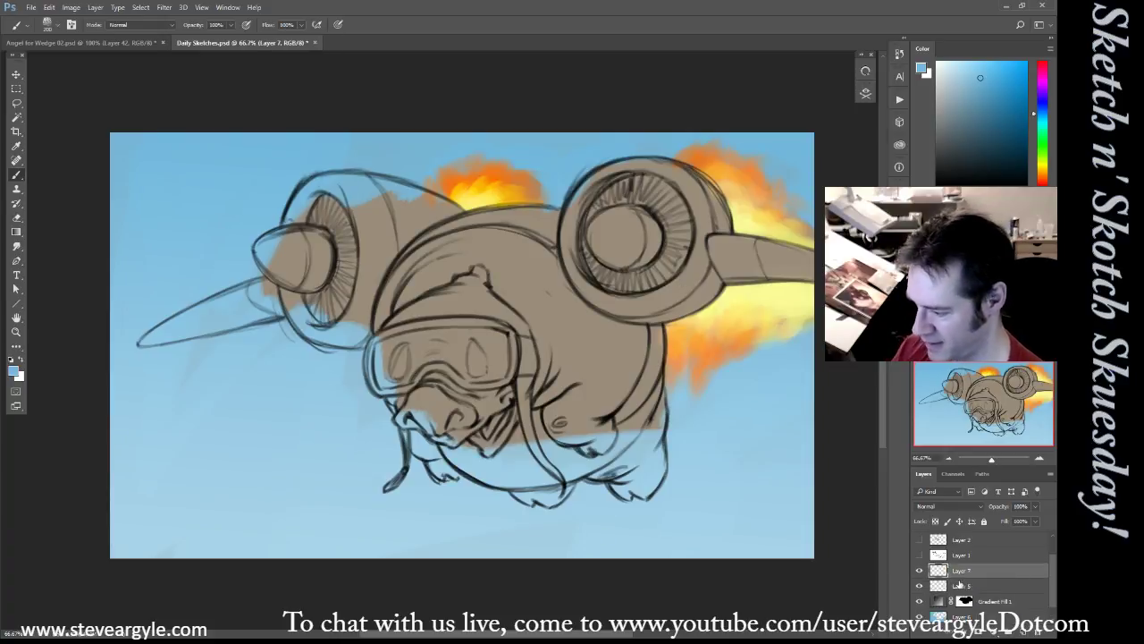
{"action": "left_click", "coordinate": [1043, 177]}
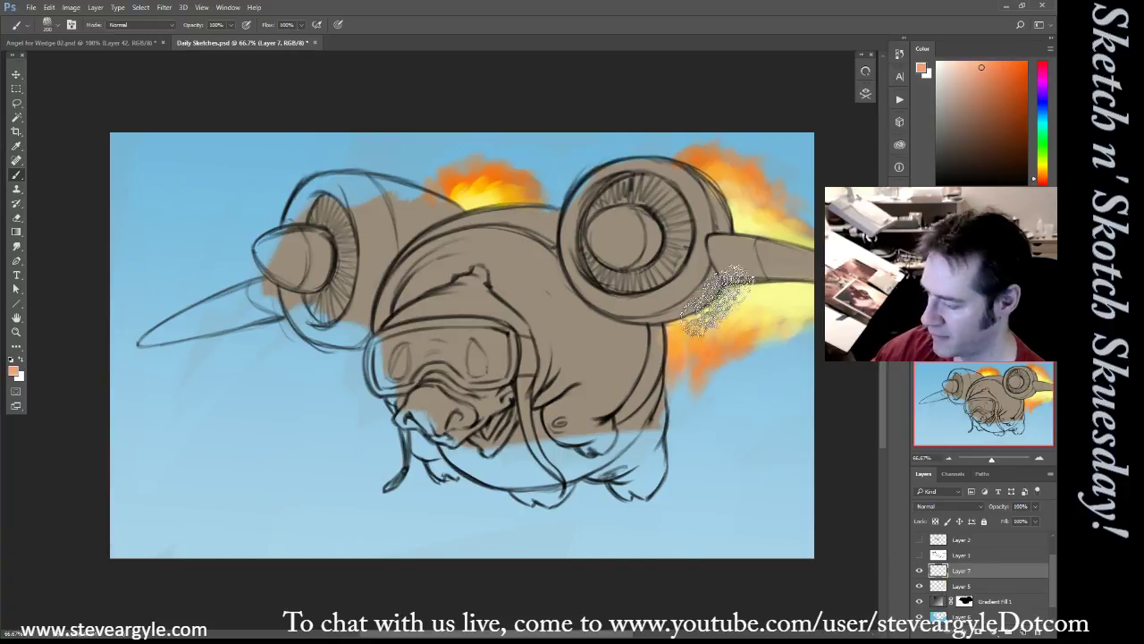
{"action": "mouse_move", "coordinate": [560, 357]}
{"action": "left_mouse_down"}
{"action": "mouse_move", "coordinate": [532, 416]}
{"action": "mouse_move", "coordinate": [559, 353]}
{"action": "mouse_move", "coordinate": [554, 405]}
{"action": "mouse_move", "coordinate": [545, 328]}
{"action": "mouse_move", "coordinate": [576, 366]}
{"action": "mouse_move", "coordinate": [585, 335]}
{"action": "mouse_move", "coordinate": [559, 407]}
{"action": "mouse_move", "coordinate": [583, 371]}
{"action": "mouse_move", "coordinate": [530, 308]}
{"action": "mouse_move", "coordinate": [550, 346]}
{"action": "mouse_move", "coordinate": [563, 337]}
{"action": "mouse_move", "coordinate": [557, 319]}
{"action": "mouse_move", "coordinate": [581, 333]}
{"action": "mouse_move", "coordinate": [552, 292]}
{"action": "mouse_move", "coordinate": [555, 316]}
{"action": "mouse_move", "coordinate": [596, 342]}
{"action": "mouse_move", "coordinate": [569, 409]}
{"action": "mouse_move", "coordinate": [603, 436]}
{"action": "mouse_move", "coordinate": [594, 453]}
{"action": "mouse_move", "coordinate": [608, 441]}
{"action": "mouse_move", "coordinate": [561, 465]}
{"action": "mouse_move", "coordinate": [619, 420]}
{"action": "mouse_move", "coordinate": [514, 468]}
{"action": "mouse_move", "coordinate": [460, 416]}
{"action": "mouse_move", "coordinate": [438, 450]}
{"action": "mouse_move", "coordinate": [423, 407]}
{"action": "mouse_move", "coordinate": [420, 429]}
{"action": "mouse_move", "coordinate": [449, 469]}
{"action": "mouse_move", "coordinate": [442, 443]}
{"action": "mouse_move", "coordinate": [449, 471]}
{"action": "mouse_move", "coordinate": [467, 460]}
{"action": "mouse_move", "coordinate": [433, 398]}
{"action": "mouse_move", "coordinate": [404, 402]}
{"action": "mouse_move", "coordinate": [417, 425]}
{"action": "mouse_move", "coordinate": [398, 402]}
{"action": "mouse_move", "coordinate": [402, 418]}
{"action": "mouse_move", "coordinate": [425, 411]}
{"action": "mouse_move", "coordinate": [412, 400]}
{"action": "mouse_move", "coordinate": [451, 386]}
{"action": "mouse_move", "coordinate": [437, 380]}
{"action": "mouse_move", "coordinate": [471, 414]}
{"action": "mouse_move", "coordinate": [429, 411]}
{"action": "mouse_move", "coordinate": [503, 398]}
{"action": "mouse_move", "coordinate": [455, 389]}
{"action": "mouse_move", "coordinate": [486, 402]}
{"action": "mouse_move", "coordinate": [512, 438]}
{"action": "left_mouse_up"}
{"action": "key", "text": "]"}
{"action": "key", "text": "]"}
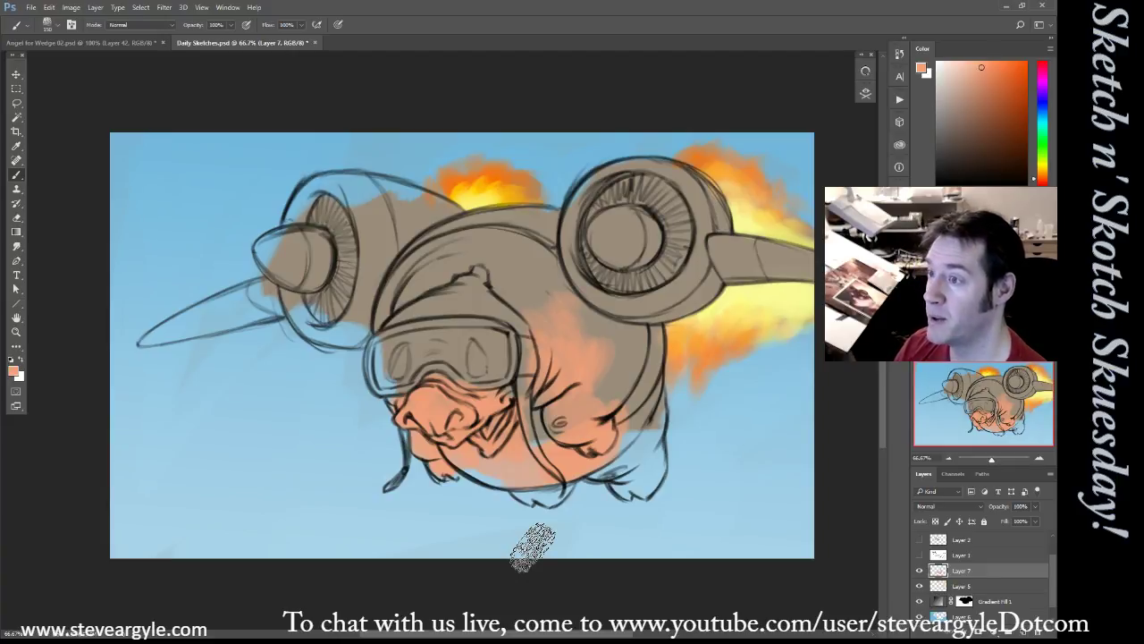
Extend the salmon skin color over the pig's front feet, side and hind leg
{"action": "key", "text": "["}
{"action": "key", "text": "["}
{"action": "mouse_move", "coordinate": [455, 437]}
{"action": "left_mouse_down"}
{"action": "mouse_move", "coordinate": [521, 478]}
{"action": "mouse_move", "coordinate": [451, 457]}
{"action": "mouse_move", "coordinate": [502, 469]}
{"action": "mouse_move", "coordinate": [480, 442]}
{"action": "mouse_move", "coordinate": [531, 463]}
{"action": "mouse_move", "coordinate": [560, 432]}
{"action": "mouse_move", "coordinate": [554, 452]}
{"action": "mouse_move", "coordinate": [549, 411]}
{"action": "mouse_move", "coordinate": [537, 407]}
{"action": "mouse_move", "coordinate": [559, 363]}
{"action": "mouse_move", "coordinate": [561, 439]}
{"action": "mouse_move", "coordinate": [581, 345]}
{"action": "mouse_move", "coordinate": [567, 422]}
{"action": "mouse_move", "coordinate": [624, 371]}
{"action": "mouse_move", "coordinate": [623, 389]}
{"action": "mouse_move", "coordinate": [597, 368]}
{"action": "mouse_move", "coordinate": [623, 348]}
{"action": "left_mouse_up"}
{"action": "key", "text": "]"}
{"action": "key", "text": "]"}
{"action": "key", "text": "]"}
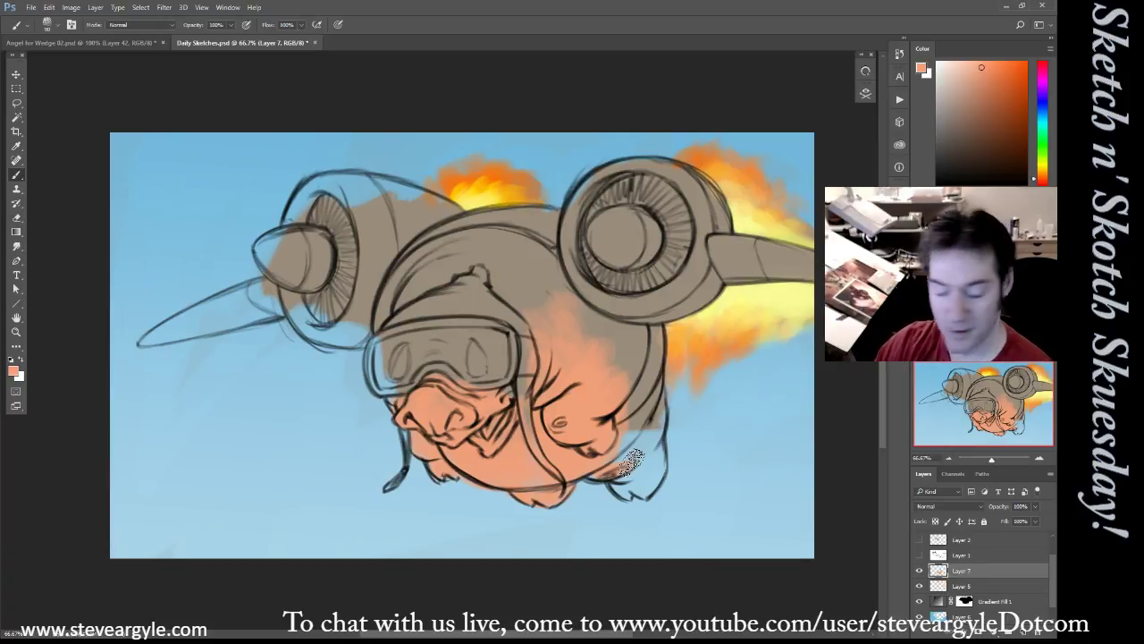
{"action": "left_click_drag", "start_coordinate": [658, 408], "coordinate": [628, 494]}
Fill the pig's flank and back with salmon up to the edges of the helmet and the right engine
{"action": "key", "text": "["}
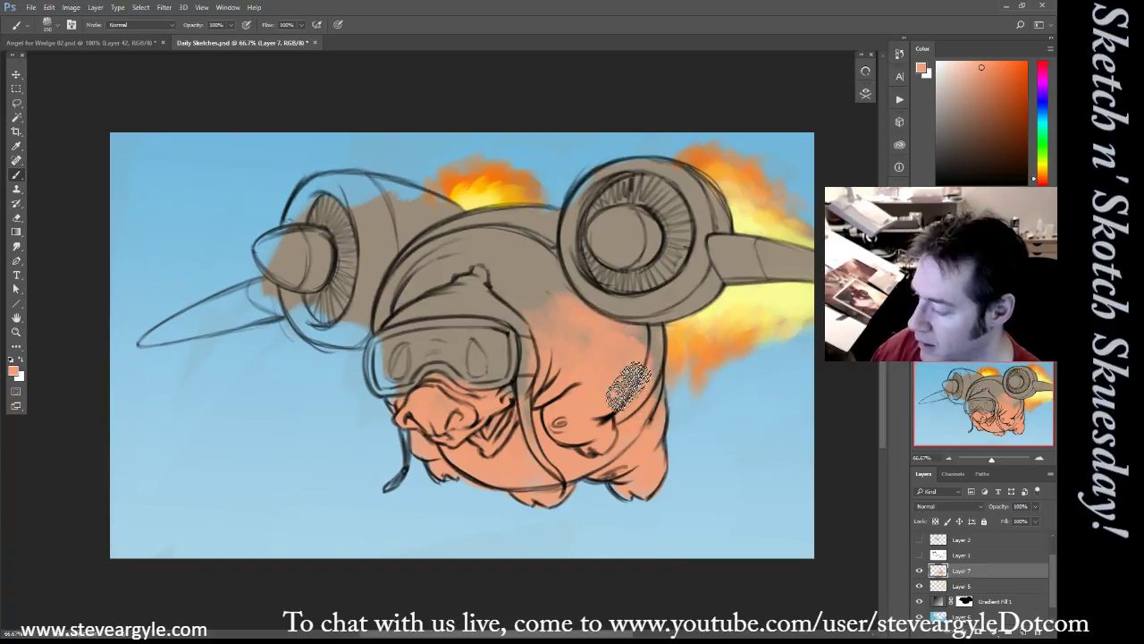
{"action": "mouse_move", "coordinate": [569, 355]}
{"action": "left_mouse_down"}
{"action": "mouse_move", "coordinate": [495, 246]}
{"action": "mouse_move", "coordinate": [548, 264]}
{"action": "mouse_move", "coordinate": [554, 280]}
{"action": "mouse_move", "coordinate": [524, 253]}
{"action": "mouse_move", "coordinate": [384, 309]}
{"action": "mouse_move", "coordinate": [455, 247]}
{"action": "mouse_move", "coordinate": [408, 269]}
{"action": "mouse_move", "coordinate": [472, 245]}
{"action": "mouse_move", "coordinate": [386, 310]}
{"action": "mouse_move", "coordinate": [479, 244]}
{"action": "mouse_move", "coordinate": [451, 239]}
{"action": "mouse_move", "coordinate": [501, 270]}
{"action": "left_mouse_up"}
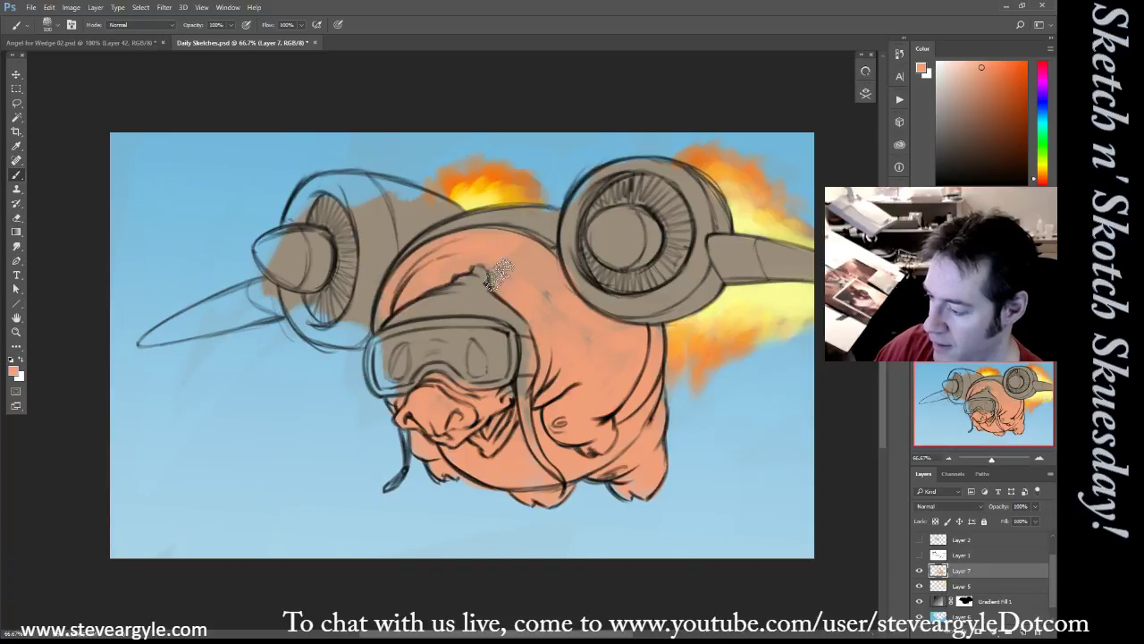
{"action": "key", "text": "]"}
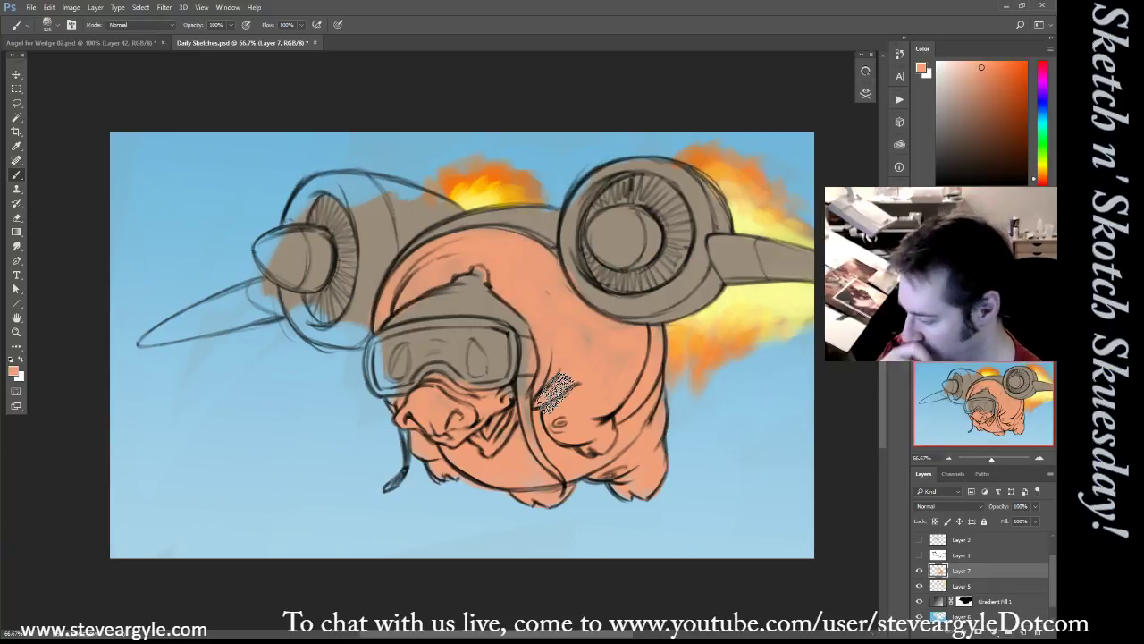
{"action": "mouse_move", "coordinate": [556, 391]}
{"action": "left_mouse_down"}
{"action": "mouse_move", "coordinate": [542, 486]}
{"action": "mouse_move", "coordinate": [583, 377]}
{"action": "mouse_move", "coordinate": [626, 336]}
{"action": "mouse_move", "coordinate": [598, 401]}
{"action": "mouse_move", "coordinate": [481, 452]}
{"action": "mouse_move", "coordinate": [526, 439]}
{"action": "mouse_move", "coordinate": [556, 327]}
{"action": "left_mouse_up"}
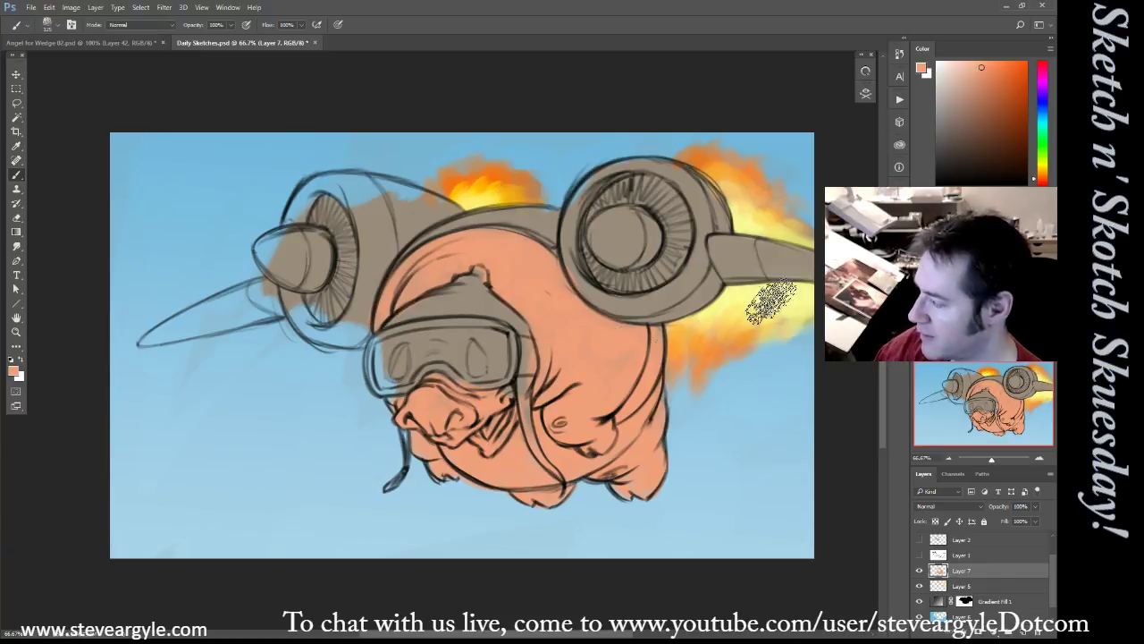
Choose a muted pink and brush mauve shadows over the creases behind the strap, the foreleg and the hind leg
{"action": "left_click", "coordinate": [1035, 74]}
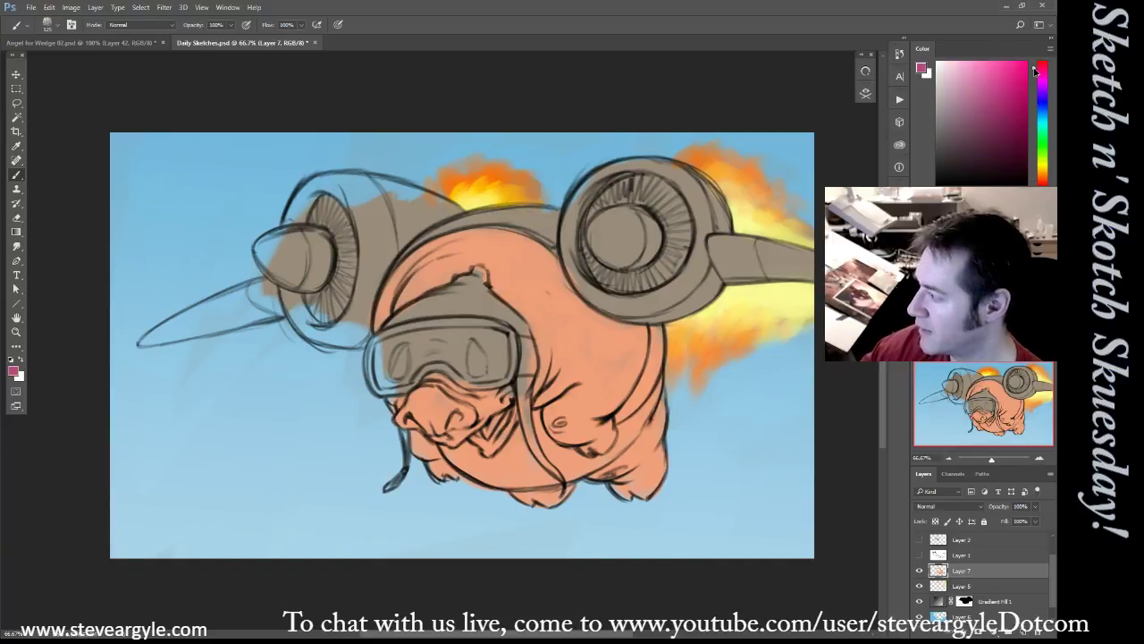
{"action": "left_click", "coordinate": [973, 104]}
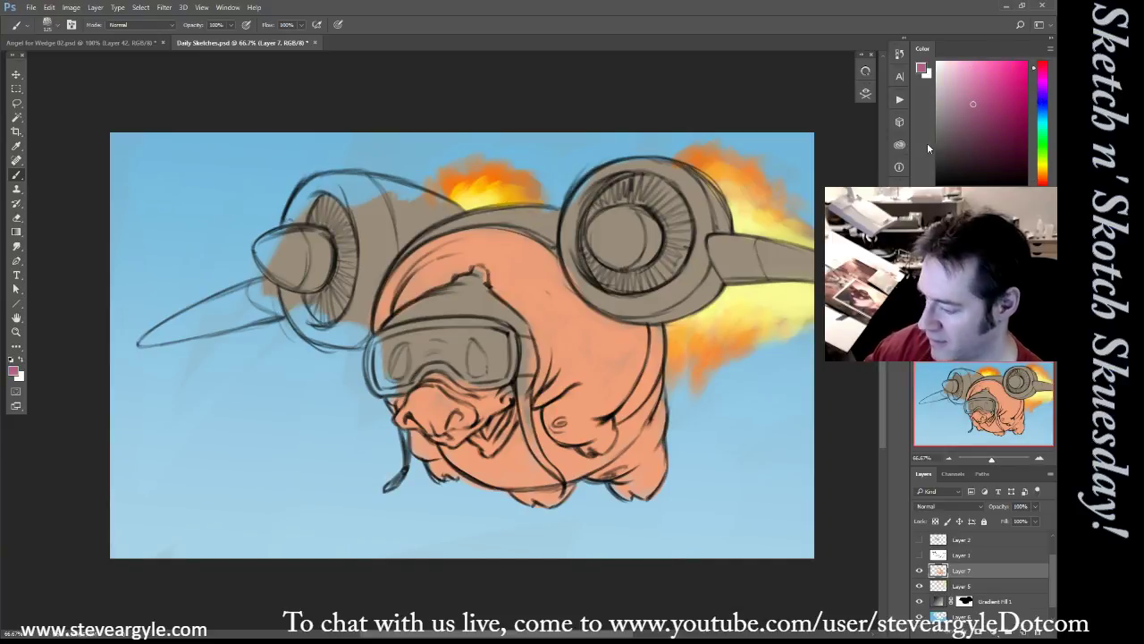
{"action": "left_click_drag", "start_coordinate": [541, 391], "coordinate": [586, 362]}
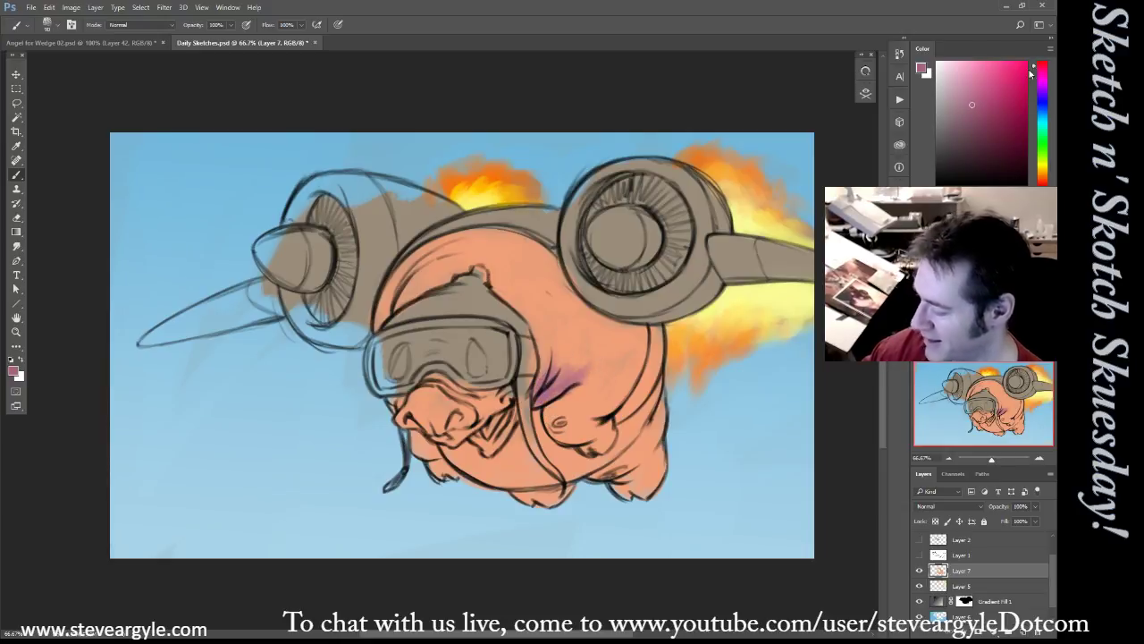
{"action": "left_click", "coordinate": [962, 101]}
{"action": "mouse_move", "coordinate": [561, 345]}
{"action": "left_mouse_down"}
{"action": "mouse_move", "coordinate": [566, 374]}
{"action": "mouse_move", "coordinate": [554, 412]}
{"action": "mouse_move", "coordinate": [572, 397]}
{"action": "mouse_move", "coordinate": [568, 409]}
{"action": "mouse_move", "coordinate": [622, 418]}
{"action": "mouse_move", "coordinate": [581, 401]}
{"action": "mouse_move", "coordinate": [593, 410]}
{"action": "mouse_move", "coordinate": [640, 370]}
{"action": "mouse_move", "coordinate": [597, 421]}
{"action": "mouse_move", "coordinate": [617, 403]}
{"action": "mouse_move", "coordinate": [558, 419]}
{"action": "mouse_move", "coordinate": [574, 439]}
{"action": "mouse_move", "coordinate": [622, 426]}
{"action": "mouse_move", "coordinate": [651, 369]}
{"action": "mouse_move", "coordinate": [603, 454]}
{"action": "mouse_move", "coordinate": [604, 480]}
{"action": "mouse_move", "coordinate": [631, 468]}
{"action": "mouse_move", "coordinate": [624, 492]}
{"action": "mouse_move", "coordinate": [664, 460]}
{"action": "mouse_move", "coordinate": [611, 493]}
{"action": "mouse_move", "coordinate": [655, 438]}
{"action": "left_mouse_up"}
Shade the pig's belly and front foot beneath the snout with mauve, using a smaller brush
{"action": "key", "text": "bracketleft"}
{"action": "key", "text": "bracketleft"}
{"action": "key", "text": "bracketleft"}
{"action": "key", "text": "bracketleft"}
{"action": "key", "text": "bracketleft"}
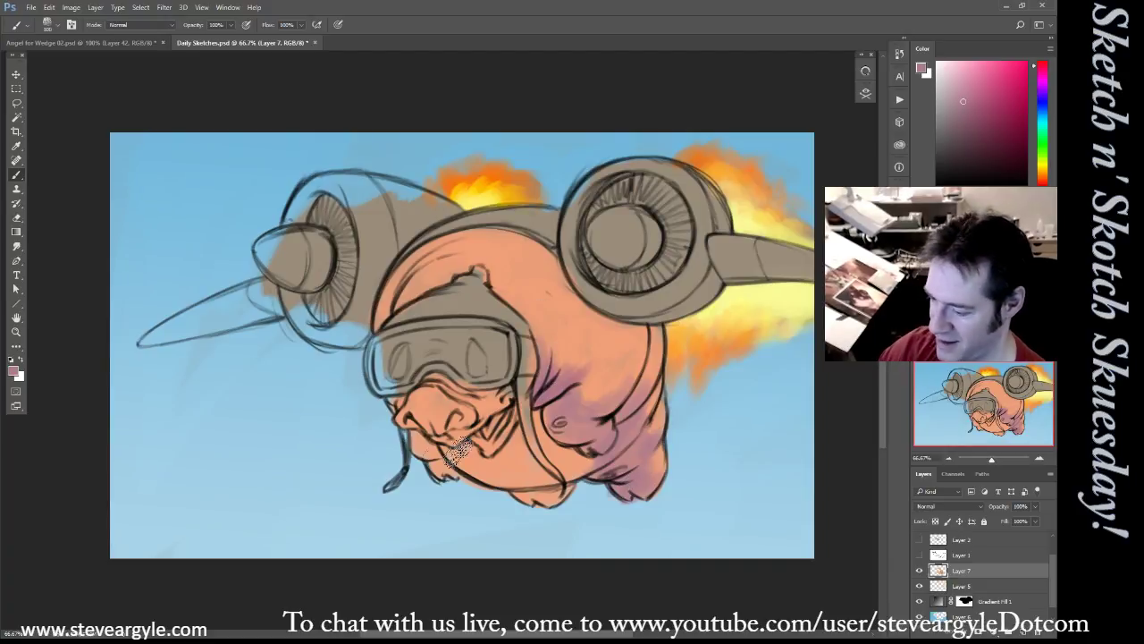
{"action": "key", "text": "["}
{"action": "mouse_move", "coordinate": [430, 445]}
{"action": "left_mouse_down"}
{"action": "mouse_move", "coordinate": [453, 478]}
{"action": "mouse_move", "coordinate": [515, 453]}
{"action": "mouse_move", "coordinate": [517, 427]}
{"action": "mouse_move", "coordinate": [488, 464]}
{"action": "mouse_move", "coordinate": [495, 478]}
{"action": "mouse_move", "coordinate": [522, 479]}
{"action": "mouse_move", "coordinate": [460, 460]}
{"action": "mouse_move", "coordinate": [496, 468]}
{"action": "mouse_move", "coordinate": [527, 456]}
{"action": "mouse_move", "coordinate": [549, 494]}
{"action": "mouse_move", "coordinate": [563, 489]}
{"action": "mouse_move", "coordinate": [523, 429]}
{"action": "mouse_move", "coordinate": [546, 454]}
{"action": "mouse_move", "coordinate": [539, 422]}
{"action": "mouse_move", "coordinate": [568, 469]}
{"action": "mouse_move", "coordinate": [552, 445]}
{"action": "mouse_move", "coordinate": [567, 467]}
{"action": "mouse_move", "coordinate": [596, 459]}
{"action": "mouse_move", "coordinate": [538, 486]}
{"action": "mouse_move", "coordinate": [595, 456]}
{"action": "mouse_move", "coordinate": [521, 477]}
{"action": "left_mouse_up"}
Brush mauve shadow above the foreleg and along the edge of the back beside the left engine, down to the front foot
{"action": "mouse_move", "coordinate": [573, 365]}
{"action": "left_mouse_down"}
{"action": "mouse_move", "coordinate": [564, 360]}
{"action": "mouse_move", "coordinate": [594, 330]}
{"action": "left_mouse_up"}
{"action": "key", "text": "["}
{"action": "mouse_move", "coordinate": [405, 261]}
{"action": "left_mouse_down"}
{"action": "mouse_move", "coordinate": [393, 308]}
{"action": "mouse_move", "coordinate": [407, 295]}
{"action": "mouse_move", "coordinate": [413, 438]}
{"action": "mouse_move", "coordinate": [410, 420]}
{"action": "mouse_move", "coordinate": [444, 464]}
{"action": "left_mouse_up"}
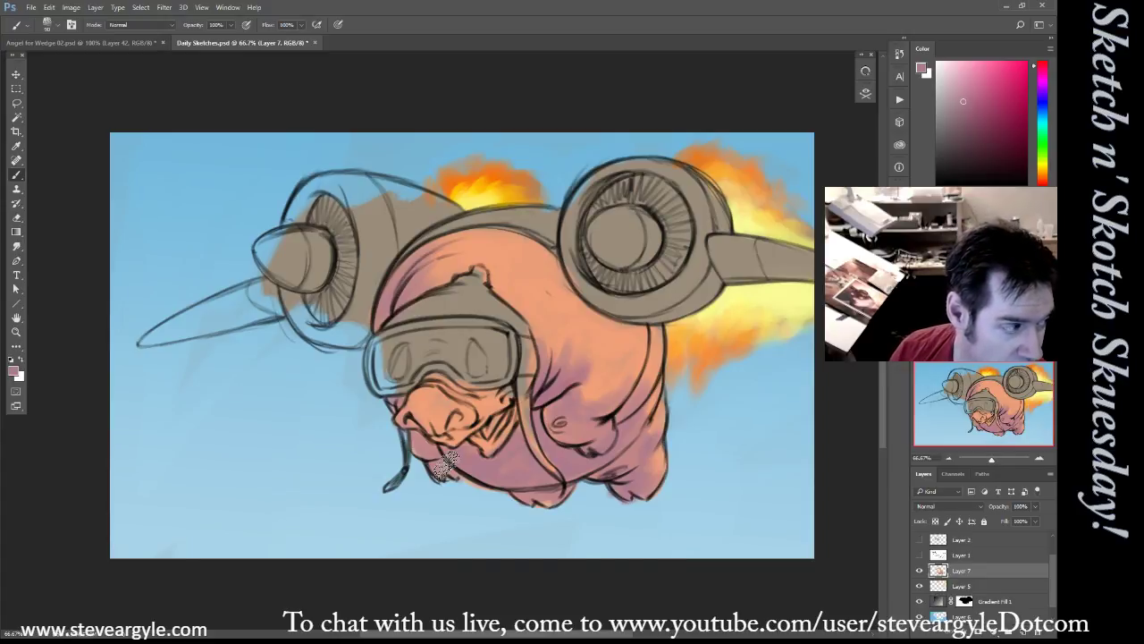
Deepen the mauve shading around the foreleg and the underside of the belly beside the helmet strap
{"action": "key", "text": "bracketleft"}
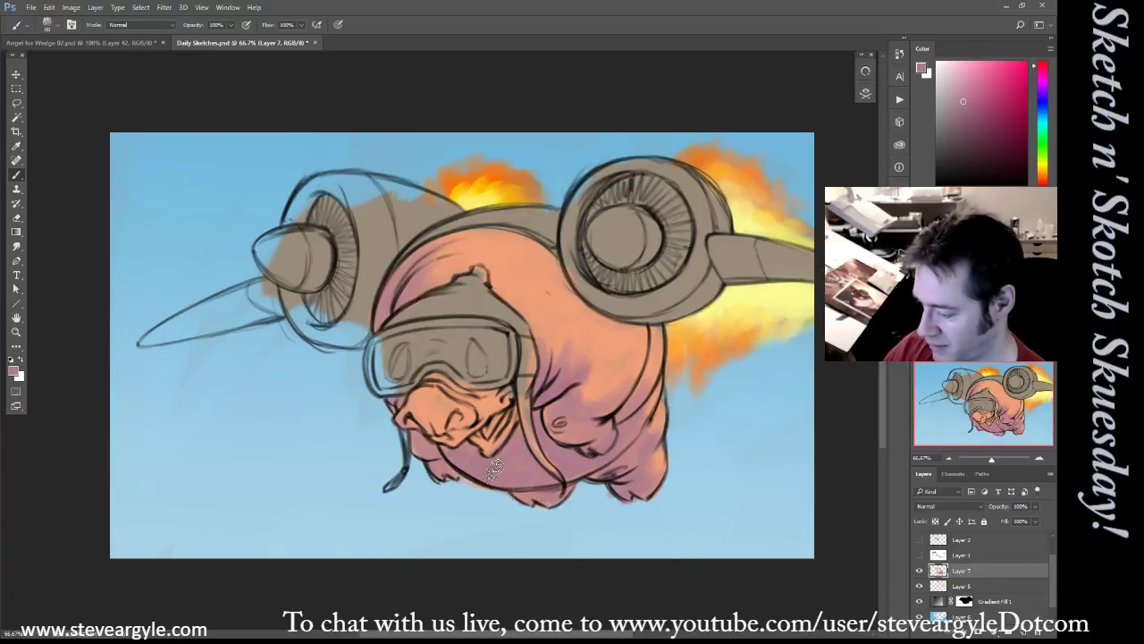
{"action": "key", "text": "bracketleft"}
{"action": "key", "text": "bracketright"}
{"action": "key", "text": "bracketright"}
{"action": "mouse_move", "coordinate": [574, 407]}
{"action": "left_mouse_down"}
{"action": "mouse_move", "coordinate": [627, 370]}
{"action": "mouse_move", "coordinate": [605, 416]}
{"action": "mouse_move", "coordinate": [652, 323]}
{"action": "mouse_move", "coordinate": [641, 396]}
{"action": "mouse_move", "coordinate": [654, 360]}
{"action": "mouse_move", "coordinate": [639, 390]}
{"action": "mouse_move", "coordinate": [576, 443]}
{"action": "mouse_move", "coordinate": [581, 474]}
{"action": "left_mouse_up"}
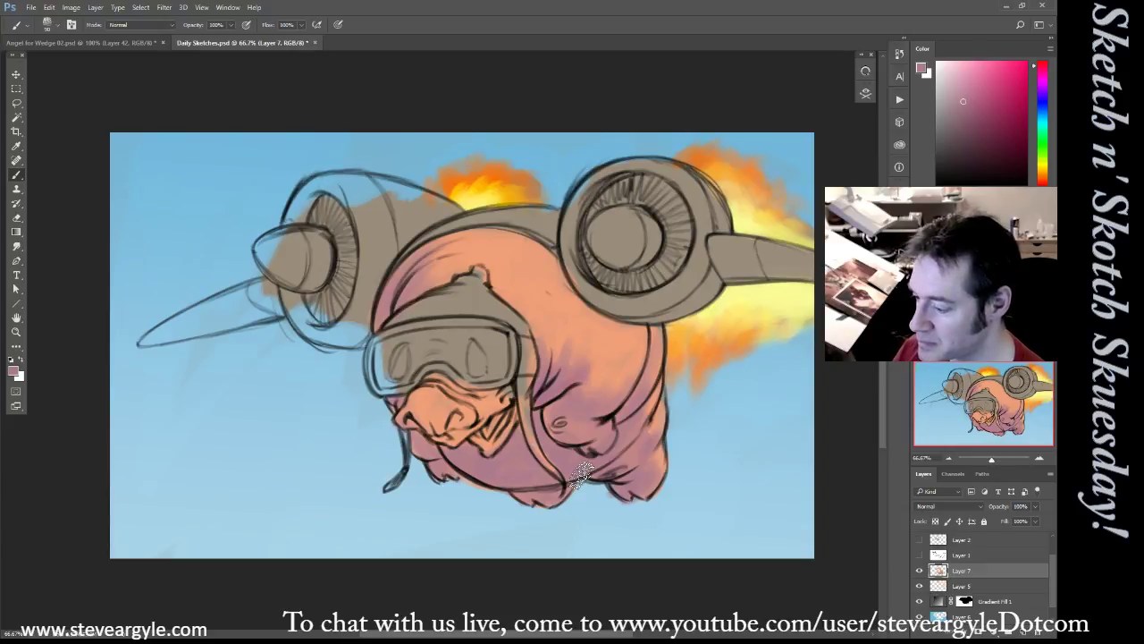
On a new layer, paint soft red-orange tints over the pig's side, hind leg and snout with an enlarged brush
{"action": "key", "text": "ctrl+shift+alt+n"}
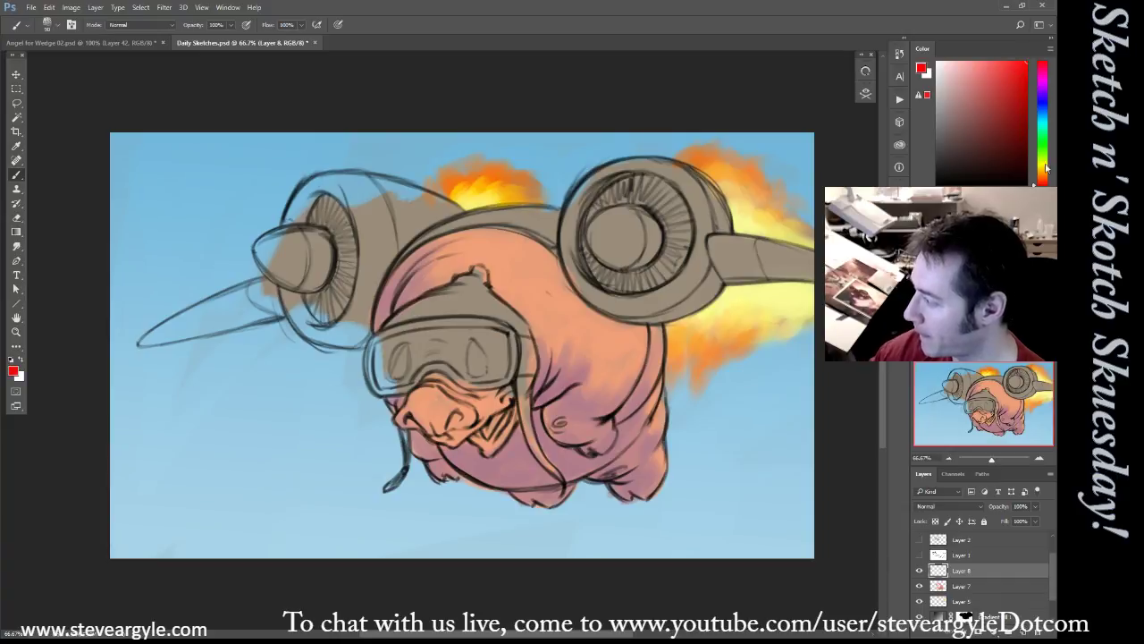
{"action": "left_click", "coordinate": [1040, 181]}
{"action": "key", "text": "bracketright"}
{"action": "key", "text": "bracketright"}
{"action": "key", "text": "bracketright"}
{"action": "key", "text": "bracketright"}
{"action": "mouse_move", "coordinate": [545, 342]}
{"action": "left_mouse_down"}
{"action": "mouse_move", "coordinate": [546, 371]}
{"action": "mouse_move", "coordinate": [564, 340]}
{"action": "mouse_move", "coordinate": [555, 380]}
{"action": "mouse_move", "coordinate": [640, 367]}
{"action": "mouse_move", "coordinate": [654, 398]}
{"action": "mouse_move", "coordinate": [664, 463]}
{"action": "left_mouse_up"}
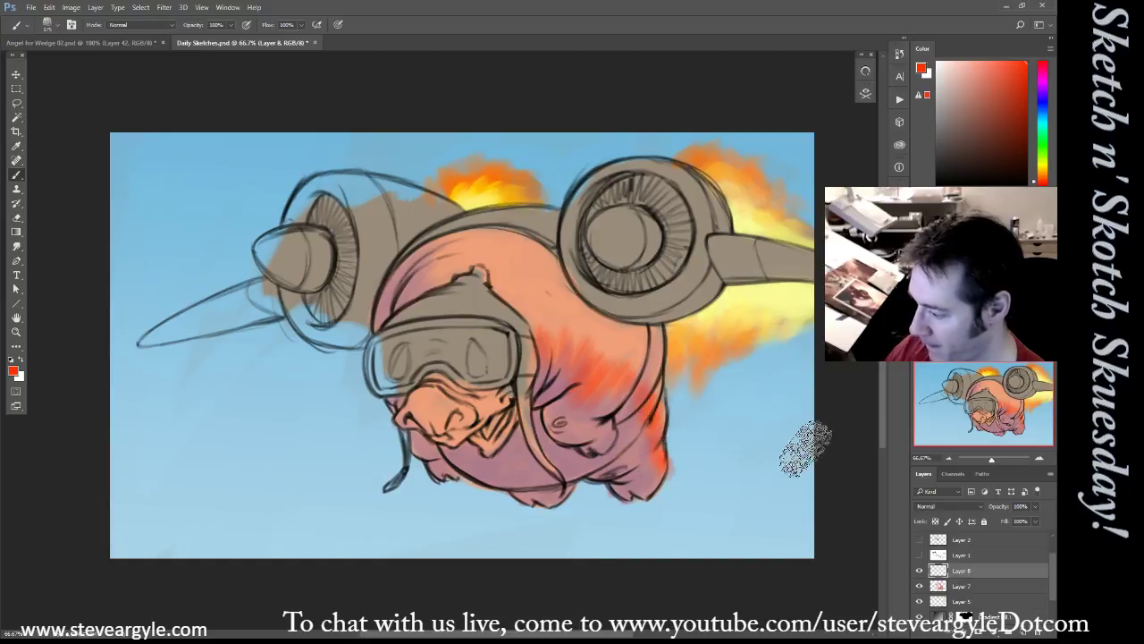
{"action": "mouse_move", "coordinate": [407, 407]}
{"action": "left_mouse_down"}
{"action": "mouse_move", "coordinate": [456, 390]}
{"action": "mouse_move", "coordinate": [404, 427]}
{"action": "mouse_move", "coordinate": [480, 423]}
{"action": "mouse_move", "coordinate": [444, 389]}
{"action": "mouse_move", "coordinate": [454, 424]}
{"action": "left_mouse_up"}
{"action": "key", "text": "bracketleft"}
{"action": "key", "text": "bracketleft"}
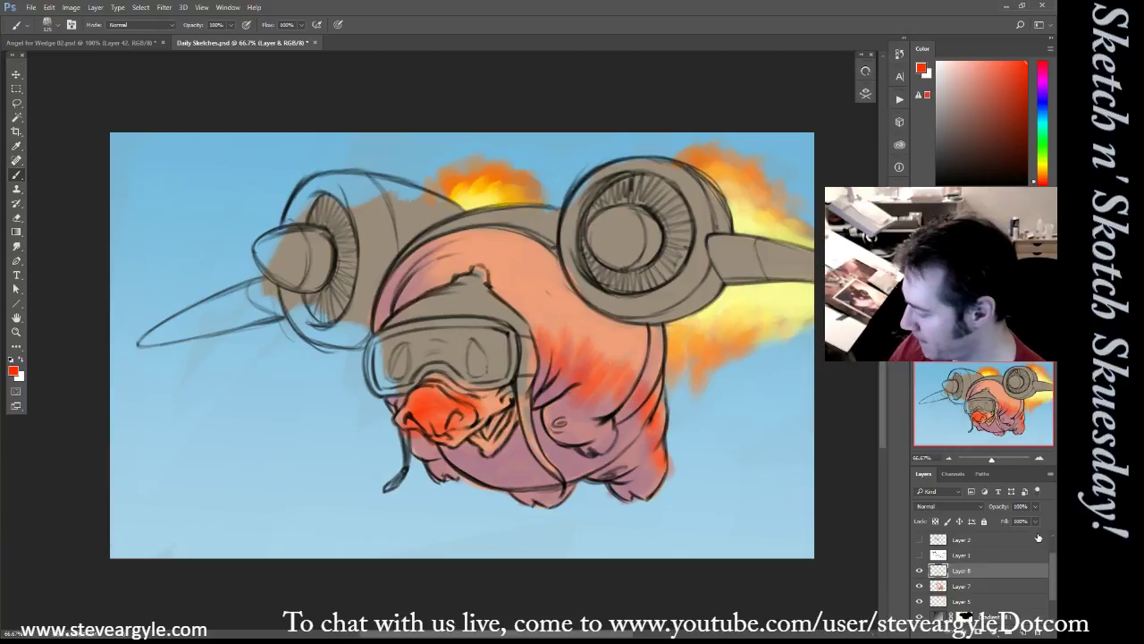
Set the red-orange tint layer to Overlay blending and lower its fill to 37%
{"action": "left_click", "coordinate": [966, 507]}
{"action": "left_click", "coordinate": [952, 476]}
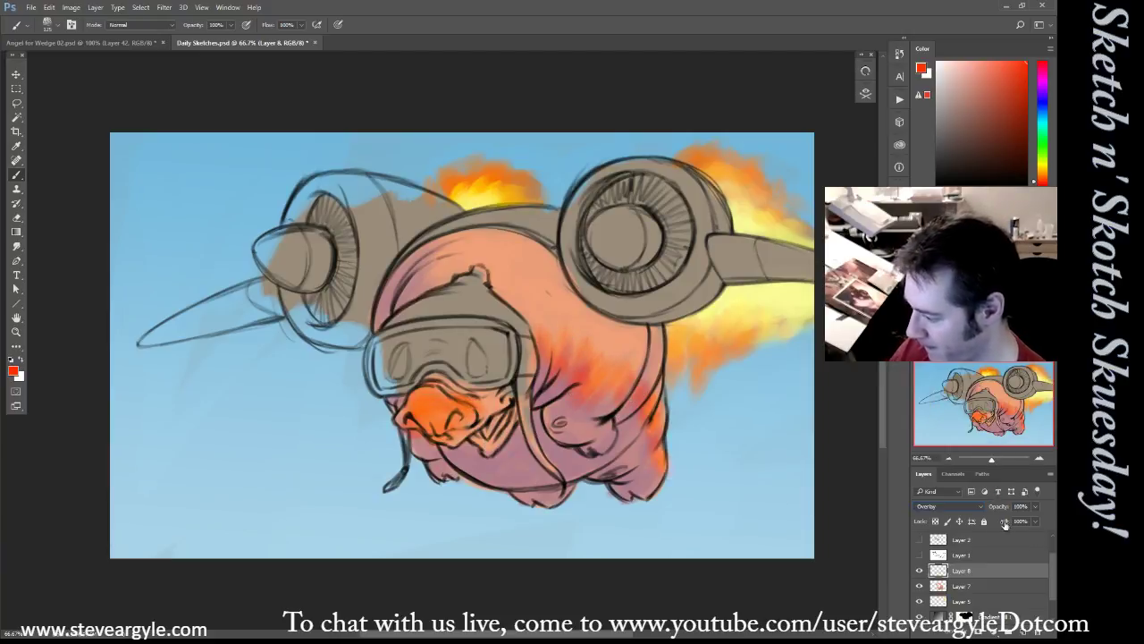
{"action": "left_click_drag", "start_coordinate": [1006, 536], "coordinate": [1002, 537]}
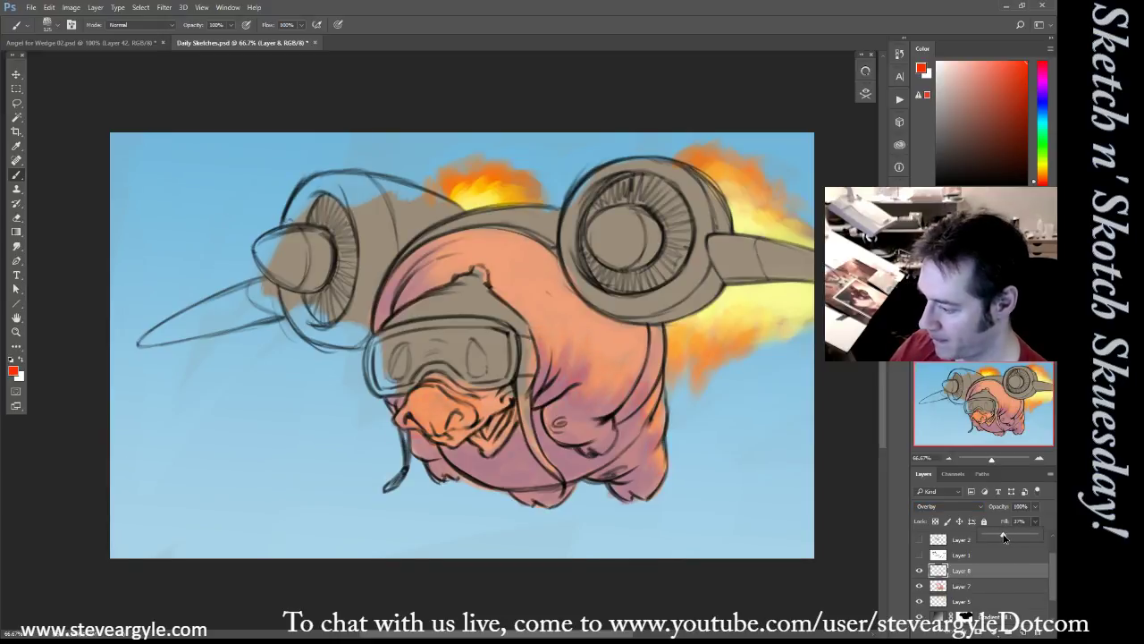
Paint pure red accents on the snout, mouth, elbow and leg folds on another new layer, and reduce that layer's fill
{"action": "key", "text": "ctrl+shift+alt+n"}
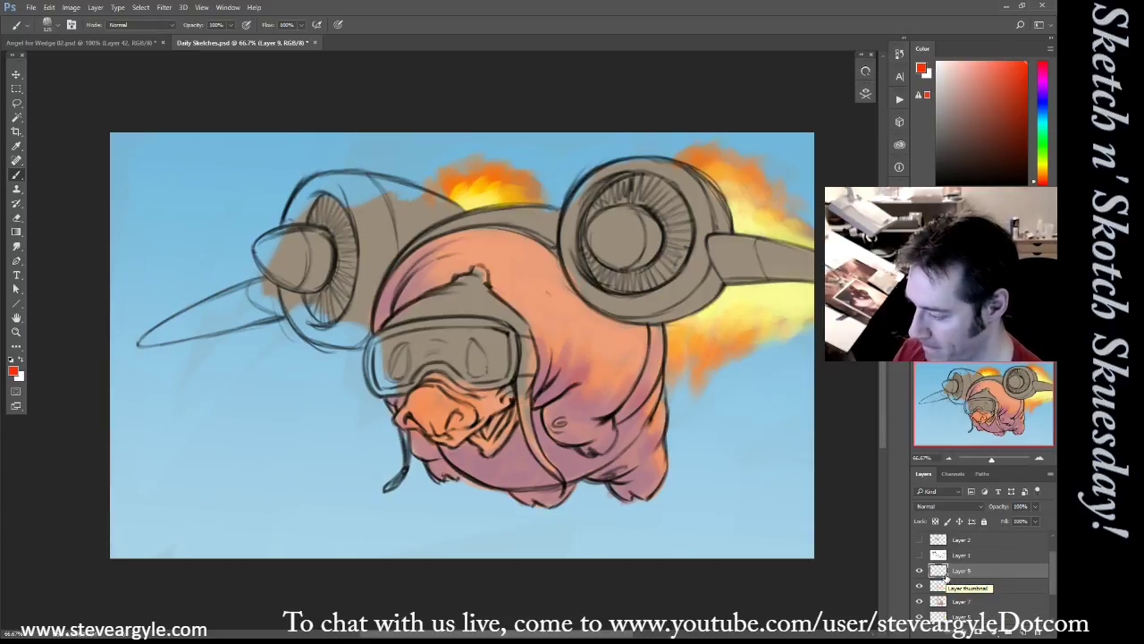
{"action": "left_click", "coordinate": [1037, 183]}
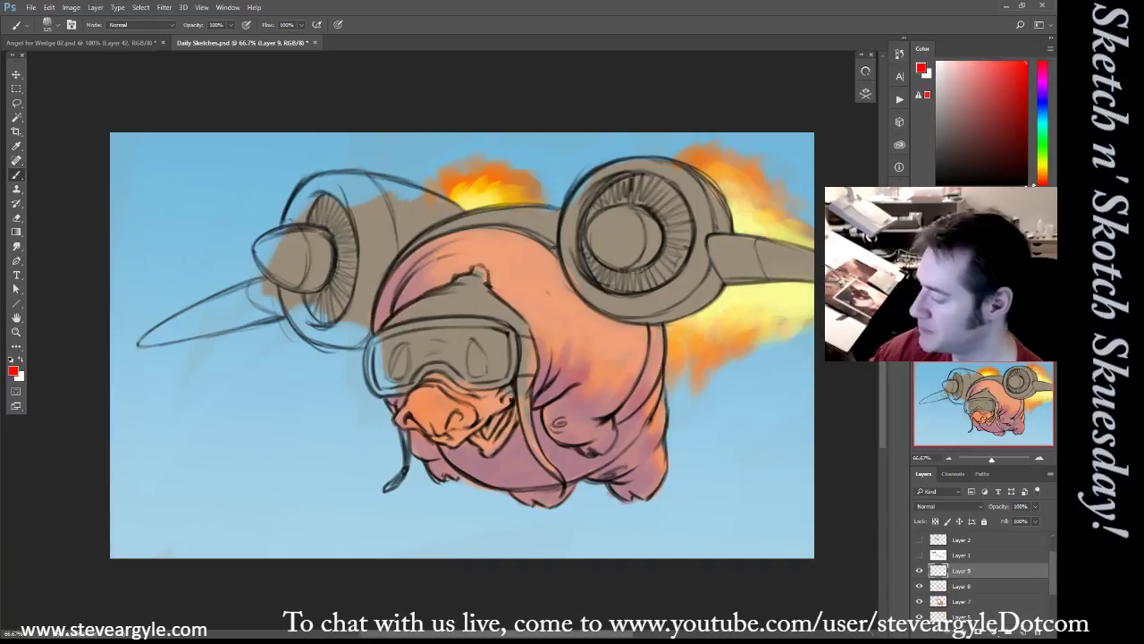
{"action": "mouse_move", "coordinate": [422, 392]}
{"action": "left_mouse_down"}
{"action": "mouse_move", "coordinate": [448, 405]}
{"action": "mouse_move", "coordinate": [411, 404]}
{"action": "mouse_move", "coordinate": [434, 396]}
{"action": "mouse_move", "coordinate": [398, 419]}
{"action": "mouse_move", "coordinate": [431, 430]}
{"action": "mouse_move", "coordinate": [415, 423]}
{"action": "mouse_move", "coordinate": [421, 408]}
{"action": "mouse_move", "coordinate": [438, 434]}
{"action": "left_mouse_up"}
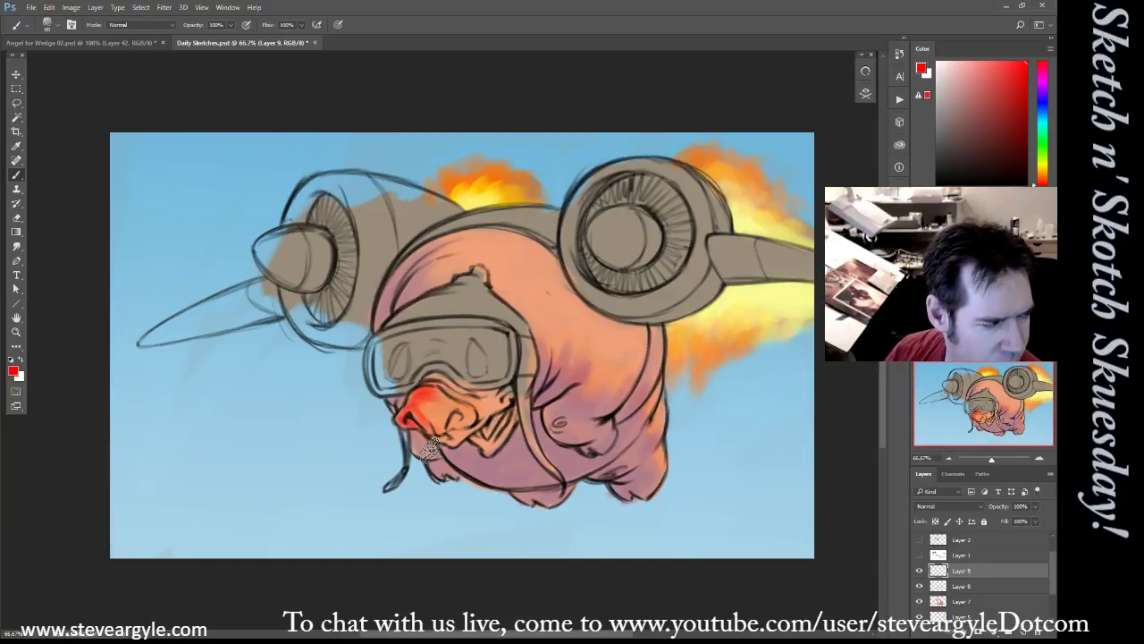
{"action": "mouse_move", "coordinate": [429, 452]}
{"action": "left_mouse_down"}
{"action": "mouse_move", "coordinate": [427, 396]}
{"action": "mouse_move", "coordinate": [449, 434]}
{"action": "mouse_move", "coordinate": [413, 403]}
{"action": "mouse_move", "coordinate": [443, 397]}
{"action": "mouse_move", "coordinate": [478, 416]}
{"action": "mouse_move", "coordinate": [460, 406]}
{"action": "mouse_move", "coordinate": [458, 424]}
{"action": "mouse_move", "coordinate": [413, 394]}
{"action": "mouse_move", "coordinate": [400, 420]}
{"action": "mouse_move", "coordinate": [427, 404]}
{"action": "mouse_move", "coordinate": [442, 436]}
{"action": "mouse_move", "coordinate": [428, 429]}
{"action": "mouse_move", "coordinate": [439, 413]}
{"action": "mouse_move", "coordinate": [445, 436]}
{"action": "mouse_move", "coordinate": [479, 404]}
{"action": "mouse_move", "coordinate": [493, 442]}
{"action": "mouse_move", "coordinate": [478, 432]}
{"action": "mouse_move", "coordinate": [508, 408]}
{"action": "mouse_move", "coordinate": [489, 448]}
{"action": "mouse_move", "coordinate": [475, 438]}
{"action": "mouse_move", "coordinate": [481, 450]}
{"action": "mouse_move", "coordinate": [516, 422]}
{"action": "mouse_move", "coordinate": [489, 452]}
{"action": "mouse_move", "coordinate": [514, 399]}
{"action": "mouse_move", "coordinate": [503, 392]}
{"action": "mouse_move", "coordinate": [516, 404]}
{"action": "mouse_move", "coordinate": [482, 408]}
{"action": "left_mouse_up"}
{"action": "mouse_move", "coordinate": [539, 351]}
{"action": "left_mouse_down"}
{"action": "mouse_move", "coordinate": [543, 385]}
{"action": "mouse_move", "coordinate": [533, 322]}
{"action": "mouse_move", "coordinate": [548, 374]}
{"action": "mouse_move", "coordinate": [544, 322]}
{"action": "mouse_move", "coordinate": [554, 339]}
{"action": "mouse_move", "coordinate": [555, 367]}
{"action": "mouse_move", "coordinate": [530, 313]}
{"action": "mouse_move", "coordinate": [552, 417]}
{"action": "mouse_move", "coordinate": [573, 423]}
{"action": "mouse_move", "coordinate": [576, 410]}
{"action": "mouse_move", "coordinate": [556, 434]}
{"action": "mouse_move", "coordinate": [580, 412]}
{"action": "mouse_move", "coordinate": [624, 434]}
{"action": "mouse_move", "coordinate": [628, 471]}
{"action": "mouse_move", "coordinate": [638, 460]}
{"action": "mouse_move", "coordinate": [595, 471]}
{"action": "mouse_move", "coordinate": [632, 458]}
{"action": "left_mouse_up"}
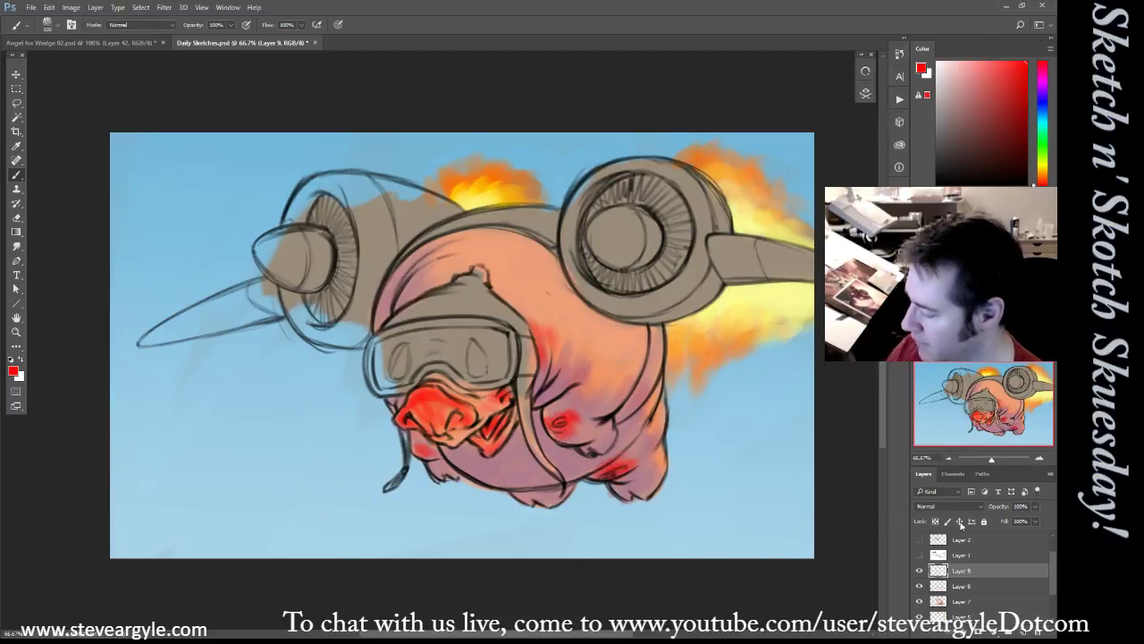
{"action": "left_click_drag", "start_coordinate": [1018, 533], "coordinate": [1013, 532]}
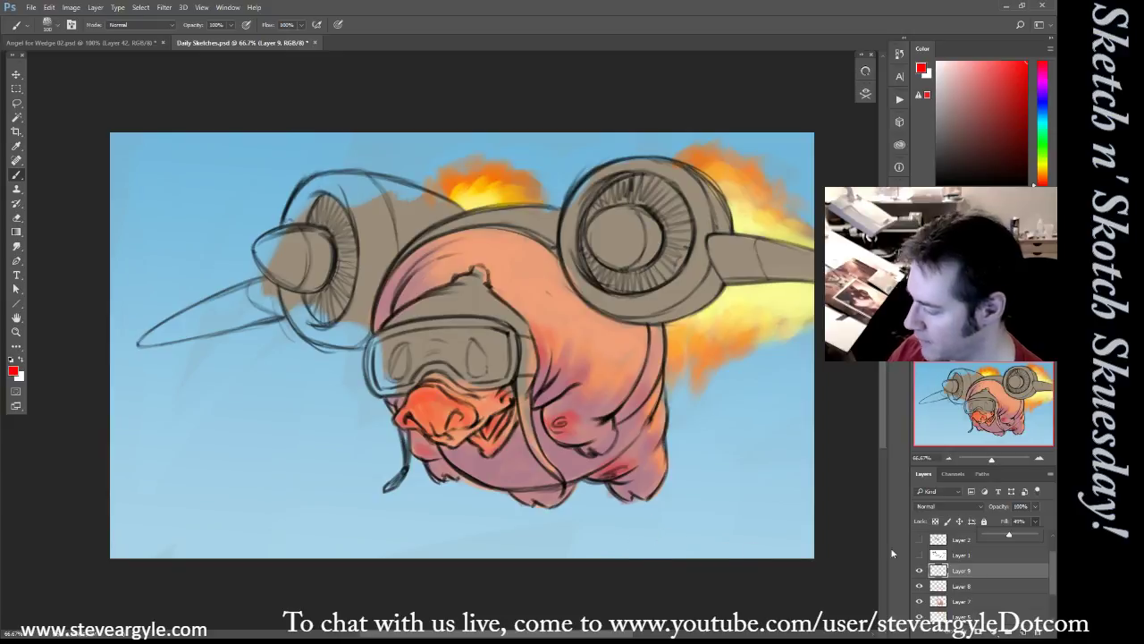
Mix a pale yellow-orange from the body colour and brush a soft highlight onto the pig's upper back
{"action": "left_click", "coordinate": [566, 308], "text": "alt"}
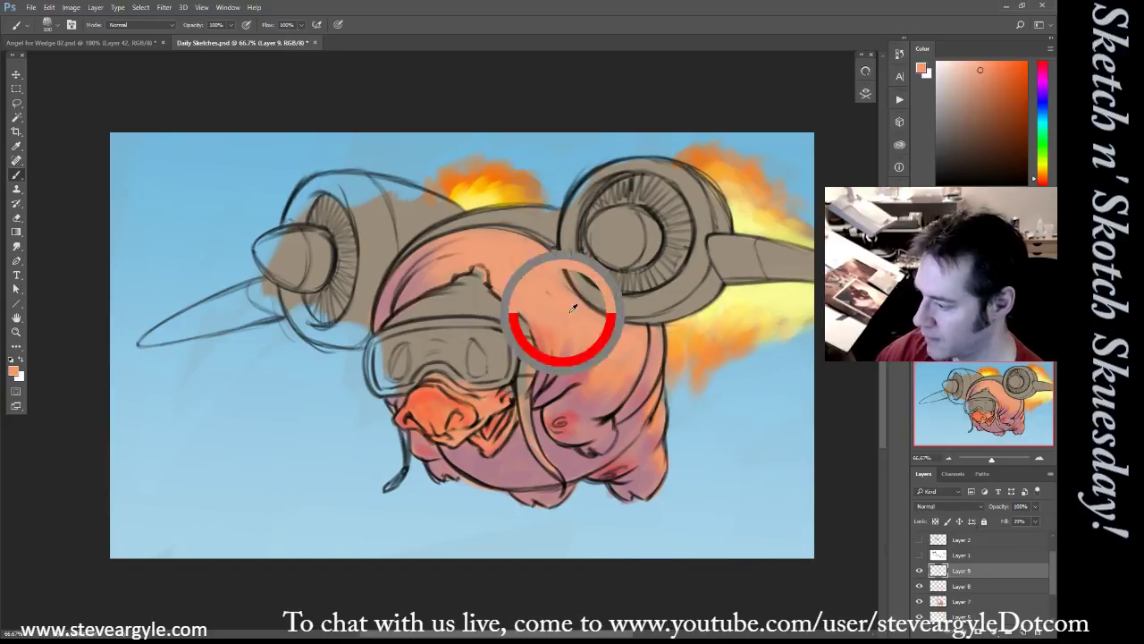
{"action": "left_click_drag", "start_coordinate": [1035, 181], "coordinate": [1034, 177]}
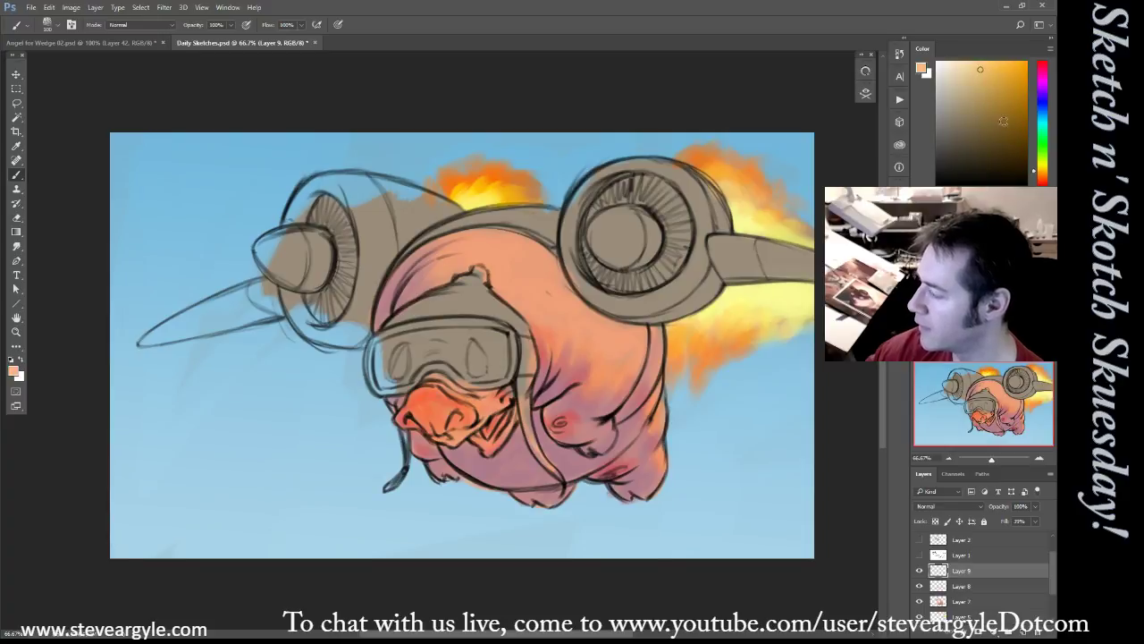
{"action": "left_click_drag", "start_coordinate": [978, 60], "coordinate": [972, 61]}
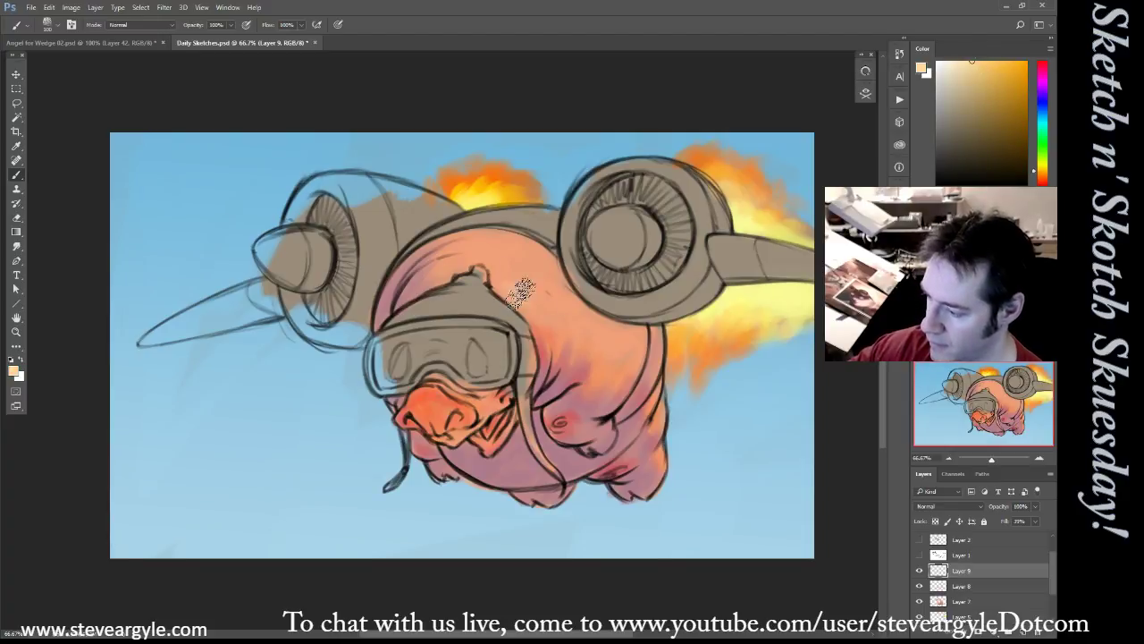
{"action": "key", "text": "]"}
{"action": "key", "text": "]"}
{"action": "mouse_move", "coordinate": [554, 303]}
{"action": "left_mouse_down"}
{"action": "mouse_move", "coordinate": [515, 253]}
{"action": "mouse_move", "coordinate": [548, 262]}
{"action": "mouse_move", "coordinate": [503, 237]}
{"action": "mouse_move", "coordinate": [544, 267]}
{"action": "mouse_move", "coordinate": [510, 284]}
{"action": "left_mouse_up"}
Build up the back highlight in creamy white on a new layer and add a small highlight to the snout
{"action": "key", "text": "bracketleft"}
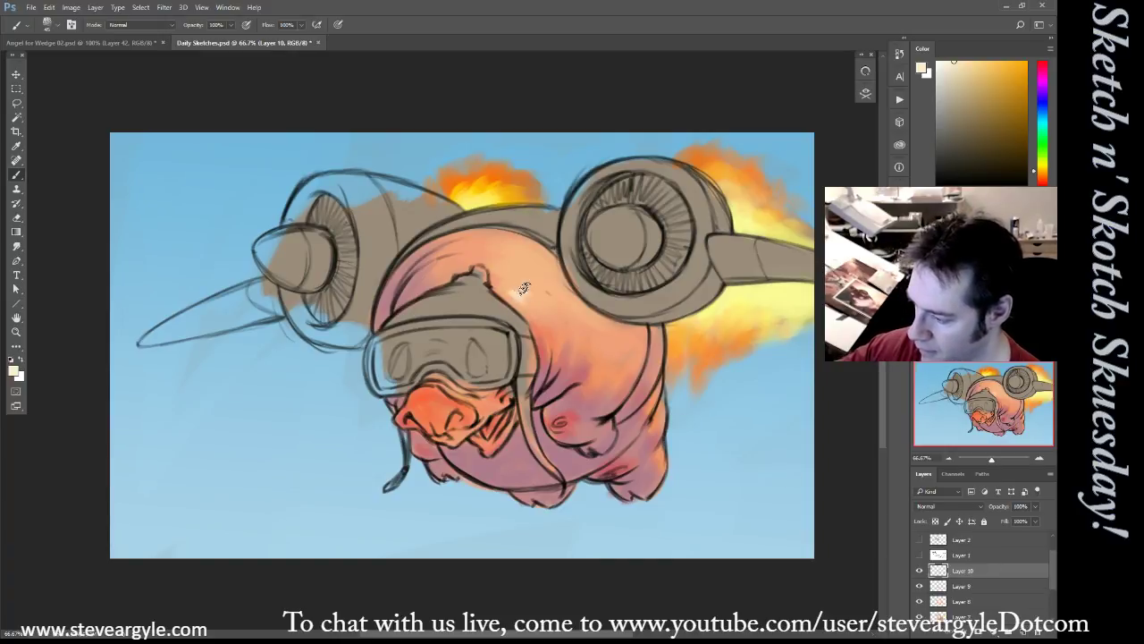
{"action": "mouse_move", "coordinate": [538, 291]}
{"action": "left_mouse_down"}
{"action": "mouse_move", "coordinate": [547, 297]}
{"action": "mouse_move", "coordinate": [533, 270]}
{"action": "mouse_move", "coordinate": [551, 279]}
{"action": "left_mouse_up"}
{"action": "key", "text": "bracketright"}
{"action": "key", "text": "bracketright"}
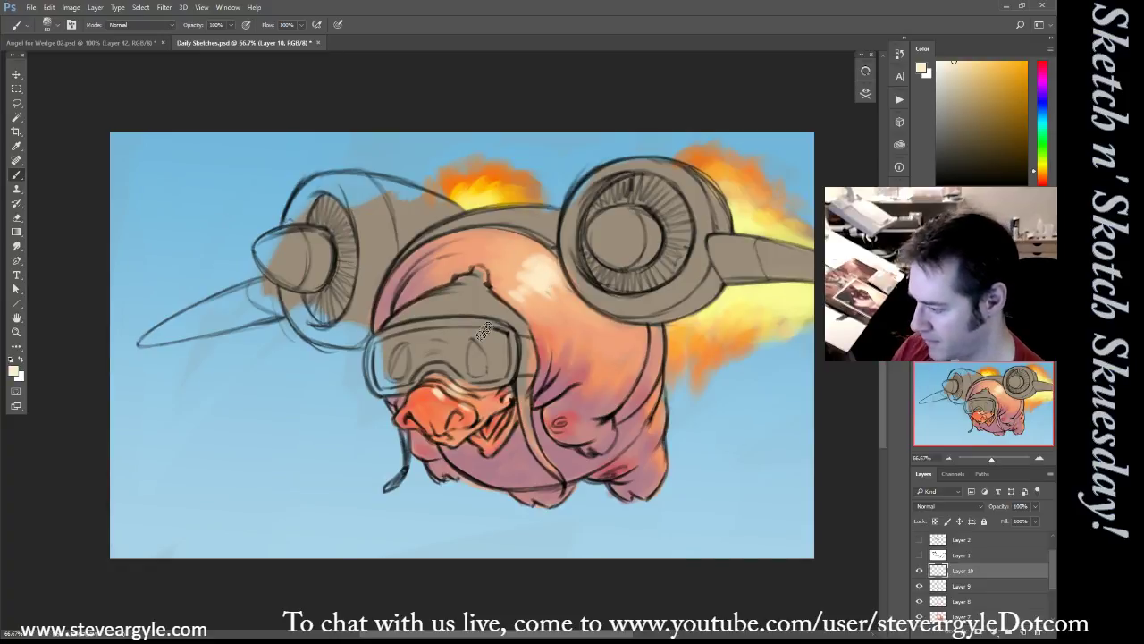
Sample the mauve body shade and paint the near engine's cast shadow along the pig's back
{"action": "left_click", "coordinate": [611, 435], "text": "alt"}
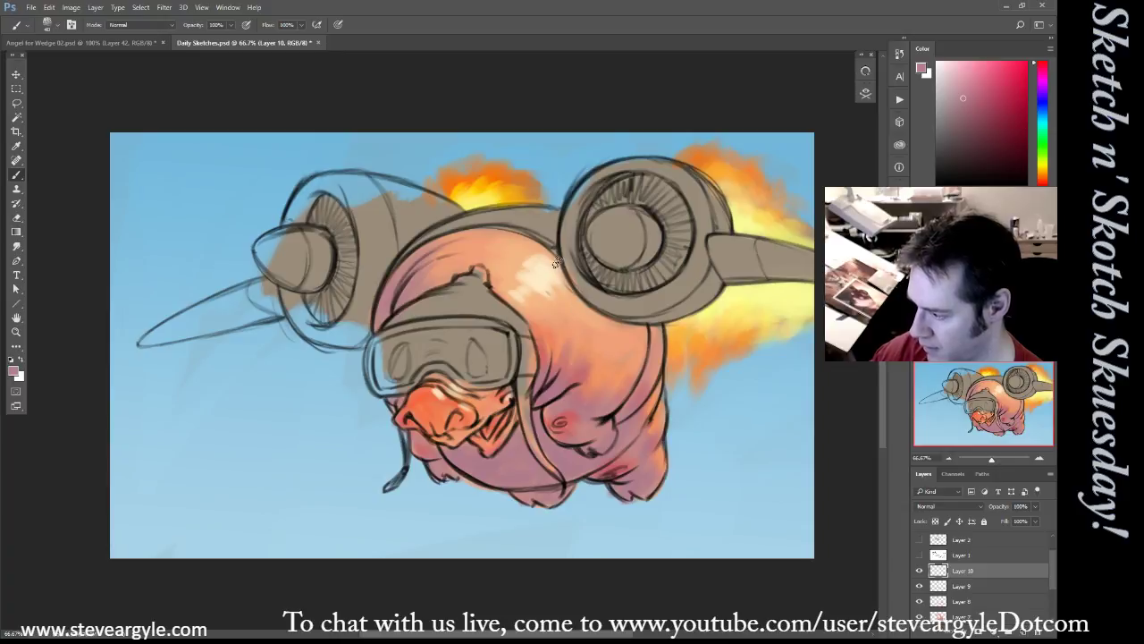
{"action": "key", "text": "]"}
{"action": "mouse_move", "coordinate": [590, 318]}
{"action": "left_mouse_down"}
{"action": "mouse_move", "coordinate": [565, 284]}
{"action": "mouse_move", "coordinate": [593, 312]}
{"action": "mouse_move", "coordinate": [572, 310]}
{"action": "mouse_move", "coordinate": [604, 308]}
{"action": "mouse_move", "coordinate": [621, 329]}
{"action": "mouse_move", "coordinate": [581, 293]}
{"action": "left_mouse_up"}
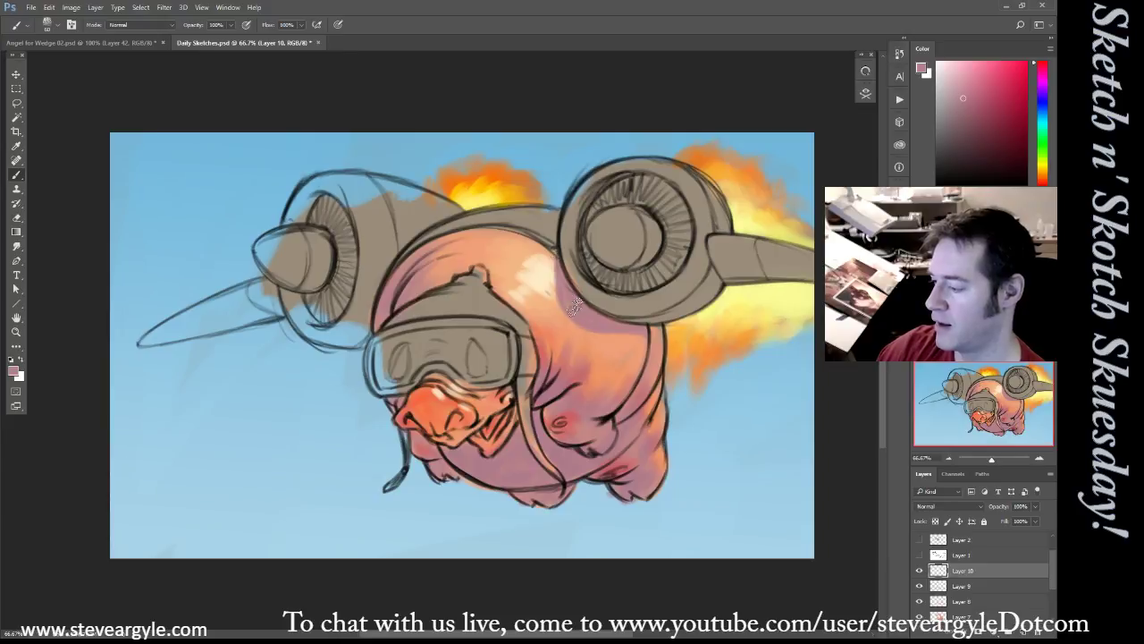
{"action": "mouse_move", "coordinate": [554, 255]}
{"action": "left_mouse_down"}
{"action": "mouse_move", "coordinate": [566, 312]}
{"action": "mouse_move", "coordinate": [645, 328]}
{"action": "left_mouse_up"}
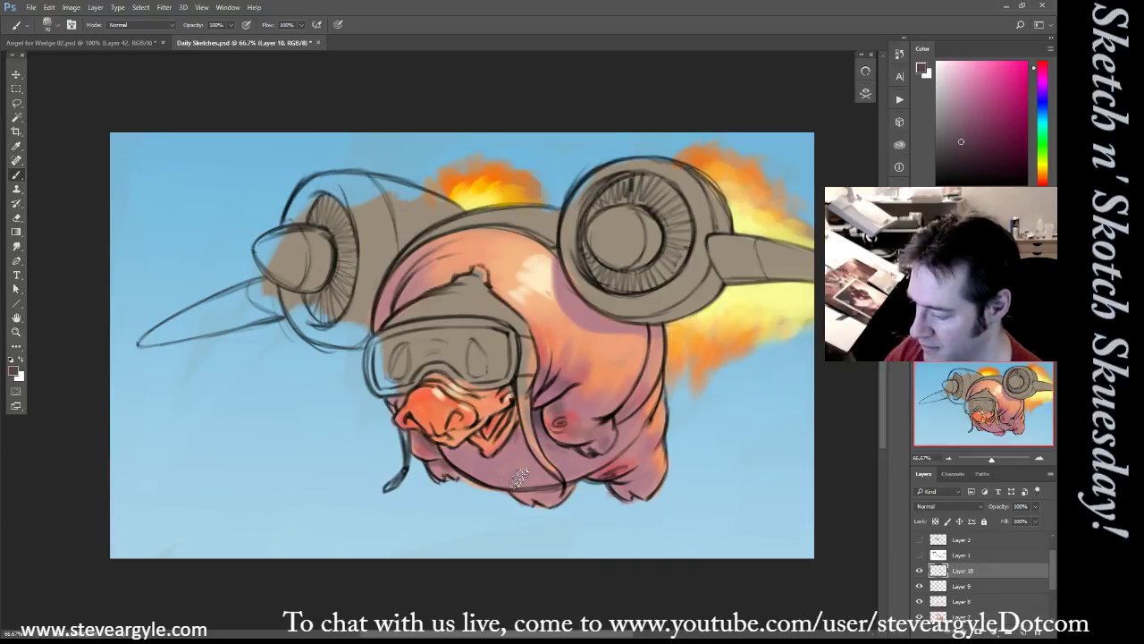
On a new layer, paint sampled light sky blue as reflected light along the belly, foreleg and lower body edges
{"action": "left_click", "coordinate": [486, 510], "text": "alt"}
{"action": "key", "text": "ctrl+shift+alt+n"}
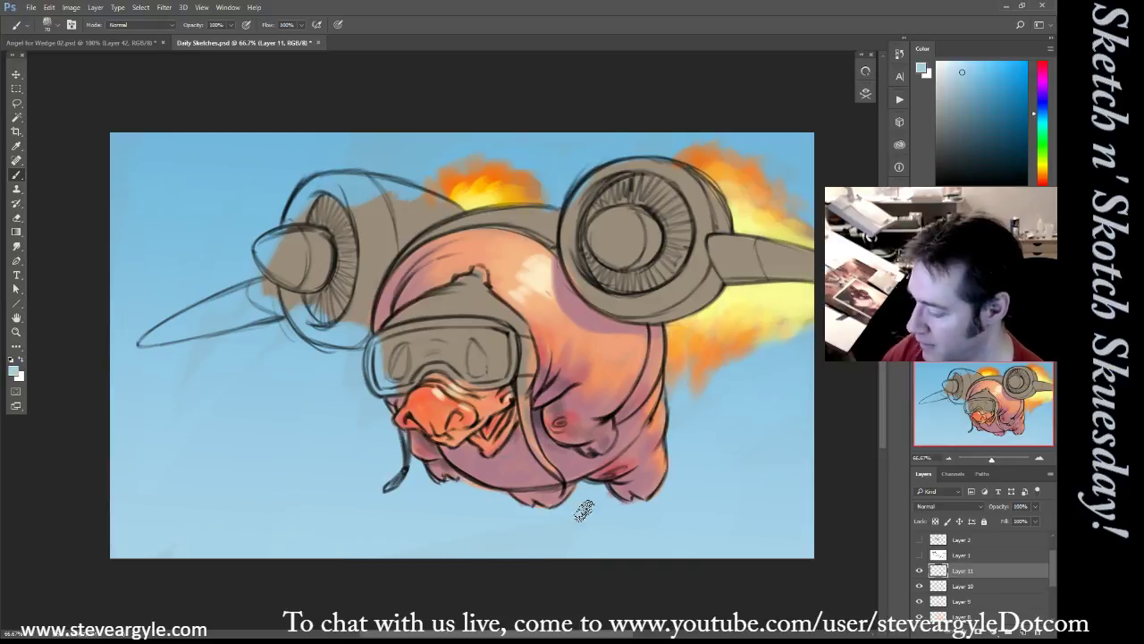
{"action": "key", "text": "bracketright"}
{"action": "key", "text": "bracketright"}
{"action": "mouse_move", "coordinate": [466, 450]}
{"action": "left_mouse_down"}
{"action": "mouse_move", "coordinate": [545, 479]}
{"action": "mouse_move", "coordinate": [512, 488]}
{"action": "mouse_move", "coordinate": [497, 470]}
{"action": "mouse_move", "coordinate": [484, 477]}
{"action": "mouse_move", "coordinate": [526, 479]}
{"action": "mouse_move", "coordinate": [454, 447]}
{"action": "mouse_move", "coordinate": [490, 481]}
{"action": "mouse_move", "coordinate": [486, 470]}
{"action": "mouse_move", "coordinate": [522, 477]}
{"action": "mouse_move", "coordinate": [463, 445]}
{"action": "mouse_move", "coordinate": [549, 483]}
{"action": "mouse_move", "coordinate": [599, 457]}
{"action": "mouse_move", "coordinate": [546, 486]}
{"action": "mouse_move", "coordinate": [589, 470]}
{"action": "mouse_move", "coordinate": [611, 453]}
{"action": "mouse_move", "coordinate": [560, 474]}
{"action": "mouse_move", "coordinate": [650, 419]}
{"action": "left_mouse_up"}
{"action": "mouse_move", "coordinate": [604, 461]}
{"action": "left_mouse_down"}
{"action": "mouse_move", "coordinate": [600, 442]}
{"action": "mouse_move", "coordinate": [595, 454]}
{"action": "left_mouse_up"}
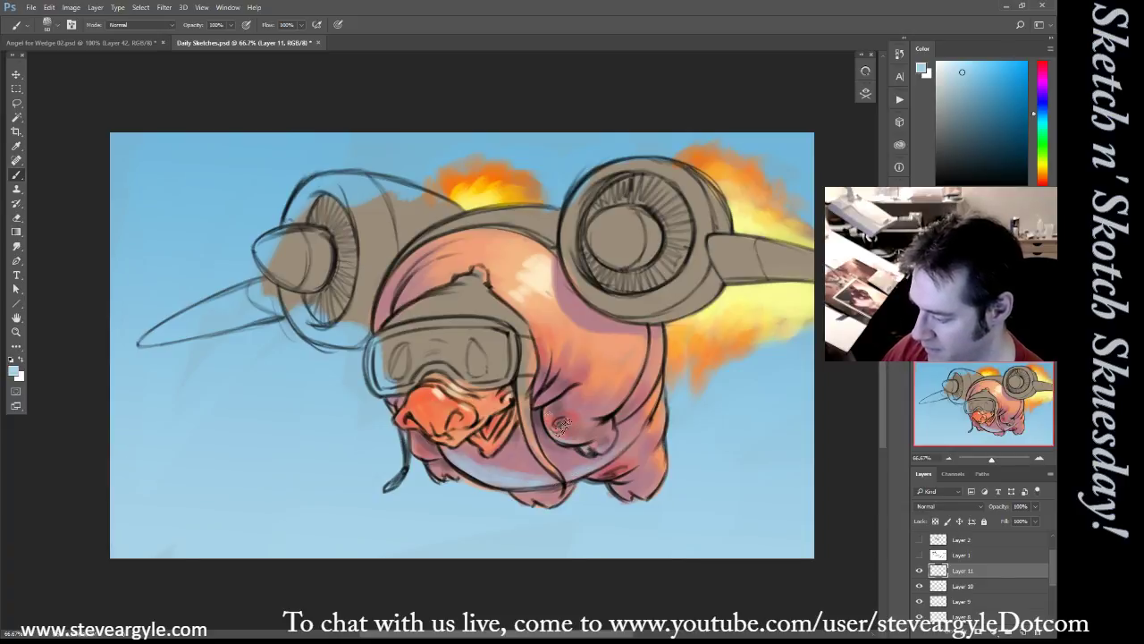
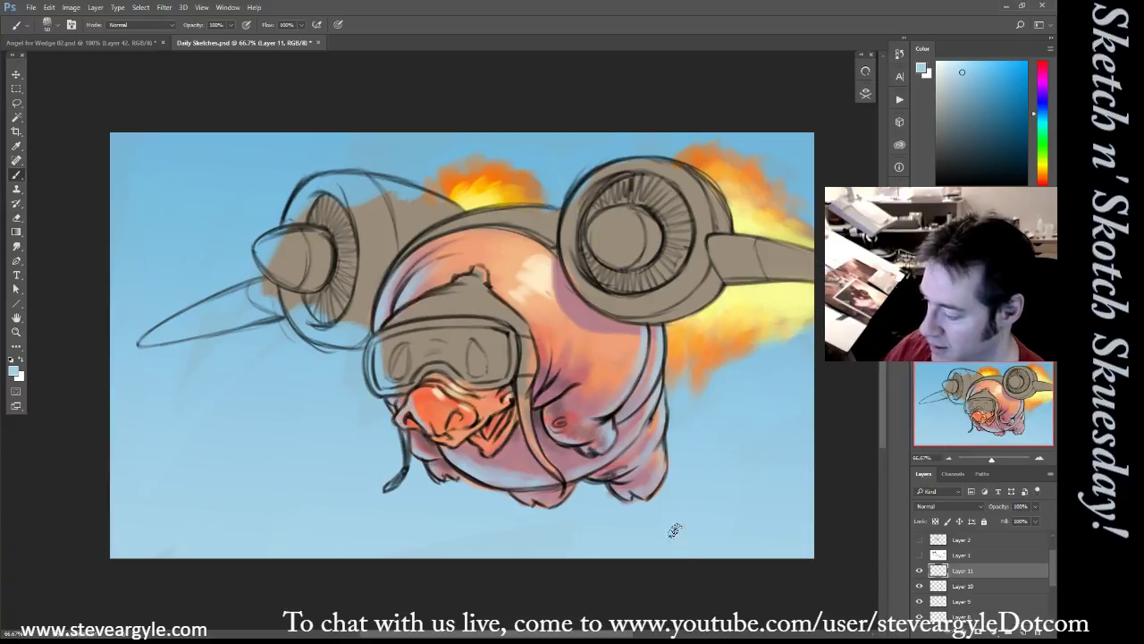
Lower the reflected-light layer's fill to 75%, toggling its visibility to compare
{"action": "left_click", "coordinate": [1036, 521]}
{"action": "left_click_drag", "start_coordinate": [1030, 534], "coordinate": [1021, 538]}
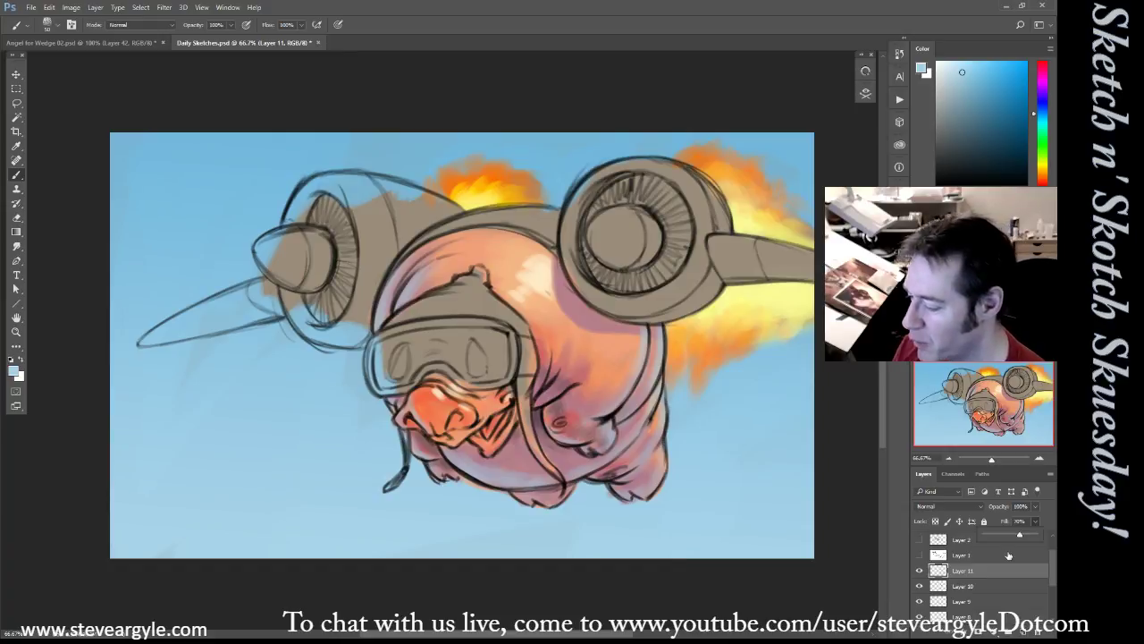
{"action": "left_click", "coordinate": [919, 571]}
{"action": "left_click", "coordinate": [919, 570]}
{"action": "left_click", "coordinate": [1035, 522]}
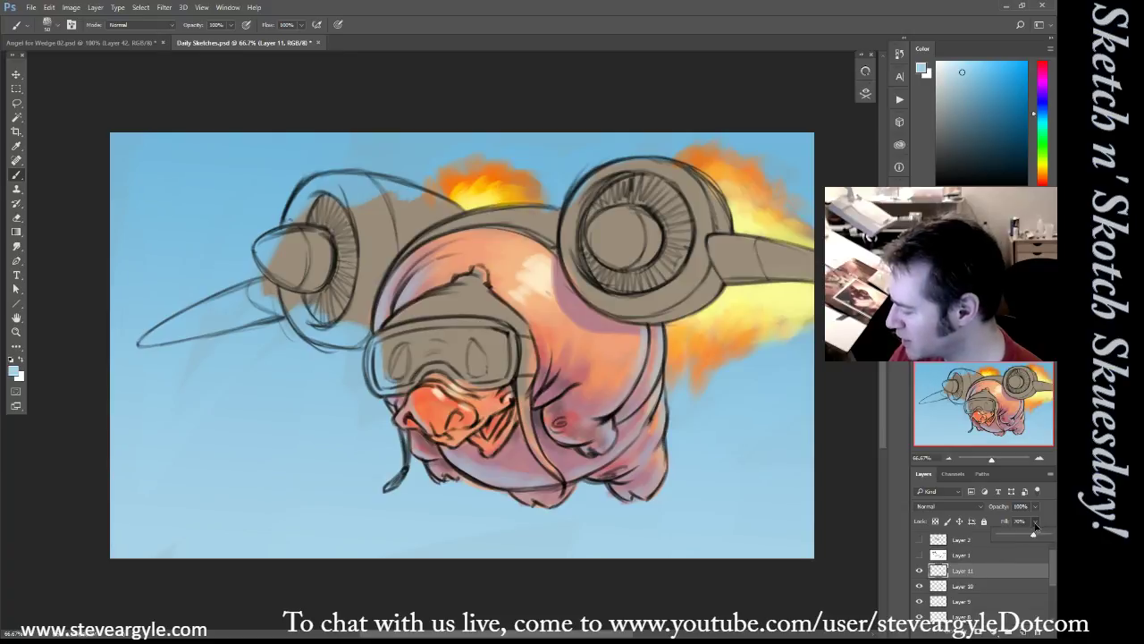
{"action": "left_click_drag", "start_coordinate": [1034, 537], "coordinate": [1037, 539]}
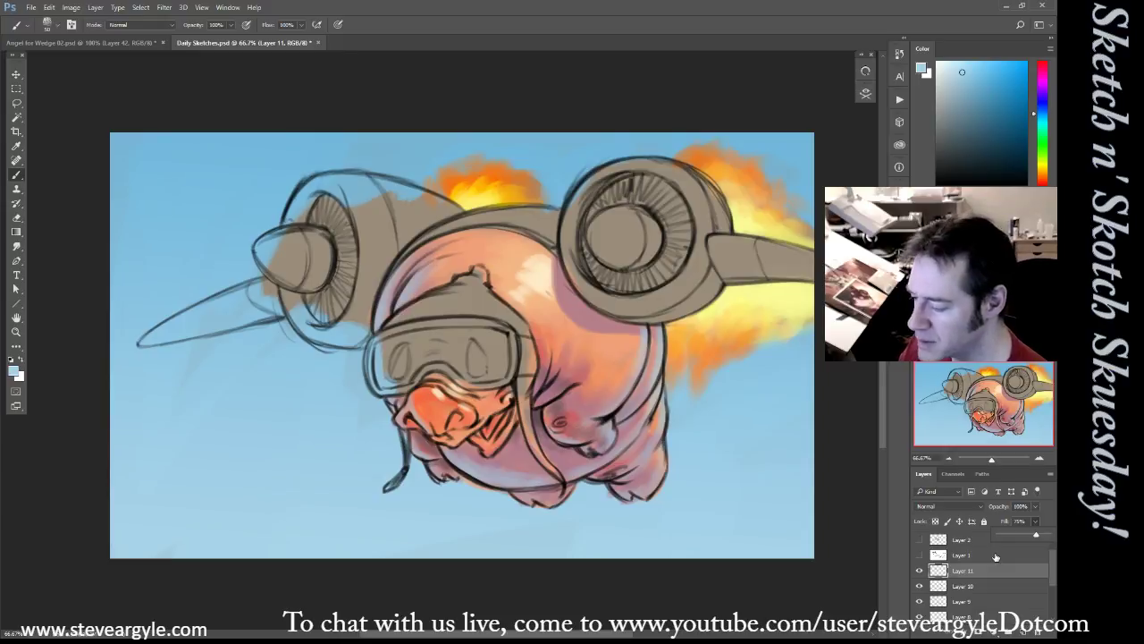
{"action": "left_click", "coordinate": [965, 571]}
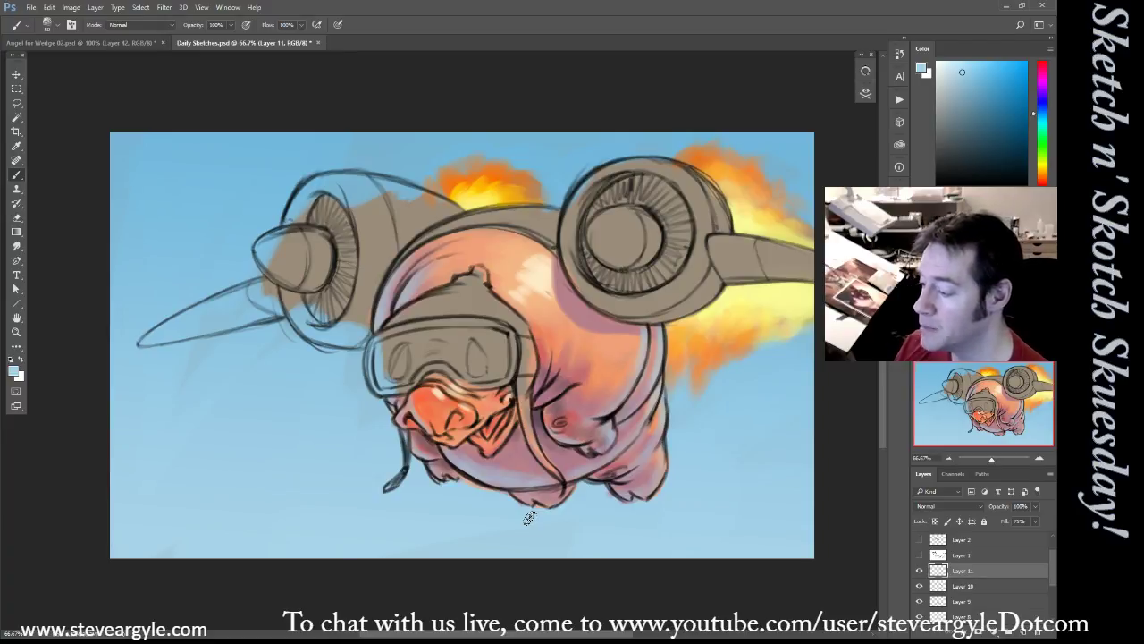
Pick a dark mauve and deepen the shadow on the back directly beneath the near engine
{"action": "left_click", "coordinate": [545, 412], "text": "alt"}
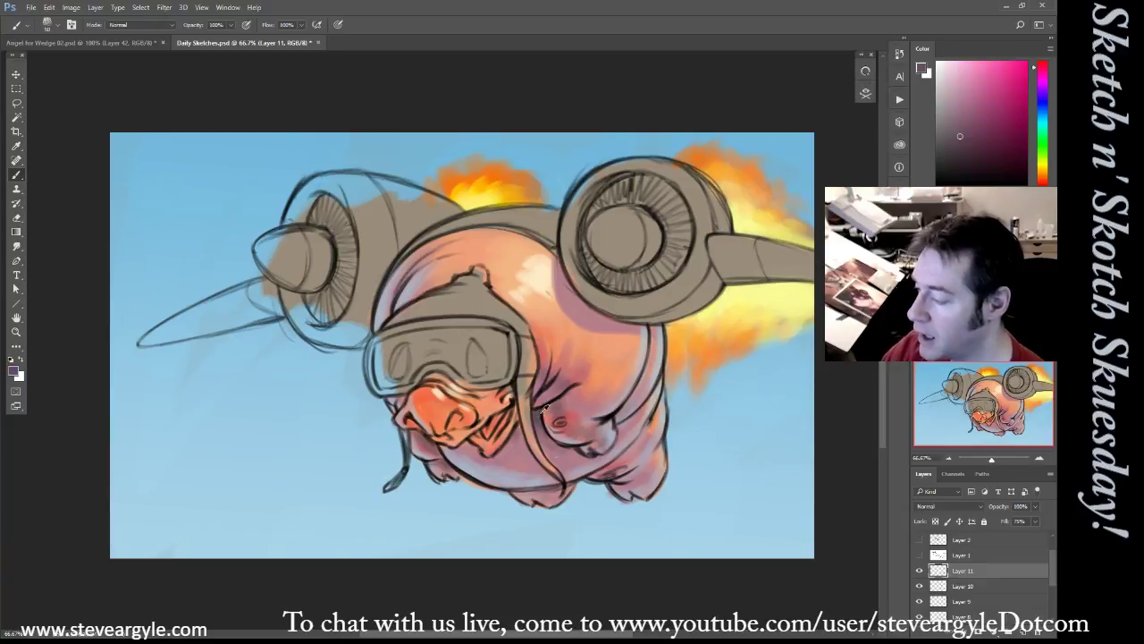
{"action": "left_click", "coordinate": [965, 137]}
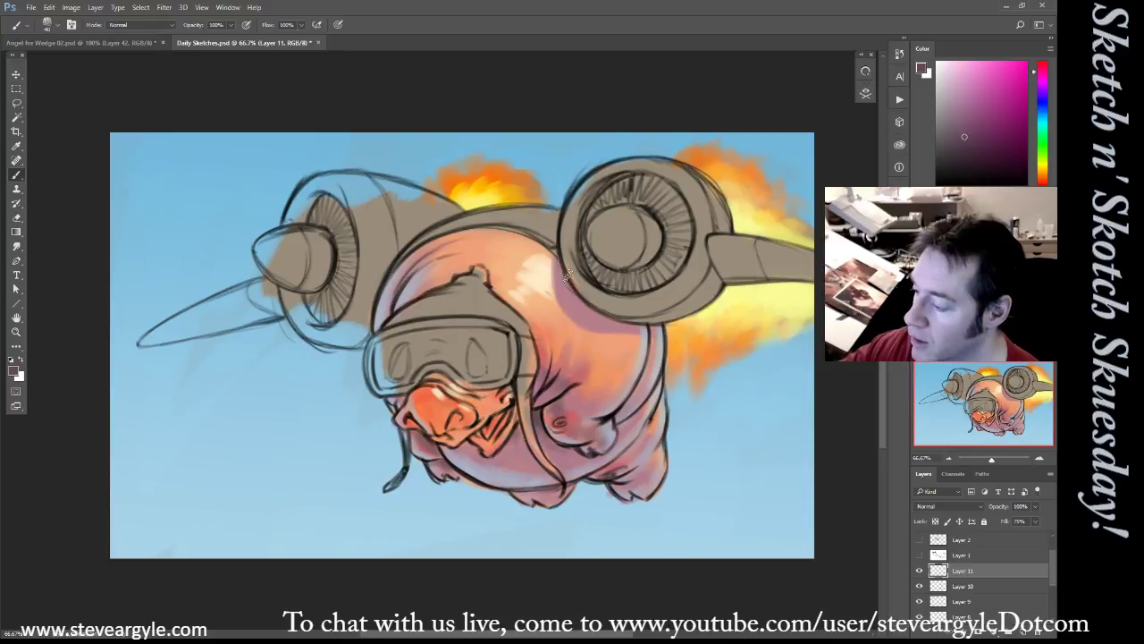
{"action": "key", "text": "]"}
{"action": "key", "text": "]"}
{"action": "key", "text": "]"}
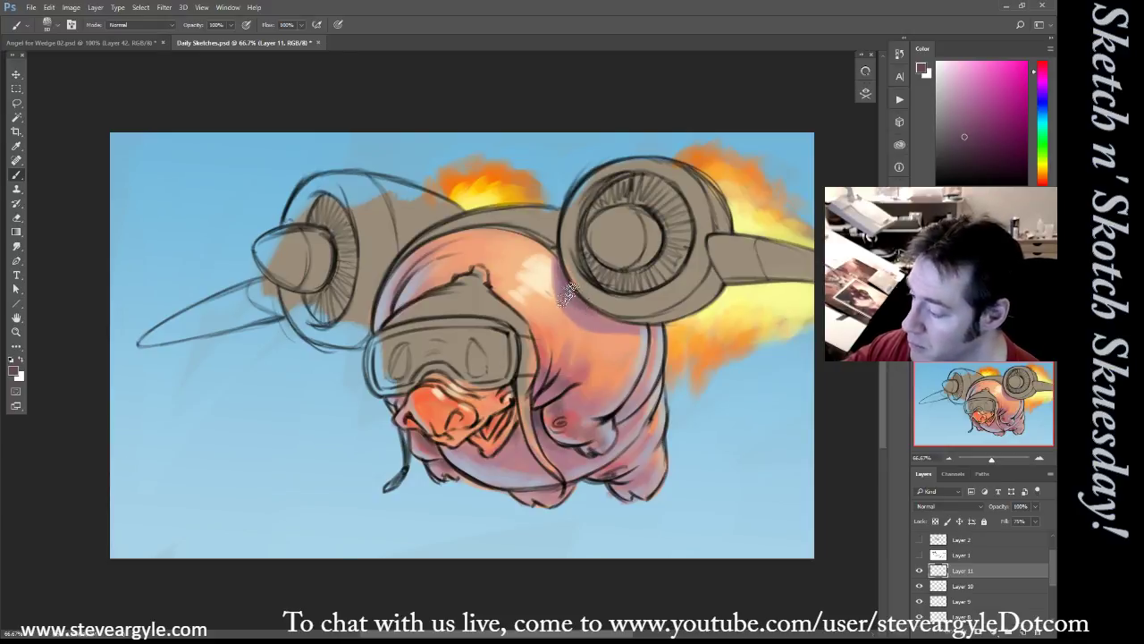
{"action": "left_click_drag", "start_coordinate": [581, 305], "coordinate": [632, 328]}
{"action": "key", "text": "["}
{"action": "key", "text": "["}
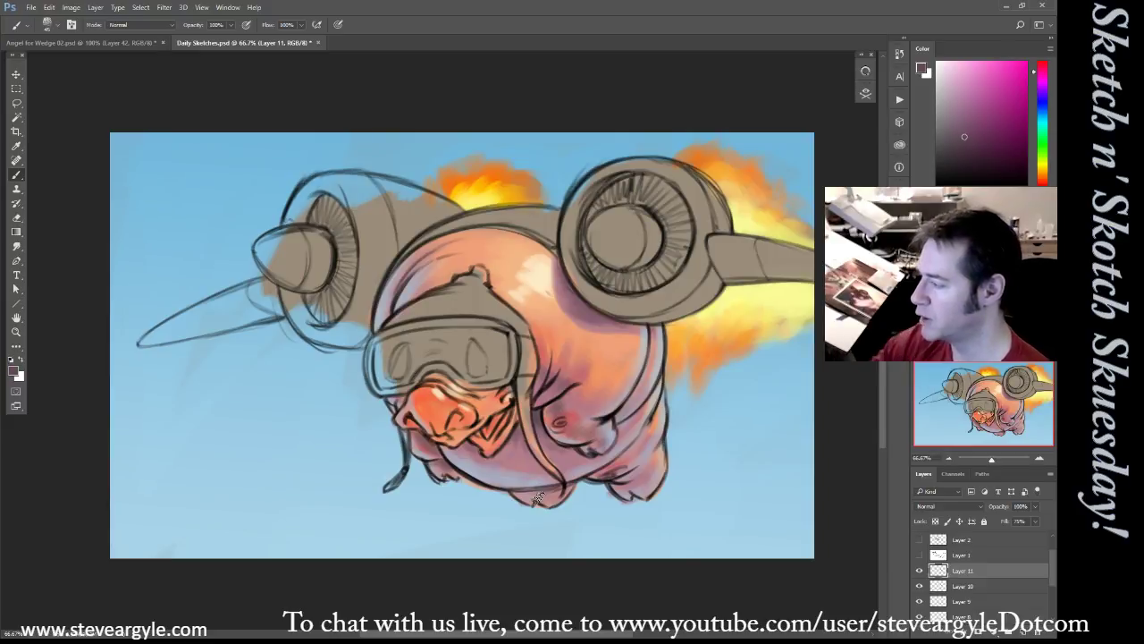
{"action": "left_click", "coordinate": [735, 289], "text": "alt"}
{"action": "key", "text": "bracketright"}
{"action": "key", "text": "bracketright"}
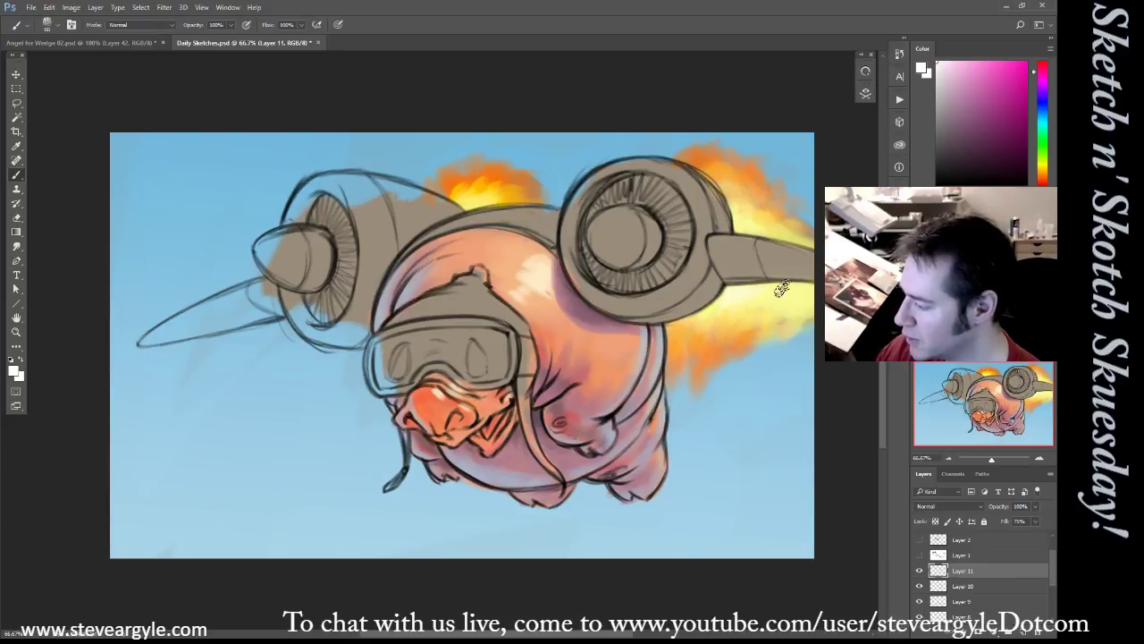
{"action": "key", "text": "bracketleft"}
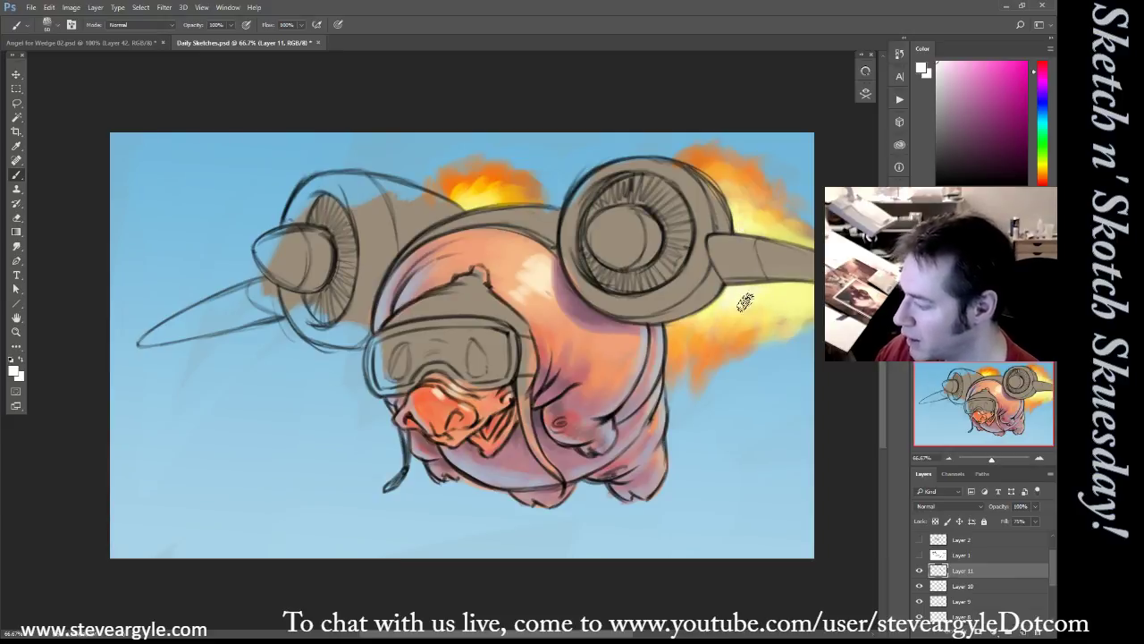
{"action": "key", "text": "bracketleft"}
{"action": "key", "text": "bracketright"}
{"action": "key", "text": "bracketright"}
{"action": "key", "text": "bracketright"}
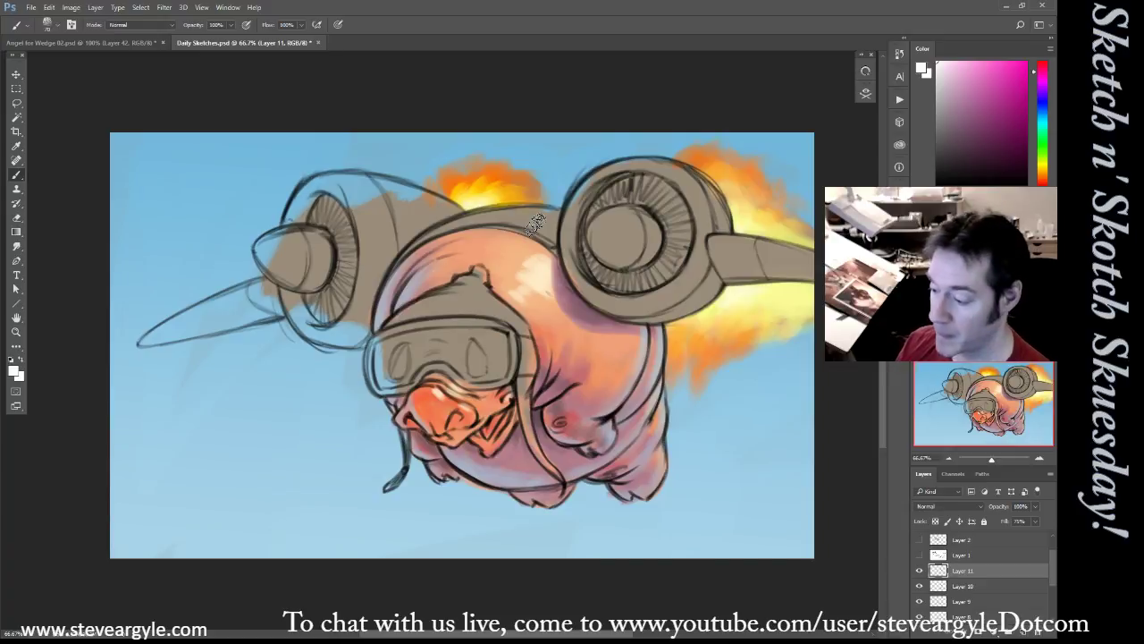
Pick a medium orange-brown and paint a first tone across the crown of the flight cap
{"action": "left_click", "coordinate": [489, 300], "text": "alt"}
{"action": "left_click", "coordinate": [999, 128]}
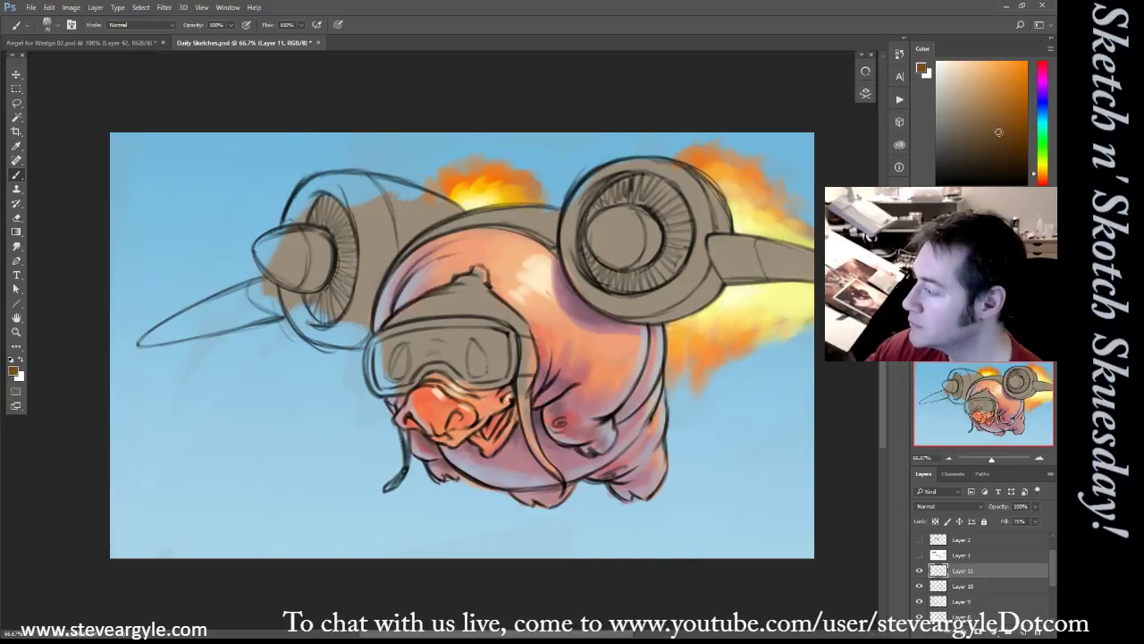
{"action": "left_click_drag", "start_coordinate": [476, 297], "coordinate": [384, 321]}
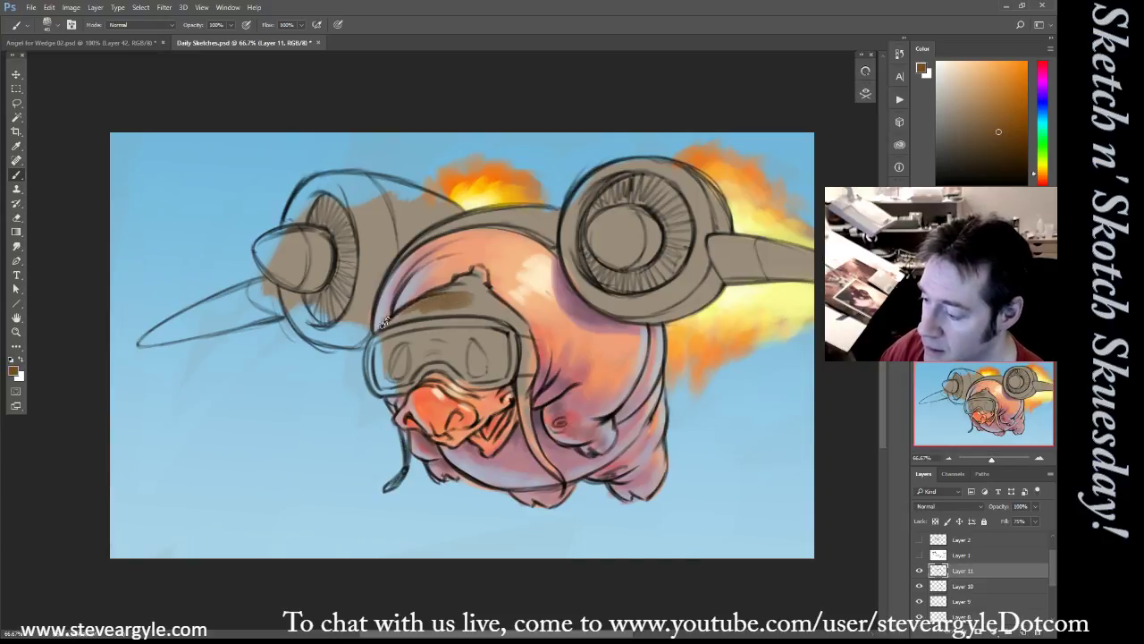
Pick a lighter muted brown, enlarge the brush, and colour the flight cap and both hanging straps
{"action": "left_click", "coordinate": [1012, 147]}
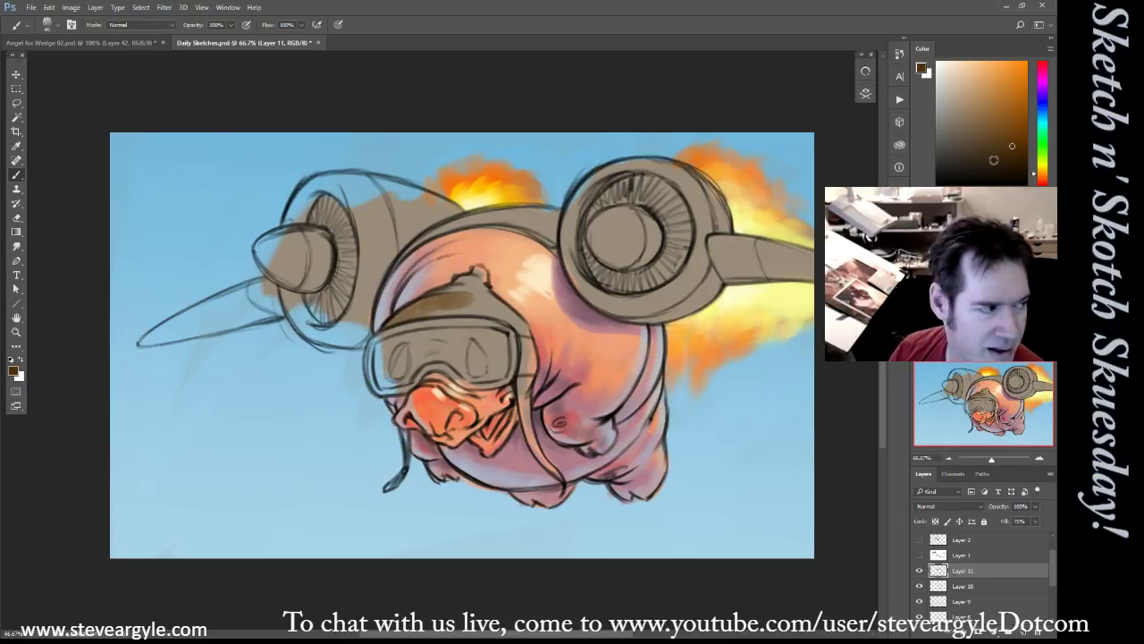
{"action": "left_click", "coordinate": [978, 98]}
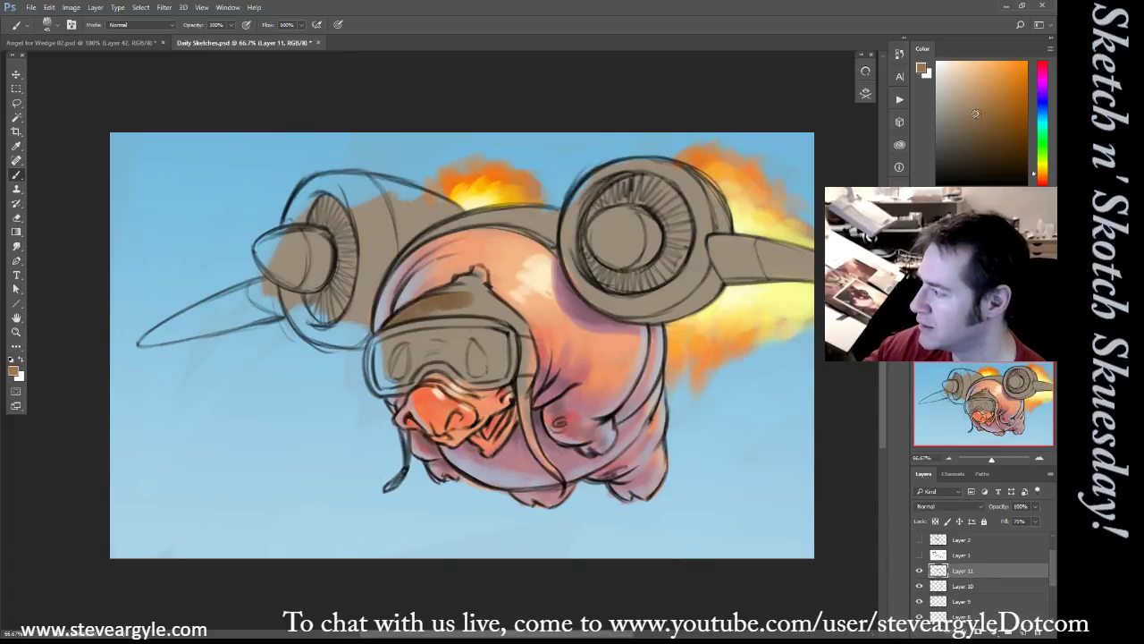
{"action": "key", "text": "bracketright"}
{"action": "key", "text": "bracketright"}
{"action": "mouse_move", "coordinate": [453, 304]}
{"action": "left_mouse_down"}
{"action": "mouse_move", "coordinate": [479, 275]}
{"action": "mouse_move", "coordinate": [457, 284]}
{"action": "mouse_move", "coordinate": [477, 308]}
{"action": "mouse_move", "coordinate": [497, 302]}
{"action": "mouse_move", "coordinate": [494, 312]}
{"action": "left_mouse_up"}
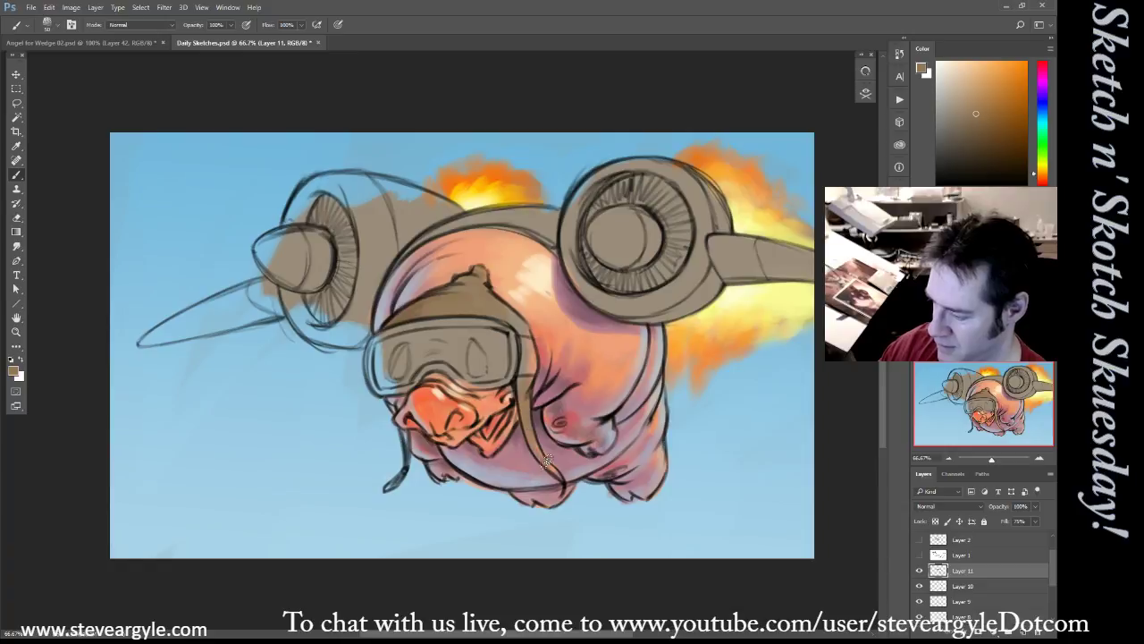
{"action": "left_click_drag", "start_coordinate": [408, 432], "coordinate": [385, 494]}
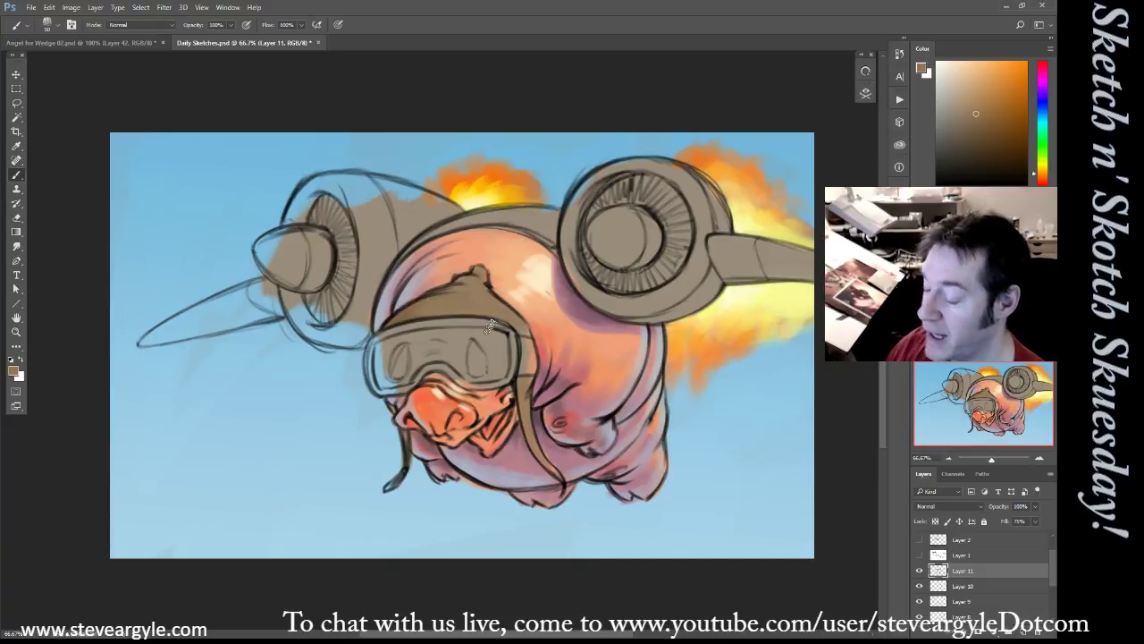
On a new layer, shade the flight cap with lighter tan highlights and darker grey-brown shadows
{"action": "key", "text": "ctrl+shift+alt+n"}
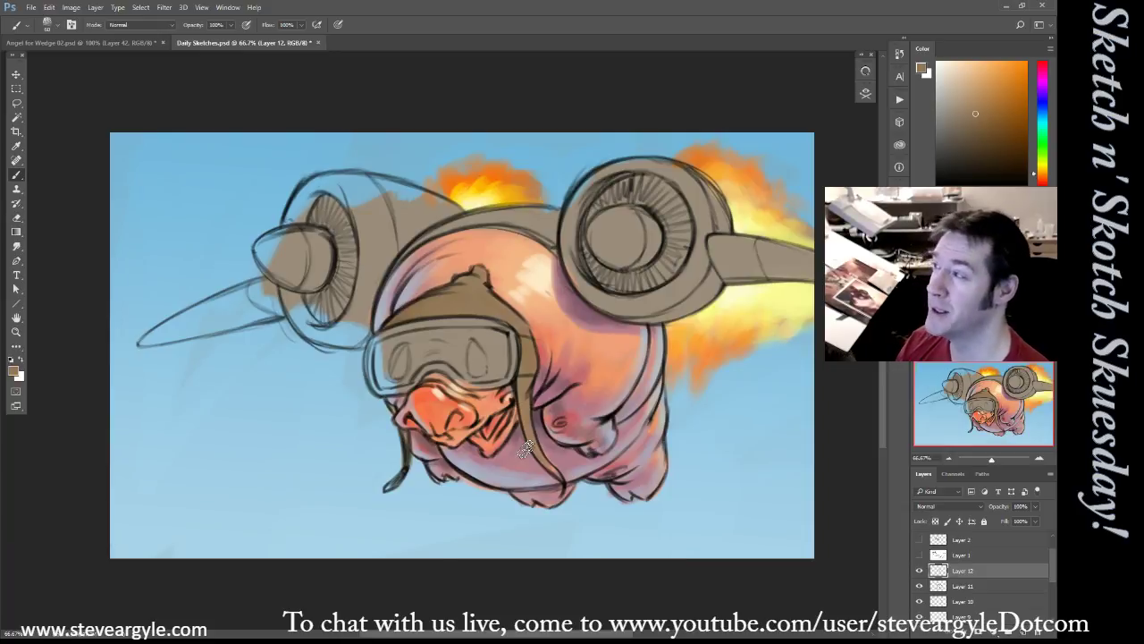
{"action": "left_click_drag", "start_coordinate": [974, 100], "coordinate": [971, 90]}
{"action": "left_click_drag", "start_coordinate": [1037, 173], "coordinate": [1036, 170]}
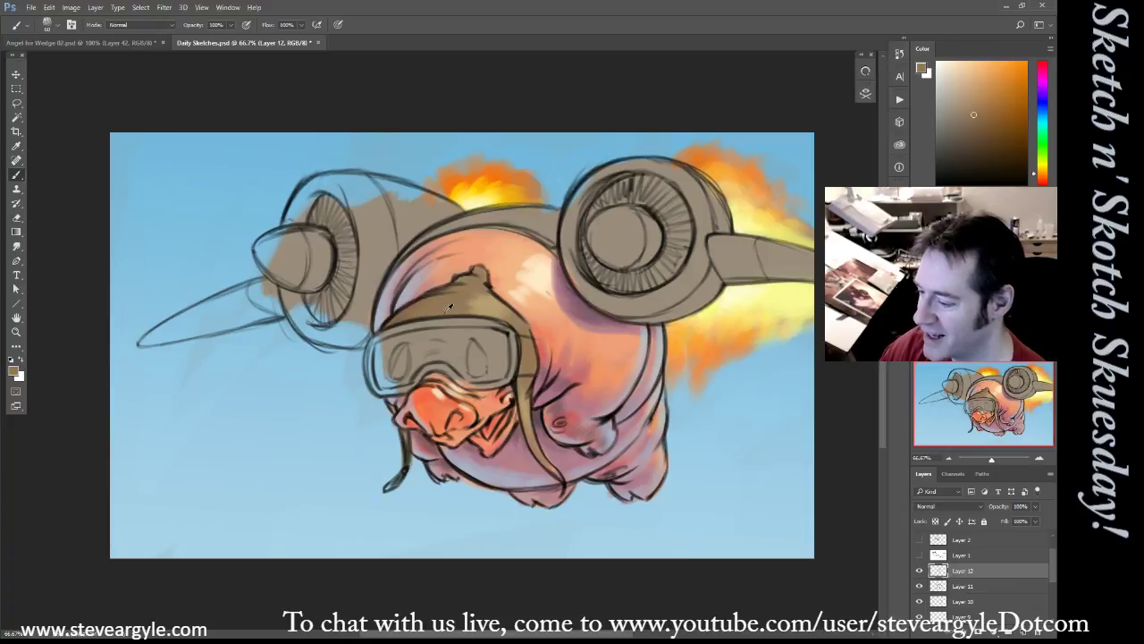
{"action": "left_click", "coordinate": [967, 133]}
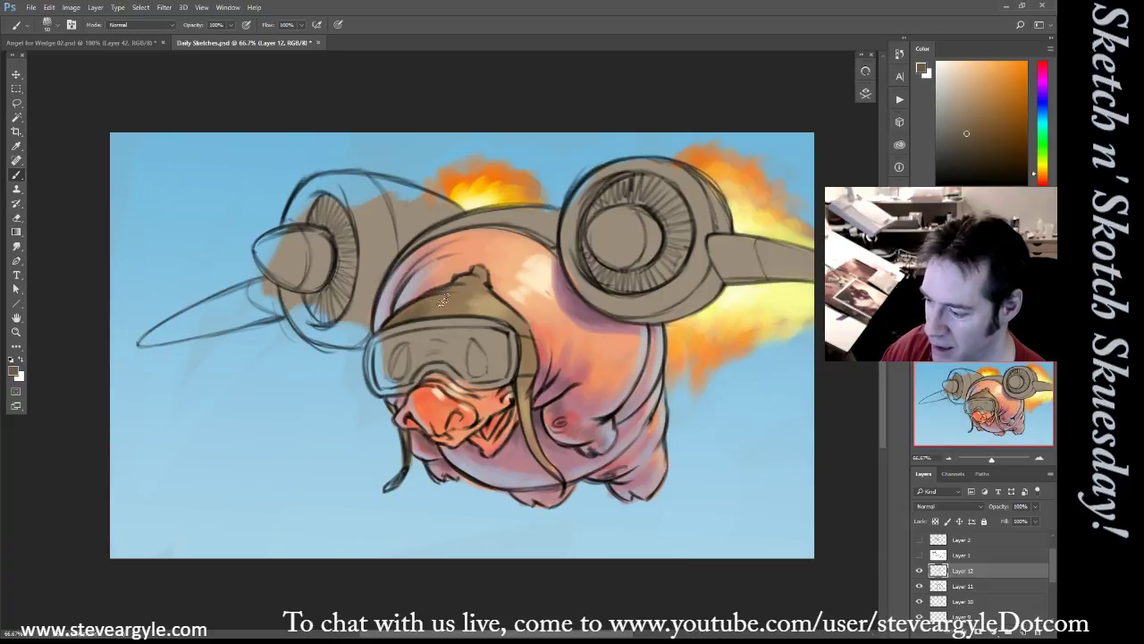
{"action": "left_click", "coordinate": [976, 152]}
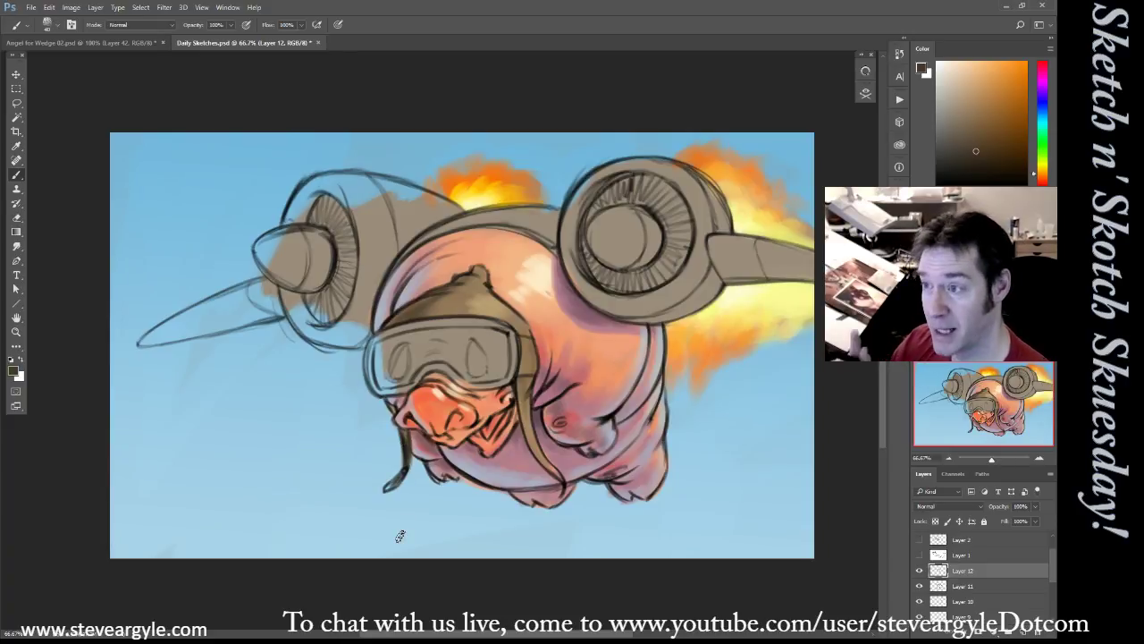
Sample the peach skin tone, shift it to pale warm yellow, and paint highlights on the pig's back and flank
{"action": "left_click", "coordinate": [532, 257], "text": "alt"}
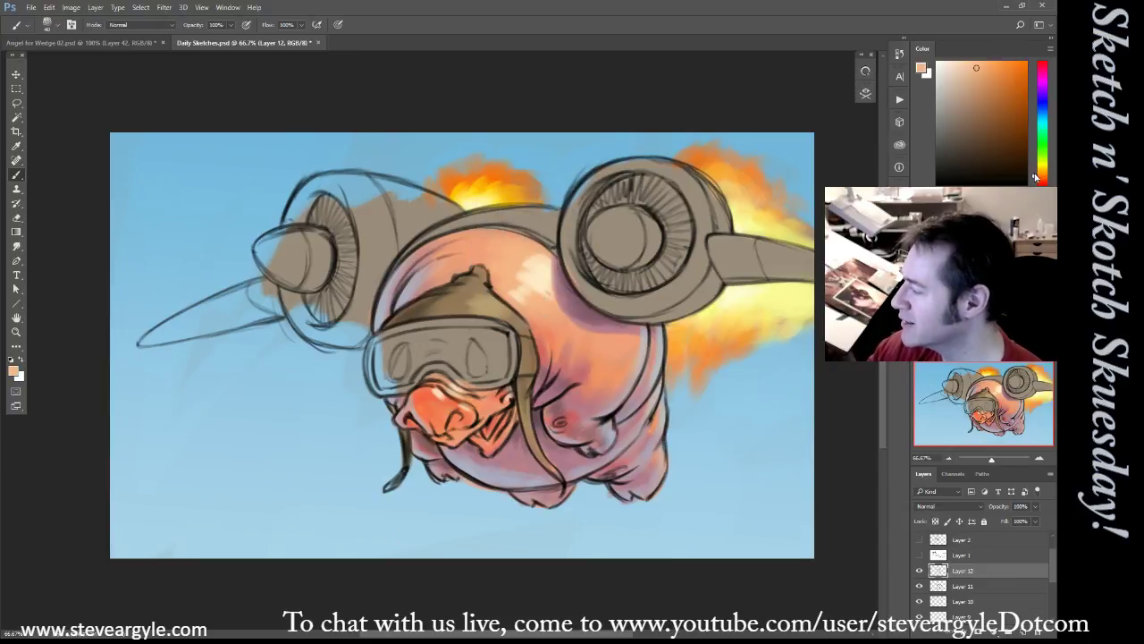
{"action": "left_click_drag", "start_coordinate": [1035, 177], "coordinate": [1035, 170]}
{"action": "left_click", "coordinate": [973, 60]}
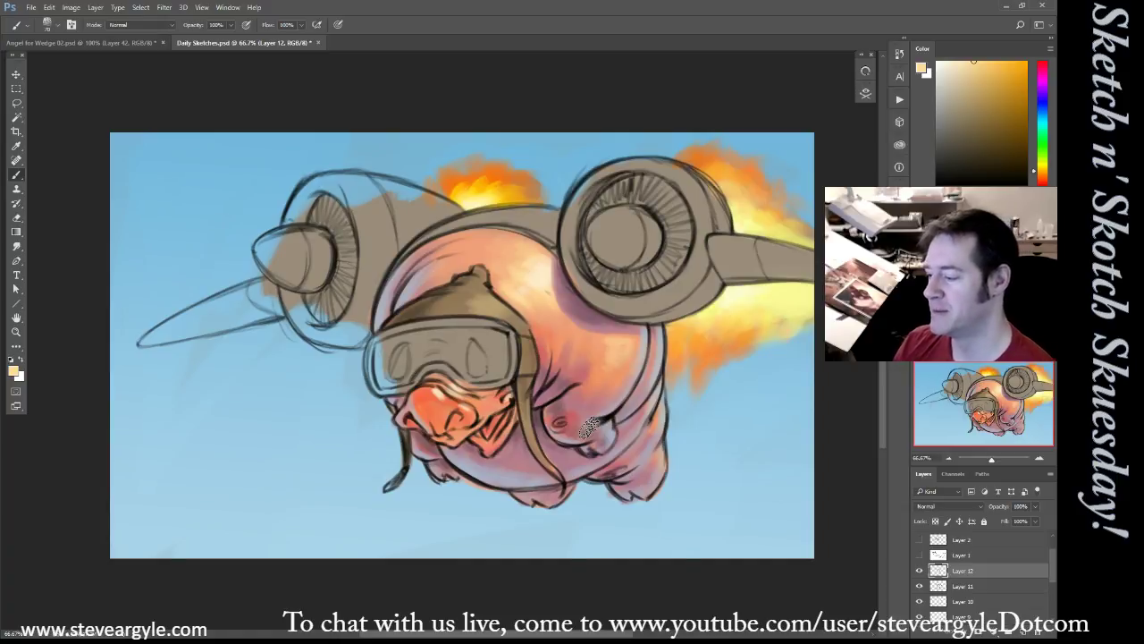
On a new layer, shade the snout and mouth interior with darker reds, then sample the snout's orange-red for touch-ups
{"action": "left_click", "coordinate": [425, 400], "text": "alt"}
{"action": "left_click", "coordinate": [1006, 87]}
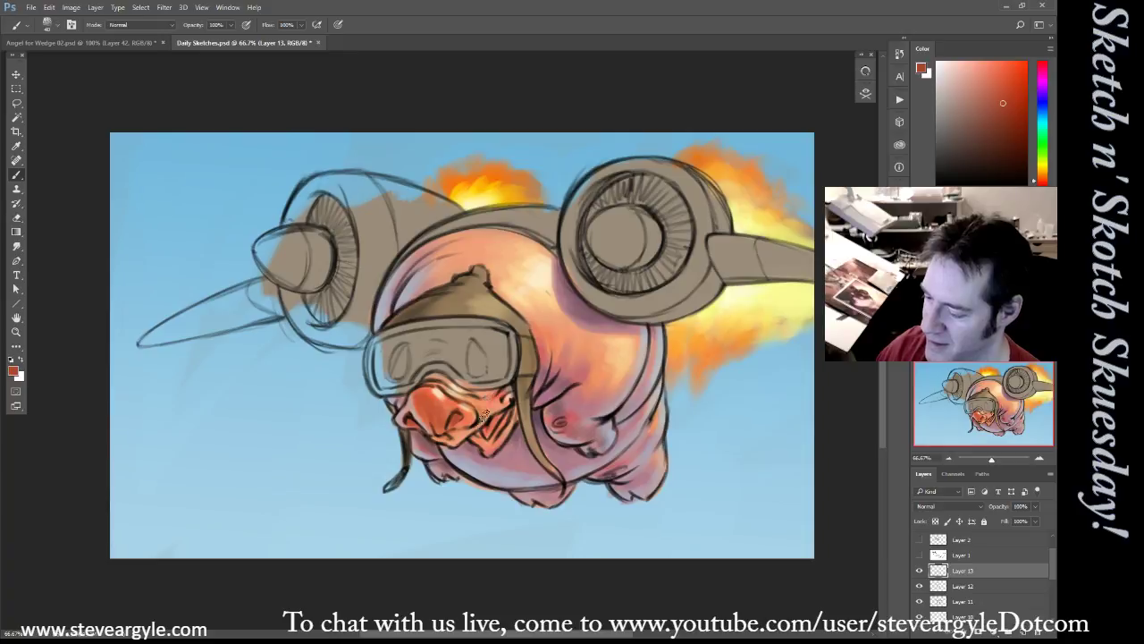
{"action": "left_click", "coordinate": [1017, 126]}
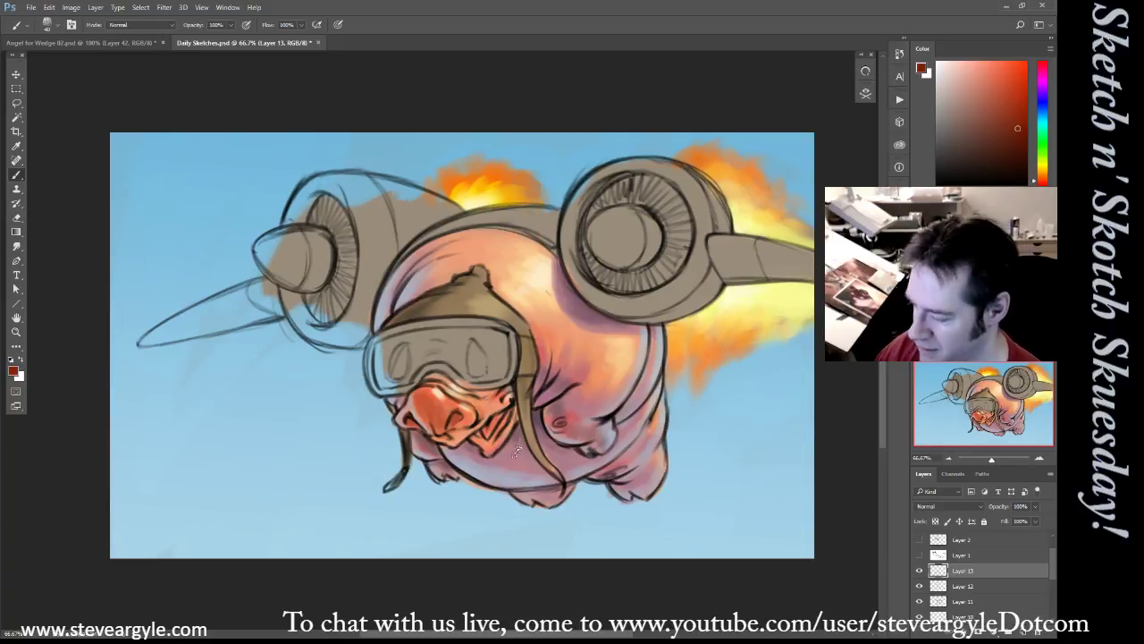
{"action": "left_click_drag", "start_coordinate": [485, 427], "coordinate": [506, 419]}
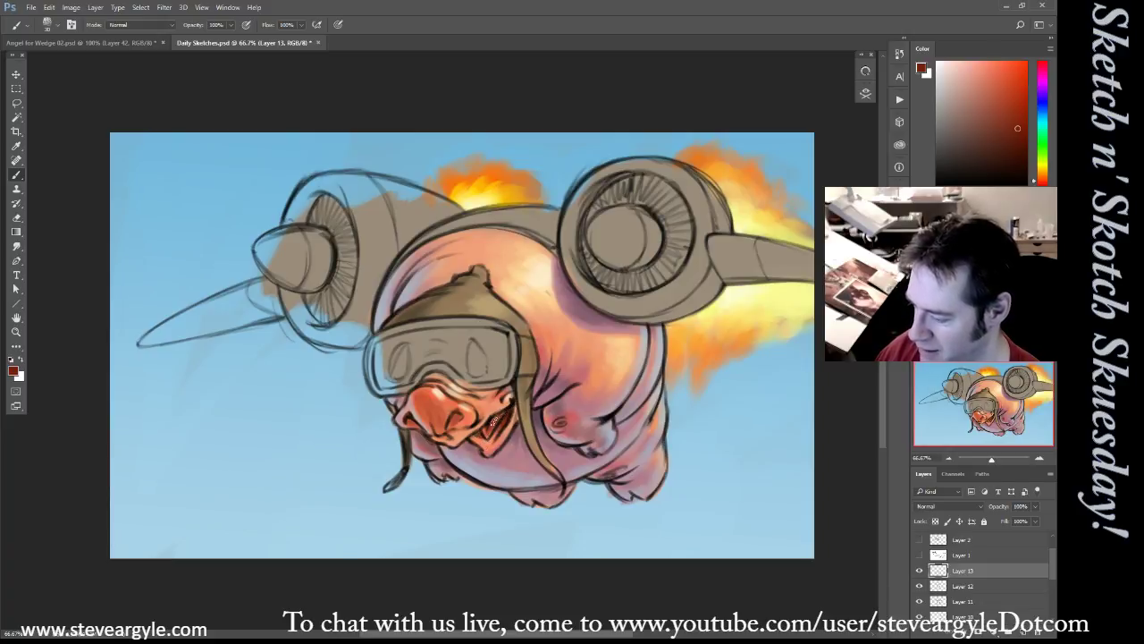
{"action": "left_click", "coordinate": [448, 403], "text": "alt"}
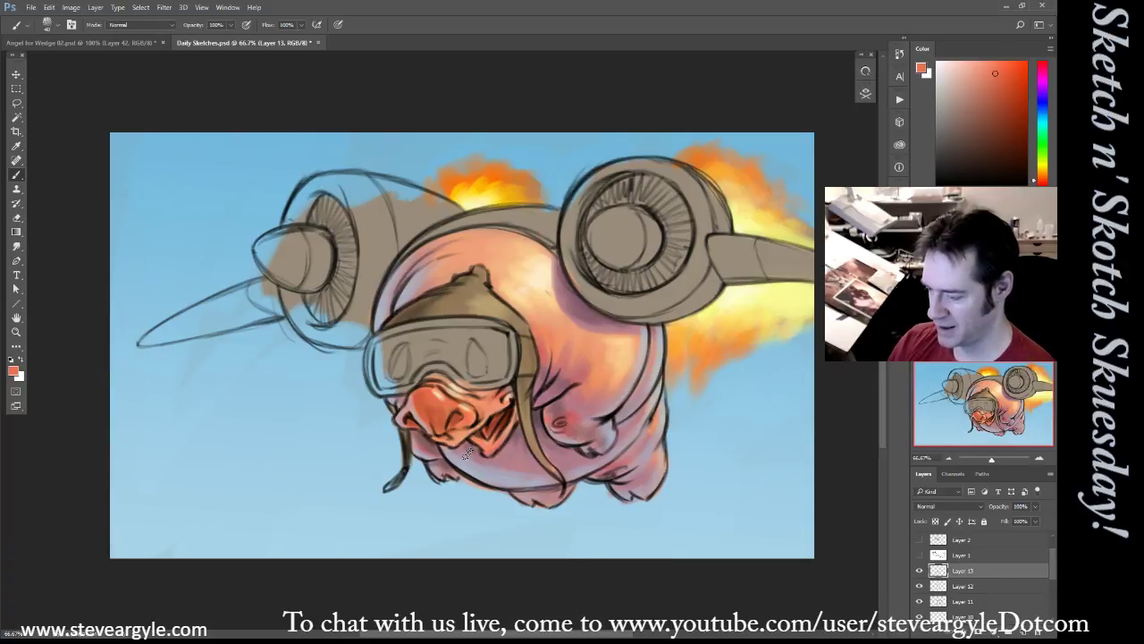
Sample light sky blue, enlarge the brush, and paint a sky reflection on the goggle lens
{"action": "left_click", "coordinate": [350, 423], "text": "alt"}
{"action": "key", "text": "bracketright"}
{"action": "key", "text": "bracketright"}
{"action": "mouse_move", "coordinate": [391, 347]}
{"action": "left_mouse_down"}
{"action": "mouse_move", "coordinate": [435, 333]}
{"action": "mouse_move", "coordinate": [386, 377]}
{"action": "mouse_move", "coordinate": [431, 353]}
{"action": "left_mouse_up"}
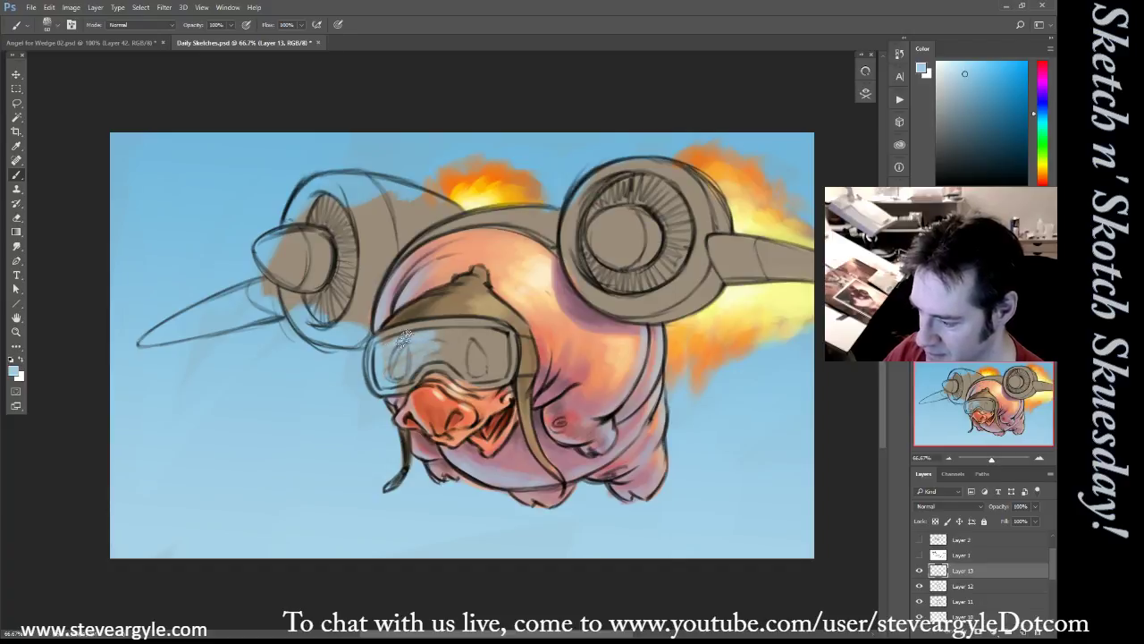
Paint the goggle frame in warm grey and add pale cream highlights to the frame and lens
{"action": "left_click", "coordinate": [479, 313], "text": "alt"}
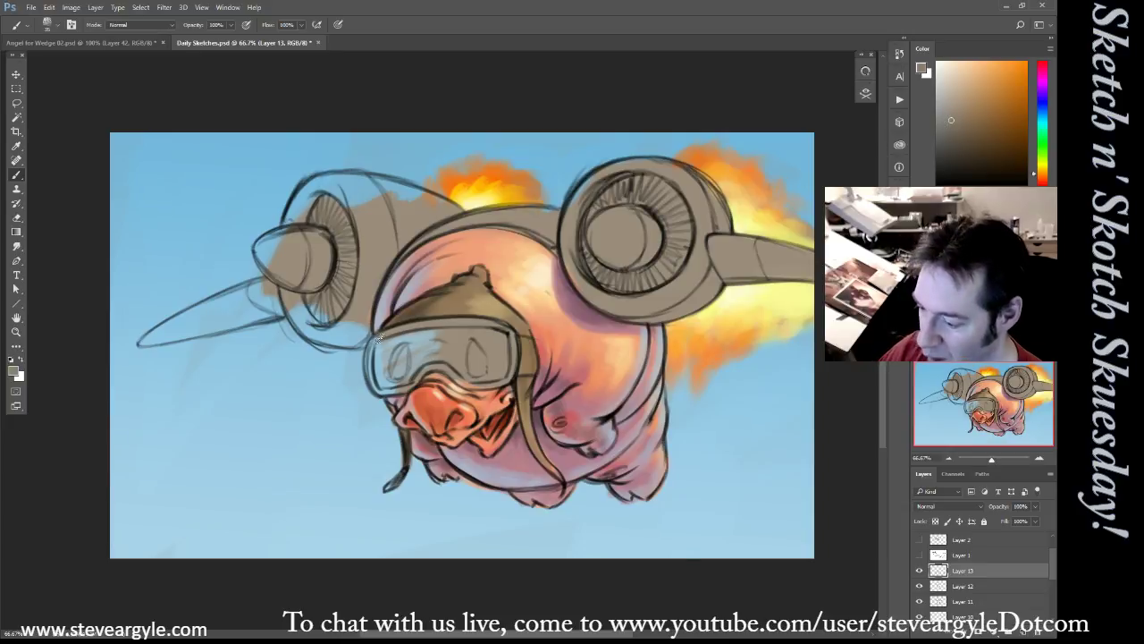
{"action": "left_click_drag", "start_coordinate": [370, 340], "coordinate": [374, 397]}
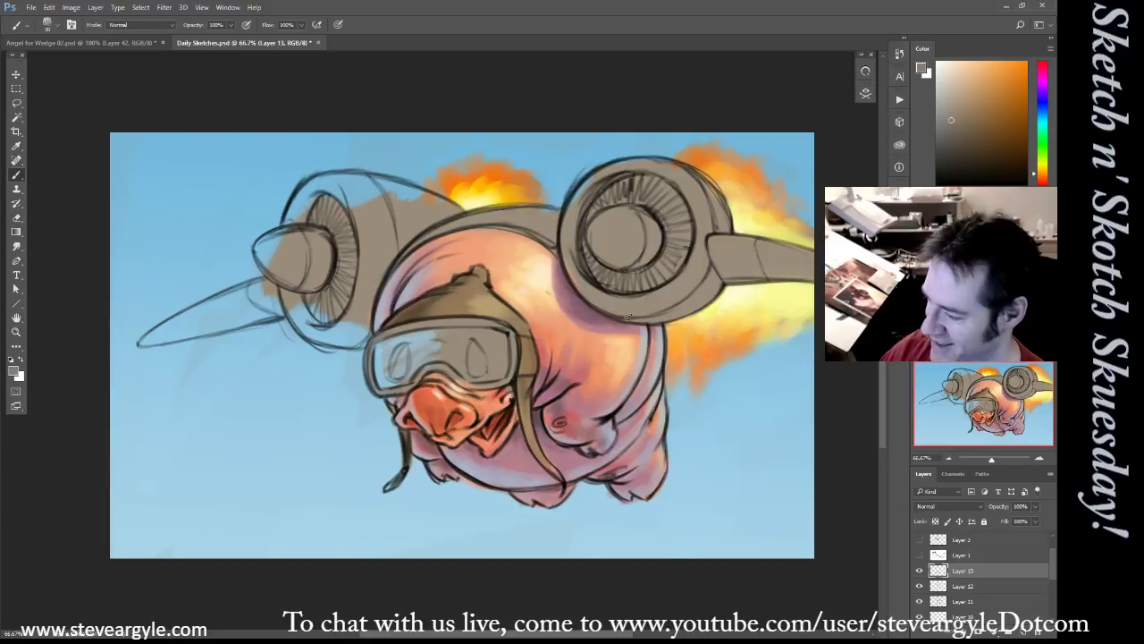
{"action": "left_click", "coordinate": [950, 91]}
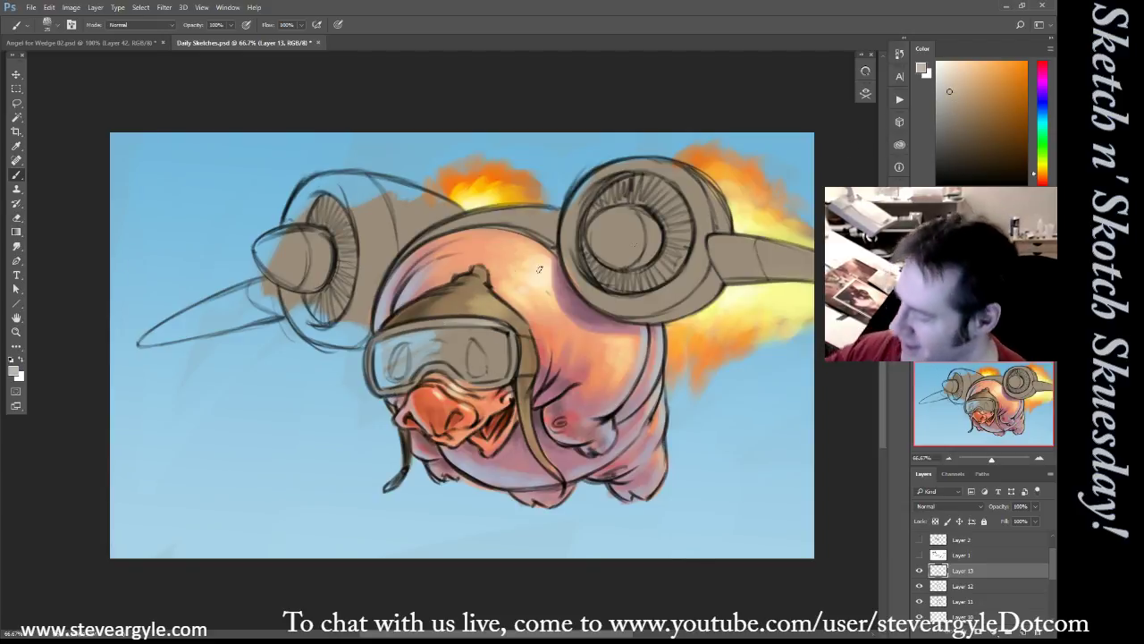
{"action": "left_click_drag", "start_coordinate": [956, 89], "coordinate": [956, 61]}
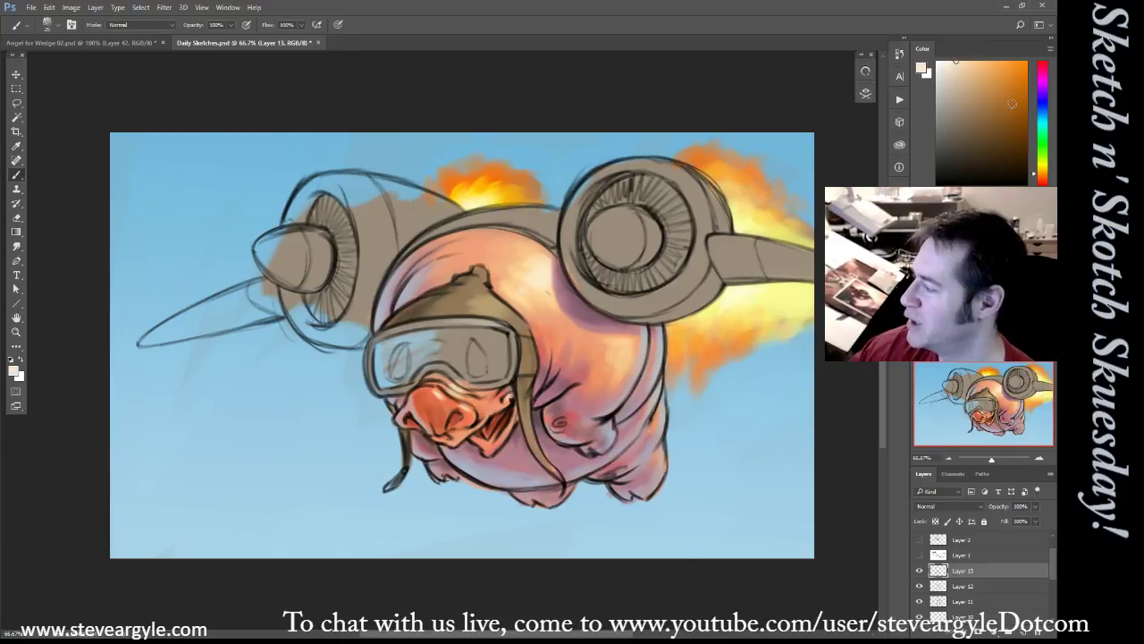
{"action": "left_click_drag", "start_coordinate": [1034, 177], "coordinate": [1017, 166]}
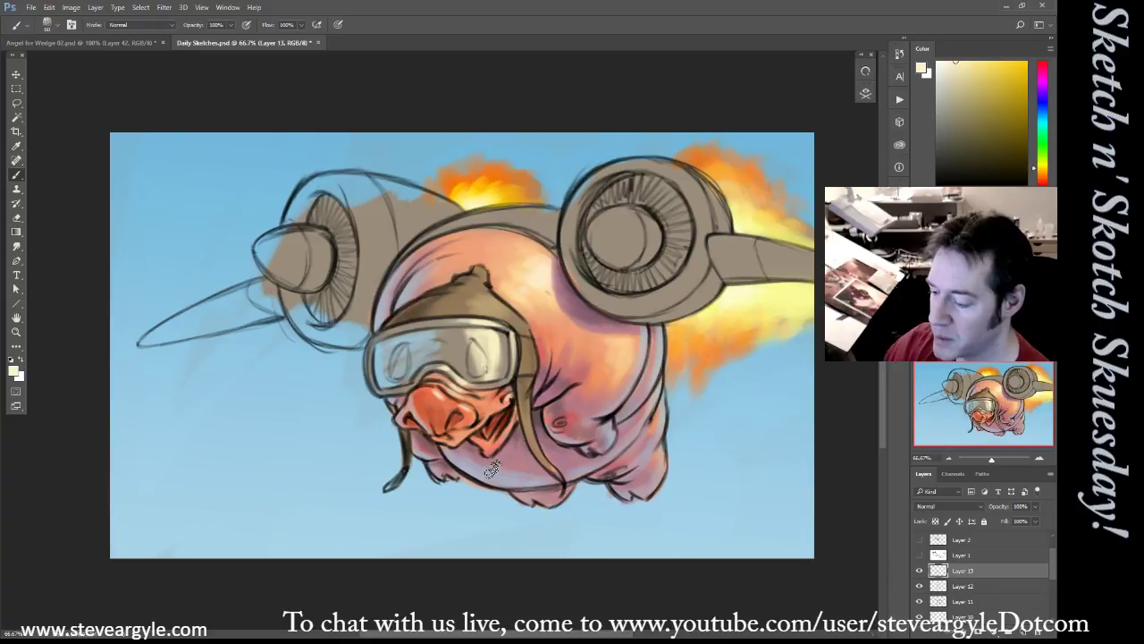
Add sampled sky blue and dark mauve reflections to the goggle lens and blend them with the Smudge tool
{"action": "left_click", "coordinate": [381, 402], "text": "alt"}
{"action": "left_click_drag", "start_coordinate": [404, 345], "coordinate": [399, 364]}
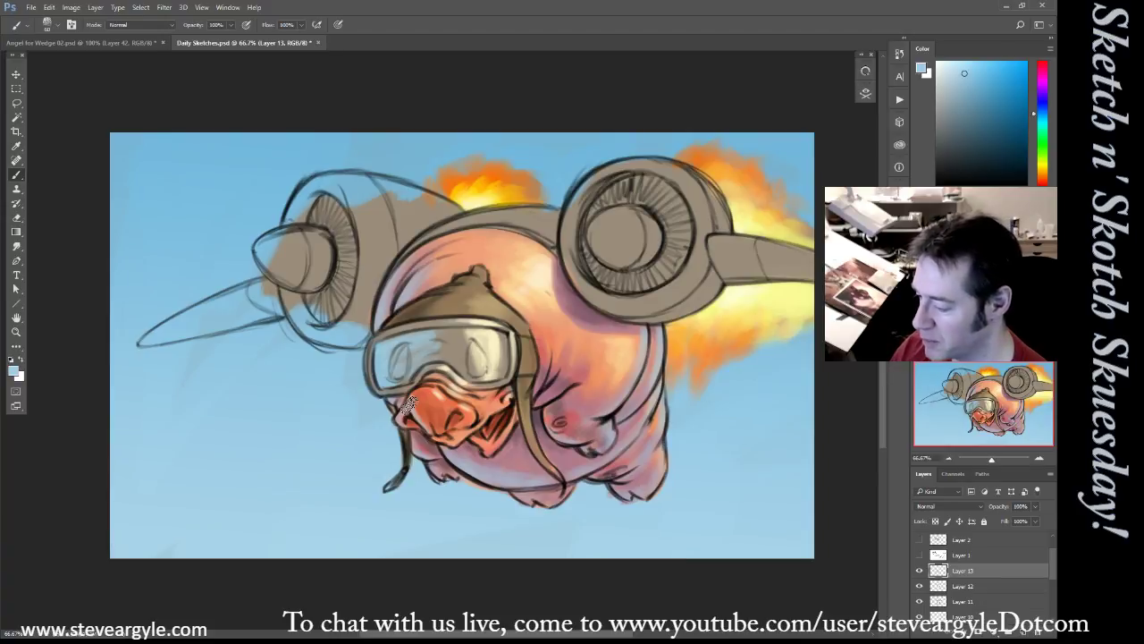
{"action": "left_click", "coordinate": [541, 413], "text": "alt"}
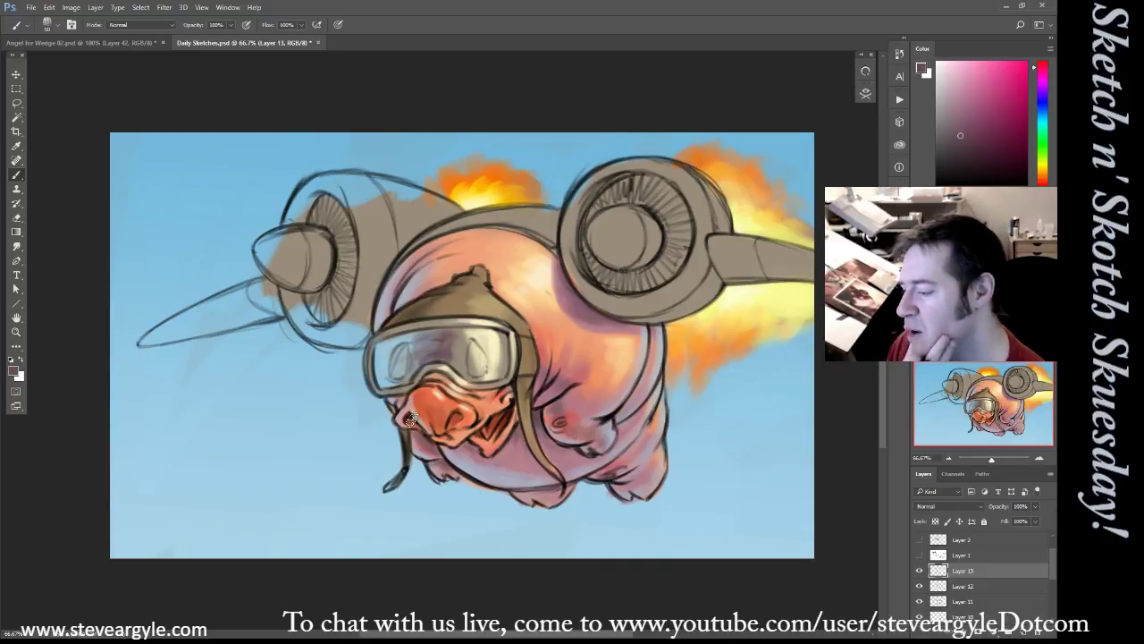
{"action": "left_click", "coordinate": [721, 451], "text": "alt"}
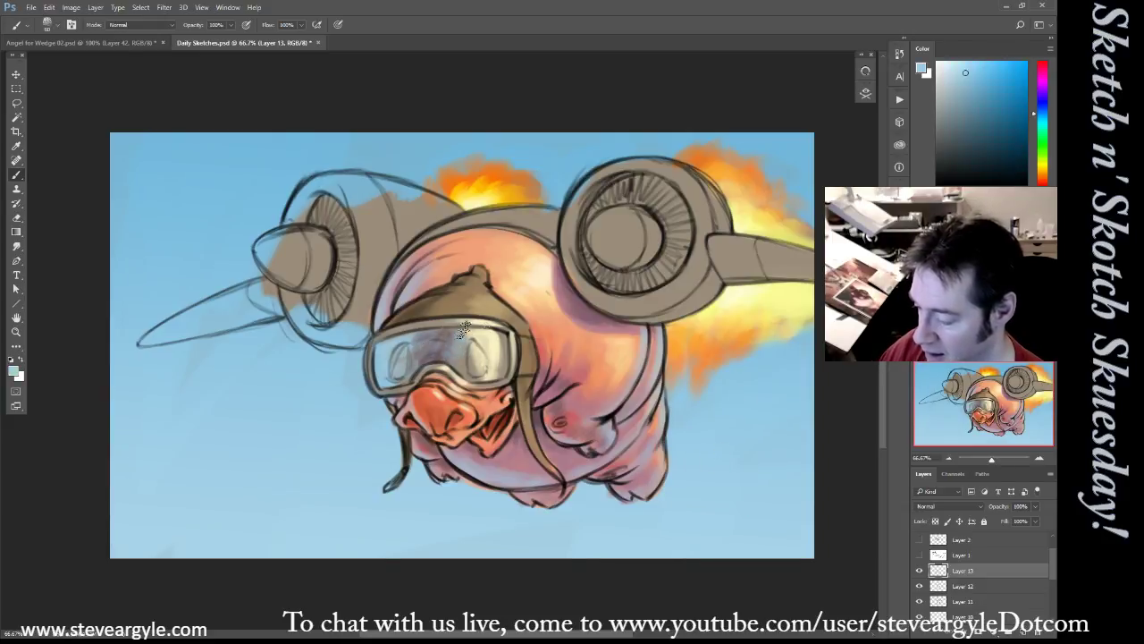
{"action": "key", "text": "r"}
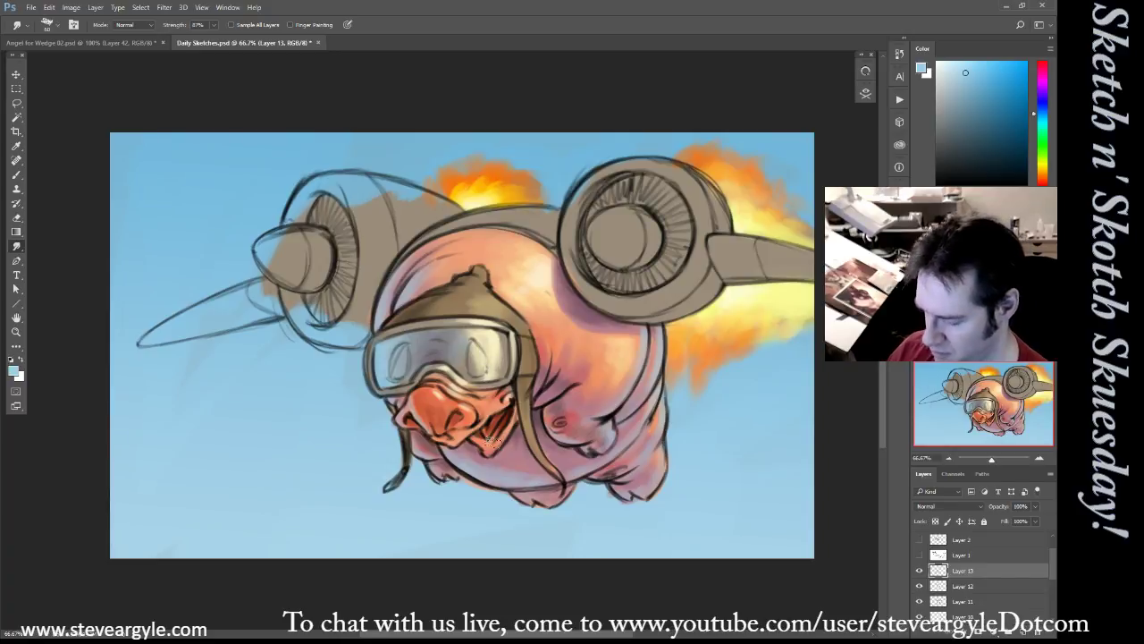
Return to the Brush tool, sample light sky blue, and paint a finer reflection down the lens edge beside the cap strap
{"action": "key", "text": "b"}
{"action": "left_click", "coordinate": [740, 485], "text": "alt"}
{"action": "key", "text": "bracketleft"}
{"action": "key", "text": "bracketleft"}
{"action": "left_click_drag", "start_coordinate": [505, 338], "coordinate": [503, 382]}
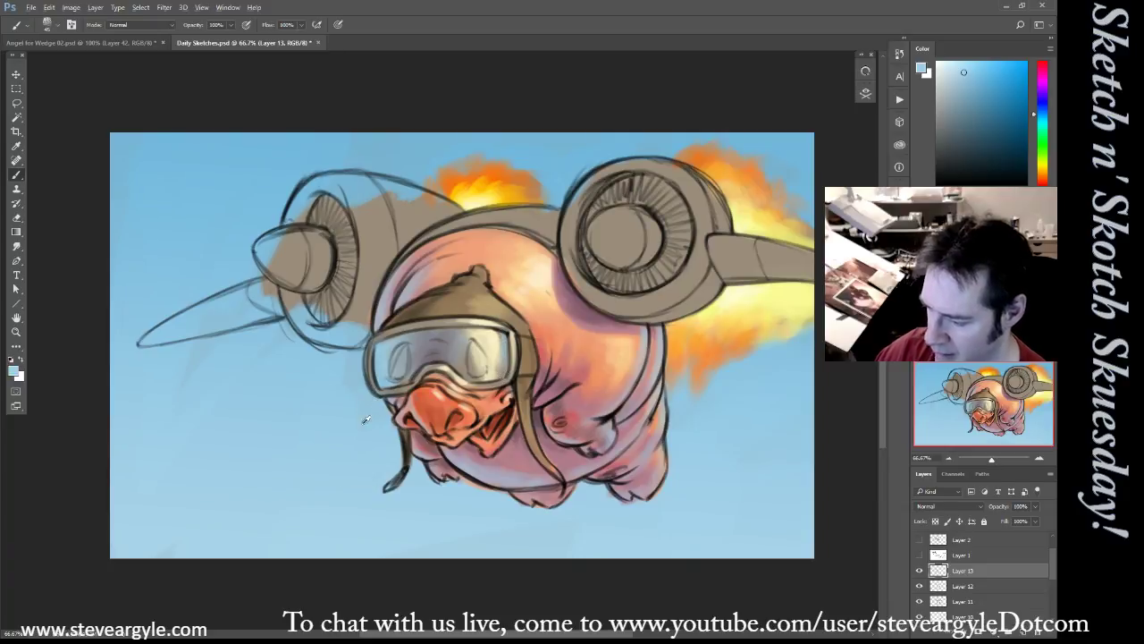
Add paler blue touches inside the goggles with a smaller brush and colour both eyes saturated blue
{"action": "left_click", "coordinate": [962, 69]}
{"action": "key", "text": "bracketleft"}
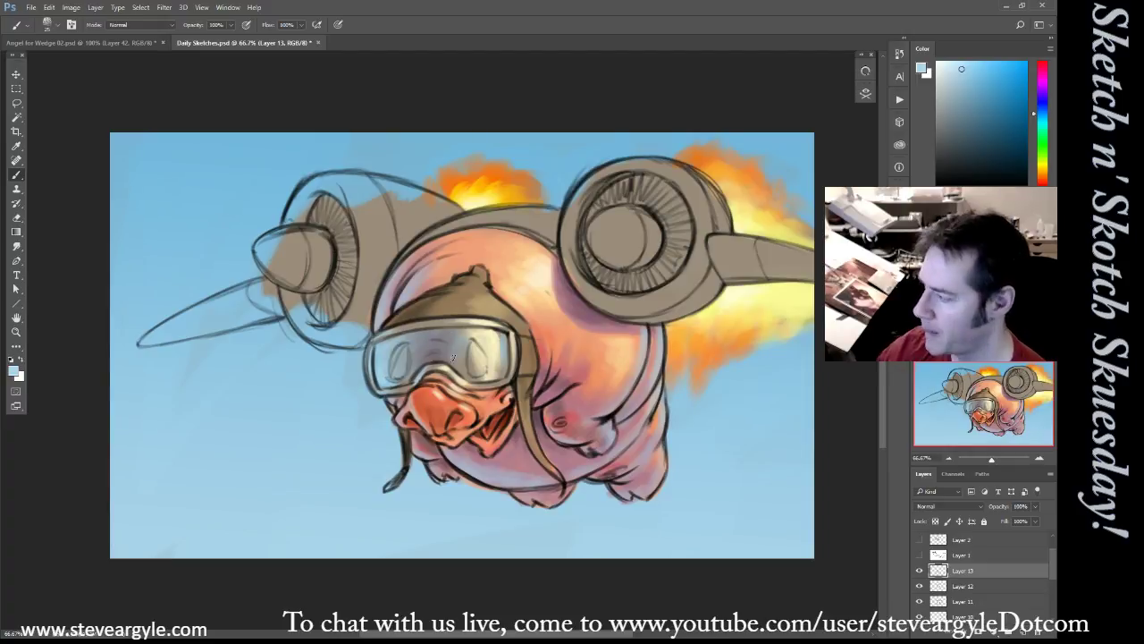
{"action": "left_click", "coordinate": [987, 89]}
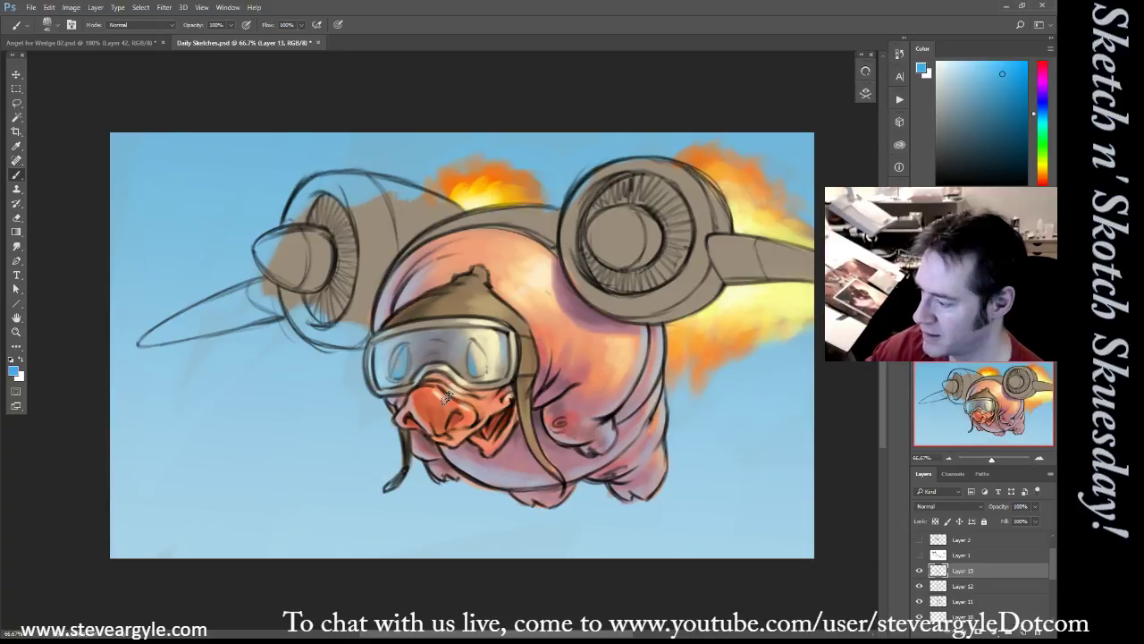
Pick a dark grey-brown, enlarge the brush, and shade the near engine's outer ring
{"action": "left_click", "coordinate": [659, 302], "text": "alt"}
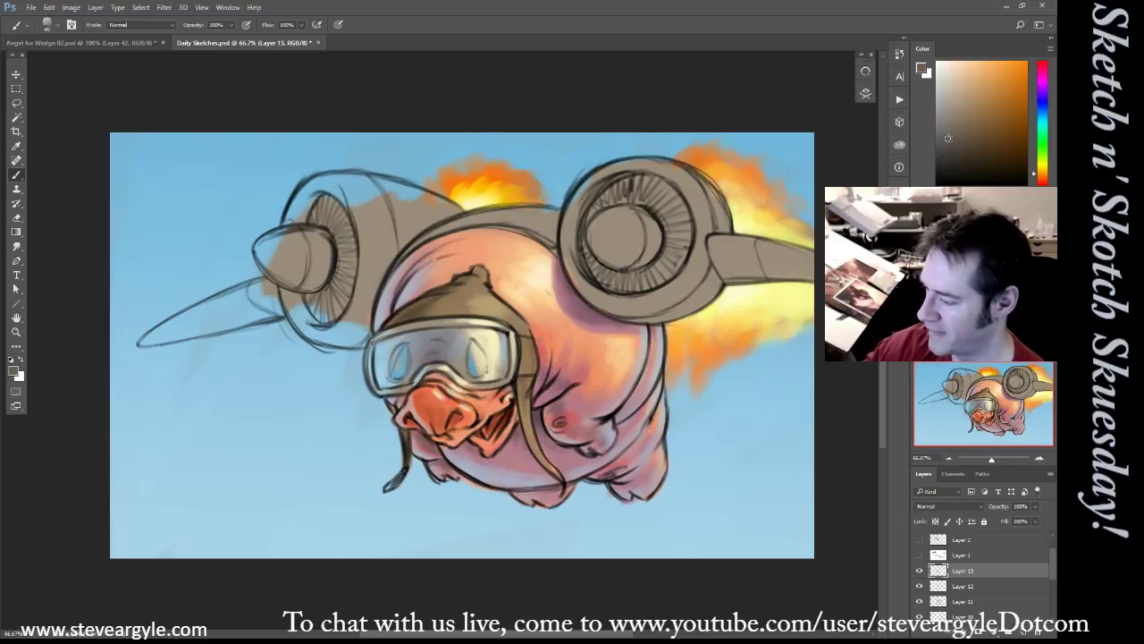
{"action": "key", "text": "bracketright"}
{"action": "key", "text": "bracketright"}
{"action": "mouse_move", "coordinate": [567, 248]}
{"action": "left_mouse_down"}
{"action": "mouse_move", "coordinate": [577, 286]}
{"action": "mouse_move", "coordinate": [565, 234]}
{"action": "mouse_move", "coordinate": [612, 302]}
{"action": "mouse_move", "coordinate": [572, 276]}
{"action": "mouse_move", "coordinate": [626, 309]}
{"action": "mouse_move", "coordinate": [640, 286]}
{"action": "mouse_move", "coordinate": [593, 292]}
{"action": "mouse_move", "coordinate": [663, 304]}
{"action": "mouse_move", "coordinate": [605, 302]}
{"action": "mouse_move", "coordinate": [689, 282]}
{"action": "mouse_move", "coordinate": [637, 310]}
{"action": "mouse_move", "coordinate": [660, 292]}
{"action": "mouse_move", "coordinate": [672, 298]}
{"action": "mouse_move", "coordinate": [640, 311]}
{"action": "mouse_move", "coordinate": [697, 291]}
{"action": "mouse_move", "coordinate": [668, 313]}
{"action": "mouse_move", "coordinate": [710, 284]}
{"action": "mouse_move", "coordinate": [585, 264]}
{"action": "mouse_move", "coordinate": [577, 273]}
{"action": "mouse_move", "coordinate": [575, 198]}
{"action": "mouse_move", "coordinate": [577, 255]}
{"action": "mouse_move", "coordinate": [576, 228]}
{"action": "mouse_move", "coordinate": [624, 178]}
{"action": "left_mouse_up"}
{"action": "key", "text": "]"}
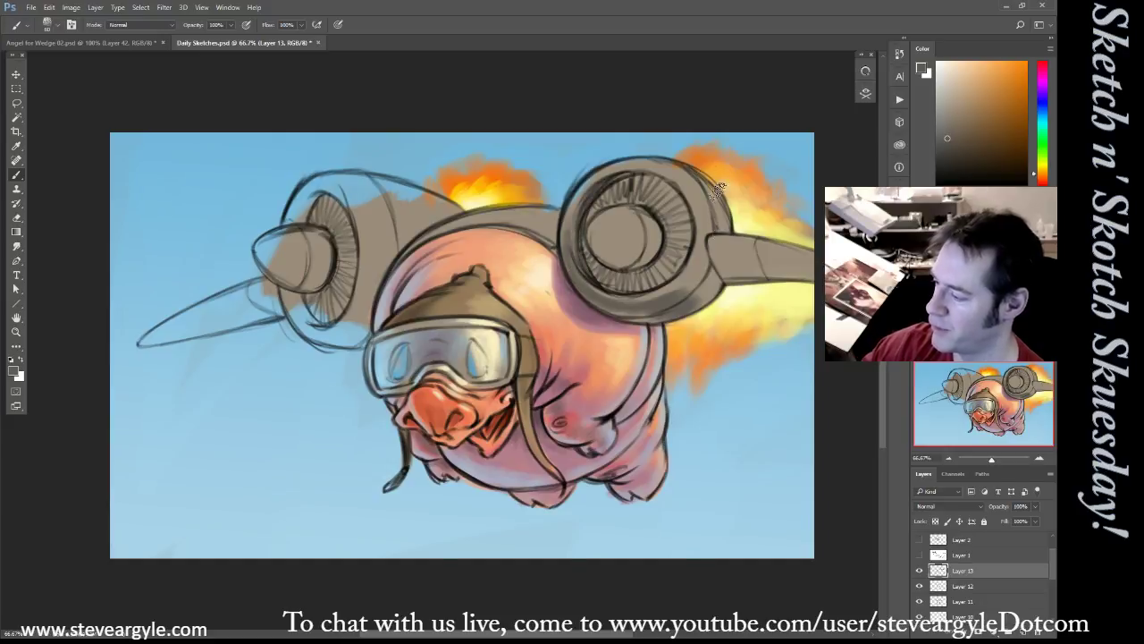
Shade the near engine's underside and the wing attached to it with the dark grey-brown and a larger brush
{"action": "mouse_move", "coordinate": [677, 295]}
{"action": "left_mouse_down"}
{"action": "mouse_move", "coordinate": [703, 268]}
{"action": "mouse_move", "coordinate": [678, 300]}
{"action": "mouse_move", "coordinate": [712, 257]}
{"action": "mouse_move", "coordinate": [727, 281]}
{"action": "mouse_move", "coordinate": [712, 242]}
{"action": "mouse_move", "coordinate": [715, 290]}
{"action": "left_mouse_up"}
{"action": "key", "text": "]"}
{"action": "key", "text": "]"}
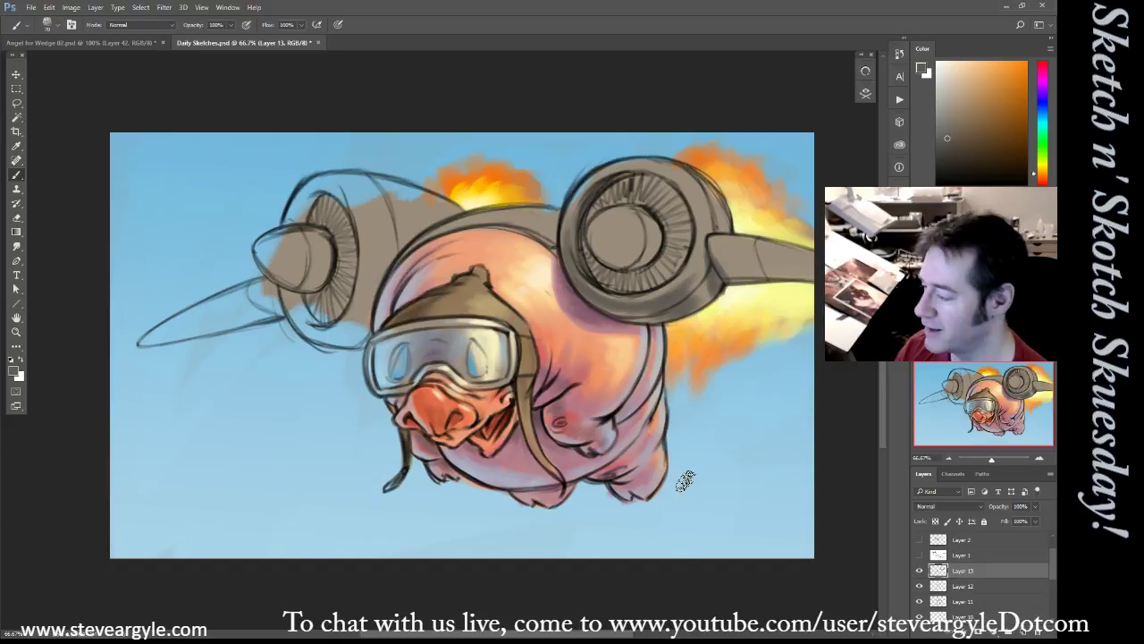
{"action": "key", "text": "]"}
{"action": "mouse_move", "coordinate": [715, 249]}
{"action": "left_mouse_down"}
{"action": "mouse_move", "coordinate": [783, 259]}
{"action": "mouse_move", "coordinate": [718, 259]}
{"action": "mouse_move", "coordinate": [809, 266]}
{"action": "mouse_move", "coordinate": [734, 265]}
{"action": "mouse_move", "coordinate": [771, 260]}
{"action": "mouse_move", "coordinate": [765, 275]}
{"action": "mouse_move", "coordinate": [819, 279]}
{"action": "left_mouse_up"}
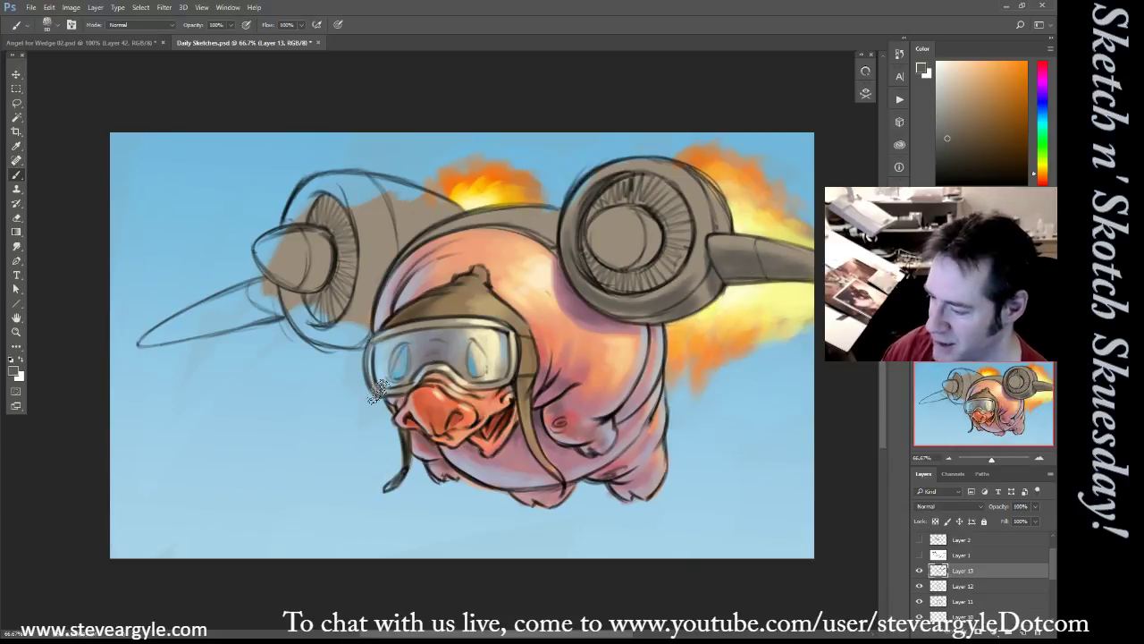
Shade the lower body of the far engine with the same dark grey-brown
{"action": "left_click_drag", "start_coordinate": [363, 294], "coordinate": [351, 320]}
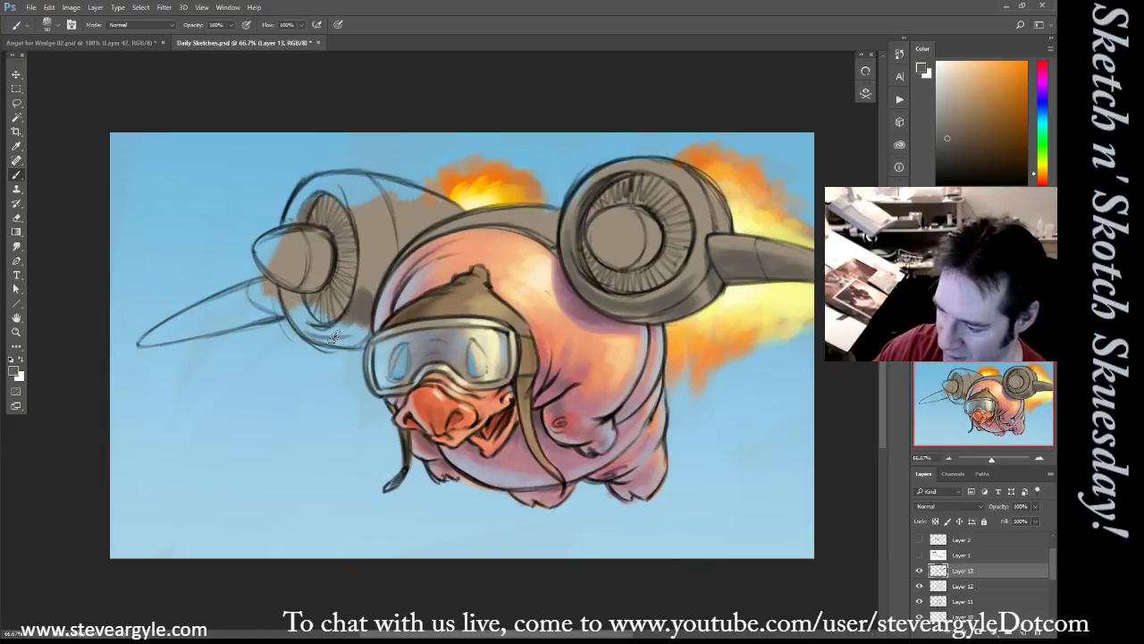
{"action": "key", "text": "bracketright"}
{"action": "key", "text": "bracketright"}
{"action": "mouse_move", "coordinate": [333, 338]}
{"action": "left_mouse_down"}
{"action": "mouse_move", "coordinate": [369, 326]}
{"action": "mouse_move", "coordinate": [378, 269]}
{"action": "mouse_move", "coordinate": [360, 310]}
{"action": "mouse_move", "coordinate": [379, 254]}
{"action": "left_mouse_up"}
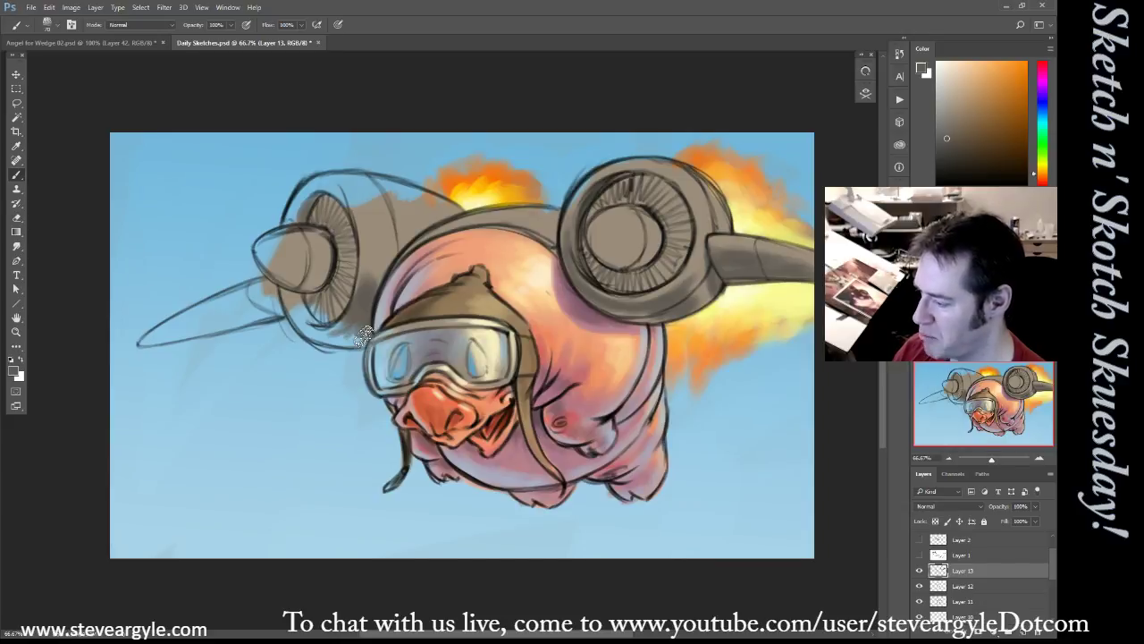
Blend the pig's flank beneath the near engine with peach-orange tones sampled from the surrounding skin
{"action": "left_click", "coordinate": [640, 336], "text": "alt"}
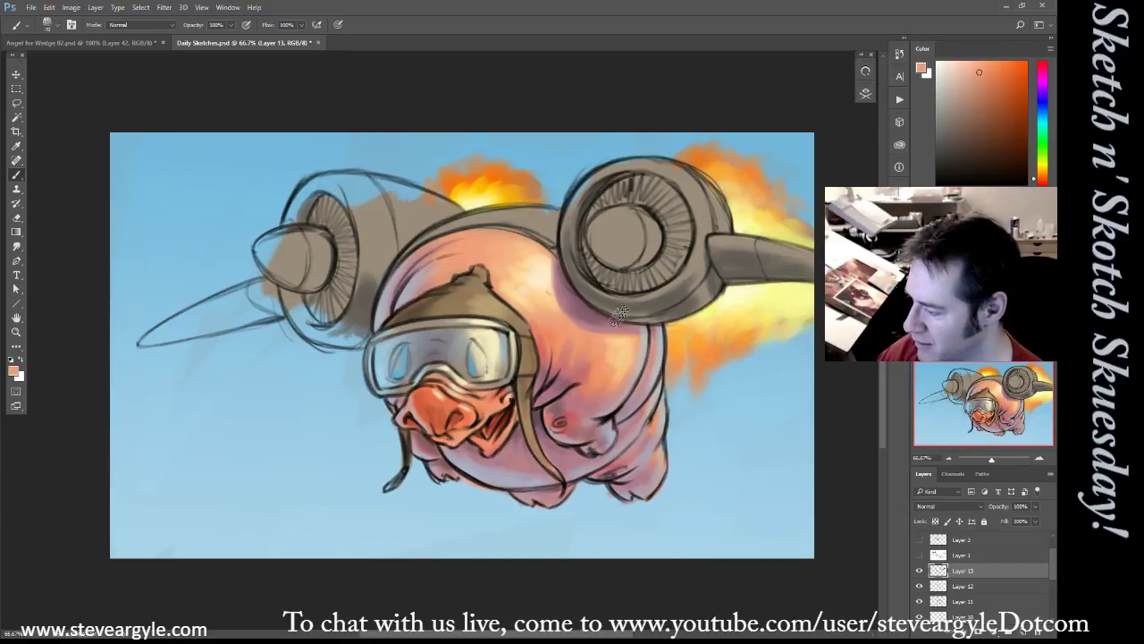
{"action": "left_click", "coordinate": [664, 302], "text": "alt"}
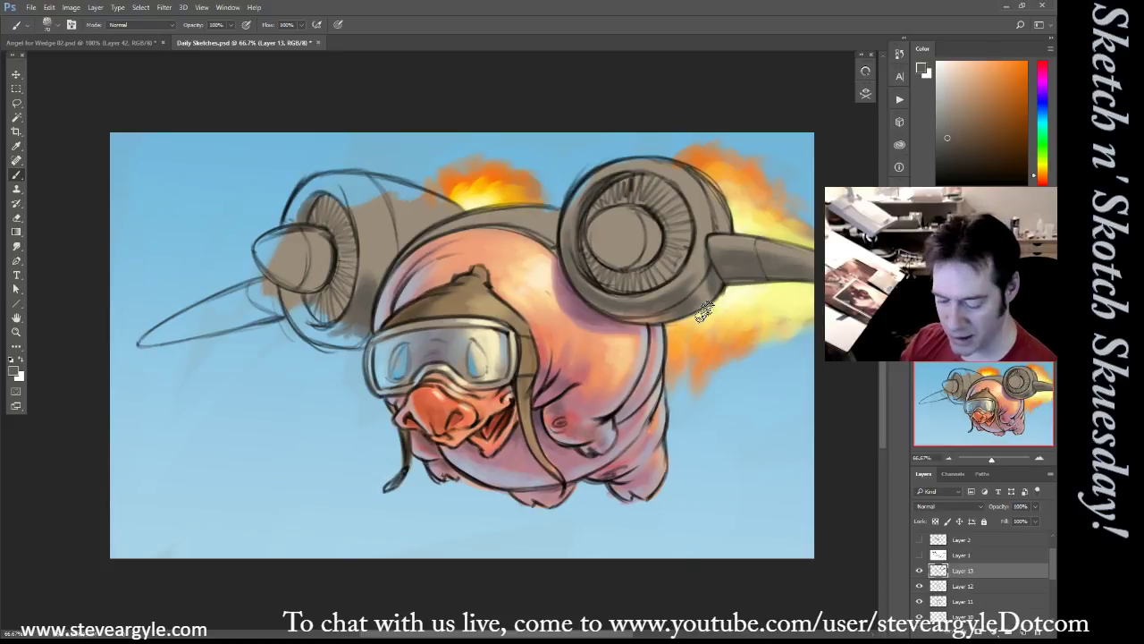
{"action": "left_click", "coordinate": [565, 337], "text": "alt"}
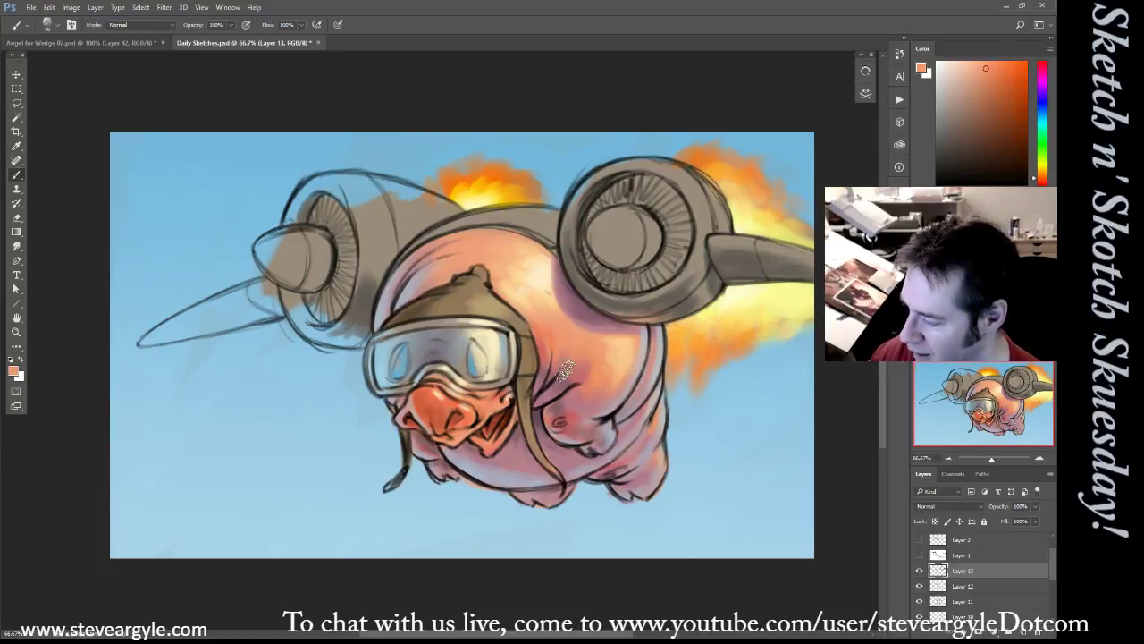
{"action": "mouse_move", "coordinate": [583, 341]}
{"action": "left_mouse_down"}
{"action": "mouse_move", "coordinate": [593, 380]}
{"action": "mouse_move", "coordinate": [581, 362]}
{"action": "mouse_move", "coordinate": [579, 376]}
{"action": "left_mouse_up"}
{"action": "key", "text": "bracketright"}
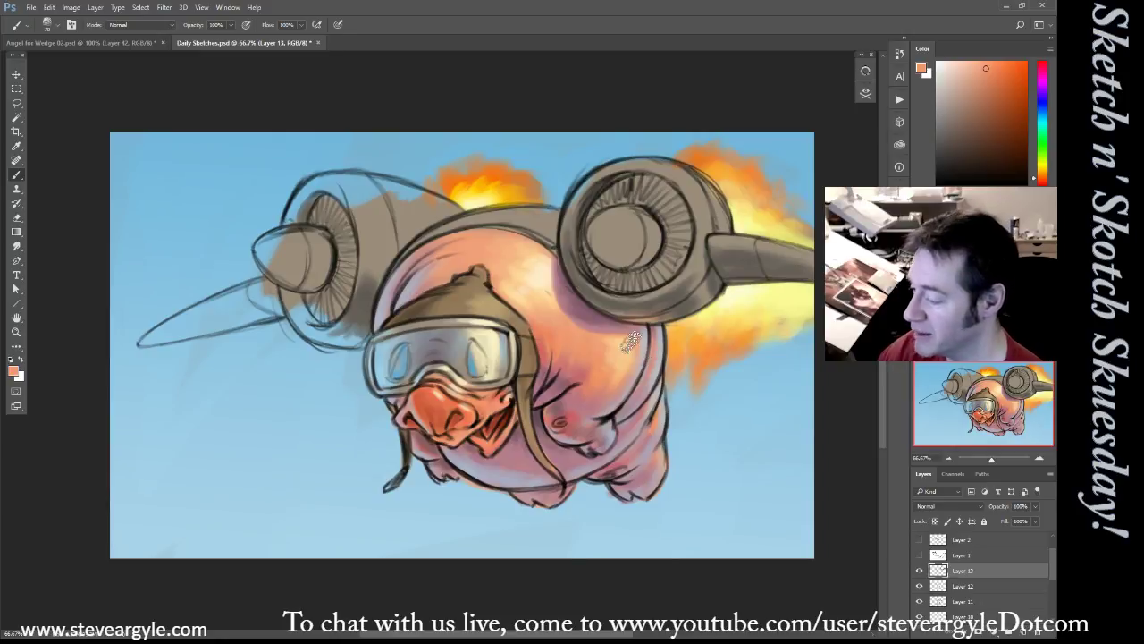
{"action": "left_click", "coordinate": [601, 350], "text": "alt"}
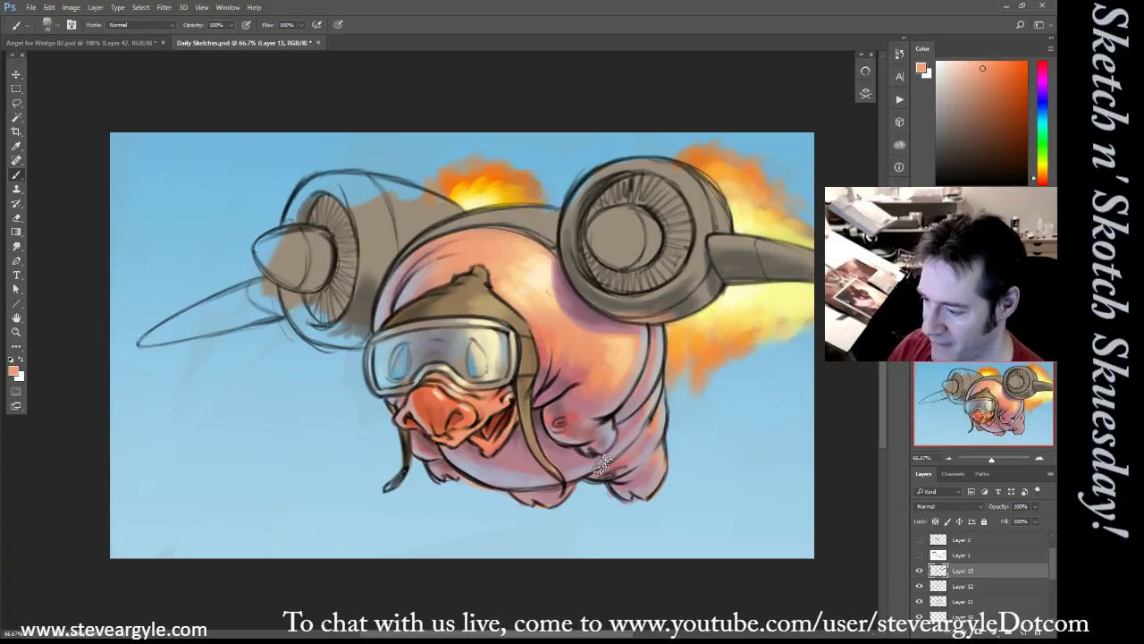
Sample the mid grey-brown and fill the far engine's casing rim, upper body and whole wing with it
{"action": "left_click", "coordinate": [371, 256], "text": "alt"}
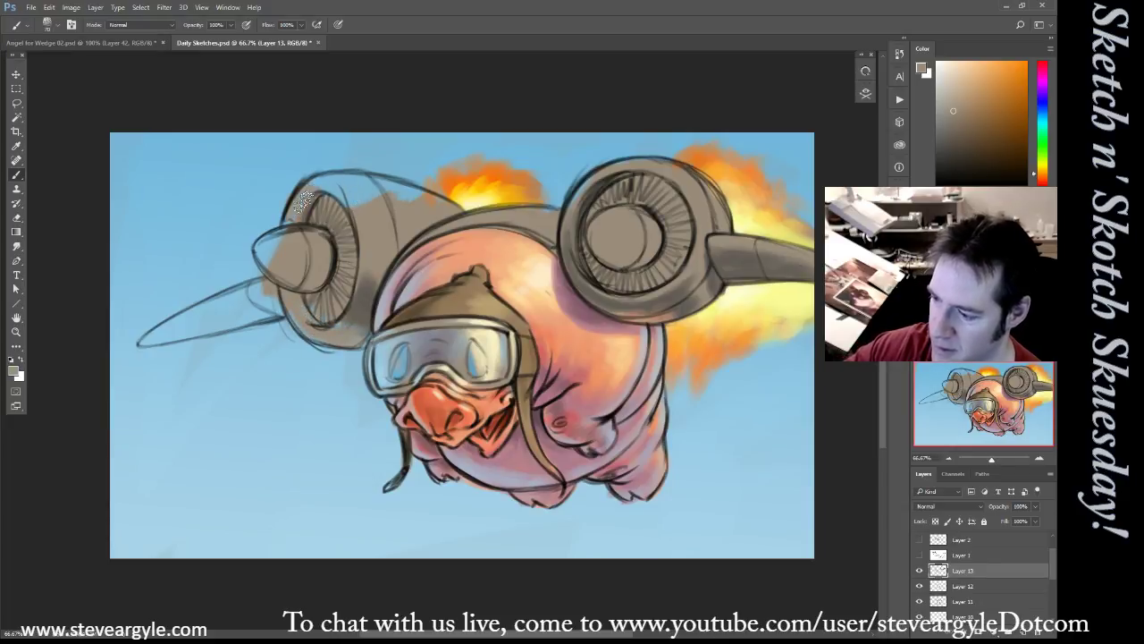
{"action": "mouse_move", "coordinate": [319, 184]}
{"action": "left_mouse_down"}
{"action": "mouse_move", "coordinate": [341, 206]}
{"action": "mouse_move", "coordinate": [374, 197]}
{"action": "mouse_move", "coordinate": [348, 183]}
{"action": "mouse_move", "coordinate": [375, 189]}
{"action": "left_mouse_up"}
{"action": "mouse_move", "coordinate": [270, 263]}
{"action": "left_mouse_down"}
{"action": "mouse_move", "coordinate": [267, 245]}
{"action": "mouse_move", "coordinate": [294, 253]}
{"action": "mouse_move", "coordinate": [228, 301]}
{"action": "left_mouse_up"}
{"action": "mouse_move", "coordinate": [168, 326]}
{"action": "left_mouse_down"}
{"action": "mouse_move", "coordinate": [232, 299]}
{"action": "mouse_move", "coordinate": [237, 313]}
{"action": "mouse_move", "coordinate": [177, 332]}
{"action": "mouse_move", "coordinate": [259, 311]}
{"action": "mouse_move", "coordinate": [159, 335]}
{"action": "mouse_move", "coordinate": [280, 303]}
{"action": "mouse_move", "coordinate": [174, 328]}
{"action": "mouse_move", "coordinate": [290, 311]}
{"action": "left_mouse_up"}
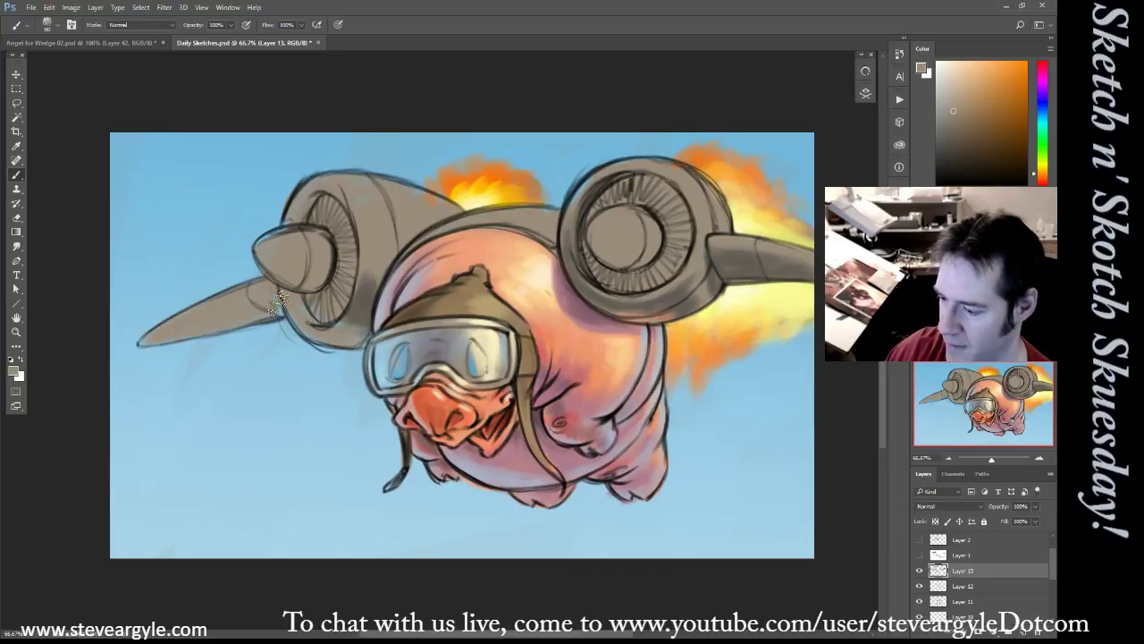
Sample the dark grey-brown from the near wing and shade the far wing's underside and the near engine's hub
{"action": "left_click", "coordinate": [748, 255], "text": "alt"}
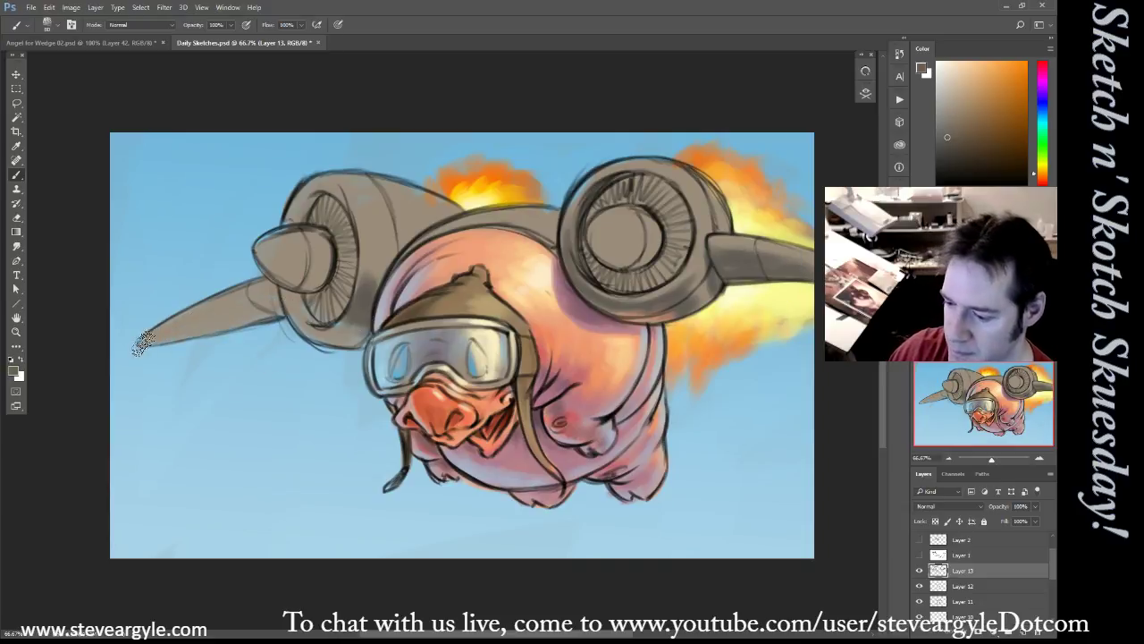
{"action": "left_click_drag", "start_coordinate": [143, 343], "coordinate": [259, 317]}
{"action": "left_click_drag", "start_coordinate": [188, 331], "coordinate": [277, 304]}
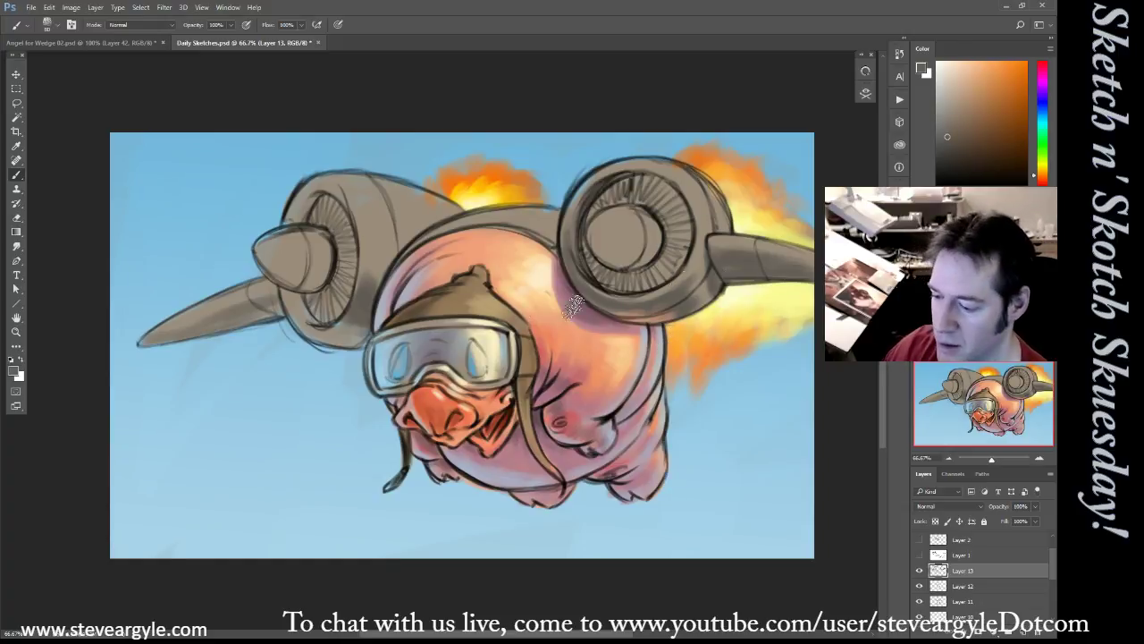
{"action": "left_click_drag", "start_coordinate": [274, 302], "coordinate": [133, 348]}
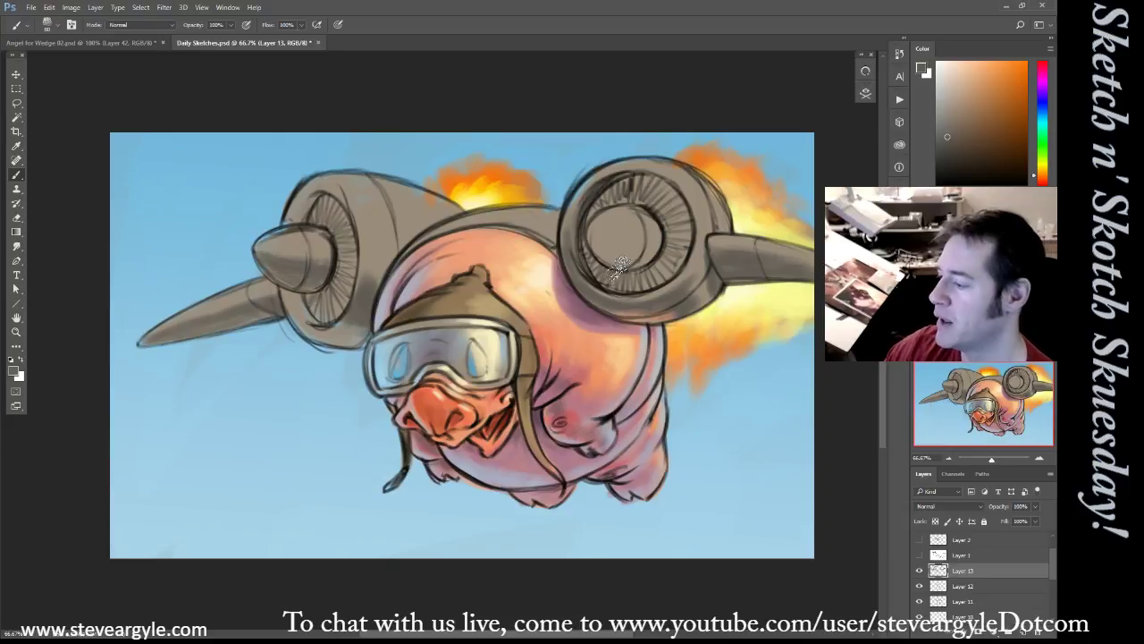
{"action": "mouse_move", "coordinate": [631, 252]}
{"action": "left_mouse_down"}
{"action": "mouse_move", "coordinate": [606, 242]}
{"action": "mouse_move", "coordinate": [651, 250]}
{"action": "mouse_move", "coordinate": [606, 253]}
{"action": "mouse_move", "coordinate": [617, 261]}
{"action": "mouse_move", "coordinate": [653, 254]}
{"action": "left_mouse_up"}
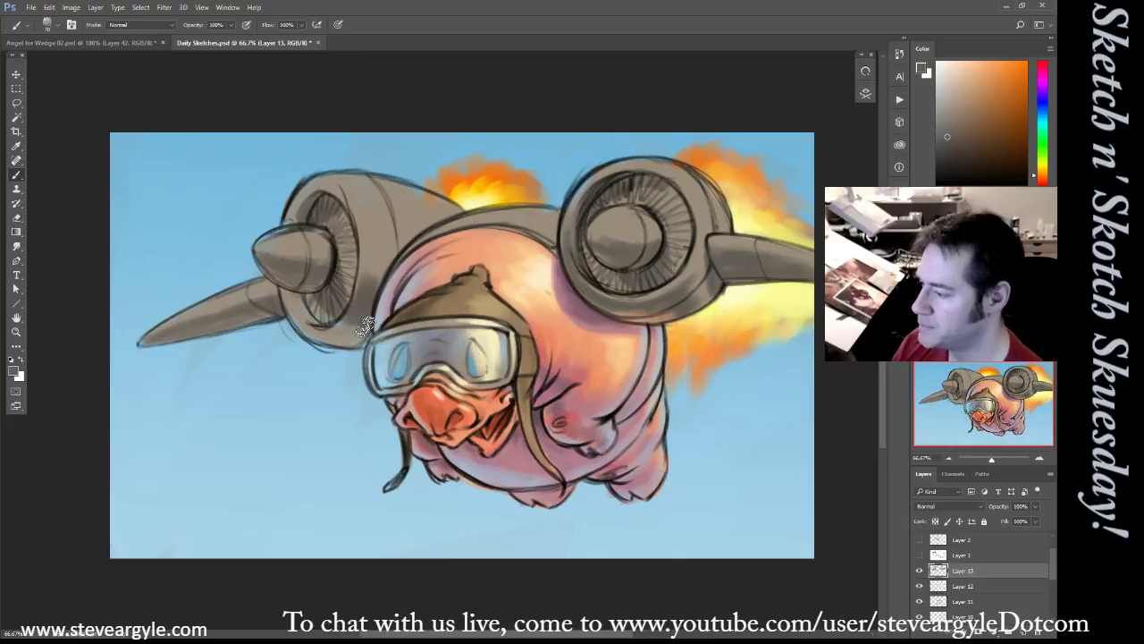
Pick a pale warm grey and highlight the near engine's outer casing, hub and wing
{"action": "left_click", "coordinate": [712, 207], "text": "alt"}
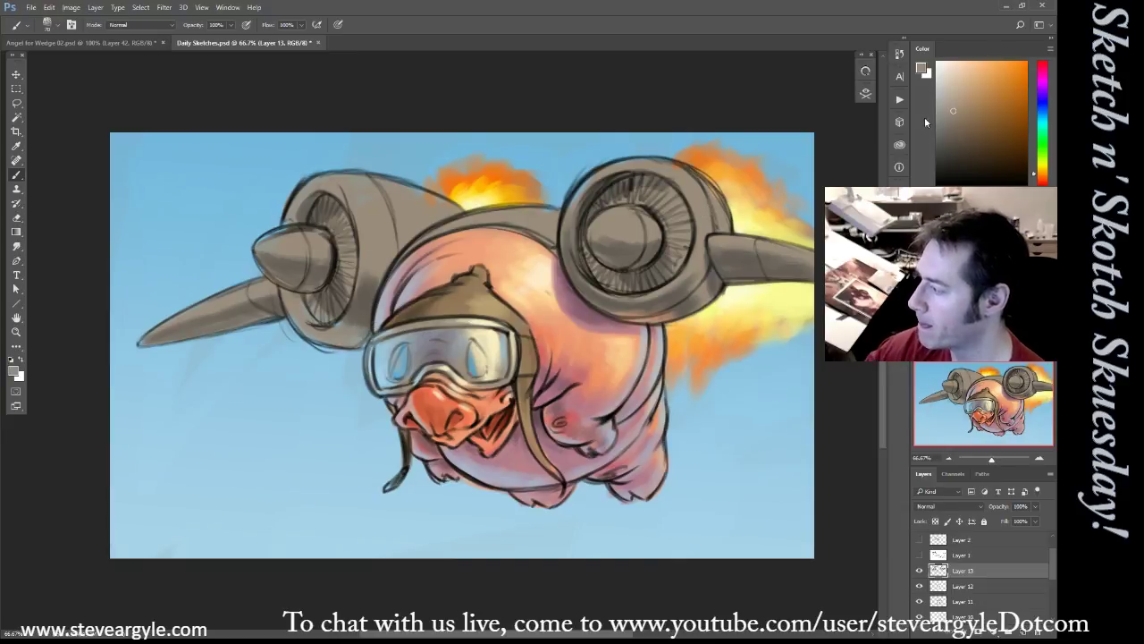
{"action": "left_click_drag", "start_coordinate": [1034, 178], "coordinate": [1034, 168]}
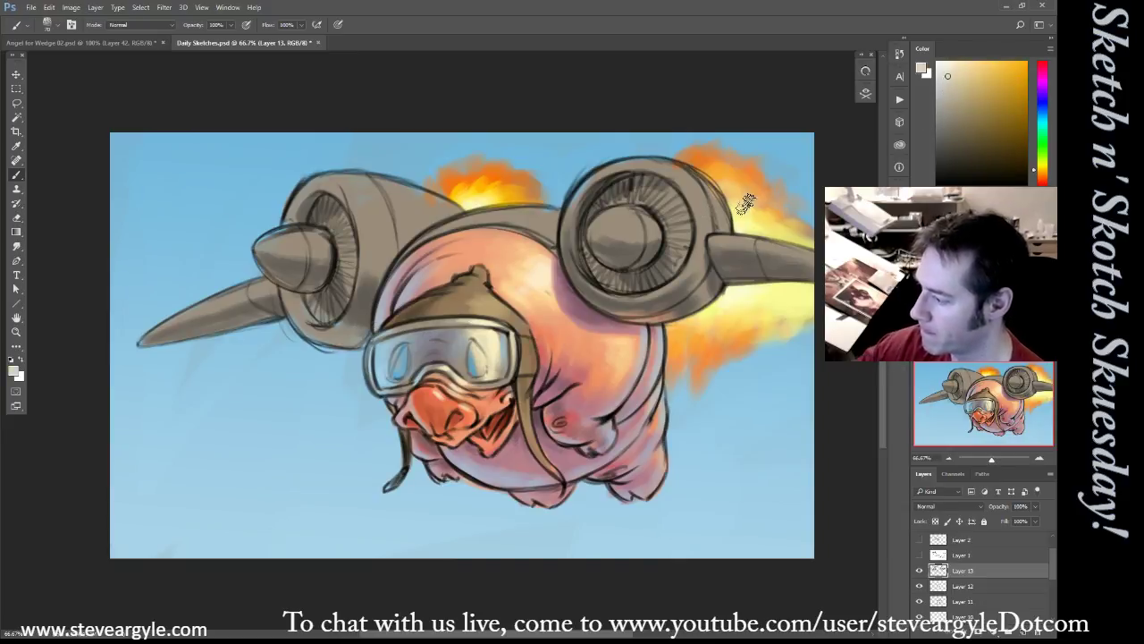
{"action": "mouse_move", "coordinate": [681, 174]}
{"action": "left_mouse_down"}
{"action": "mouse_move", "coordinate": [704, 221]}
{"action": "mouse_move", "coordinate": [720, 215]}
{"action": "left_mouse_up"}
{"action": "key", "text": "]"}
{"action": "key", "text": "]"}
{"action": "key", "text": "]"}
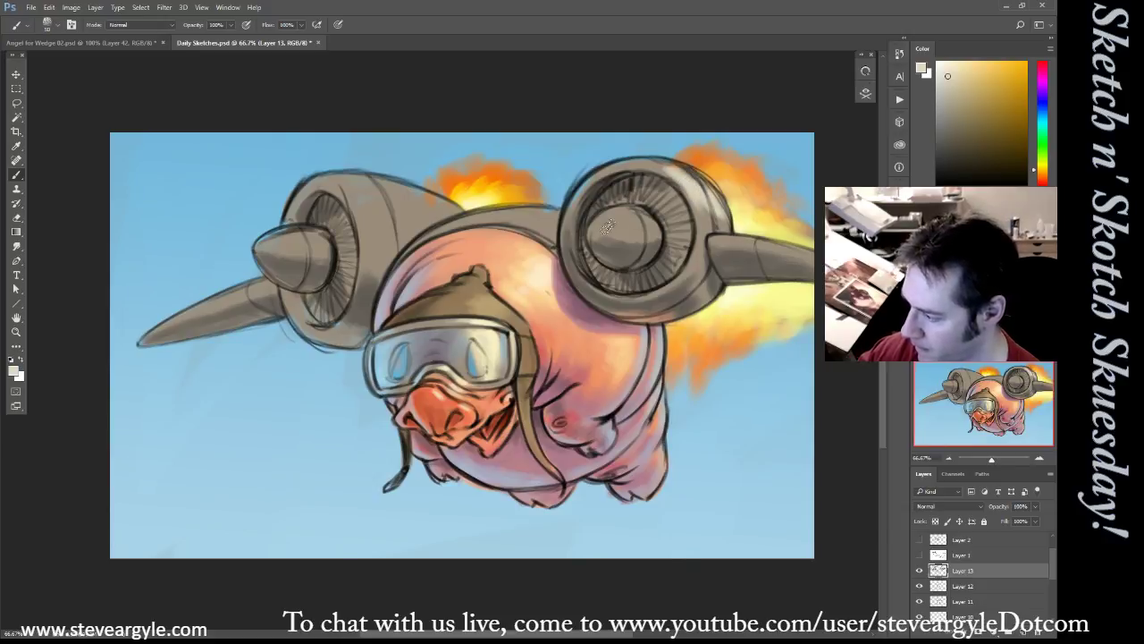
{"action": "mouse_move", "coordinate": [619, 229]}
{"action": "left_mouse_down"}
{"action": "mouse_move", "coordinate": [654, 234]}
{"action": "mouse_move", "coordinate": [611, 219]}
{"action": "mouse_move", "coordinate": [641, 212]}
{"action": "mouse_move", "coordinate": [607, 229]}
{"action": "mouse_move", "coordinate": [634, 221]}
{"action": "mouse_move", "coordinate": [660, 234]}
{"action": "mouse_move", "coordinate": [743, 206]}
{"action": "mouse_move", "coordinate": [704, 215]}
{"action": "mouse_move", "coordinate": [700, 204]}
{"action": "mouse_move", "coordinate": [706, 265]}
{"action": "mouse_move", "coordinate": [744, 244]}
{"action": "mouse_move", "coordinate": [712, 239]}
{"action": "mouse_move", "coordinate": [784, 245]}
{"action": "mouse_move", "coordinate": [711, 240]}
{"action": "mouse_move", "coordinate": [818, 264]}
{"action": "left_mouse_up"}
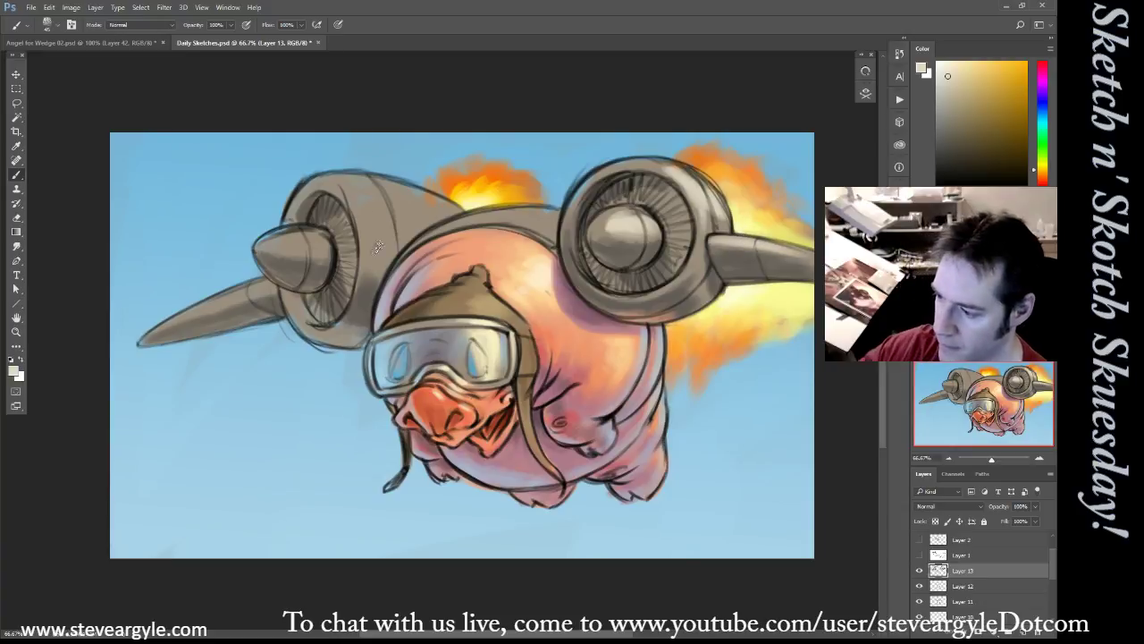
Highlight the far engine's casing, nose cone and wing with the same pale warm grey
{"action": "mouse_move", "coordinate": [355, 195]}
{"action": "left_mouse_down"}
{"action": "mouse_move", "coordinate": [389, 219]}
{"action": "mouse_move", "coordinate": [402, 205]}
{"action": "mouse_move", "coordinate": [421, 223]}
{"action": "mouse_move", "coordinate": [436, 211]}
{"action": "mouse_move", "coordinate": [420, 221]}
{"action": "left_mouse_up"}
{"action": "left_click_drag", "start_coordinate": [266, 246], "coordinate": [325, 242]}
{"action": "left_click_drag", "start_coordinate": [364, 380], "coordinate": [383, 392]}
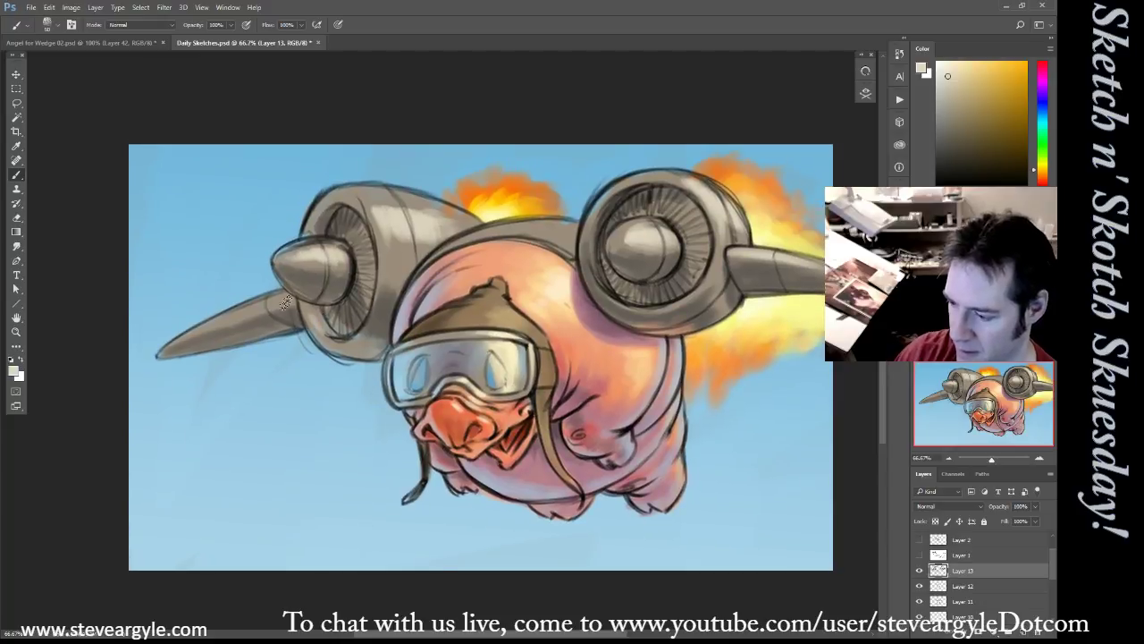
{"action": "left_click_drag", "start_coordinate": [675, 481], "coordinate": [634, 466]}
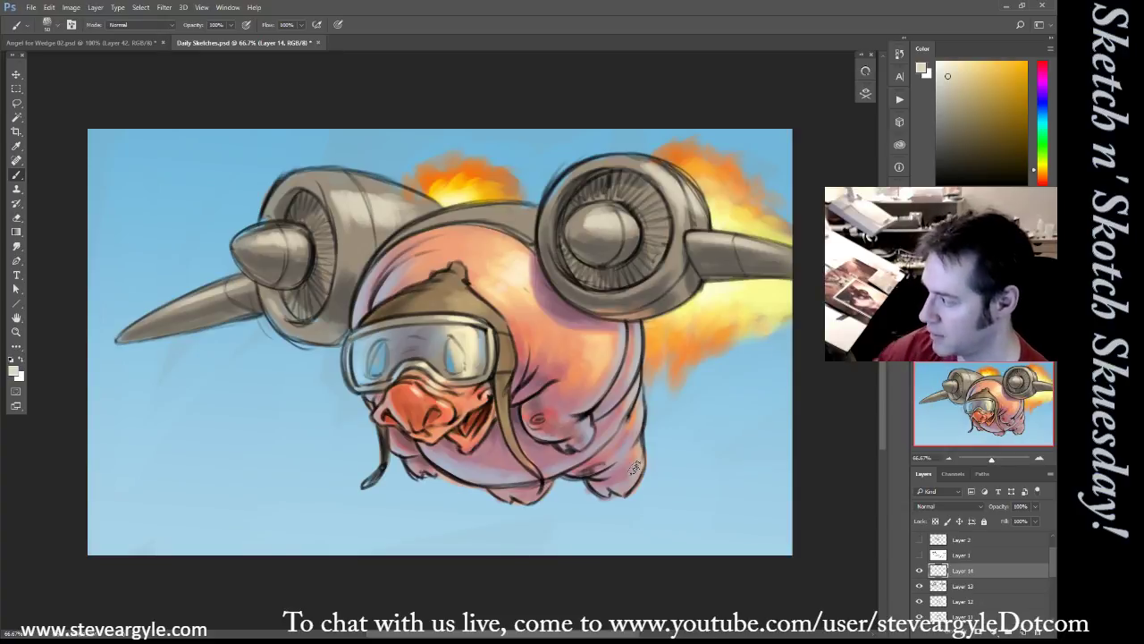
Choose the TONER_softsmooth brush and sample orange from the near engine's flame
{"action": "left_click", "coordinate": [866, 93]}
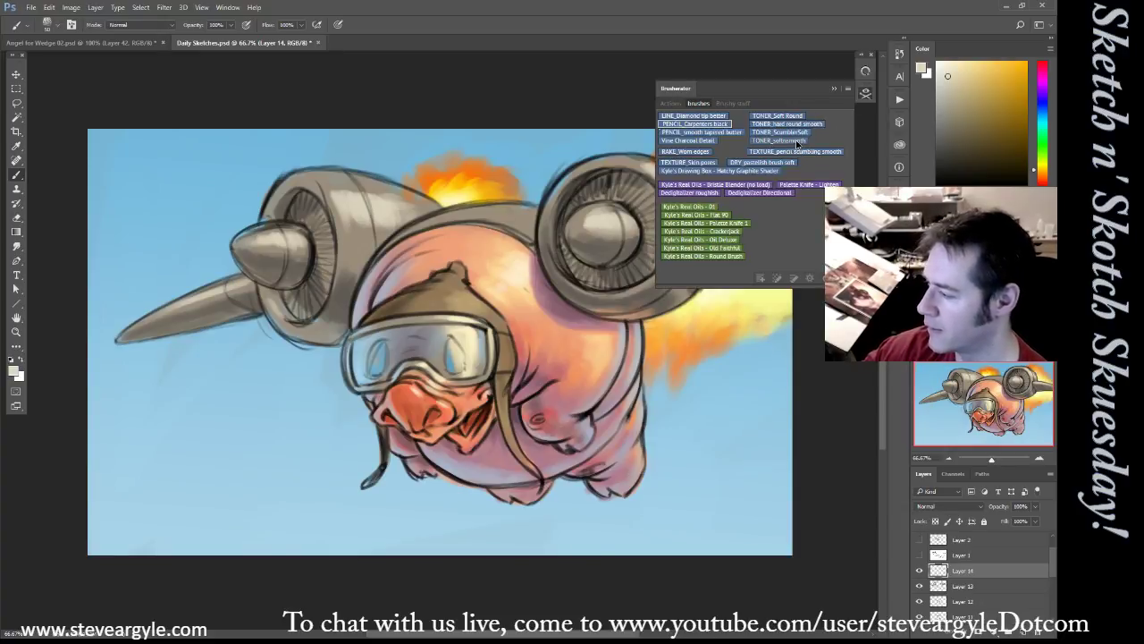
{"action": "left_click", "coordinate": [797, 143]}
{"action": "left_click", "coordinate": [690, 338], "text": "alt"}
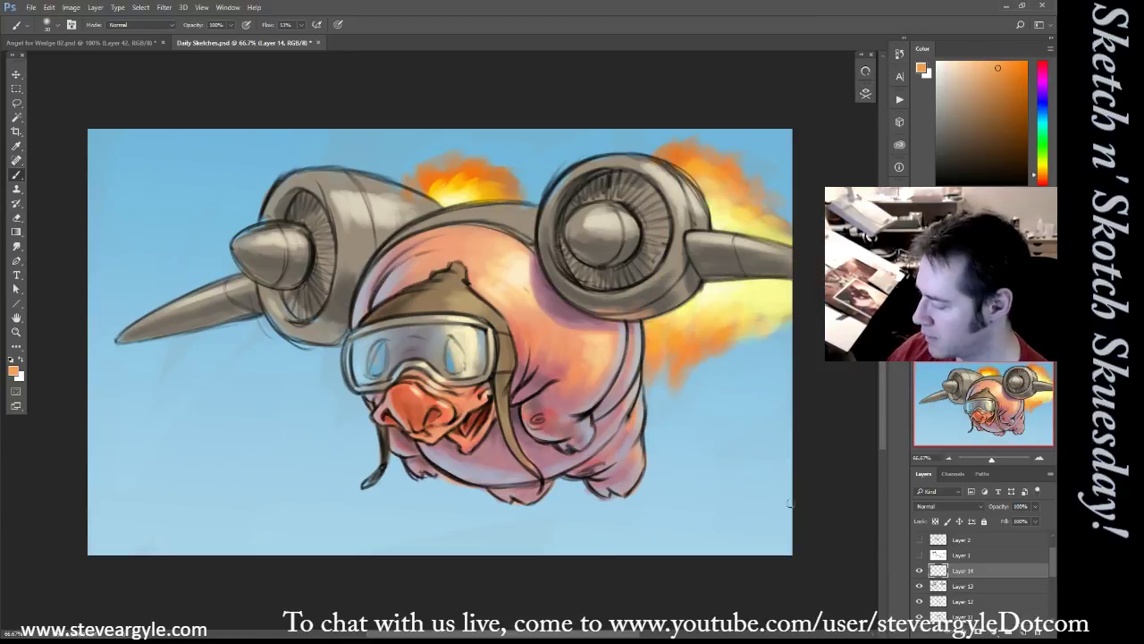
Set Layer 14's blend mode to Screen and move it above Layer 4 at the top of the layer stack
{"action": "left_click", "coordinate": [949, 506]}
{"action": "left_click", "coordinate": [934, 447]}
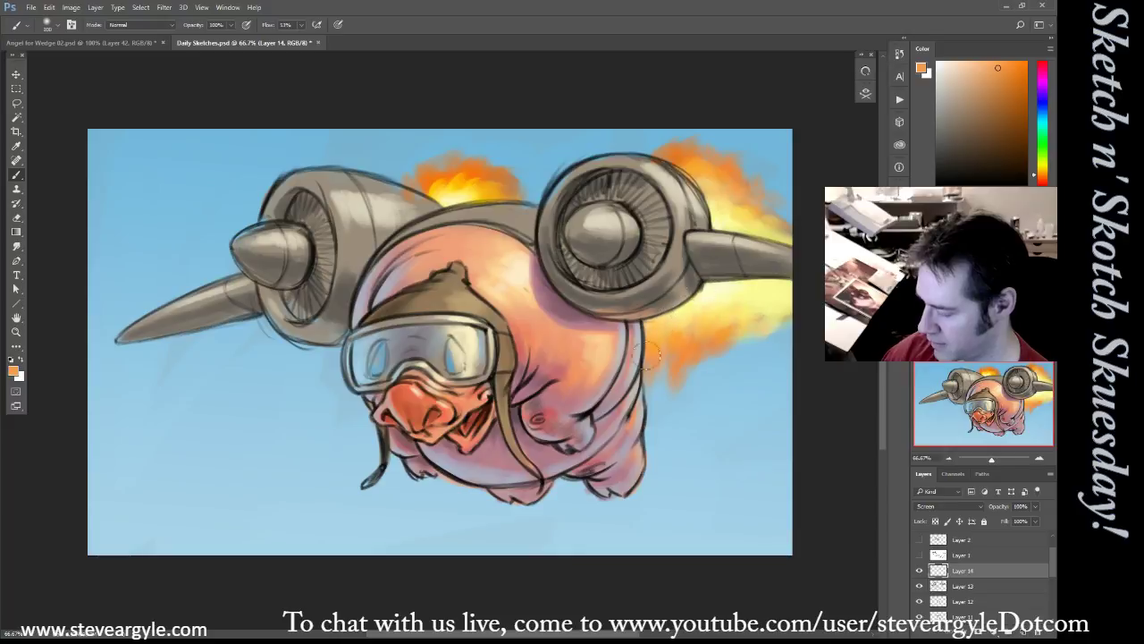
{"action": "scroll", "coordinate": [1037, 563], "scroll_direction": "up", "scroll_amount": 2}
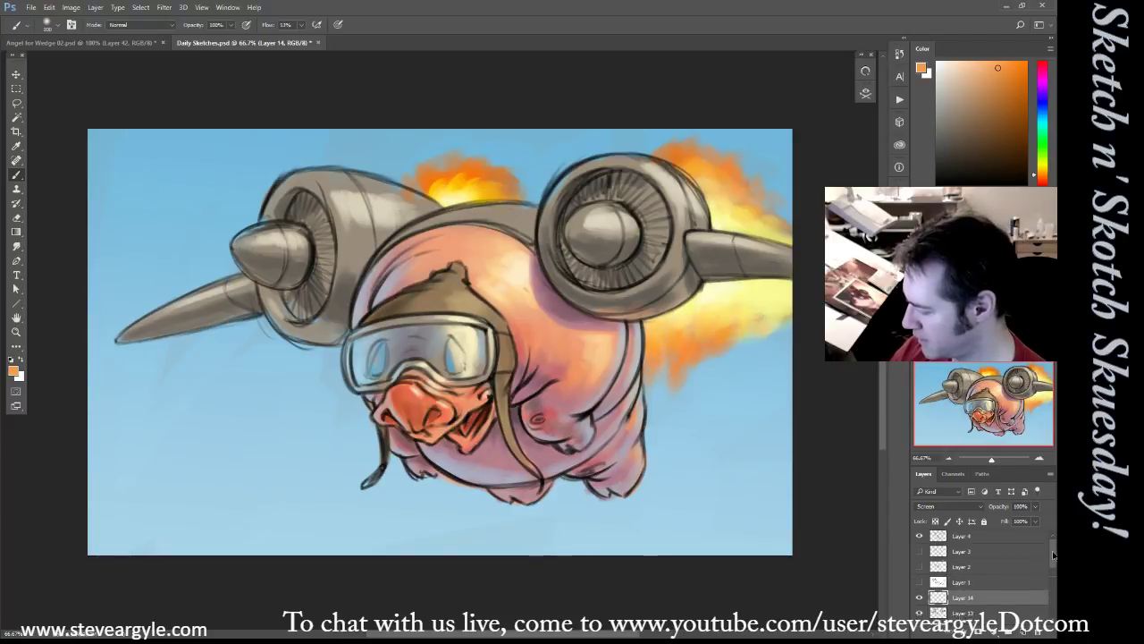
{"action": "left_click_drag", "start_coordinate": [957, 601], "coordinate": [962, 535]}
Paint a soft orange glow over the near engine's lower flame and the adjoining casing edge, adjusting the brush size
{"action": "key", "text": "]"}
{"action": "key", "text": "]"}
{"action": "key", "text": "]"}
{"action": "mouse_move", "coordinate": [708, 294]}
{"action": "left_mouse_down"}
{"action": "mouse_move", "coordinate": [678, 321]}
{"action": "mouse_move", "coordinate": [700, 298]}
{"action": "mouse_move", "coordinate": [682, 309]}
{"action": "mouse_move", "coordinate": [667, 349]}
{"action": "mouse_move", "coordinate": [731, 316]}
{"action": "mouse_move", "coordinate": [685, 409]}
{"action": "left_mouse_up"}
{"action": "key", "text": "["}
{"action": "key", "text": "["}
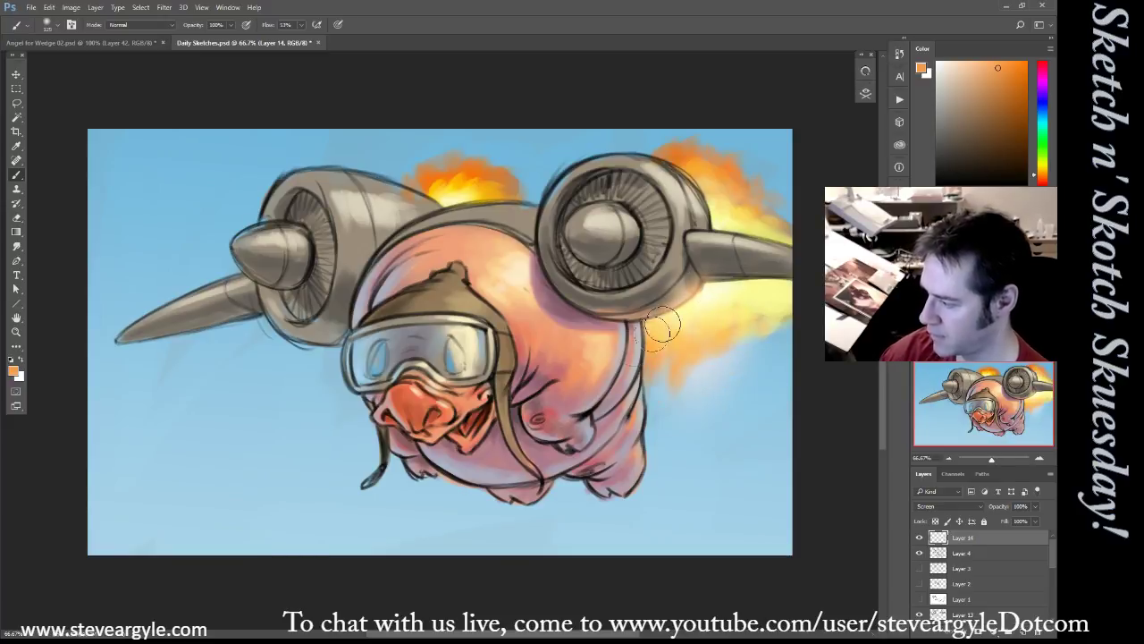
{"action": "left_click_drag", "start_coordinate": [667, 327], "coordinate": [718, 291]}
Add orange glow along the near engine's rear edge and over the far engine's flame with a smaller soft brush
{"action": "key", "text": "["}
{"action": "key", "text": "["}
{"action": "key", "text": "["}
{"action": "key", "text": "["}
{"action": "mouse_move", "coordinate": [719, 232]}
{"action": "left_mouse_down"}
{"action": "mouse_move", "coordinate": [708, 190]}
{"action": "mouse_move", "coordinate": [690, 173]}
{"action": "mouse_move", "coordinate": [715, 210]}
{"action": "mouse_move", "coordinate": [672, 161]}
{"action": "mouse_move", "coordinate": [713, 219]}
{"action": "mouse_move", "coordinate": [749, 226]}
{"action": "mouse_move", "coordinate": [704, 220]}
{"action": "left_mouse_up"}
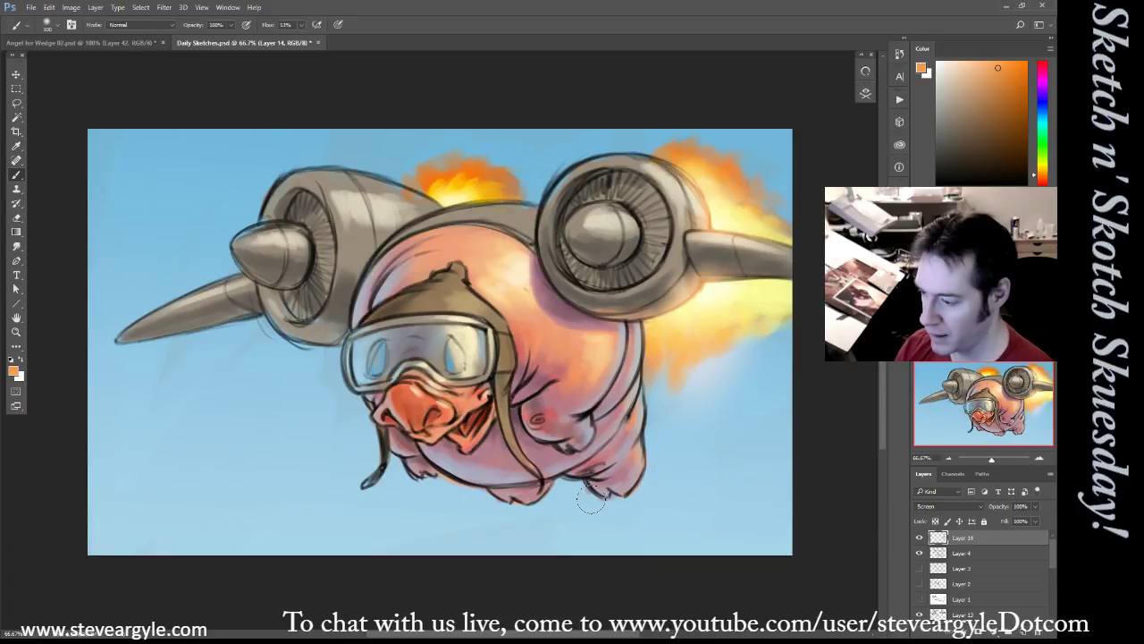
{"action": "mouse_move", "coordinate": [440, 201]}
{"action": "left_mouse_down"}
{"action": "mouse_move", "coordinate": [403, 214]}
{"action": "mouse_move", "coordinate": [438, 189]}
{"action": "mouse_move", "coordinate": [422, 195]}
{"action": "mouse_move", "coordinate": [482, 188]}
{"action": "mouse_move", "coordinate": [423, 180]}
{"action": "mouse_move", "coordinate": [500, 174]}
{"action": "mouse_move", "coordinate": [425, 171]}
{"action": "mouse_move", "coordinate": [425, 192]}
{"action": "mouse_move", "coordinate": [518, 181]}
{"action": "mouse_move", "coordinate": [427, 201]}
{"action": "mouse_move", "coordinate": [520, 166]}
{"action": "mouse_move", "coordinate": [409, 183]}
{"action": "mouse_move", "coordinate": [545, 142]}
{"action": "mouse_move", "coordinate": [557, 162]}
{"action": "mouse_move", "coordinate": [416, 211]}
{"action": "left_mouse_up"}
Widen the orange glow below the near engine's flame with a larger soft brush, then reduce the brush size
{"action": "key", "text": "]"}
{"action": "key", "text": "]"}
{"action": "key", "text": "]"}
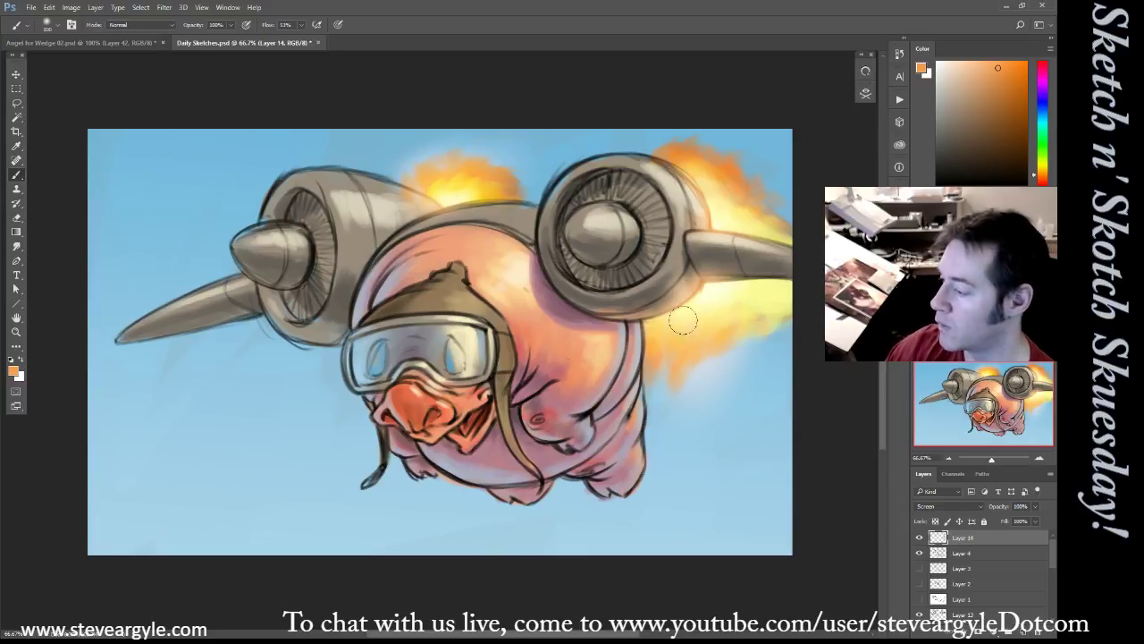
{"action": "key", "text": "]"}
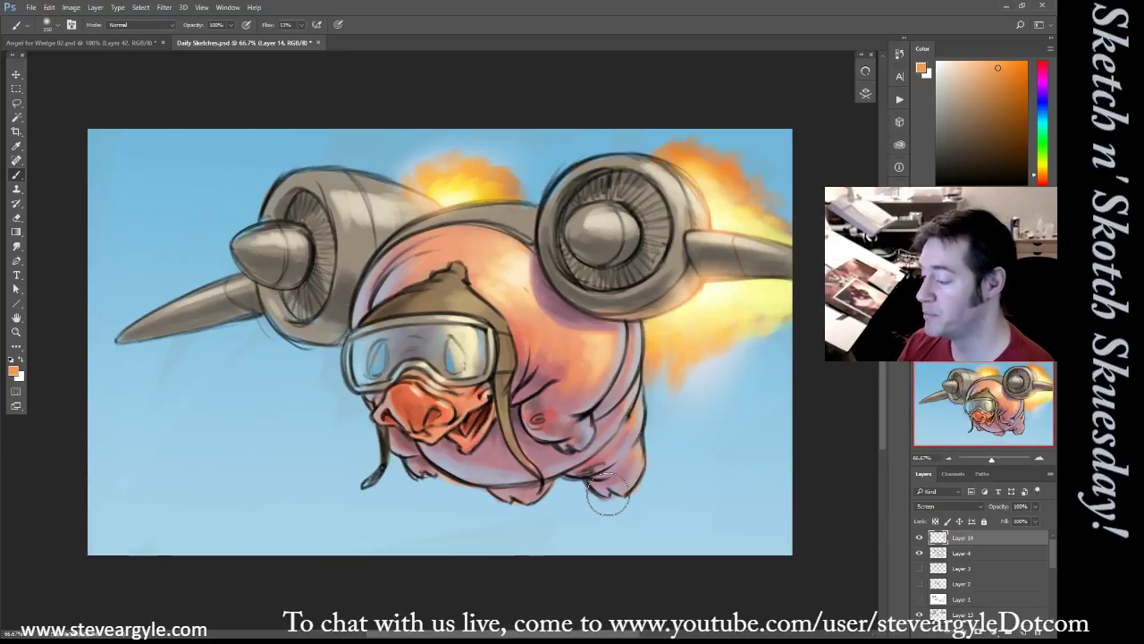
{"action": "key", "text": "]"}
{"action": "mouse_move", "coordinate": [677, 348]}
{"action": "left_mouse_down"}
{"action": "mouse_move", "coordinate": [647, 442]}
{"action": "mouse_move", "coordinate": [666, 379]}
{"action": "mouse_move", "coordinate": [721, 343]}
{"action": "mouse_move", "coordinate": [652, 432]}
{"action": "mouse_move", "coordinate": [708, 354]}
{"action": "mouse_move", "coordinate": [658, 404]}
{"action": "left_mouse_up"}
{"action": "key", "text": "["}
{"action": "key", "text": "["}
{"action": "key", "text": "["}
{"action": "key", "text": "["}
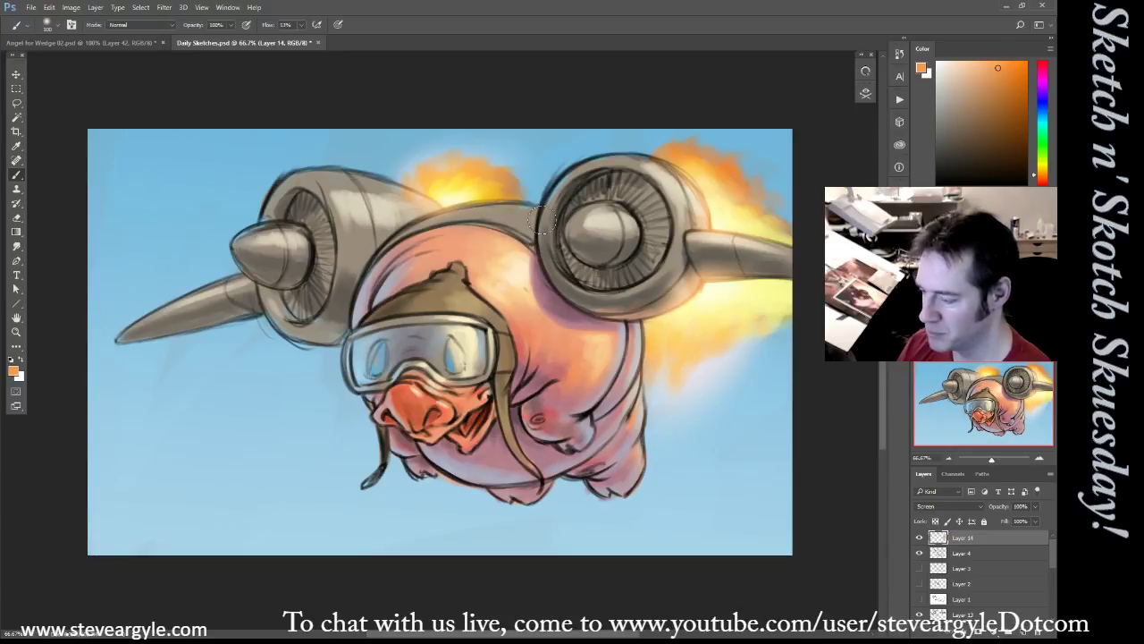
Sample the pale sky blue, shift its hue to a pale pinkish red, and resize the soft brush
{"action": "left_click", "coordinate": [867, 95]}
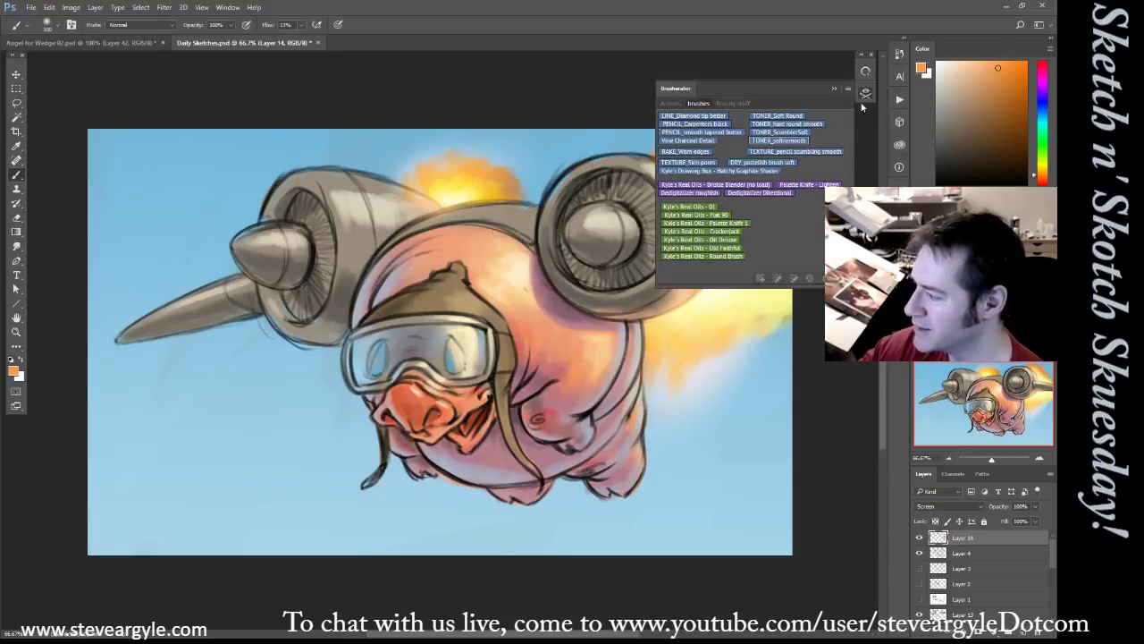
{"action": "left_click", "coordinate": [742, 190]}
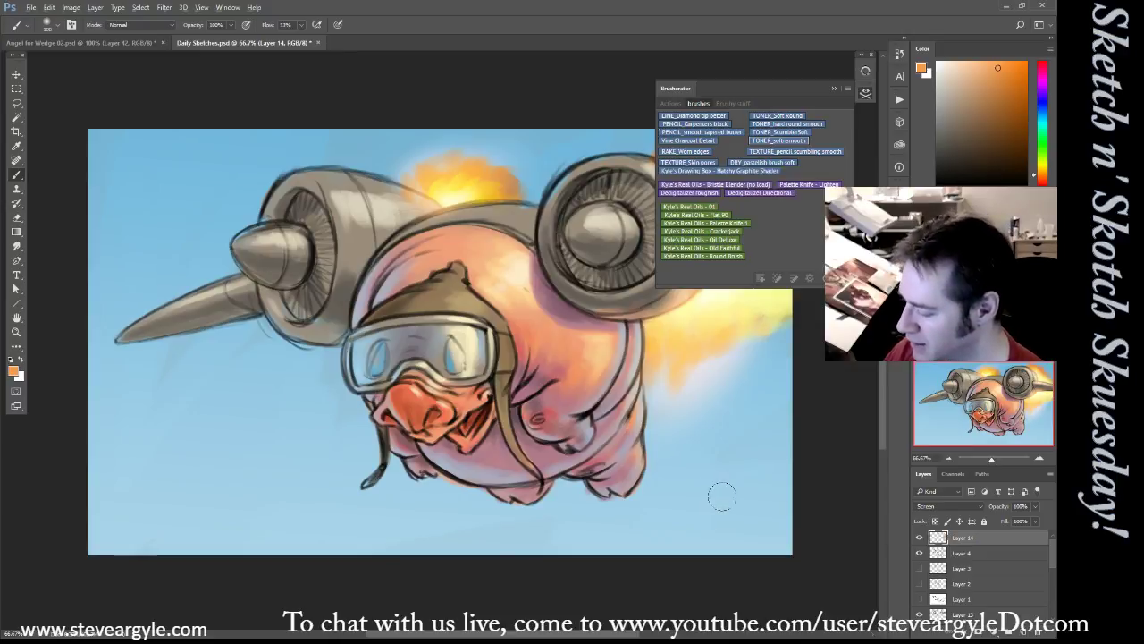
{"action": "left_click", "coordinate": [722, 485], "text": "alt"}
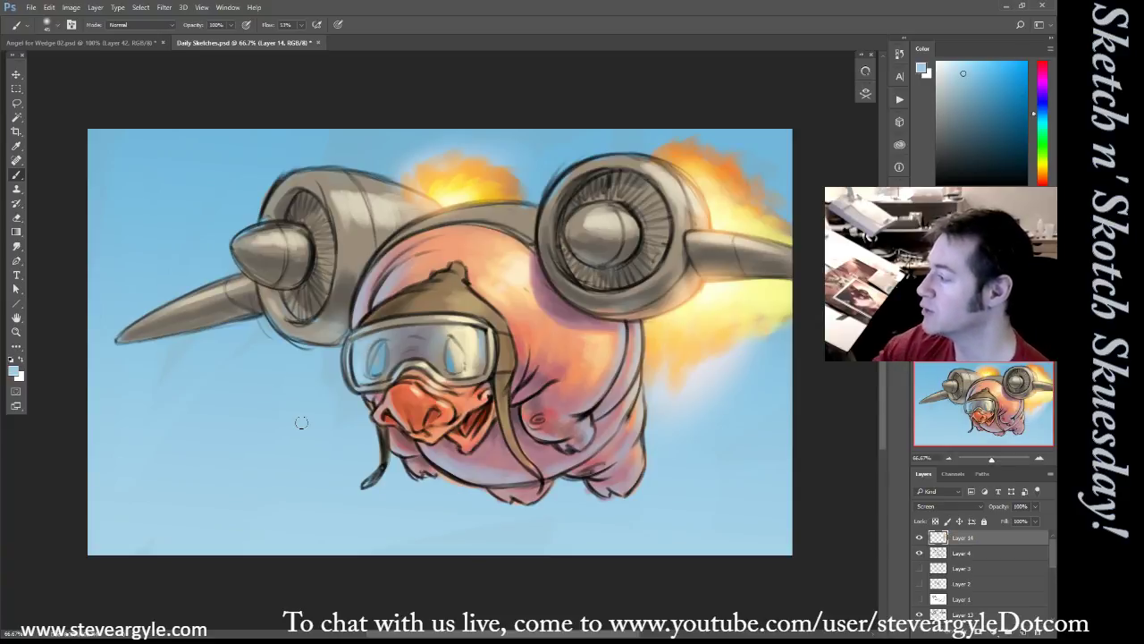
{"action": "left_click", "coordinate": [1043, 181]}
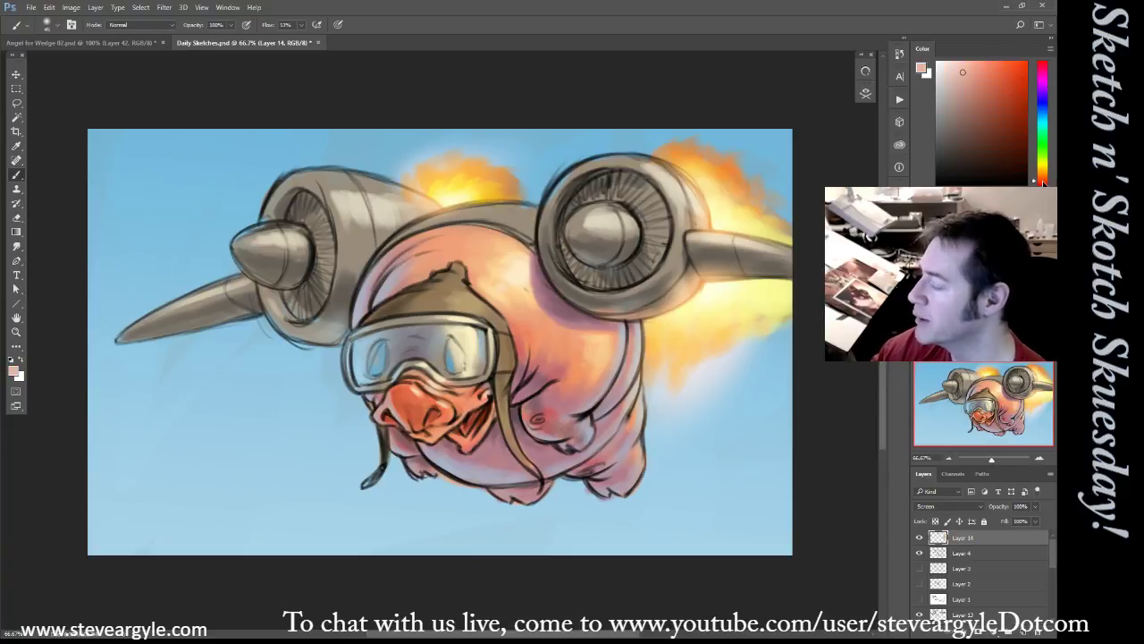
{"action": "key", "text": "bracketright"}
{"action": "key", "text": "bracketright"}
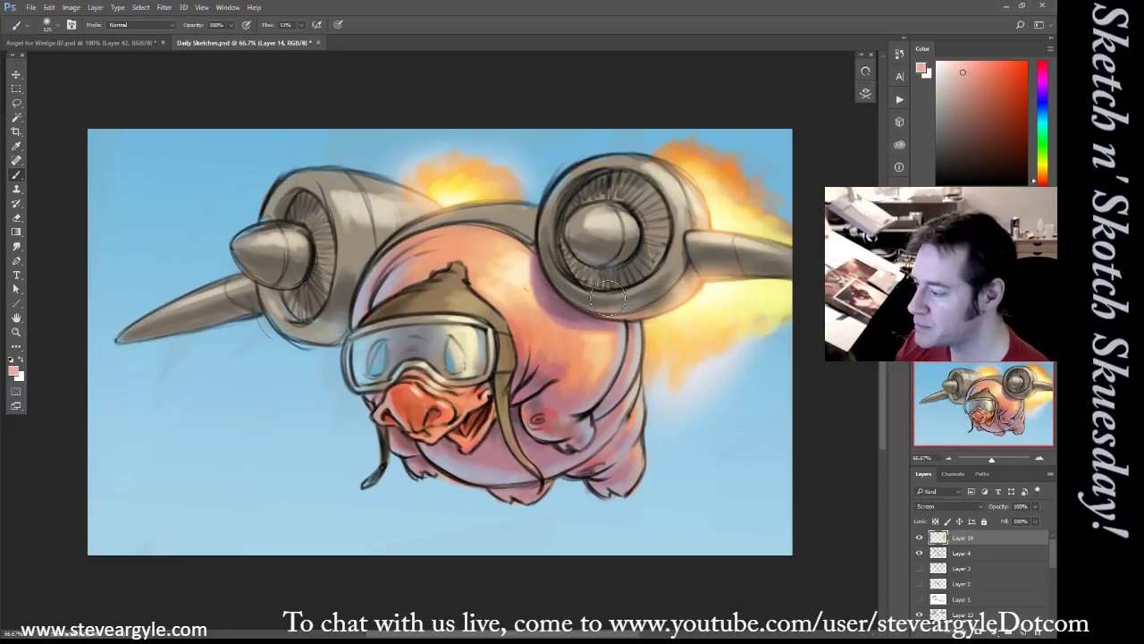
{"action": "key", "text": "["}
{"action": "key", "text": "["}
{"action": "key", "text": "["}
{"action": "key", "text": "["}
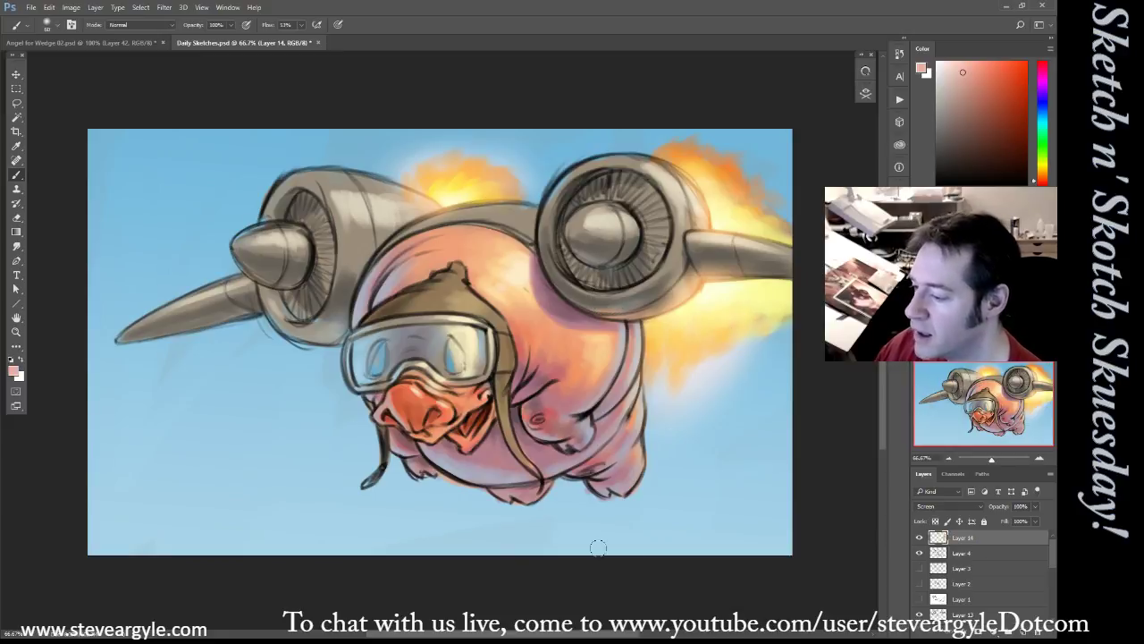
Switch to a textured brush, pick a pale cream, and brighten highlights on the far engine and the grey mount between the engines
{"action": "left_click", "coordinate": [866, 93]}
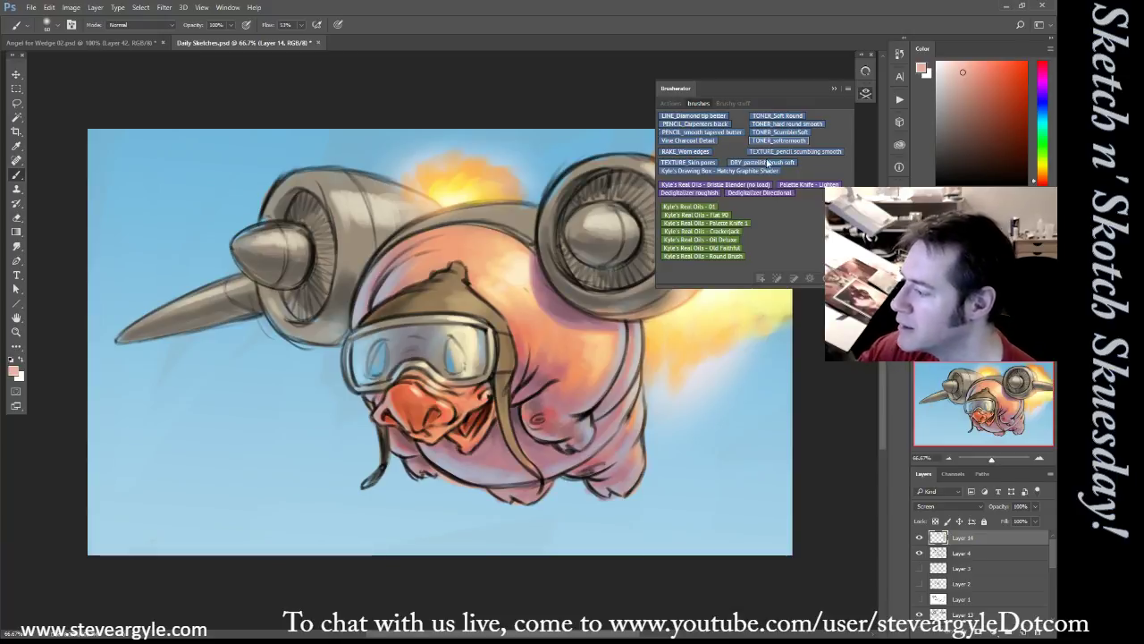
{"action": "left_click", "coordinate": [740, 186]}
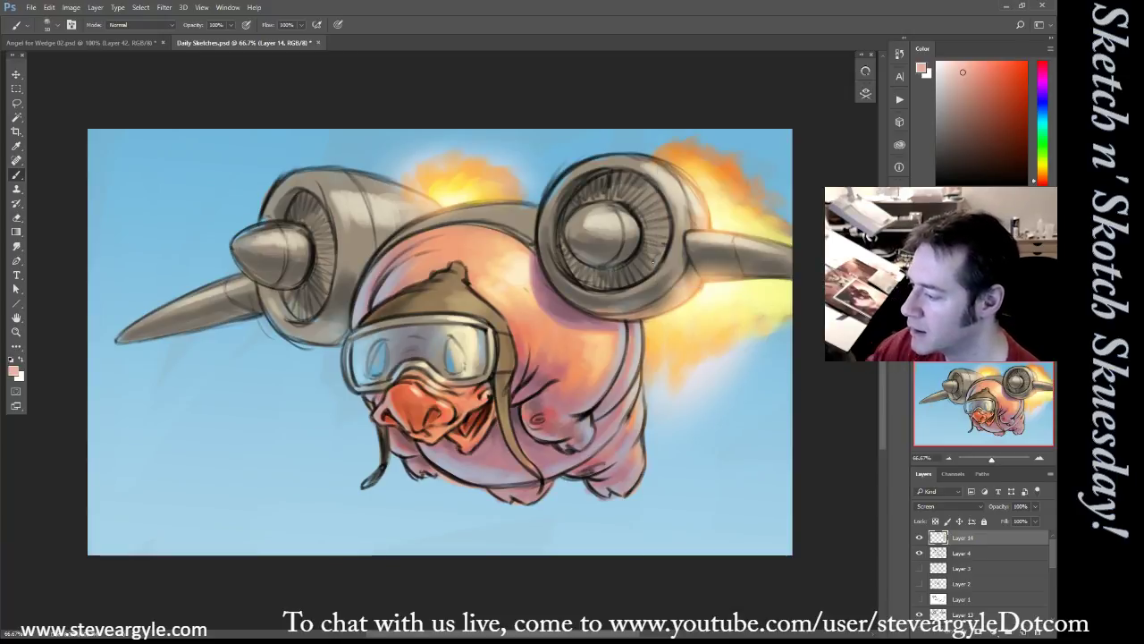
{"action": "left_click", "coordinate": [610, 218], "text": "alt"}
{"action": "left_click_drag", "start_coordinate": [959, 68], "coordinate": [962, 57]}
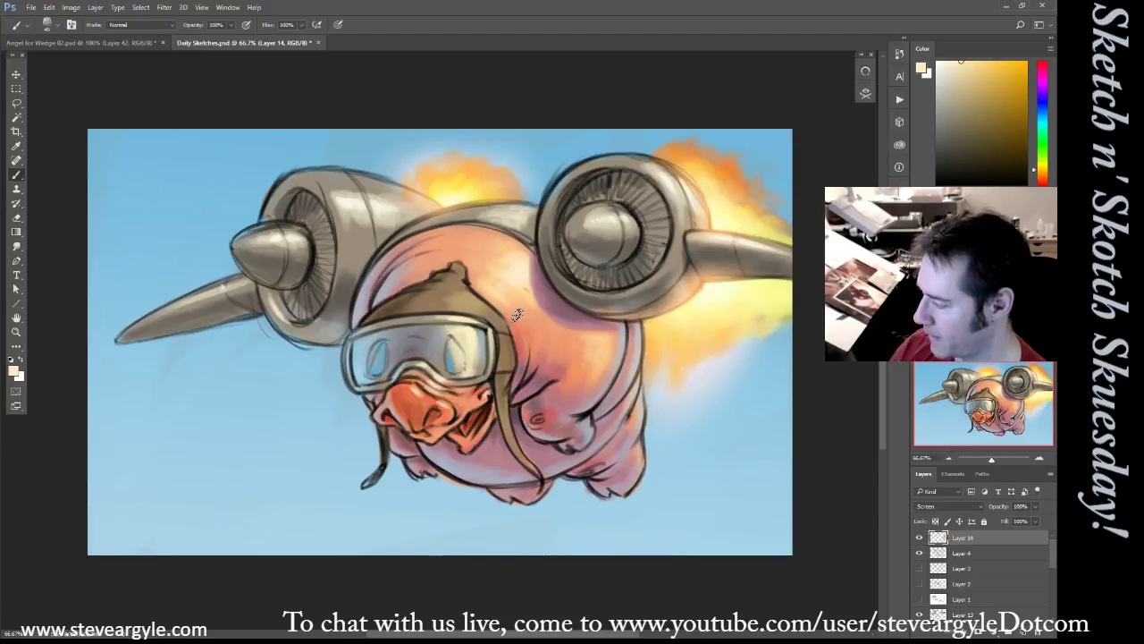
Add a new layer beneath Layer 4 and choose a cloud brush from the A_Cloud brush set
{"action": "key", "text": "ctrl+shift+alt+n"}
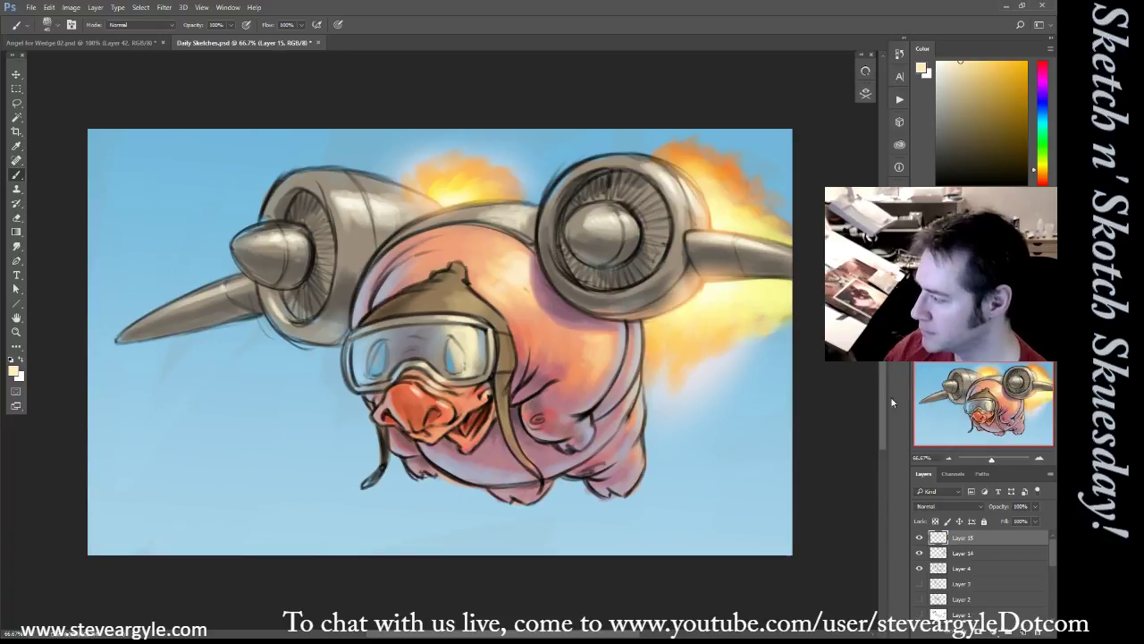
{"action": "left_click_drag", "start_coordinate": [973, 540], "coordinate": [970, 570]}
{"action": "key", "text": "F5"}
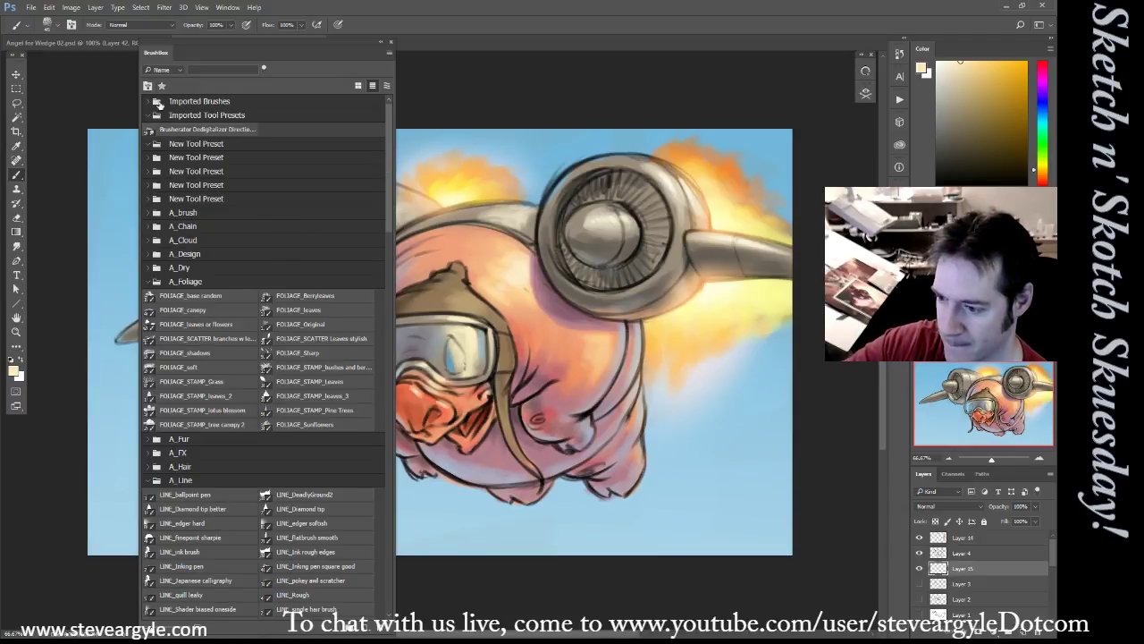
{"action": "left_click", "coordinate": [149, 117]}
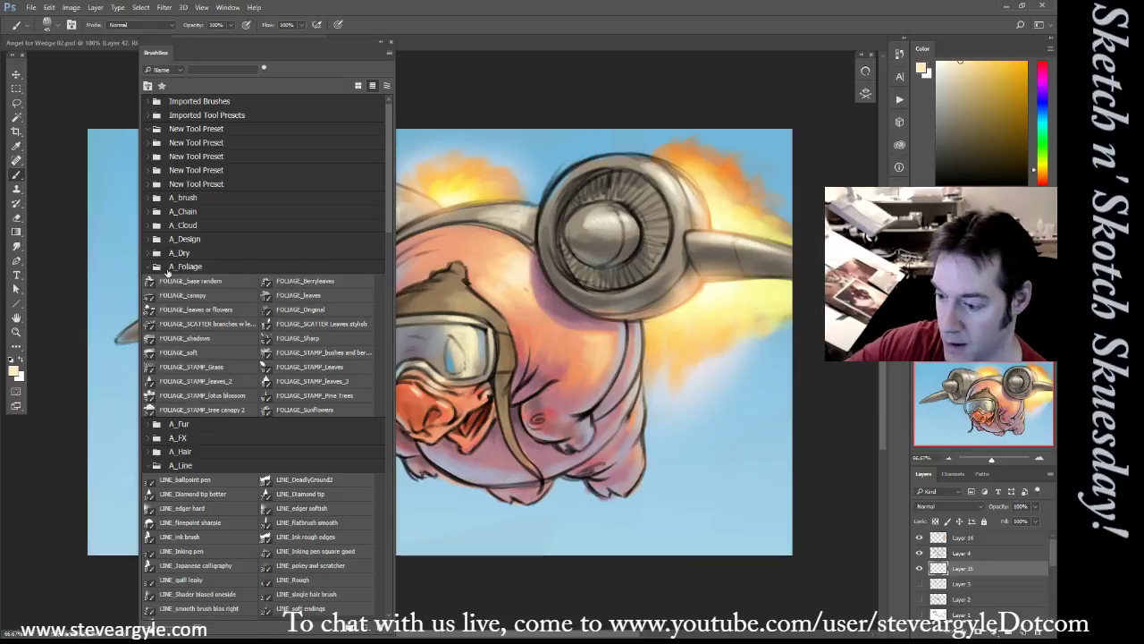
{"action": "left_click_drag", "start_coordinate": [387, 213], "coordinate": [387, 251]}
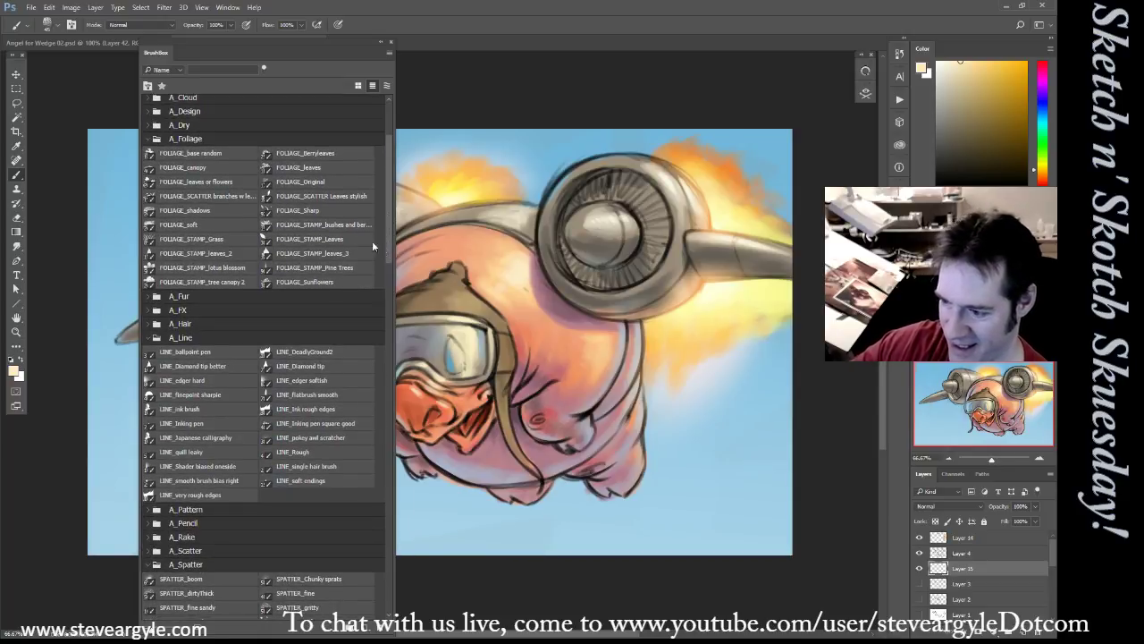
{"action": "left_click", "coordinate": [149, 140]}
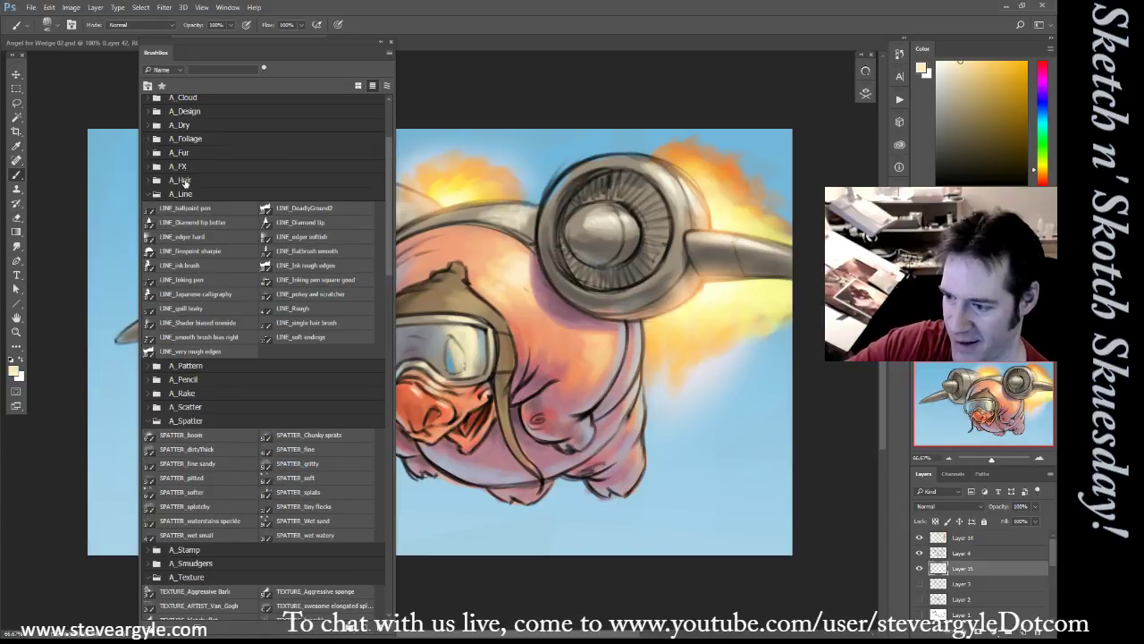
{"action": "left_click", "coordinate": [148, 100]}
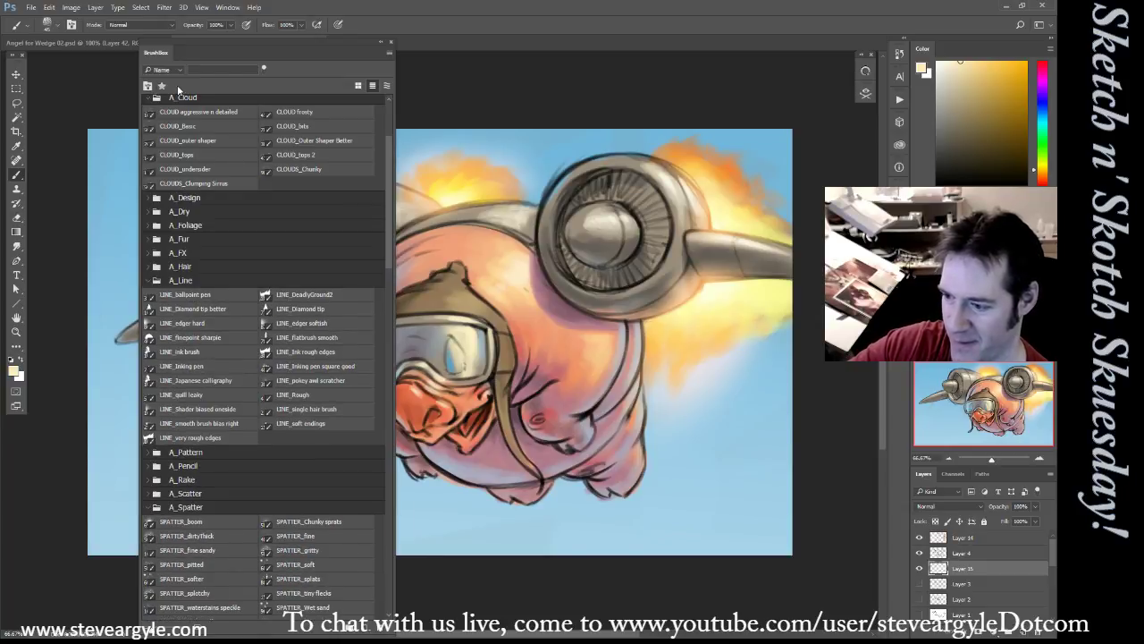
{"action": "left_click", "coordinate": [241, 132]}
{"action": "mouse_move", "coordinate": [422, 497]}
{"action": "left_mouse_down"}
{"action": "mouse_move", "coordinate": [447, 486]}
{"action": "mouse_move", "coordinate": [414, 508]}
{"action": "left_mouse_up"}
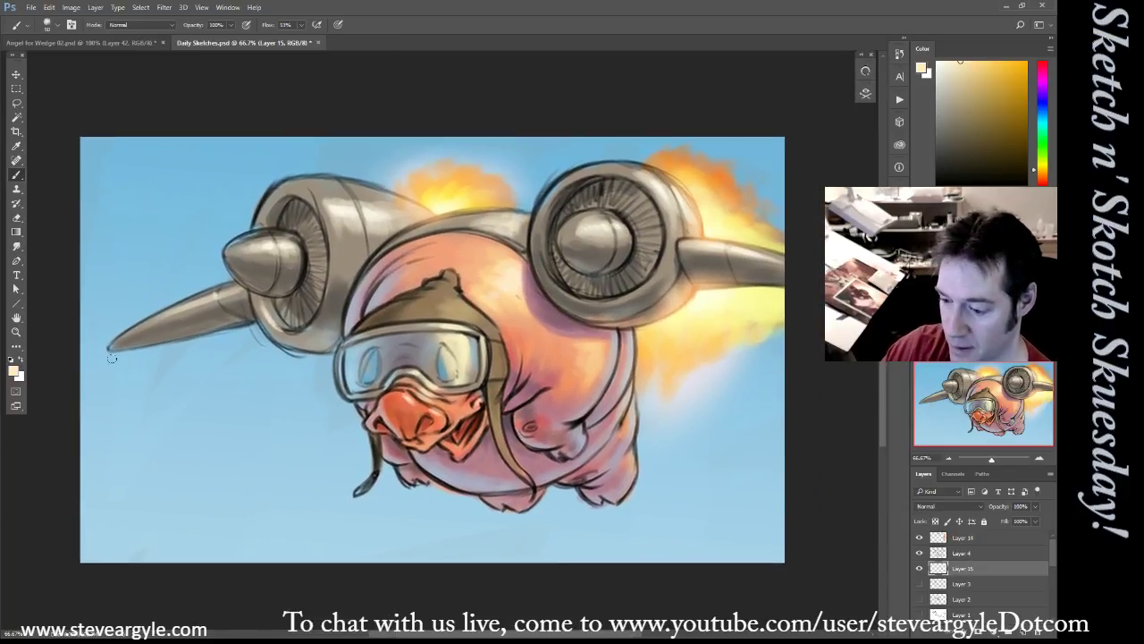
Paint pale cream cloud bands slanting down from the far wing's tip and beneath the pig, undoing unwanted strokes and adjusting the brush size
{"action": "left_click_drag", "start_coordinate": [86, 351], "coordinate": [103, 374]}
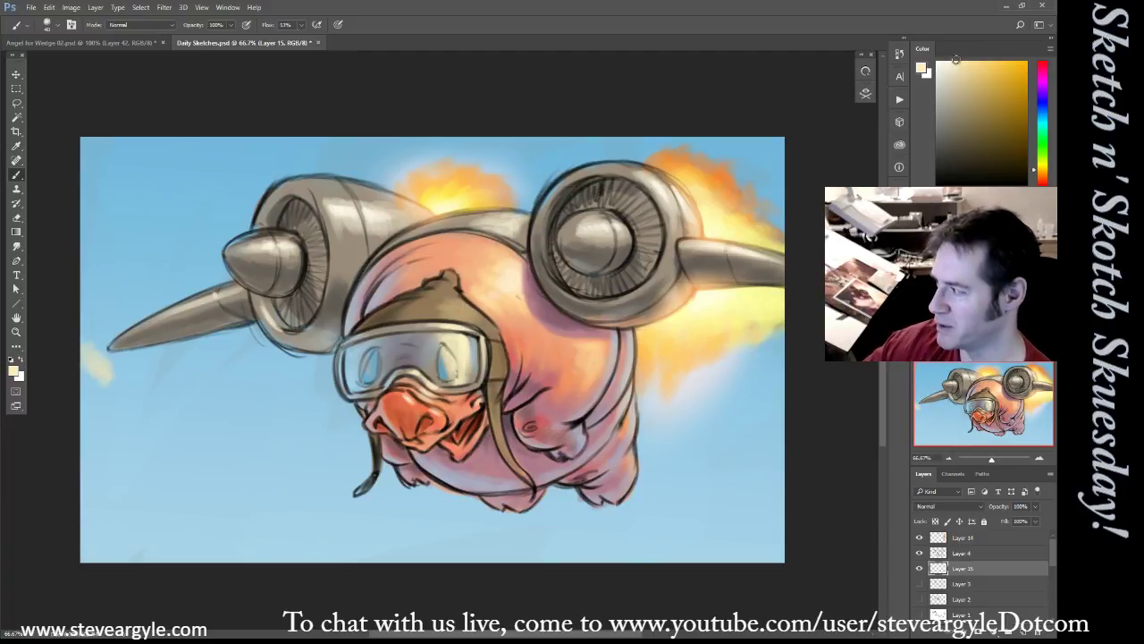
{"action": "mouse_move", "coordinate": [116, 356]}
{"action": "left_mouse_down"}
{"action": "mouse_move", "coordinate": [109, 386]}
{"action": "mouse_move", "coordinate": [102, 358]}
{"action": "mouse_move", "coordinate": [142, 381]}
{"action": "mouse_move", "coordinate": [174, 440]}
{"action": "mouse_move", "coordinate": [175, 395]}
{"action": "mouse_move", "coordinate": [225, 454]}
{"action": "mouse_move", "coordinate": [234, 421]}
{"action": "mouse_move", "coordinate": [258, 463]}
{"action": "mouse_move", "coordinate": [270, 472]}
{"action": "mouse_move", "coordinate": [266, 432]}
{"action": "mouse_move", "coordinate": [279, 464]}
{"action": "mouse_move", "coordinate": [264, 434]}
{"action": "mouse_move", "coordinate": [241, 435]}
{"action": "mouse_move", "coordinate": [251, 379]}
{"action": "mouse_move", "coordinate": [218, 437]}
{"action": "mouse_move", "coordinate": [214, 374]}
{"action": "mouse_move", "coordinate": [162, 407]}
{"action": "mouse_move", "coordinate": [176, 337]}
{"action": "mouse_move", "coordinate": [138, 388]}
{"action": "mouse_move", "coordinate": [134, 478]}
{"action": "mouse_move", "coordinate": [138, 425]}
{"action": "mouse_move", "coordinate": [164, 461]}
{"action": "left_mouse_up"}
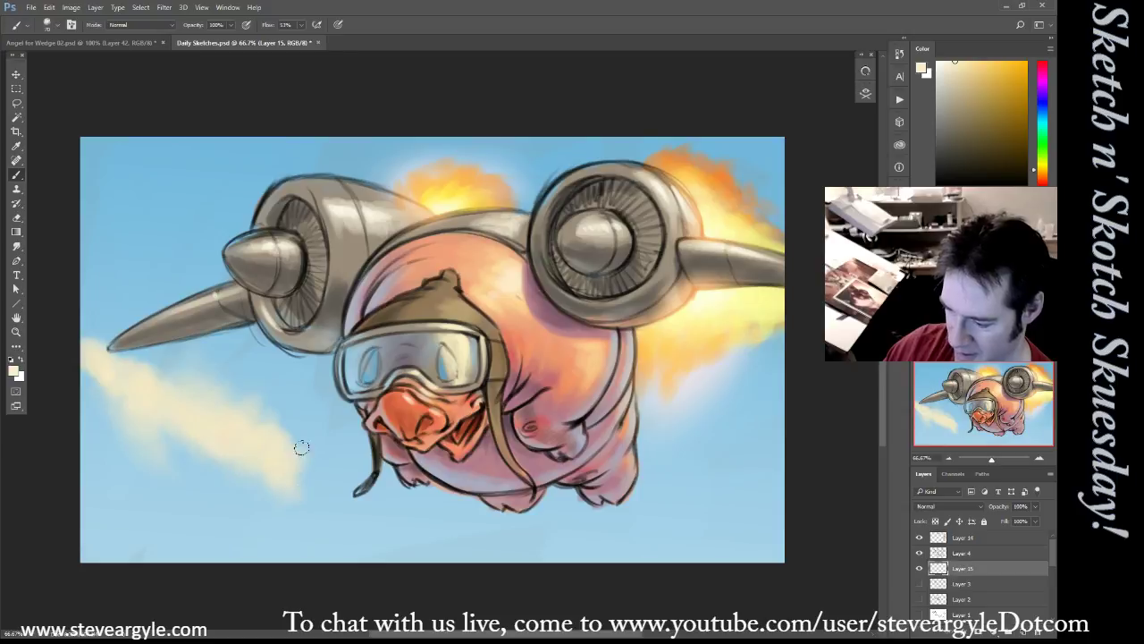
{"action": "mouse_move", "coordinate": [373, 475]}
{"action": "left_mouse_down"}
{"action": "mouse_move", "coordinate": [434, 497]}
{"action": "mouse_move", "coordinate": [437, 518]}
{"action": "mouse_move", "coordinate": [411, 516]}
{"action": "mouse_move", "coordinate": [374, 468]}
{"action": "mouse_move", "coordinate": [404, 514]}
{"action": "mouse_move", "coordinate": [549, 558]}
{"action": "left_mouse_up"}
{"action": "key", "text": "ctrl+alt+z"}
{"action": "key", "text": "ctrl+alt+z"}
{"action": "key", "text": "bracketleft"}
{"action": "key", "text": "bracketleft"}
{"action": "key", "text": "bracketleft"}
{"action": "key", "text": "bracketleft"}
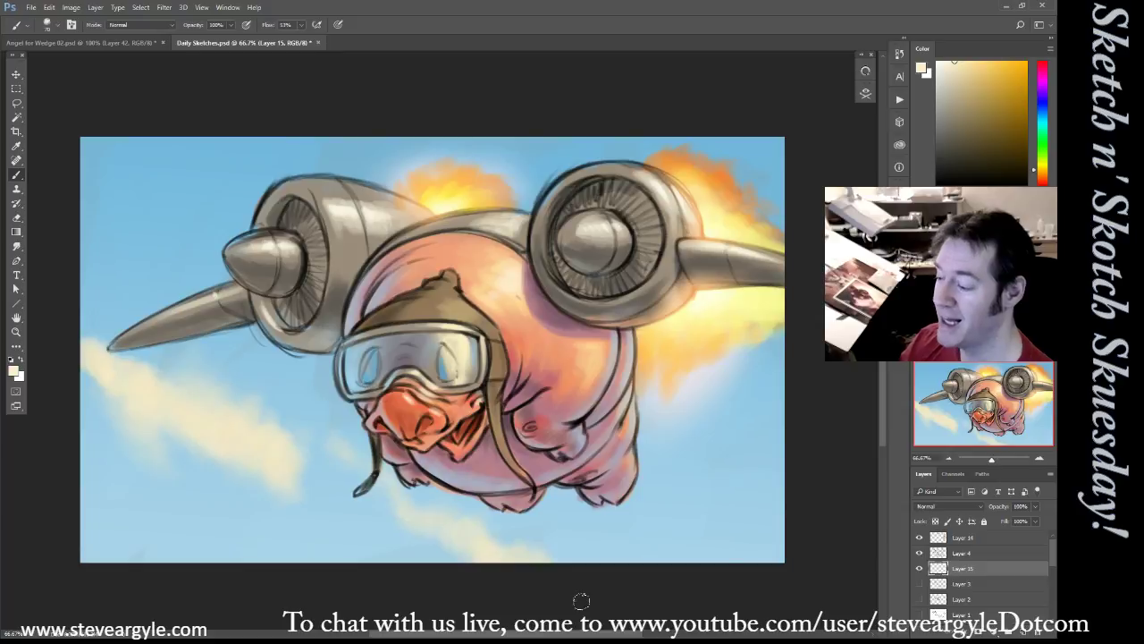
Paint a soft pale cream cloud in the lower-right sky behind the pig's feet, adjusting the brush size
{"action": "mouse_move", "coordinate": [670, 465]}
{"action": "left_mouse_down"}
{"action": "mouse_move", "coordinate": [710, 460]}
{"action": "mouse_move", "coordinate": [685, 506]}
{"action": "mouse_move", "coordinate": [734, 452]}
{"action": "mouse_move", "coordinate": [715, 530]}
{"action": "mouse_move", "coordinate": [790, 468]}
{"action": "mouse_move", "coordinate": [731, 508]}
{"action": "mouse_move", "coordinate": [724, 465]}
{"action": "mouse_move", "coordinate": [670, 456]}
{"action": "left_mouse_up"}
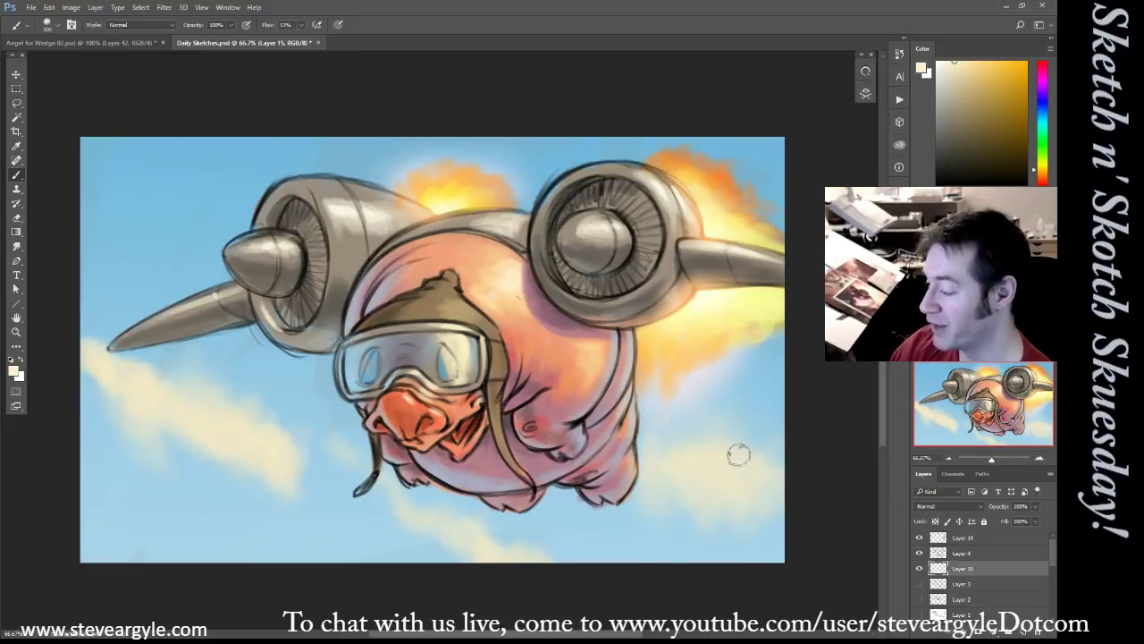
{"action": "key", "text": "bracketright"}
{"action": "key", "text": "bracketleft"}
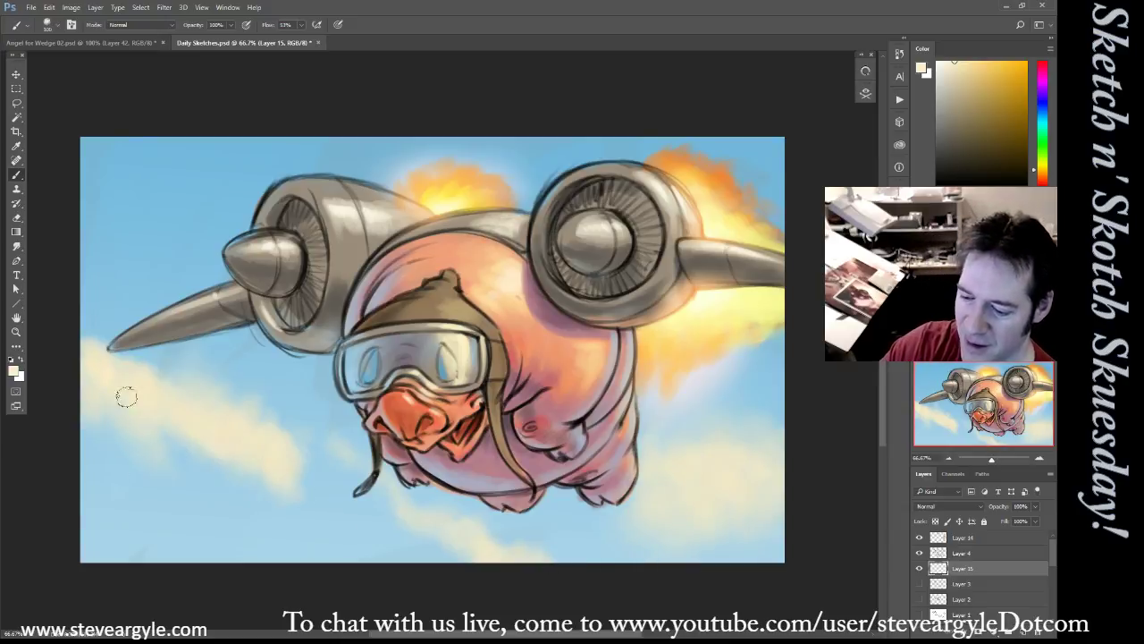
Paint a billowing cream cloud in the upper-left sky beside the far engine, refining its edges with a smaller brush
{"action": "mouse_move", "coordinate": [92, 194]}
{"action": "left_mouse_down"}
{"action": "mouse_move", "coordinate": [129, 256]}
{"action": "mouse_move", "coordinate": [172, 180]}
{"action": "mouse_move", "coordinate": [185, 186]}
{"action": "mouse_move", "coordinate": [180, 275]}
{"action": "mouse_move", "coordinate": [190, 284]}
{"action": "mouse_move", "coordinate": [248, 205]}
{"action": "mouse_move", "coordinate": [235, 231]}
{"action": "left_mouse_up"}
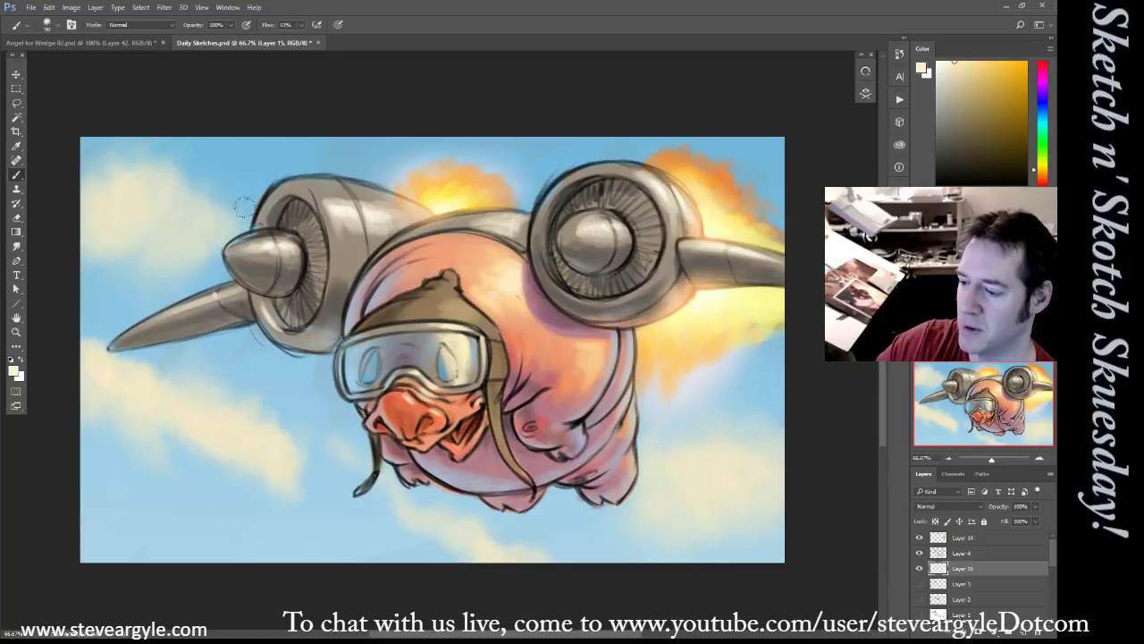
{"action": "key", "text": "["}
{"action": "key", "text": "["}
{"action": "key", "text": "["}
{"action": "mouse_move", "coordinate": [251, 206]}
{"action": "left_mouse_down"}
{"action": "mouse_move", "coordinate": [198, 200]}
{"action": "mouse_move", "coordinate": [141, 149]}
{"action": "left_mouse_up"}
{"action": "key", "text": "]"}
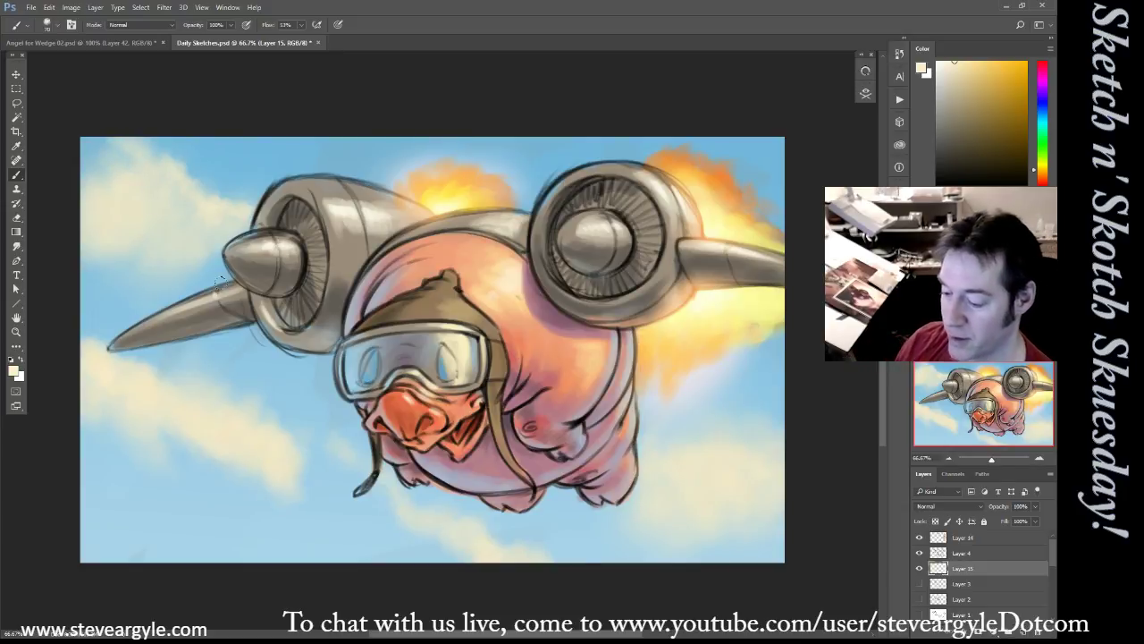
Extend the lower-left cloud band toward the bottom edge and add a cloud in the upper-right corner with a larger brush
{"action": "mouse_move", "coordinate": [278, 507]}
{"action": "left_mouse_down"}
{"action": "mouse_move", "coordinate": [230, 497]}
{"action": "mouse_move", "coordinate": [241, 514]}
{"action": "mouse_move", "coordinate": [352, 549]}
{"action": "left_mouse_up"}
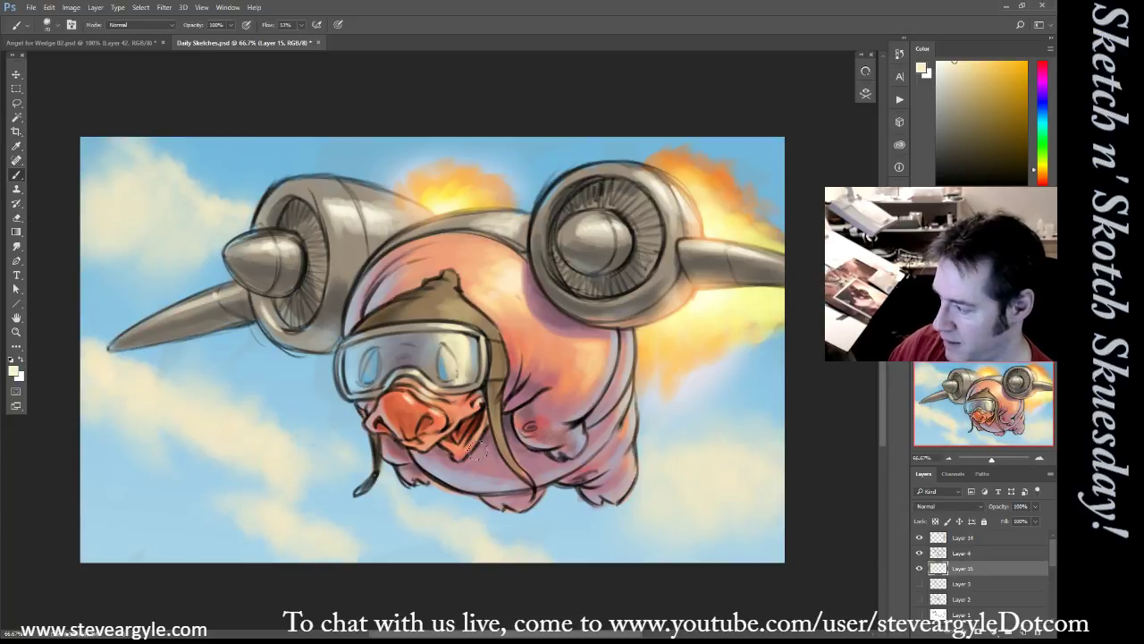
{"action": "key", "text": "bracketright"}
{"action": "key", "text": "bracketright"}
{"action": "mouse_move", "coordinate": [721, 148]}
{"action": "left_mouse_down"}
{"action": "mouse_move", "coordinate": [695, 162]}
{"action": "mouse_move", "coordinate": [758, 185]}
{"action": "mouse_move", "coordinate": [779, 214]}
{"action": "left_mouse_up"}
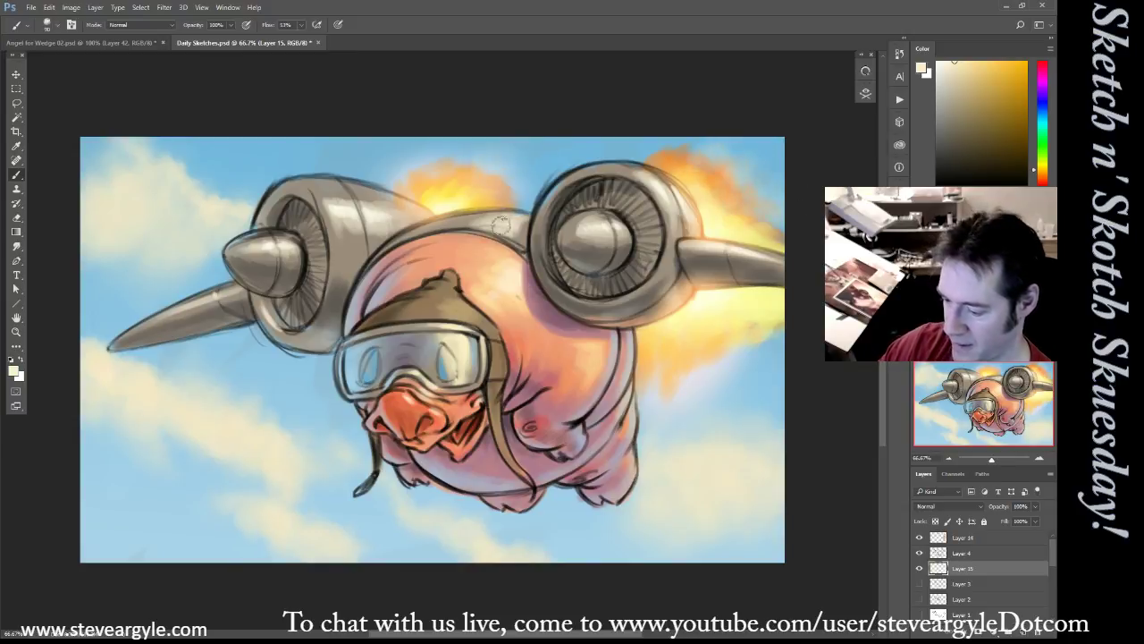
Shade the undersides of the lower clouds with a muted blue-grey, then with a darker neutral grey, using a larger brush
{"action": "key", "text": "x"}
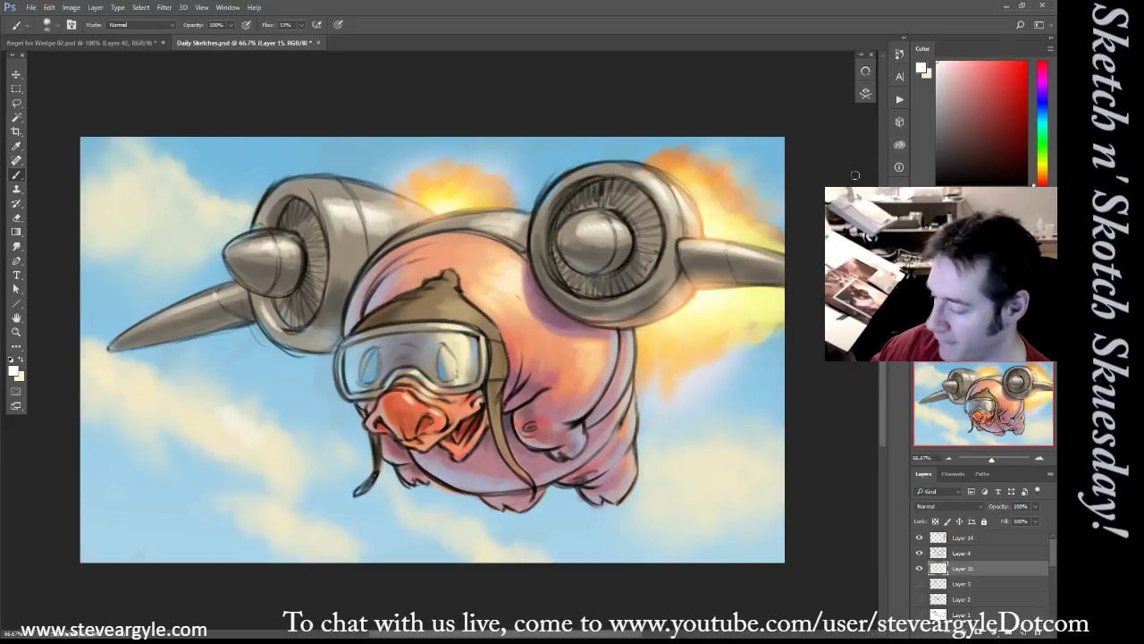
{"action": "left_click", "coordinate": [214, 460], "text": "alt"}
{"action": "left_click", "coordinate": [945, 84]}
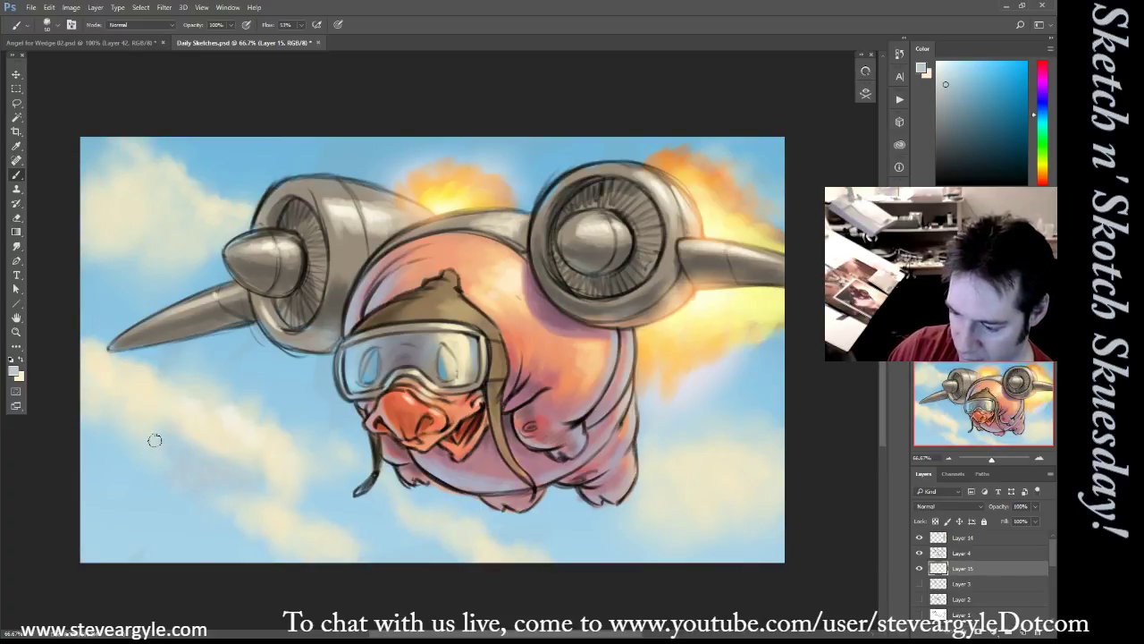
{"action": "key", "text": "bracketright"}
{"action": "key", "text": "bracketright"}
{"action": "key", "text": "bracketright"}
{"action": "mouse_move", "coordinate": [157, 494]}
{"action": "left_mouse_down"}
{"action": "mouse_move", "coordinate": [183, 512]}
{"action": "mouse_move", "coordinate": [220, 512]}
{"action": "left_mouse_up"}
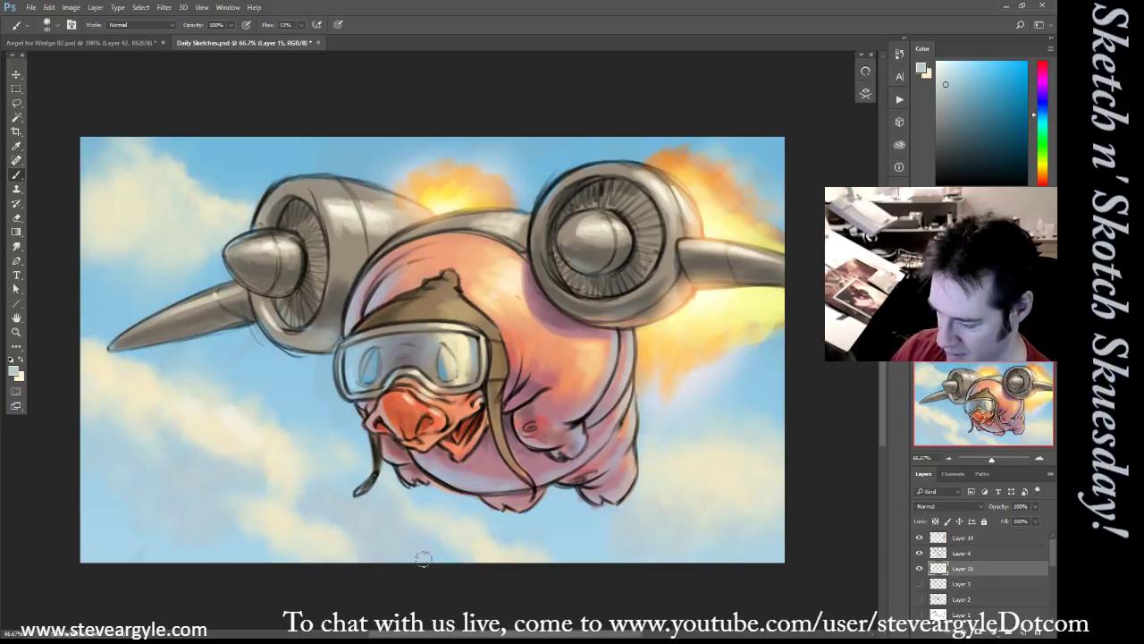
{"action": "left_click", "coordinate": [937, 97]}
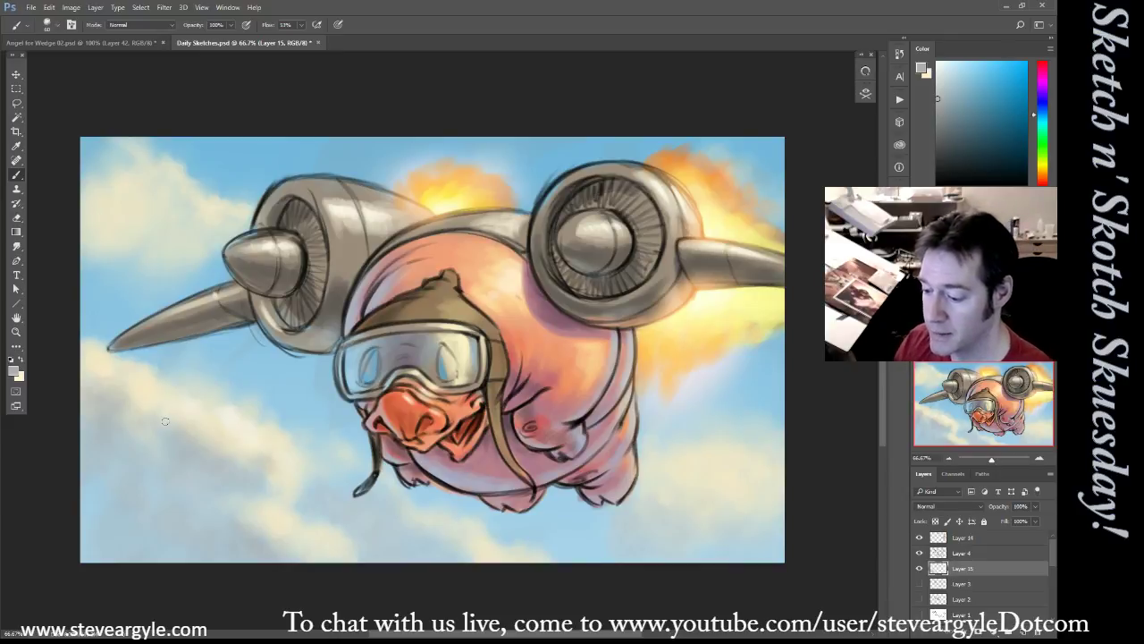
Sample the cloud's cream, lighten it to near white, and brighten the upper edges of the lower clouds
{"action": "left_click", "coordinate": [165, 421], "text": "alt"}
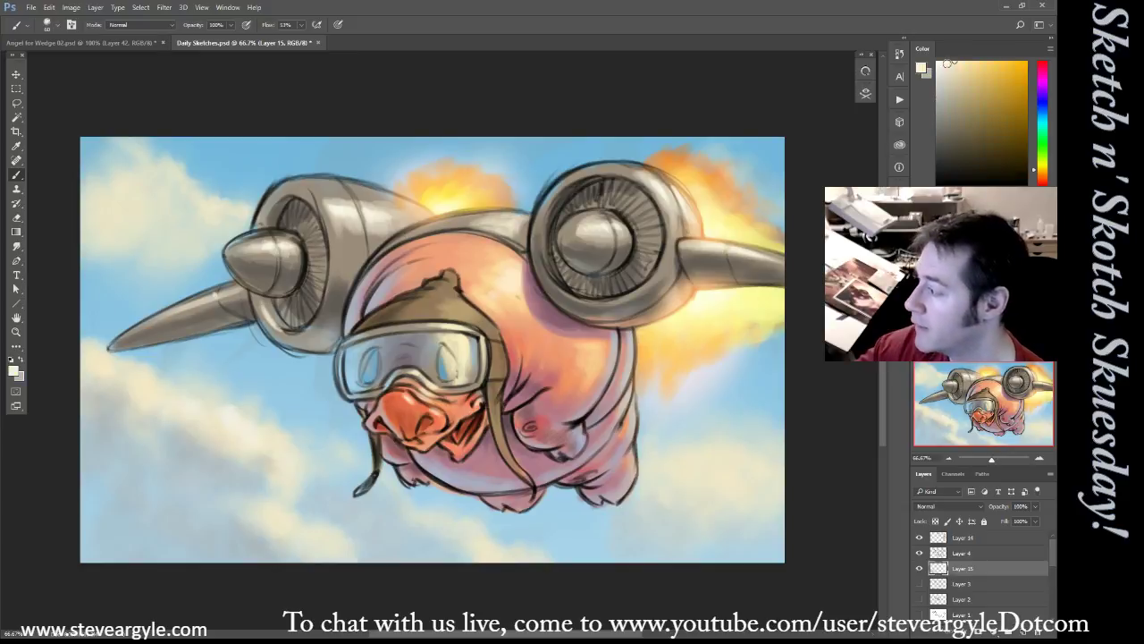
{"action": "left_click", "coordinate": [944, 61]}
{"action": "left_click_drag", "start_coordinate": [220, 403], "coordinate": [169, 373]}
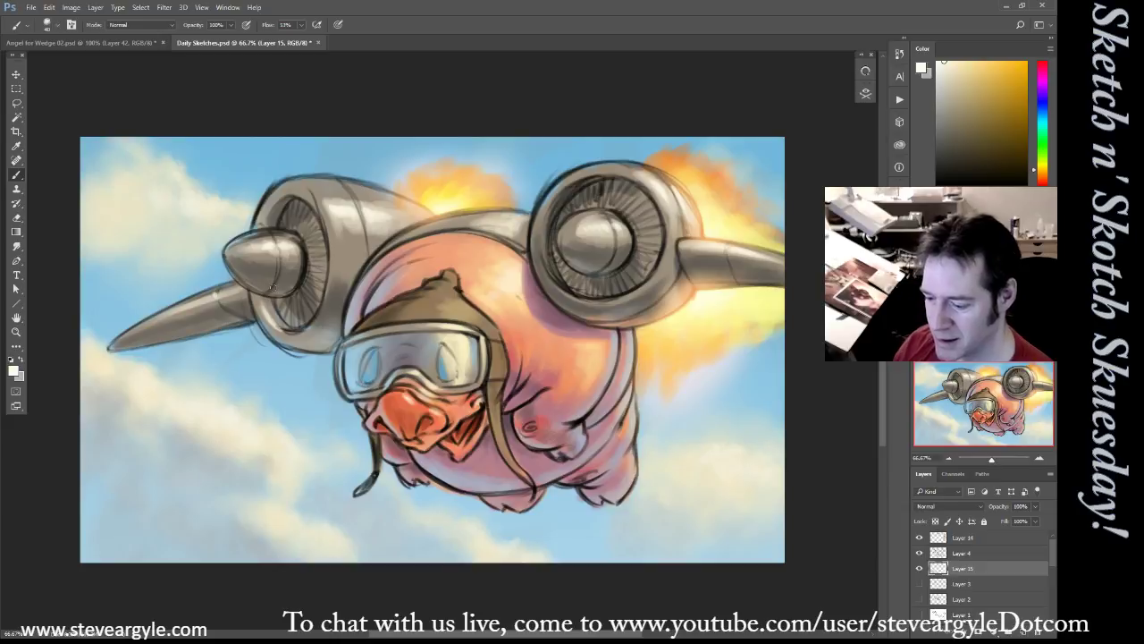
Add a new layer above the cloud layer, sample a cloud tone, and darken it to a neutral mid grey
{"action": "key", "text": "ctrl+shift+alt+n"}
{"action": "left_click", "coordinate": [260, 463], "text": "alt"}
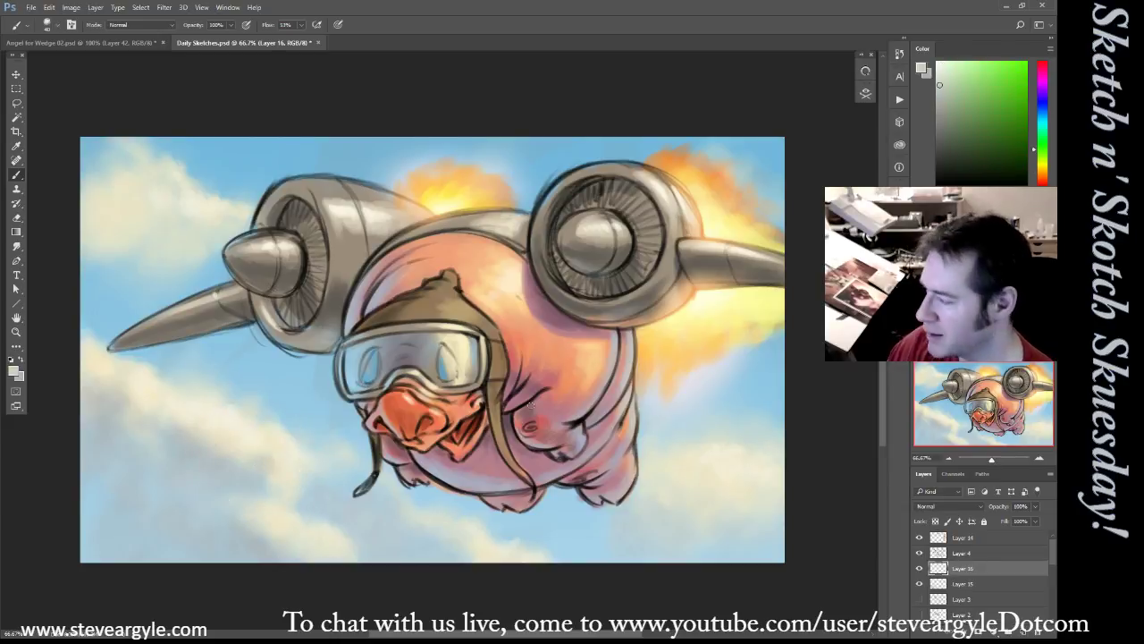
{"action": "left_click", "coordinate": [937, 101]}
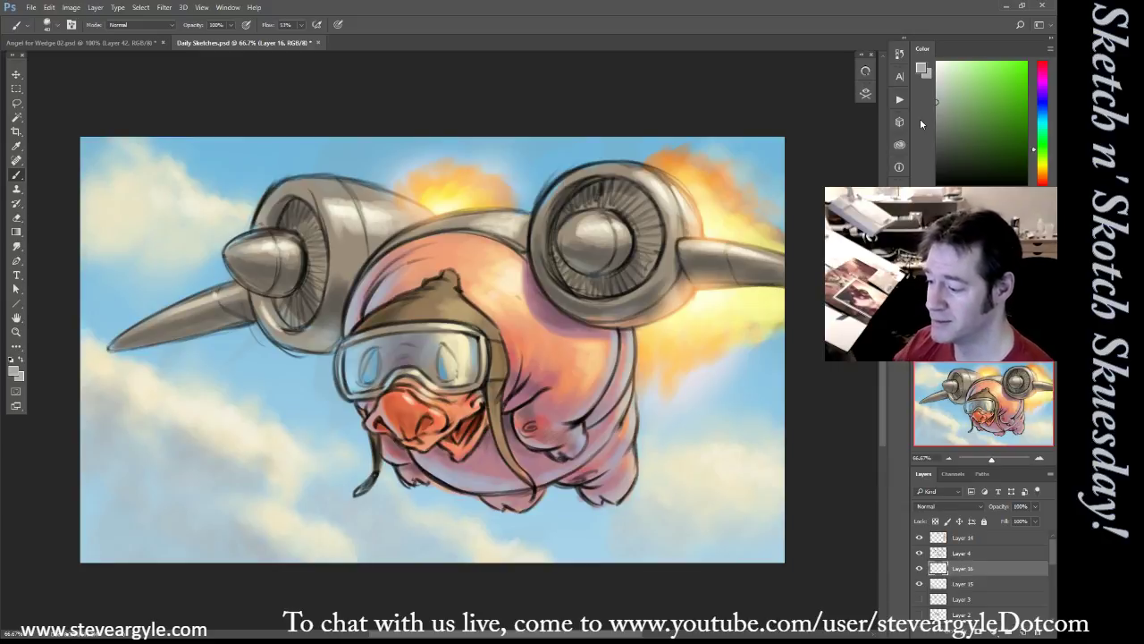
Switch to Angel for Wedge 02.psd, pick the PENCIL_smooth tapered better brush, and add a new layer above Layer 42
{"action": "left_click", "coordinate": [119, 44]}
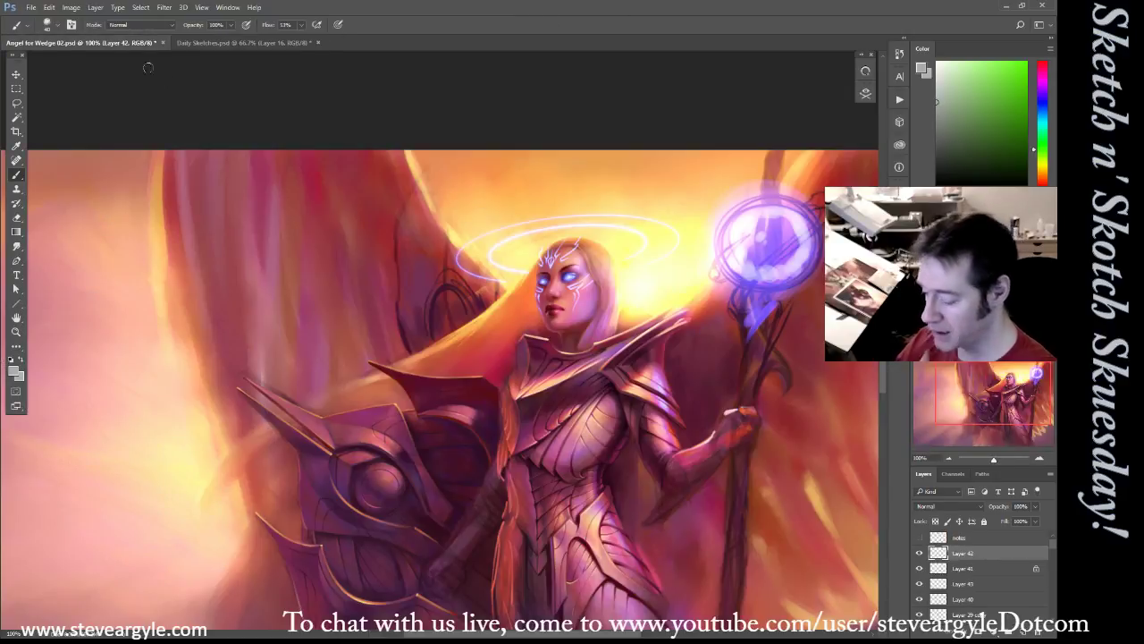
{"action": "key", "text": "ctrl+minus"}
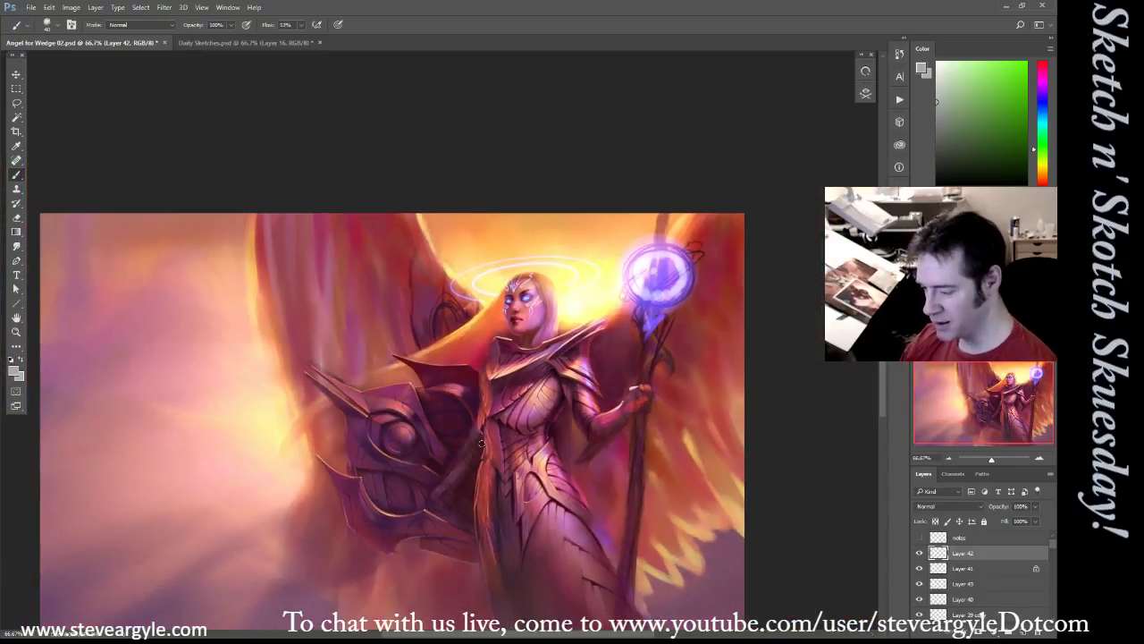
{"action": "left_click_drag", "start_coordinate": [459, 463], "coordinate": [496, 374]}
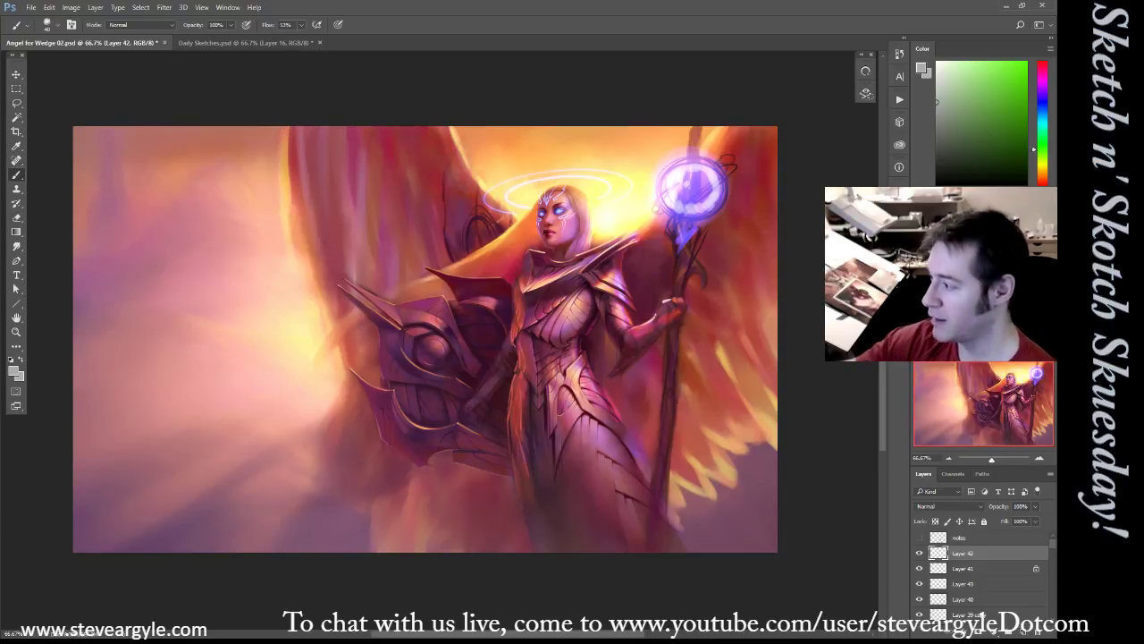
{"action": "left_click", "coordinate": [866, 92]}
{"action": "left_click", "coordinate": [725, 133]}
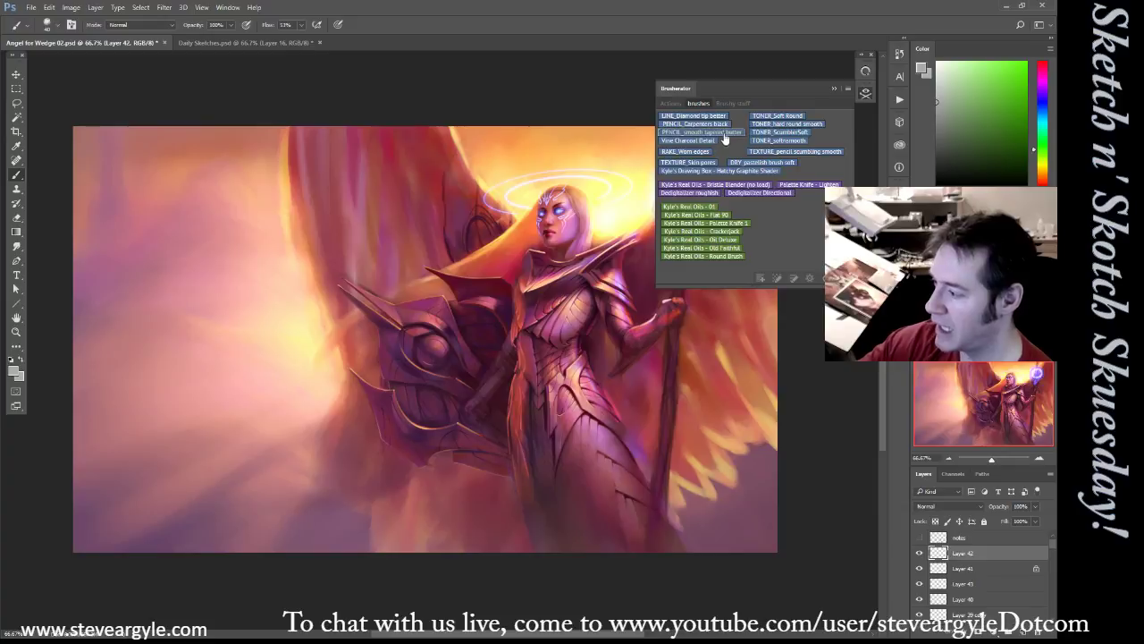
{"action": "left_click", "coordinate": [961, 556]}
{"action": "key", "text": "ctrl+shift+alt+n"}
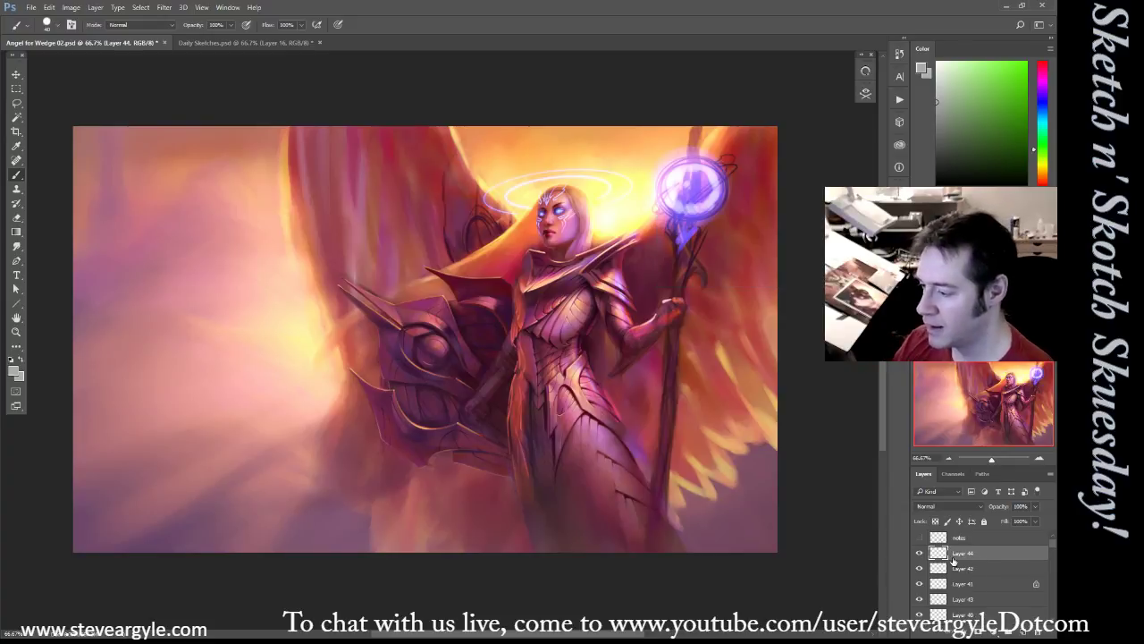
Show the notes layer temporarily to compare its robe sketch lines with the painting, then hide it and keep the new layer visible
{"action": "left_click", "coordinate": [919, 537]}
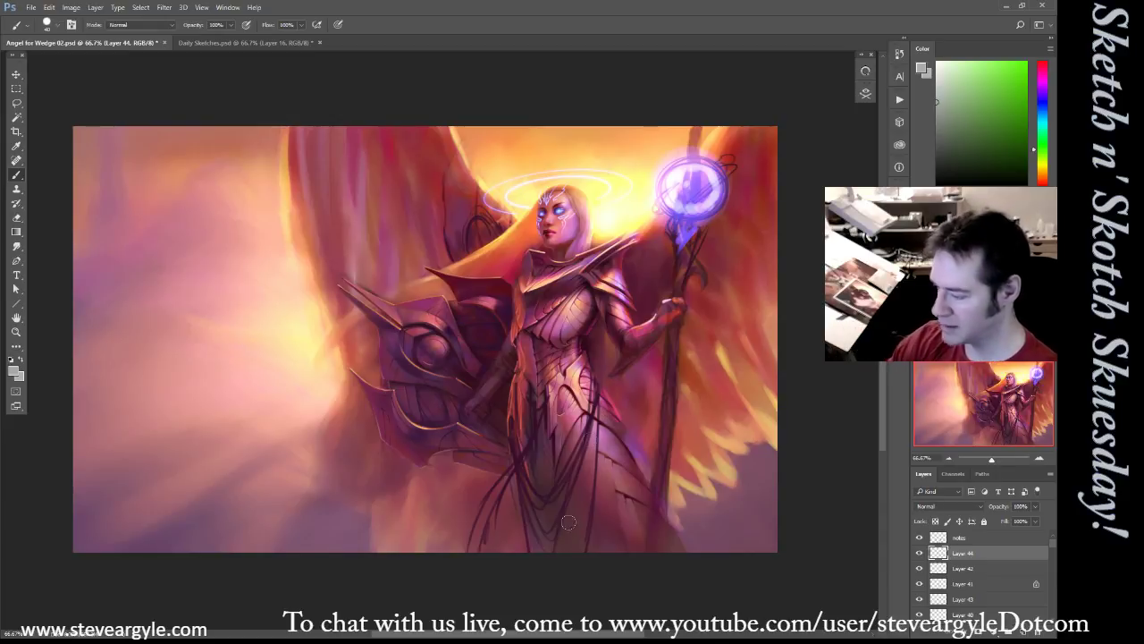
{"action": "left_click", "coordinate": [920, 553]}
{"action": "left_click", "coordinate": [920, 537]}
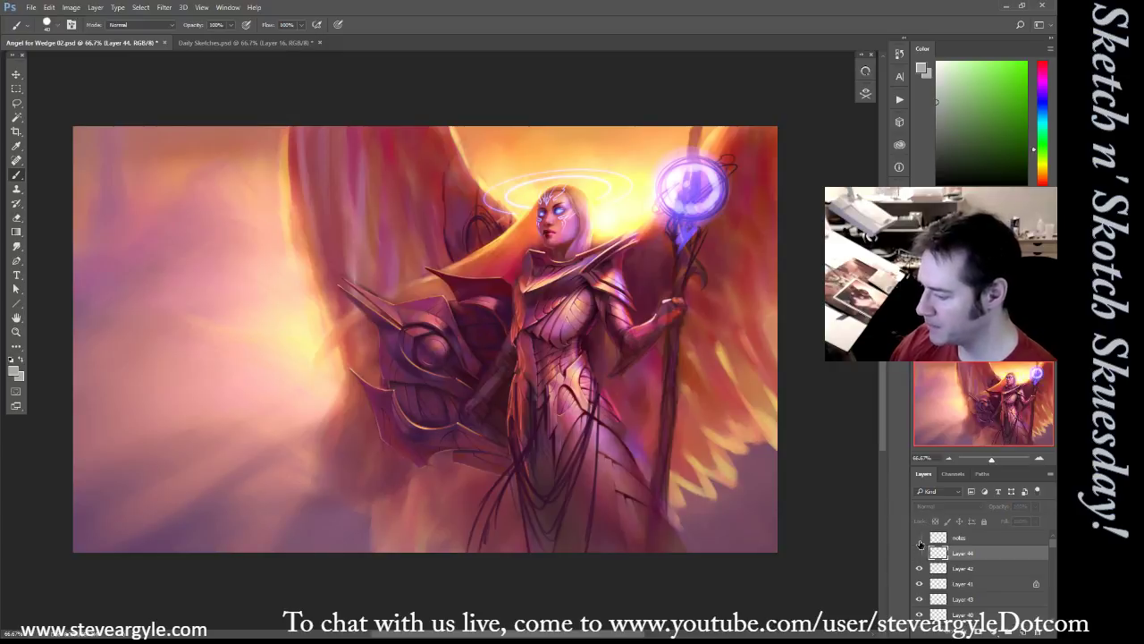
{"action": "left_click", "coordinate": [920, 553]}
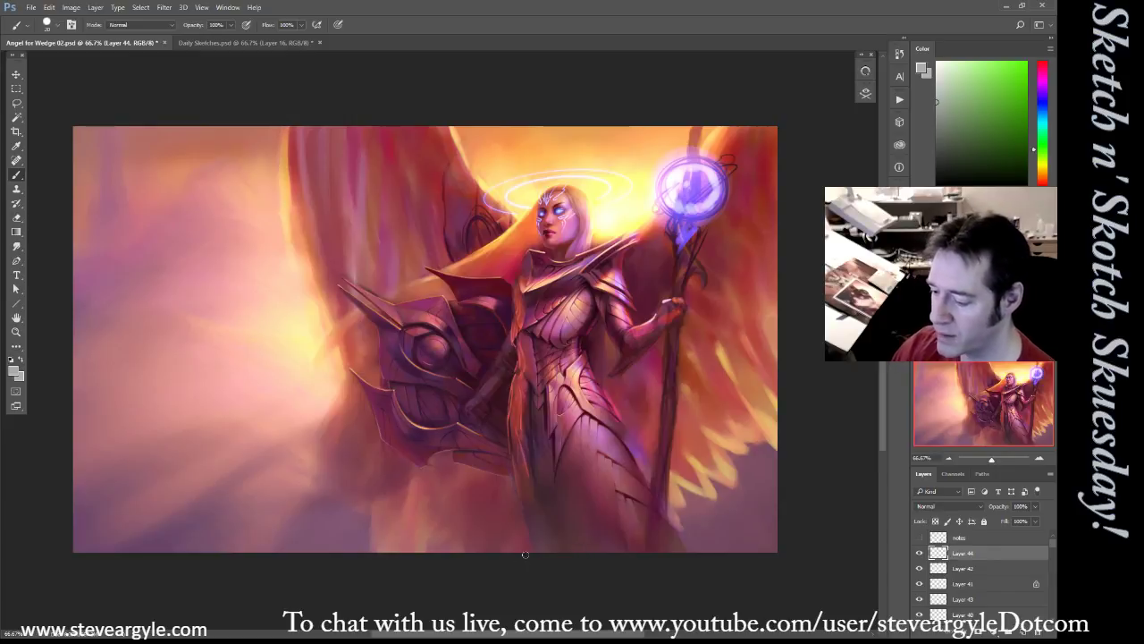
Sample a dark maroon from the robe, outline a jagged foreground ridge across the lower canvas, and enlarge the brush for filling it
{"action": "left_click", "coordinate": [545, 518], "text": "alt"}
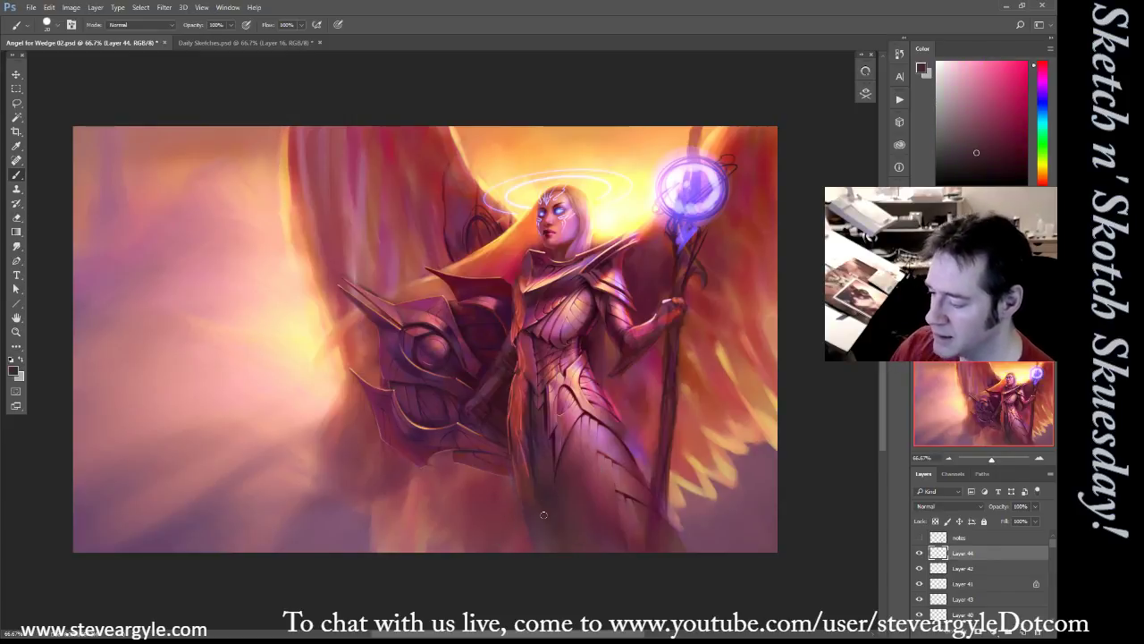
{"action": "key", "text": "ctrl+minus"}
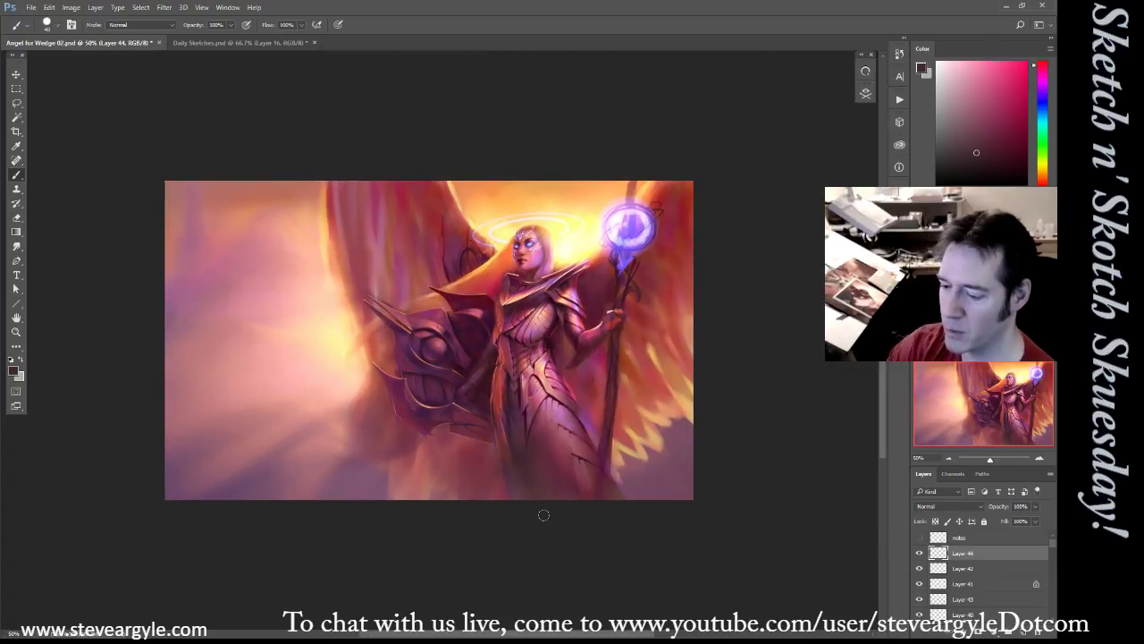
{"action": "mouse_move", "coordinate": [164, 428]}
{"action": "left_mouse_down"}
{"action": "mouse_move", "coordinate": [214, 369]}
{"action": "mouse_move", "coordinate": [246, 357]}
{"action": "mouse_move", "coordinate": [345, 444]}
{"action": "mouse_move", "coordinate": [357, 418]}
{"action": "mouse_move", "coordinate": [380, 413]}
{"action": "mouse_move", "coordinate": [424, 456]}
{"action": "mouse_move", "coordinate": [494, 467]}
{"action": "mouse_move", "coordinate": [526, 453]}
{"action": "mouse_move", "coordinate": [564, 487]}
{"action": "left_mouse_up"}
{"action": "key", "text": "bracketright"}
{"action": "key", "text": "bracketright"}
{"action": "key", "text": "bracketright"}
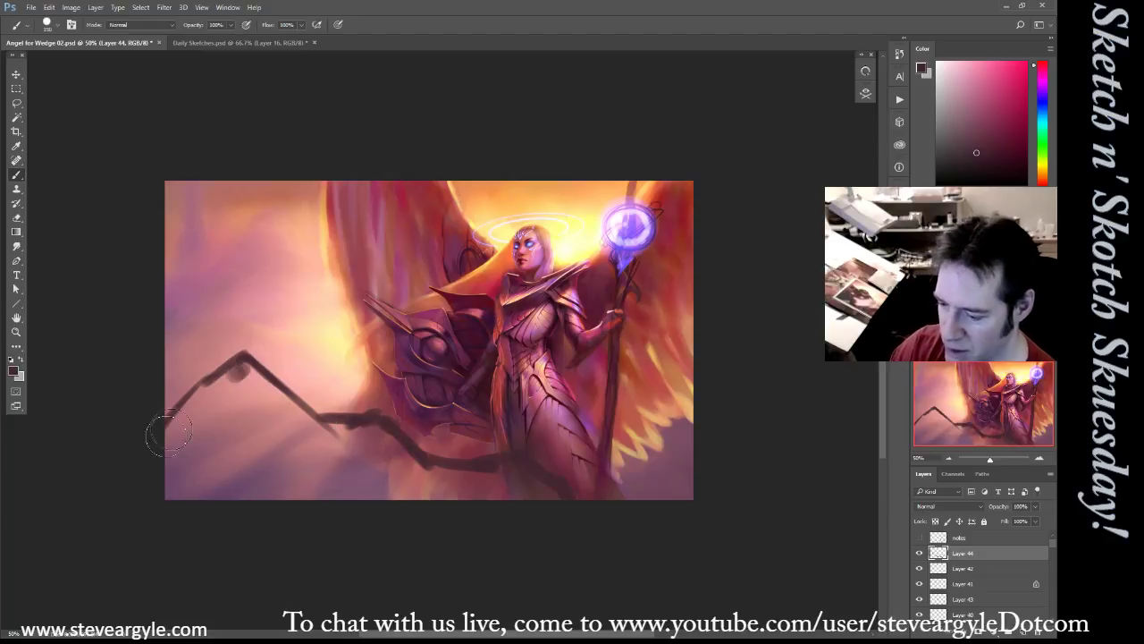
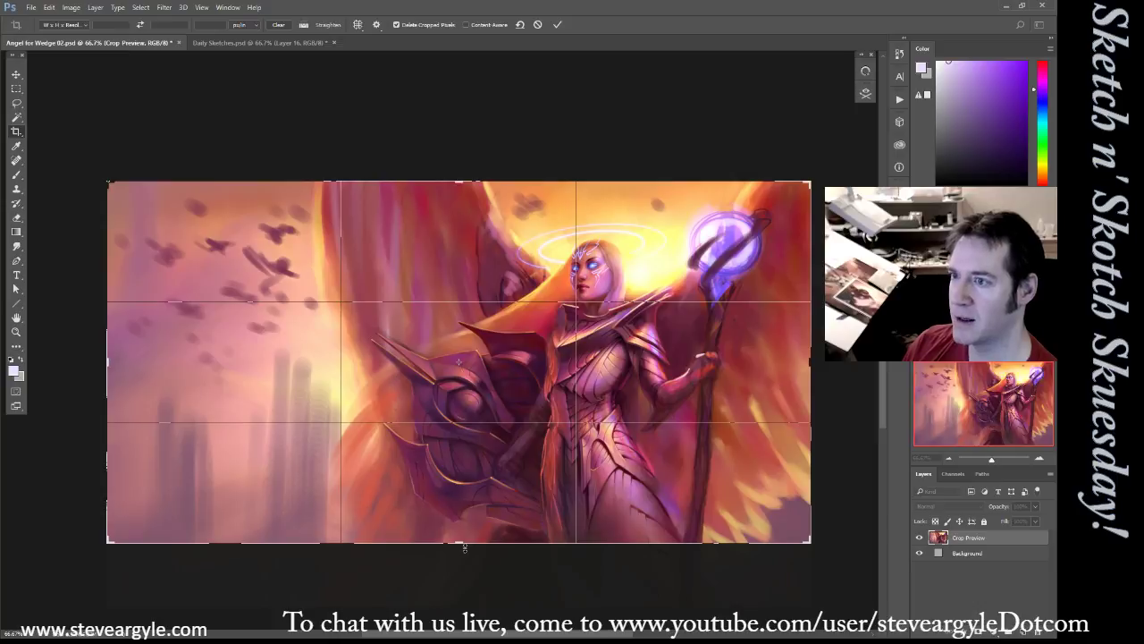
{"action": "left_click_drag", "start_coordinate": [615, 460], "coordinate": [615, 435]}
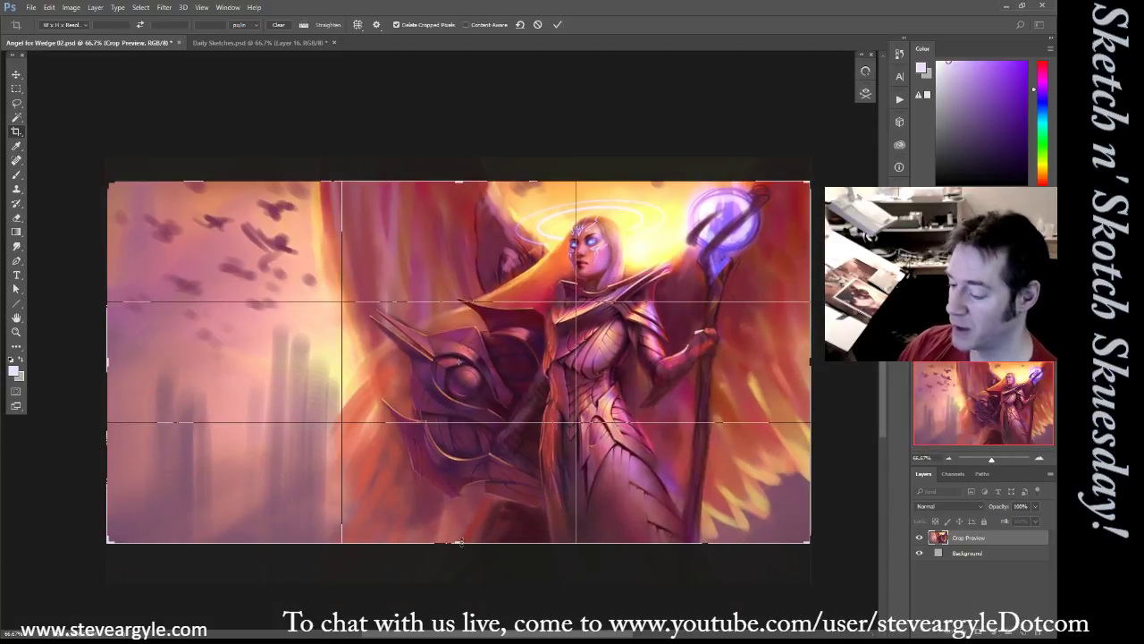
{"action": "left_click_drag", "start_coordinate": [460, 541], "coordinate": [459, 521]}
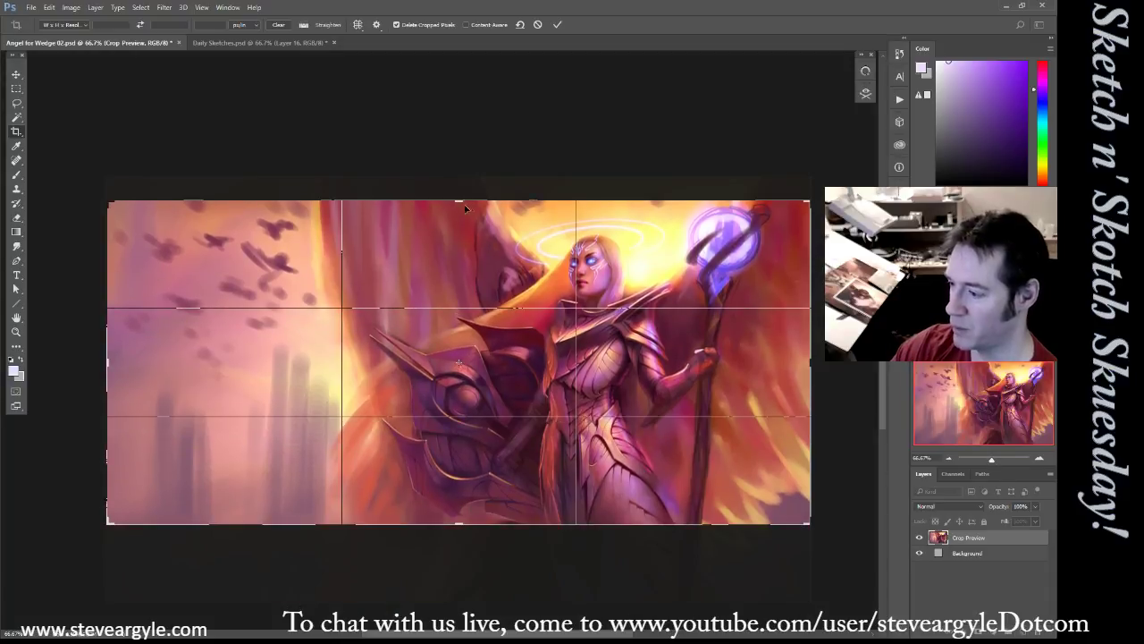
{"action": "left_click_drag", "start_coordinate": [460, 201], "coordinate": [459, 217]}
{"action": "left_click_drag", "start_coordinate": [474, 512], "coordinate": [455, 494]}
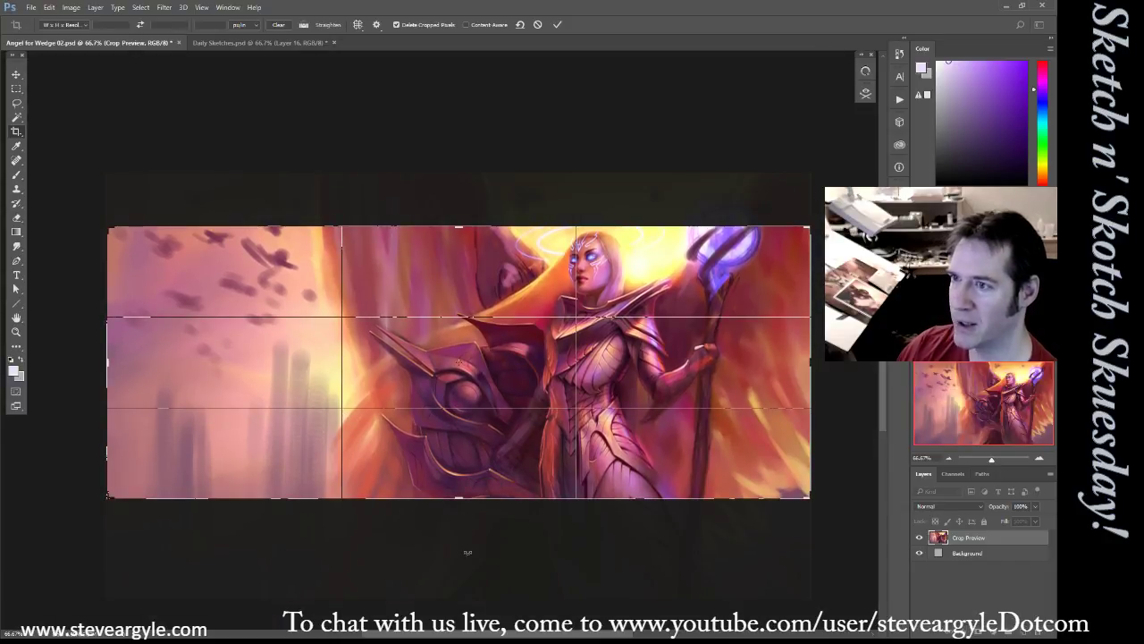
{"action": "left_click_drag", "start_coordinate": [513, 441], "coordinate": [512, 446]}
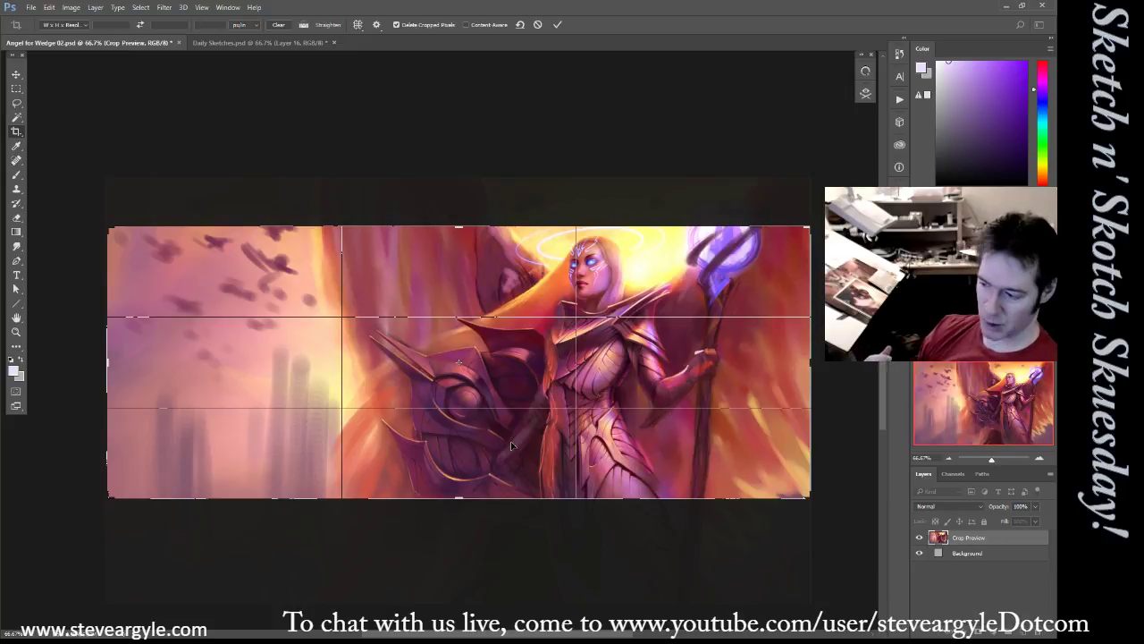
{"action": "key", "text": "Escape"}
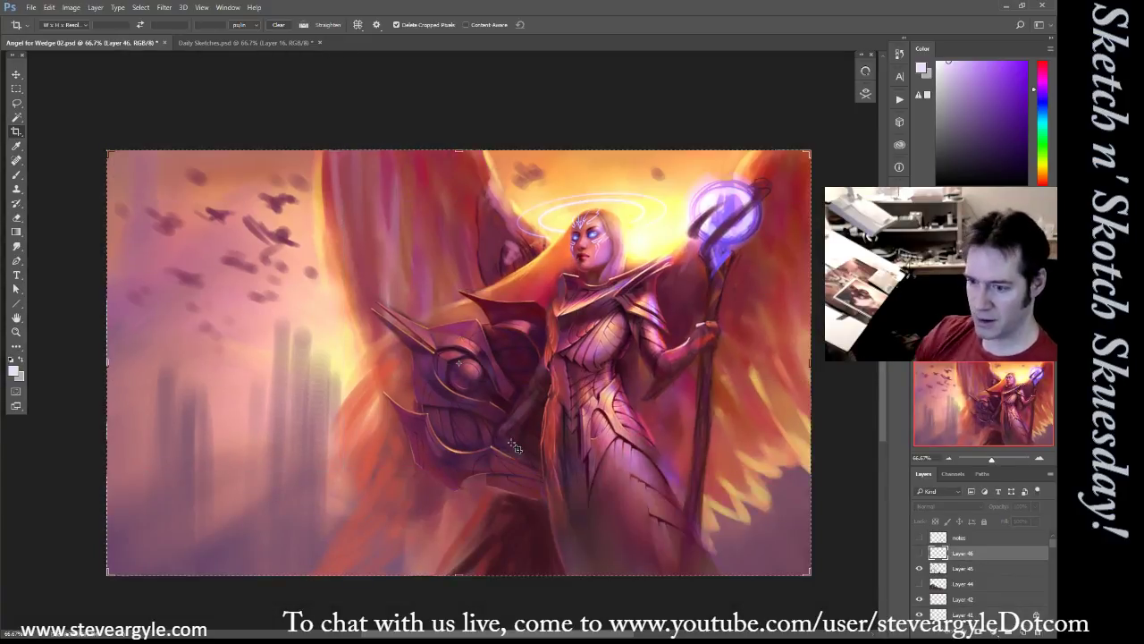
{"action": "left_click", "coordinate": [16, 175]}
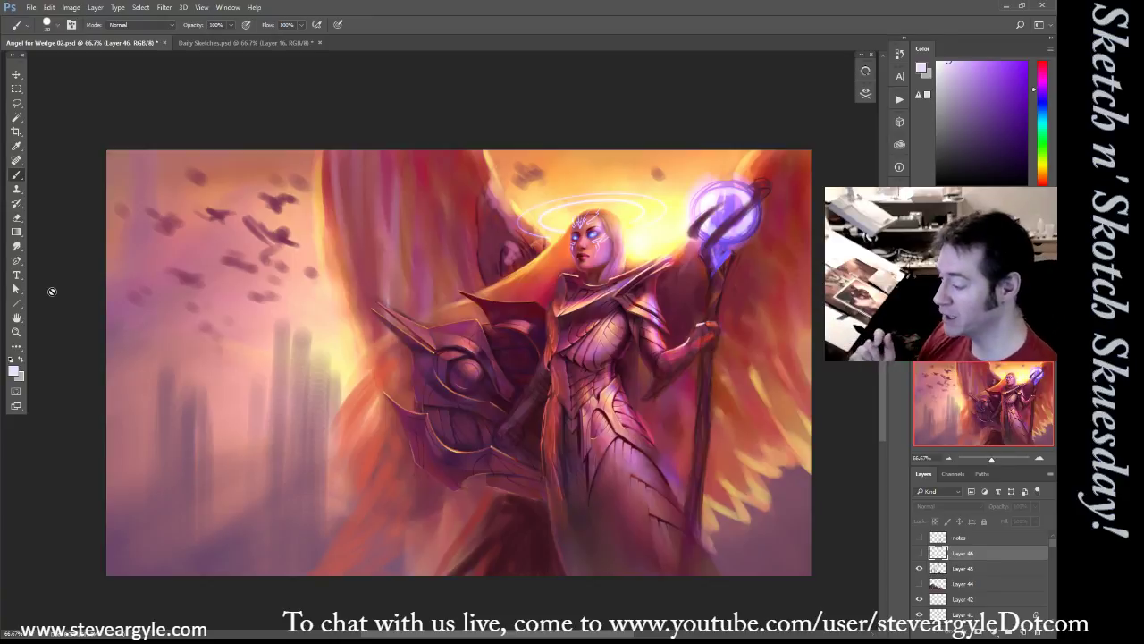
Duplicate the angel image as Angel for Wedge 02 copy with merged layers only
{"action": "left_click", "coordinate": [72, 8]}
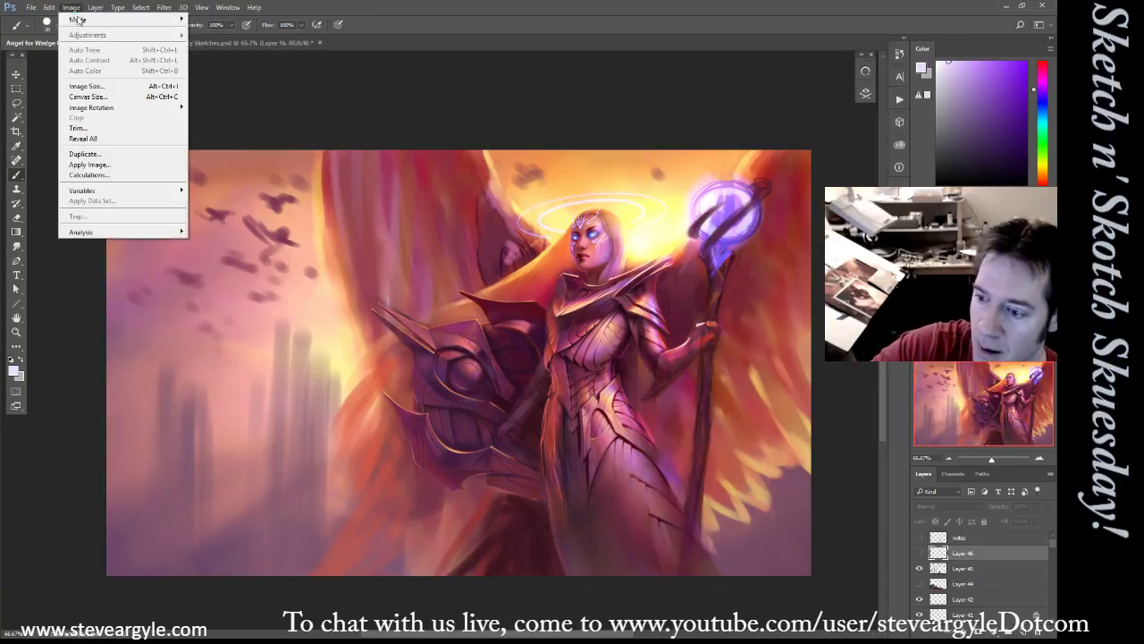
{"action": "left_click", "coordinate": [143, 155]}
{"action": "left_click", "coordinate": [503, 243]}
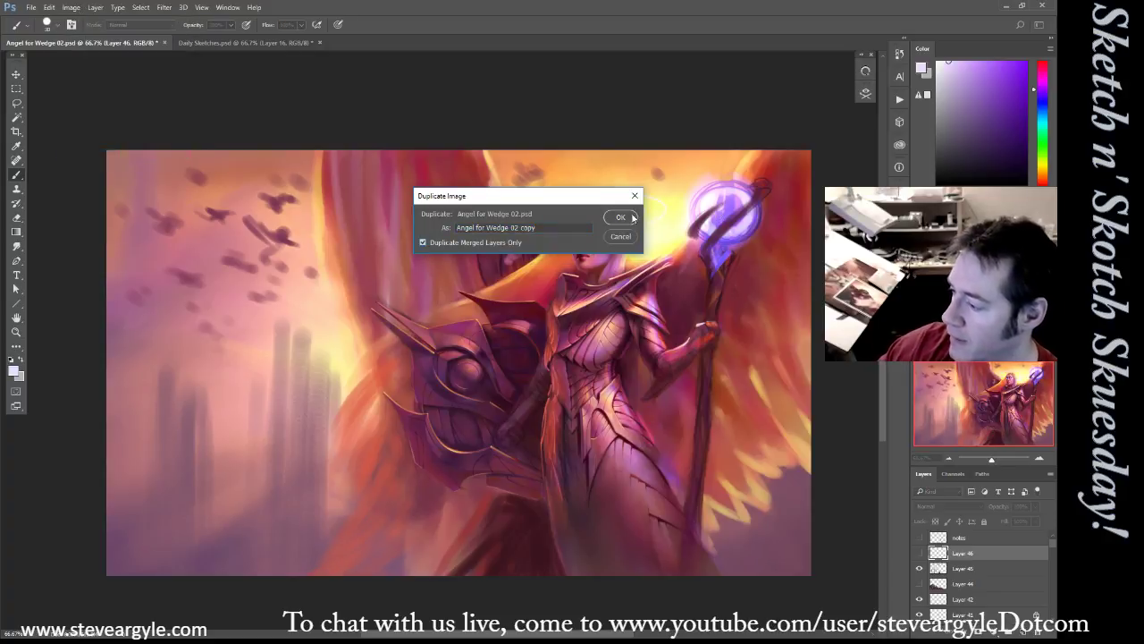
{"action": "left_click", "coordinate": [620, 218]}
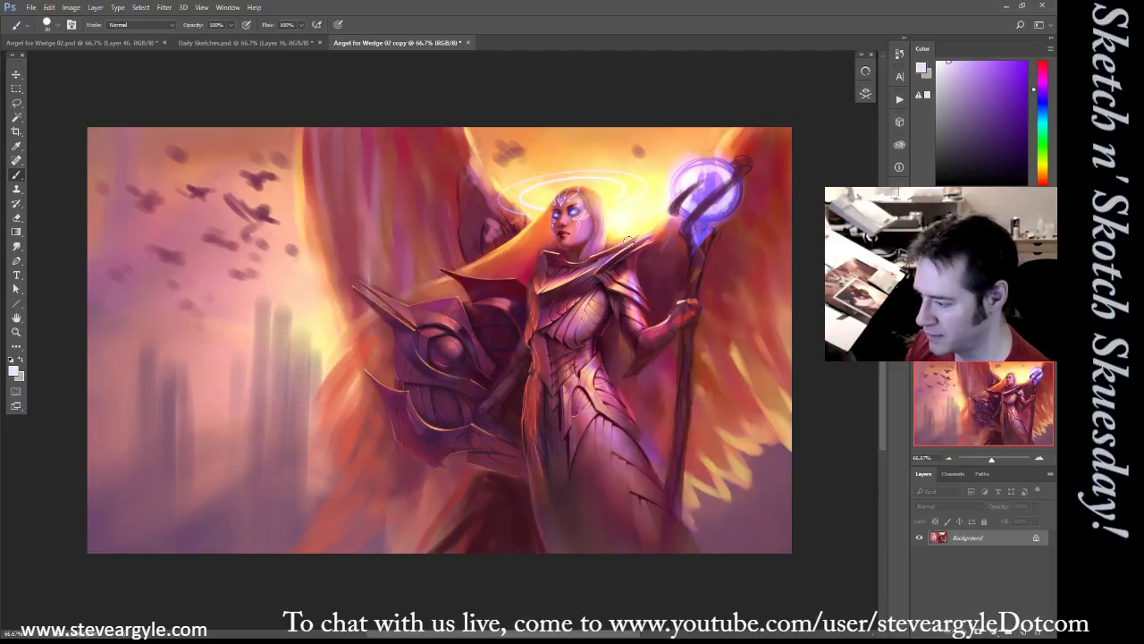
Extend the copy's canvas beyond the painting's right and top edges with the Crop tool
{"action": "key", "text": "ctrl+minus"}
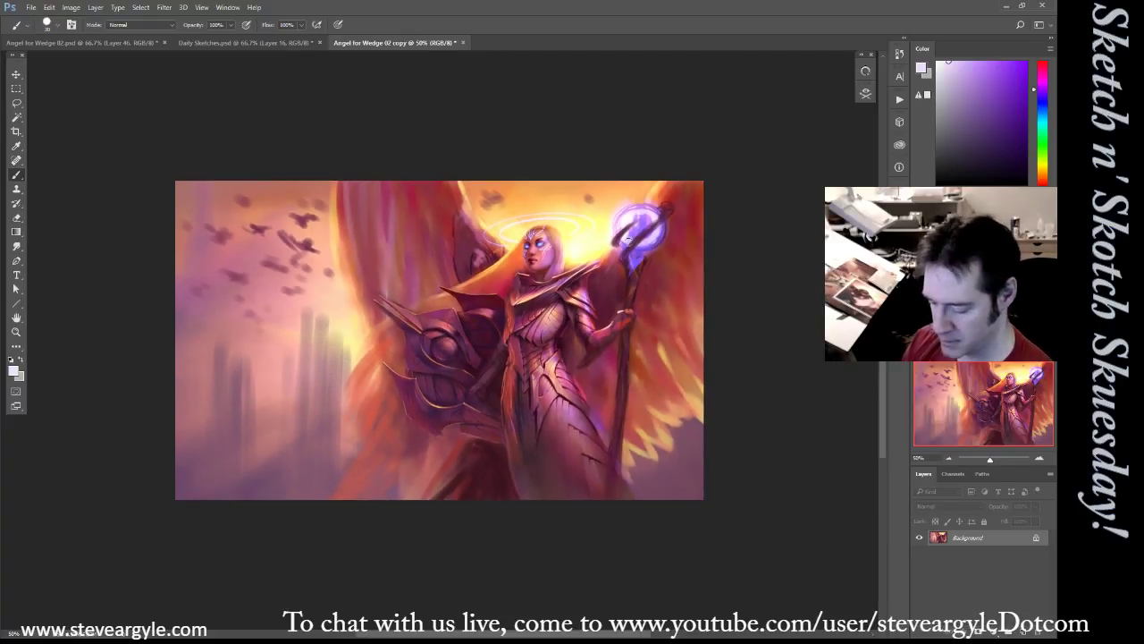
{"action": "key", "text": "c"}
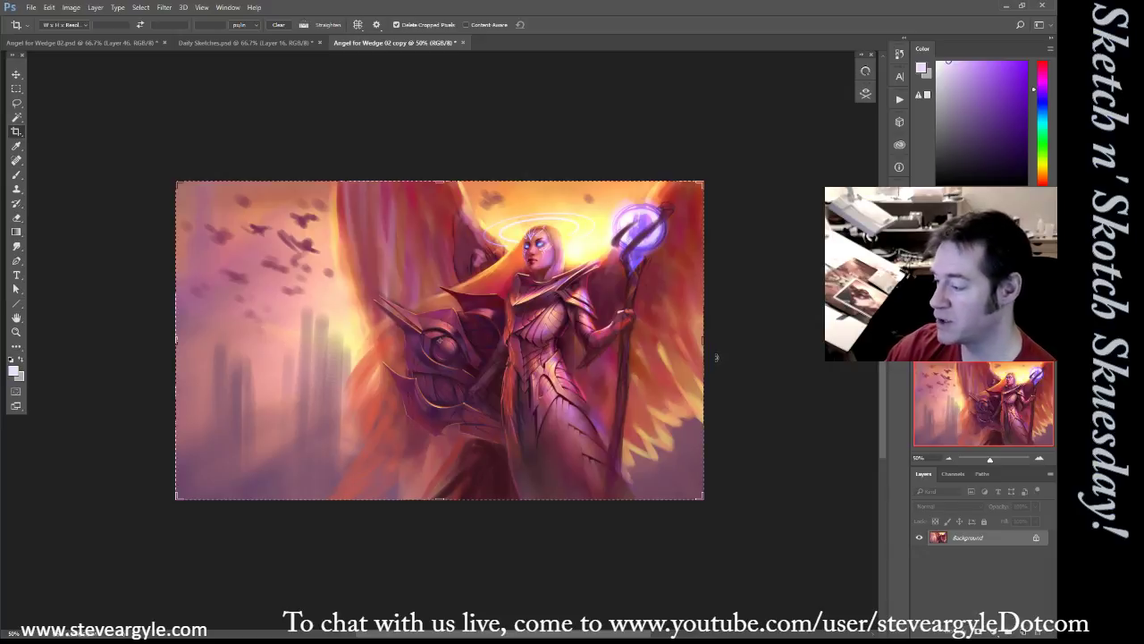
{"action": "left_click_drag", "start_coordinate": [703, 340], "coordinate": [731, 313]}
{"action": "left_click_drag", "start_coordinate": [438, 182], "coordinate": [438, 167]}
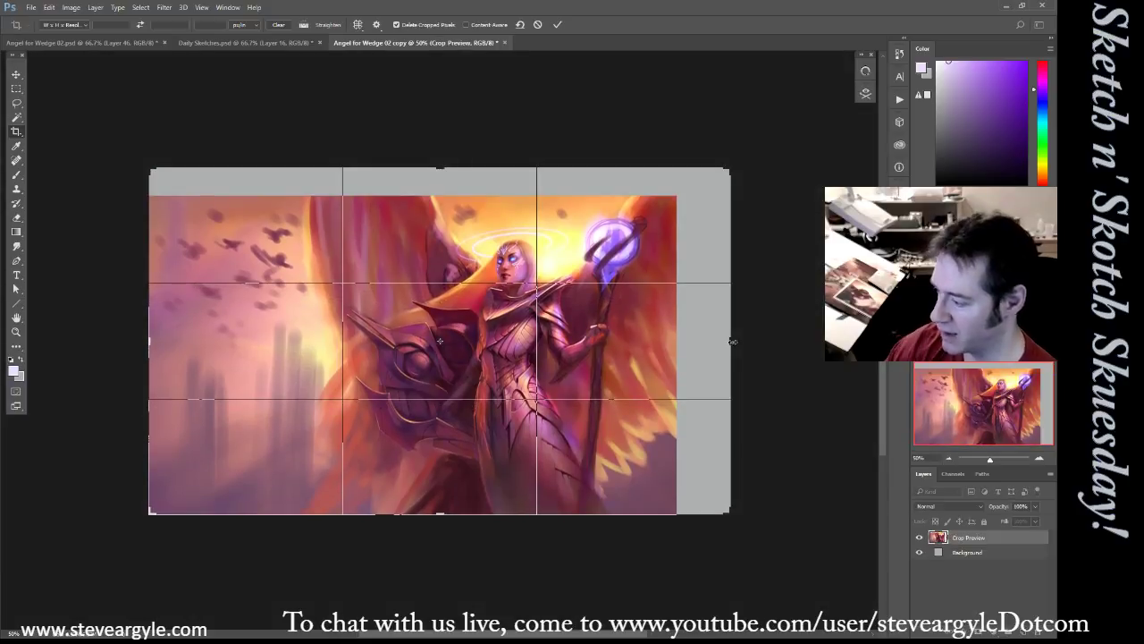
{"action": "key", "text": "Return"}
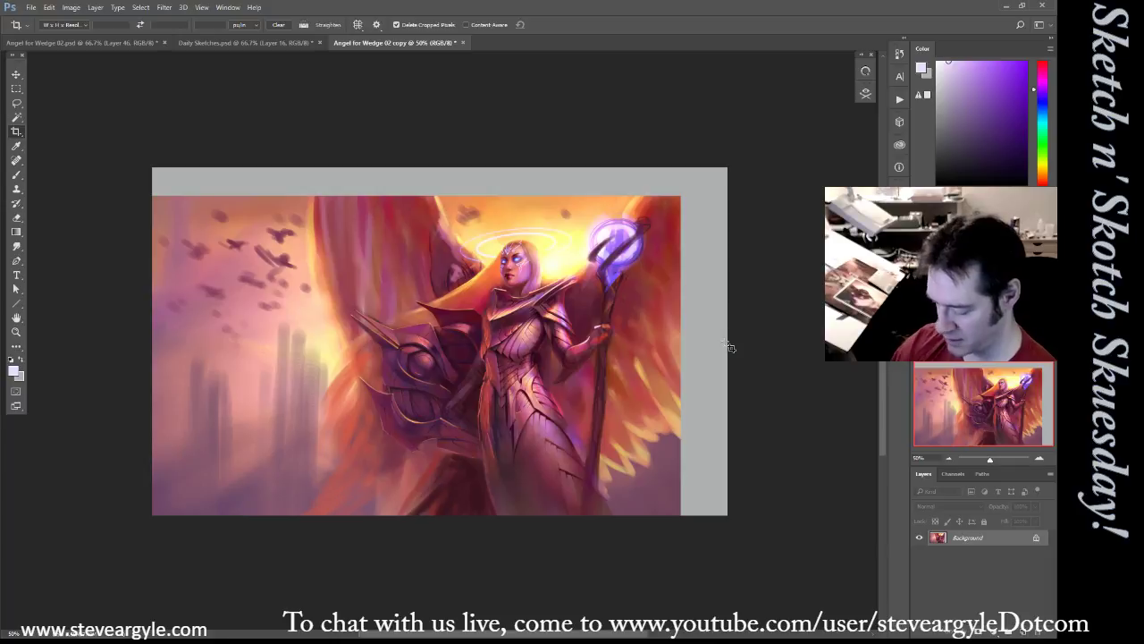
Select the blank grey canvas border with the Magic Wand, fill it using Content-Aware, and deselect it
{"action": "key", "text": "w"}
{"action": "left_click", "coordinate": [714, 465]}
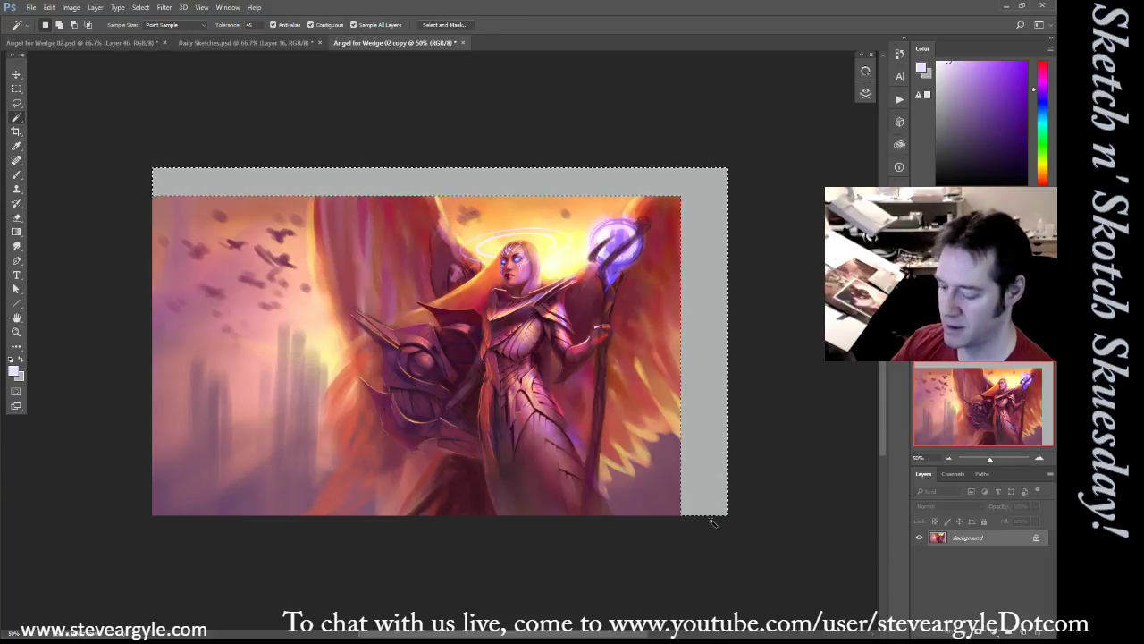
{"action": "key", "text": "alt+e"}
{"action": "key", "text": "l"}
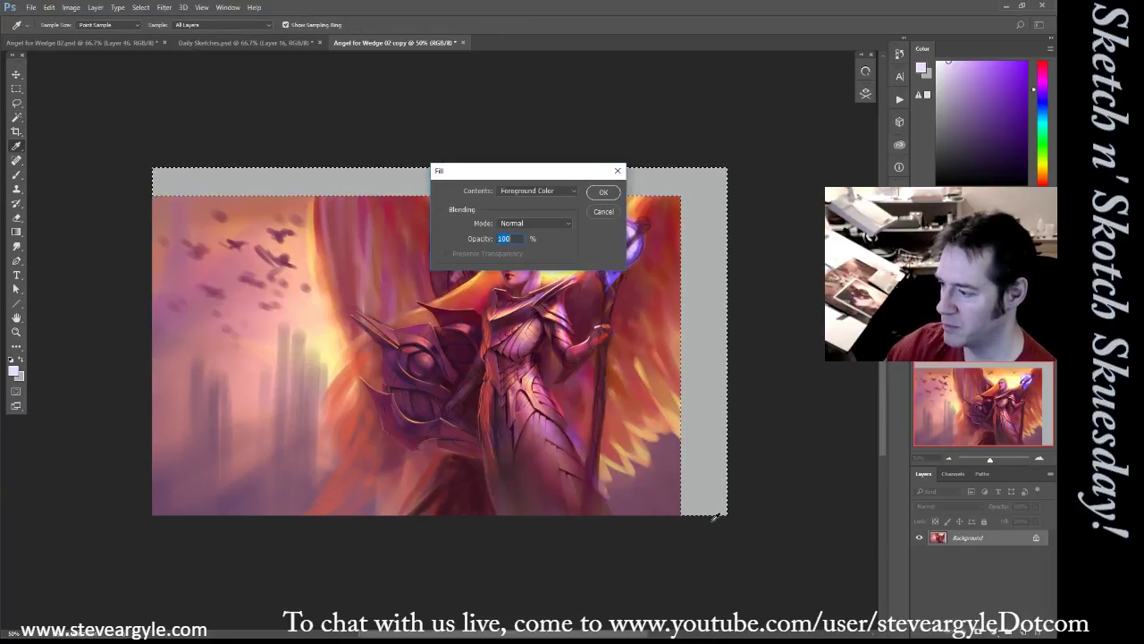
{"action": "left_click", "coordinate": [573, 191]}
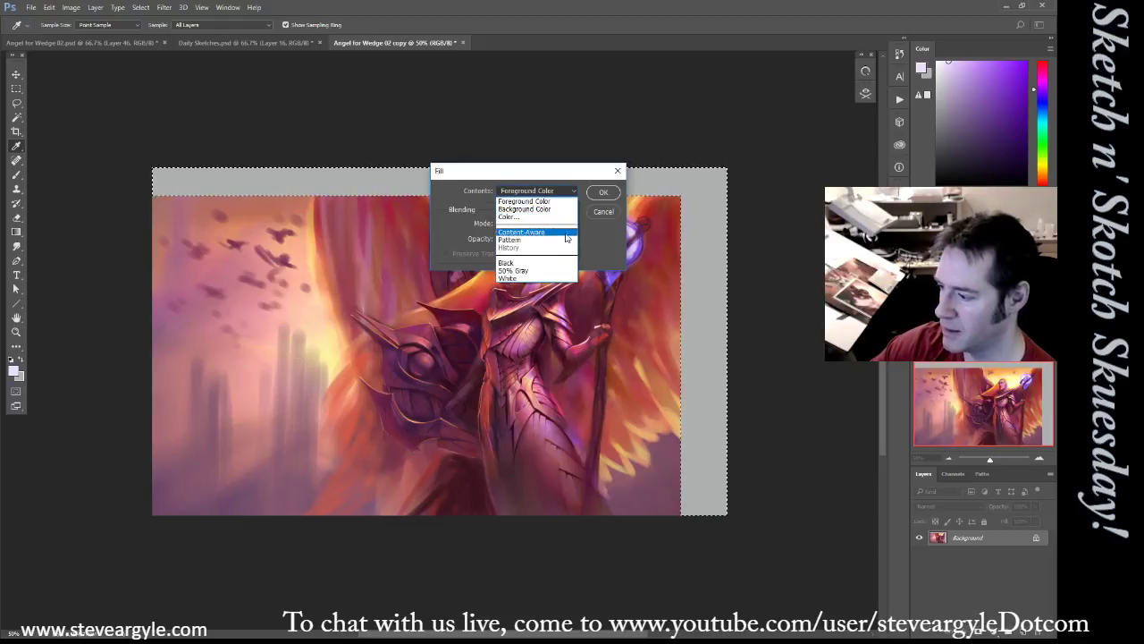
{"action": "left_click", "coordinate": [565, 232]}
{"action": "key", "text": "Return"}
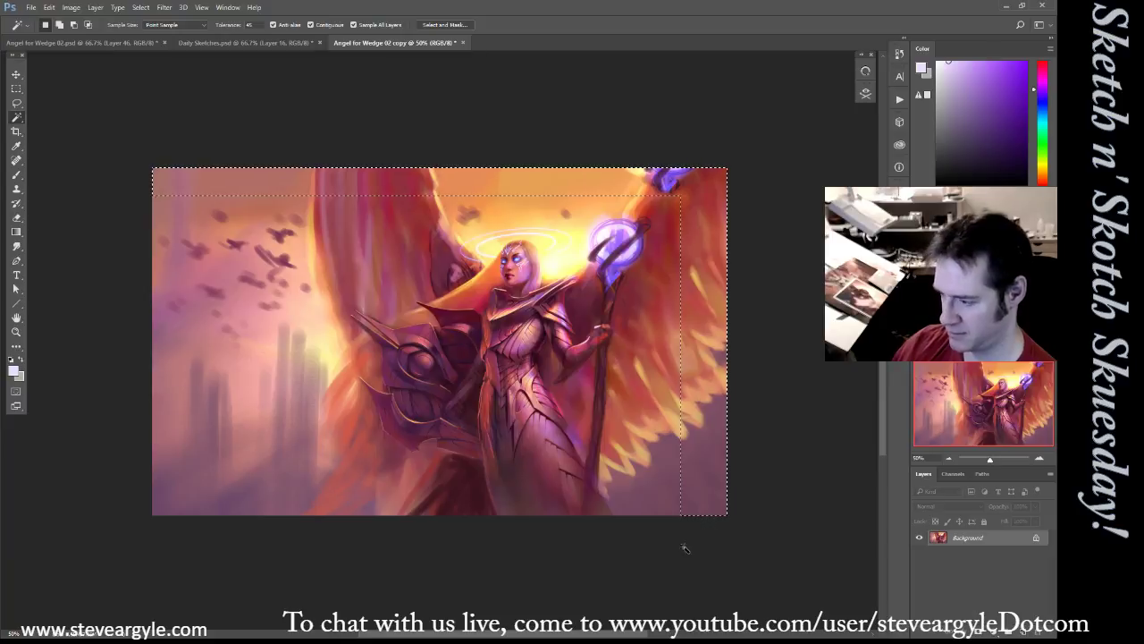
{"action": "key", "text": "ctrl+d"}
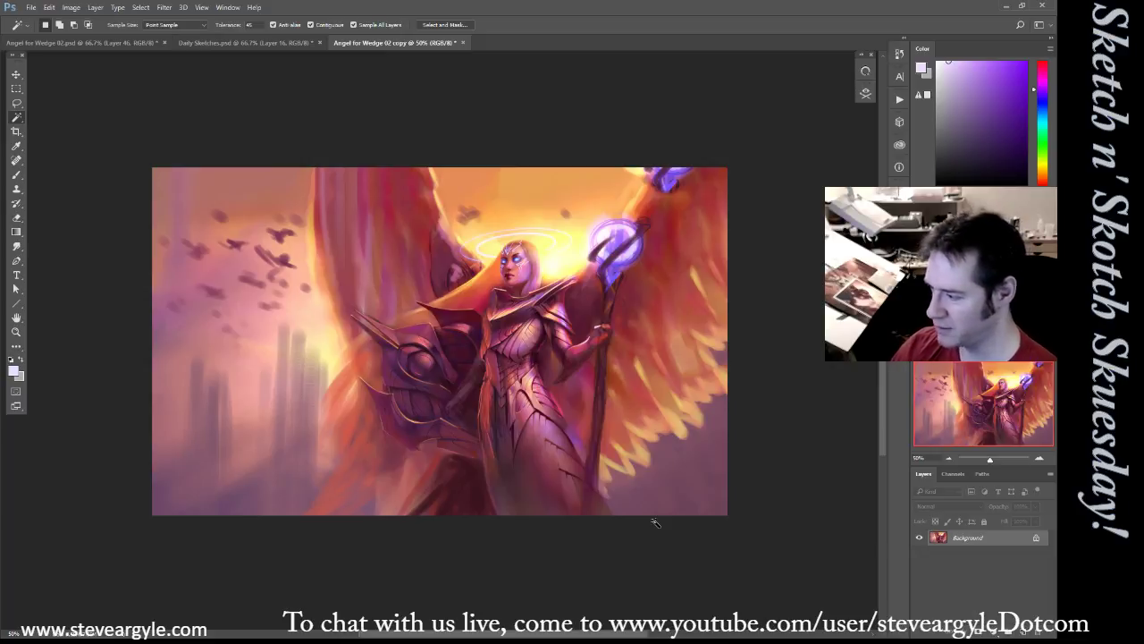
Paint over the stray staff orb in the filled upper-right area with sampled sky oranges and wing reds, blending the wing into the extension
{"action": "key", "text": "b"}
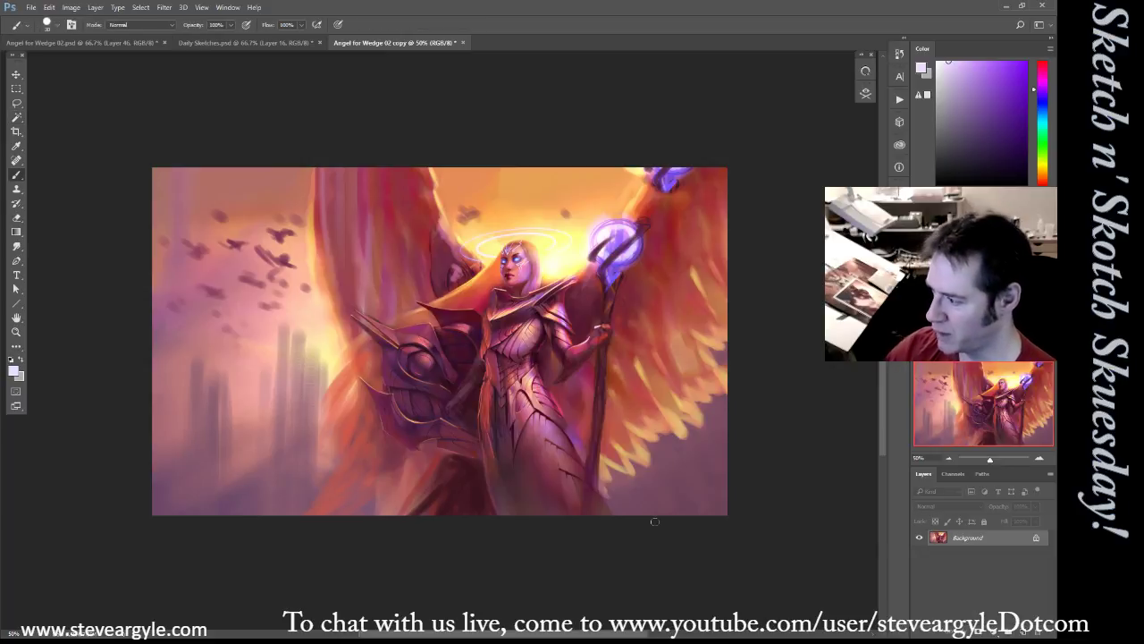
{"action": "left_click", "coordinate": [668, 202], "text": "alt"}
{"action": "left_click", "coordinate": [638, 183], "text": "alt"}
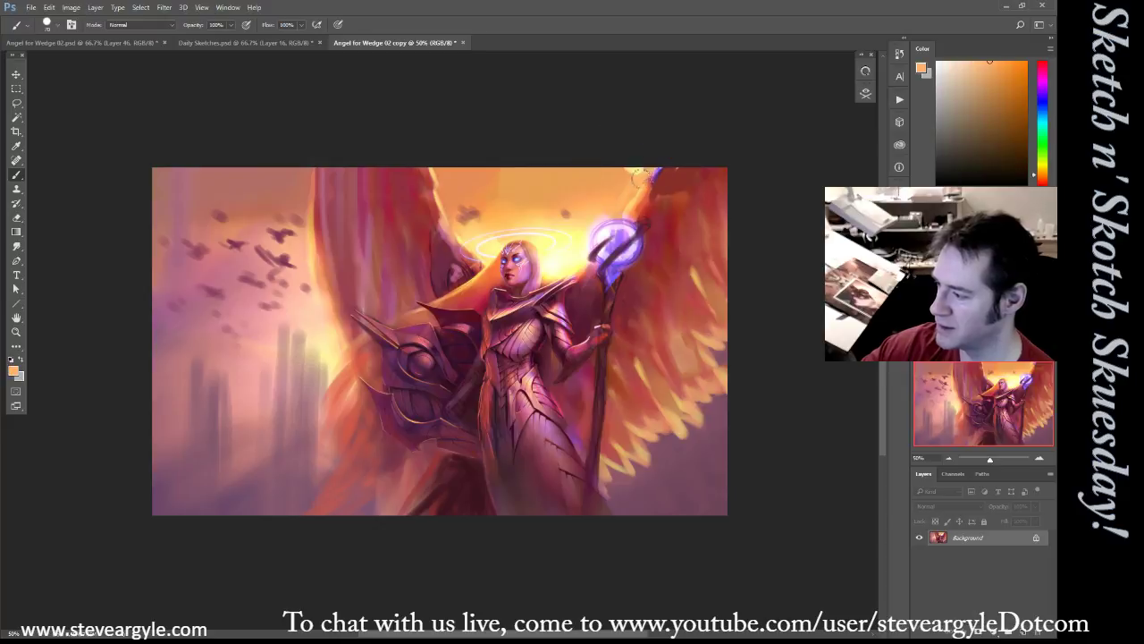
{"action": "left_click", "coordinate": [649, 191], "text": "alt"}
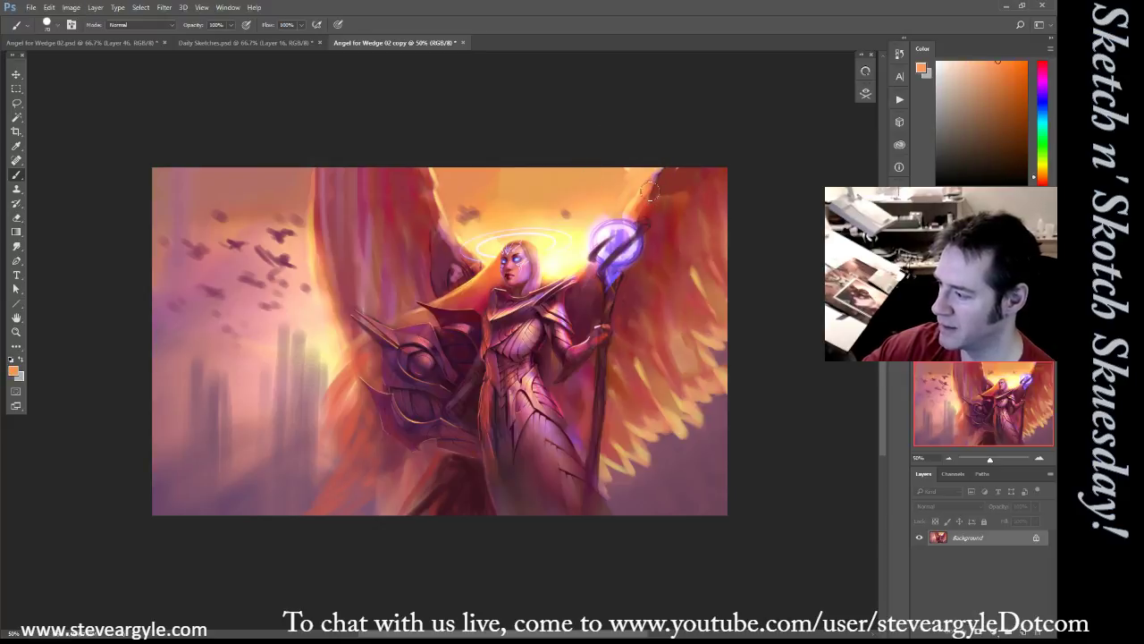
{"action": "left_click", "coordinate": [704, 327], "text": "alt"}
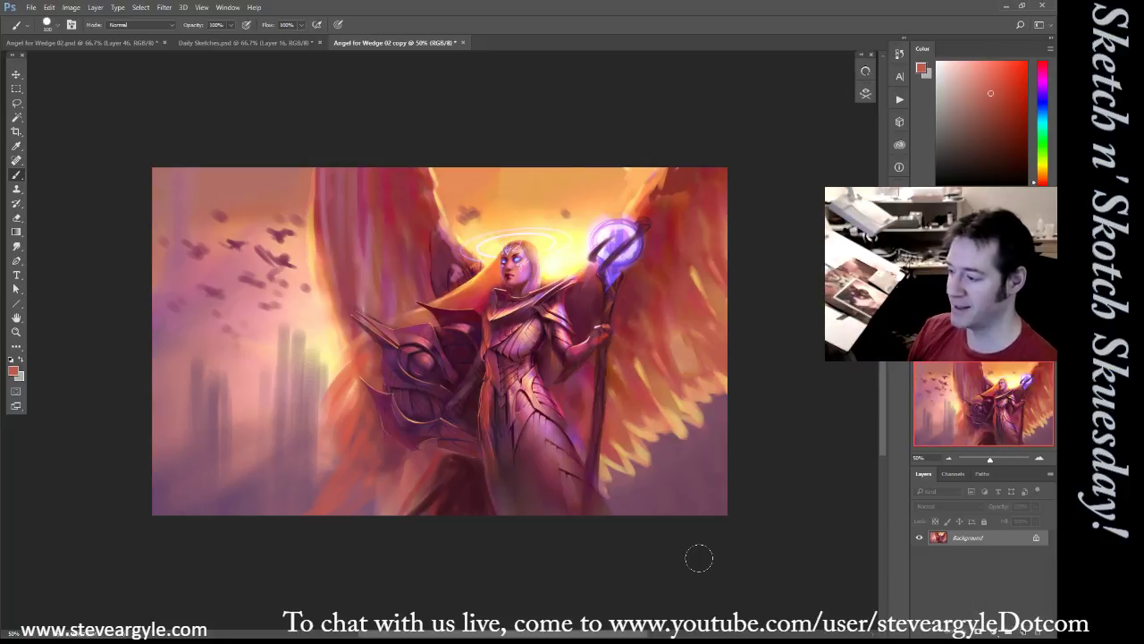
{"action": "left_click", "coordinate": [699, 190], "text": "alt"}
{"action": "left_click", "coordinate": [679, 195], "text": "alt"}
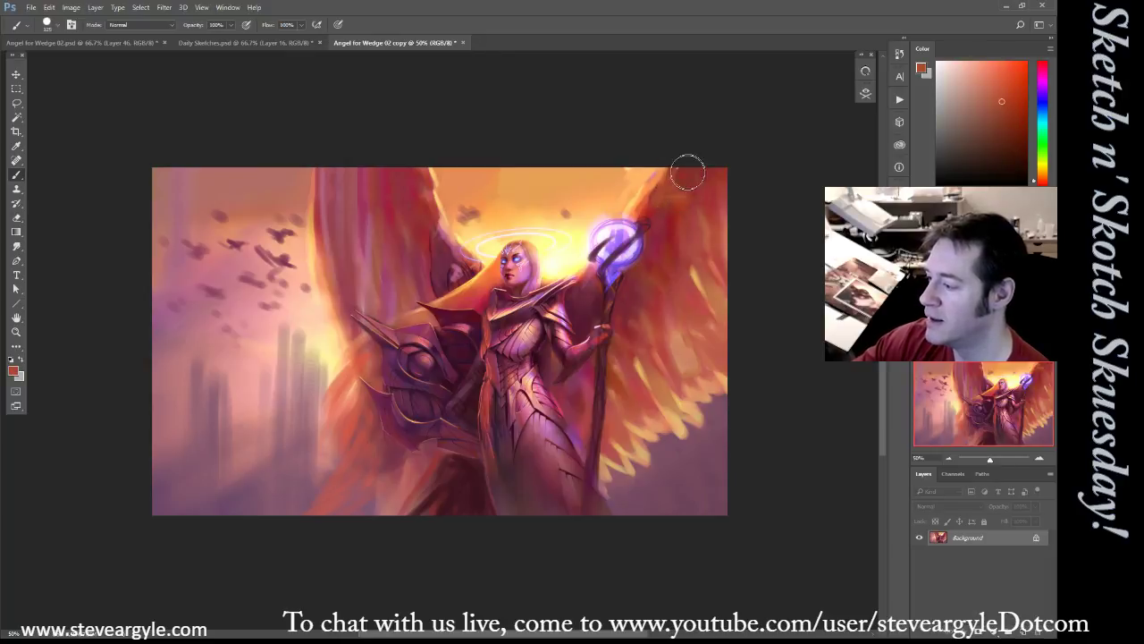
{"action": "left_click", "coordinate": [679, 182], "text": "alt"}
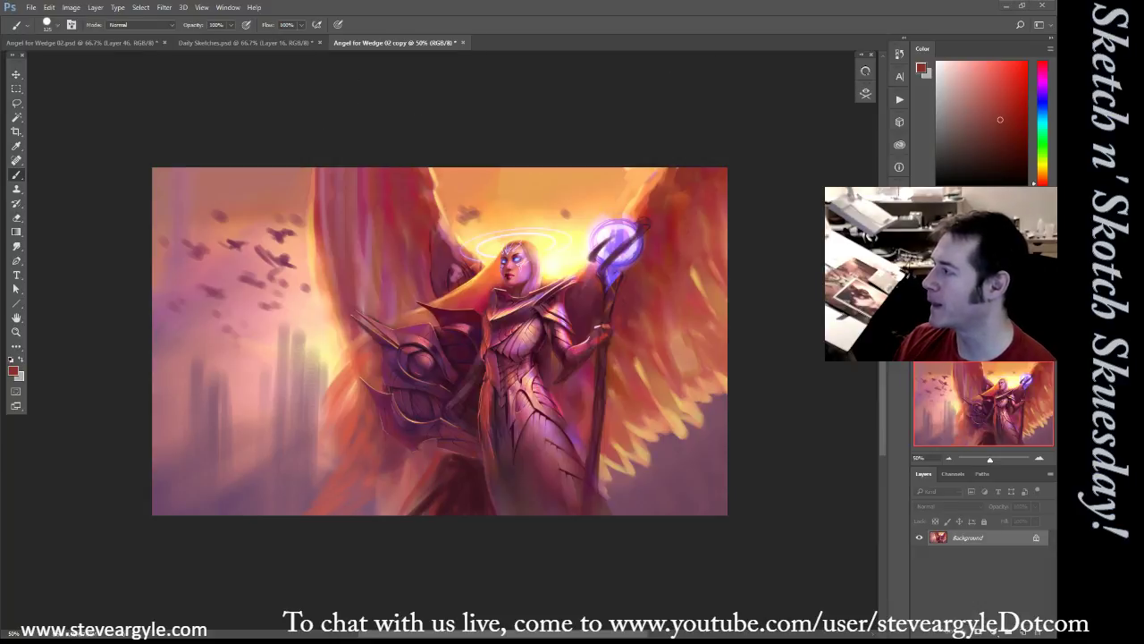
Switch to Daily Sketches.psd, add a light beige solid colour fill layer above Layer 14, and paste the copied Gollum-and-television drawing over it
{"action": "left_click", "coordinate": [253, 43]}
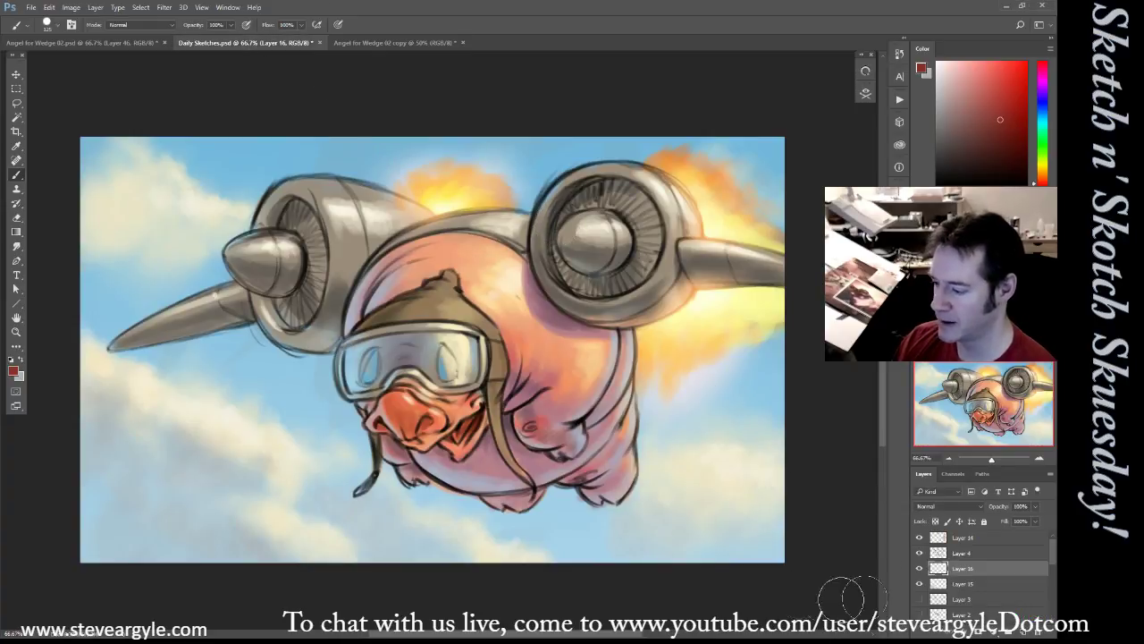
{"action": "left_click", "coordinate": [974, 541]}
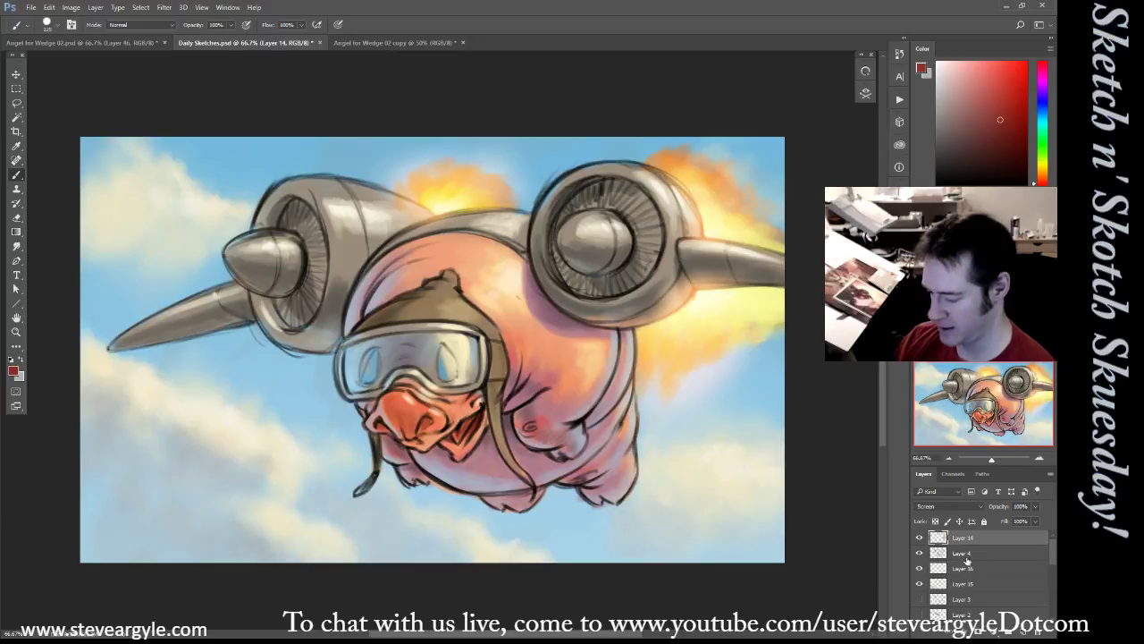
{"action": "left_click", "coordinate": [992, 631]}
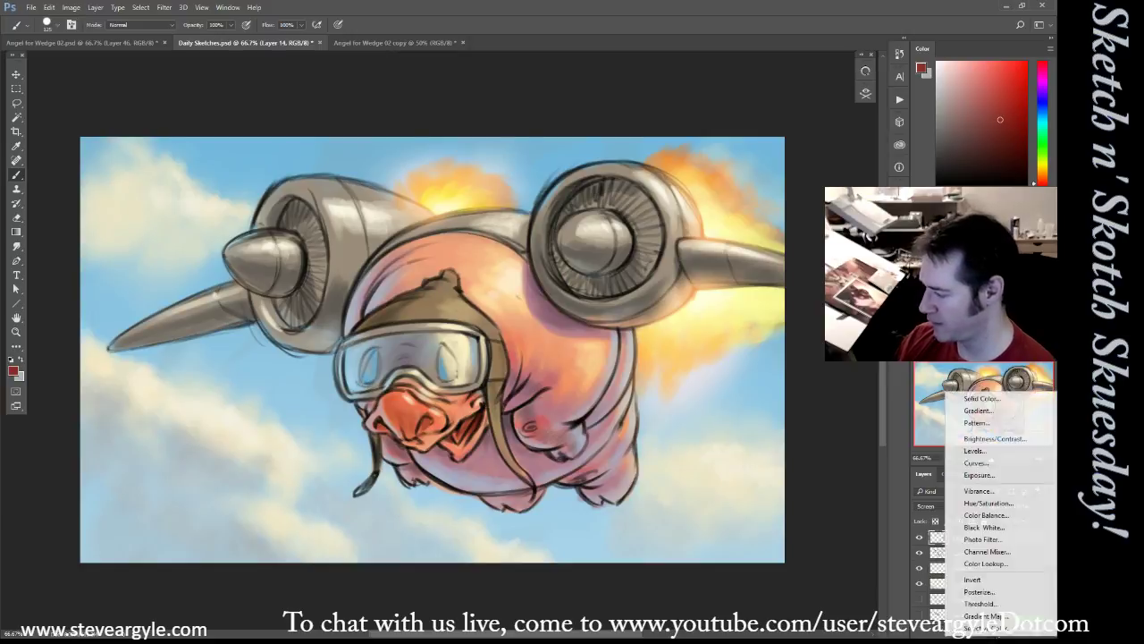
{"action": "left_click", "coordinate": [970, 400]}
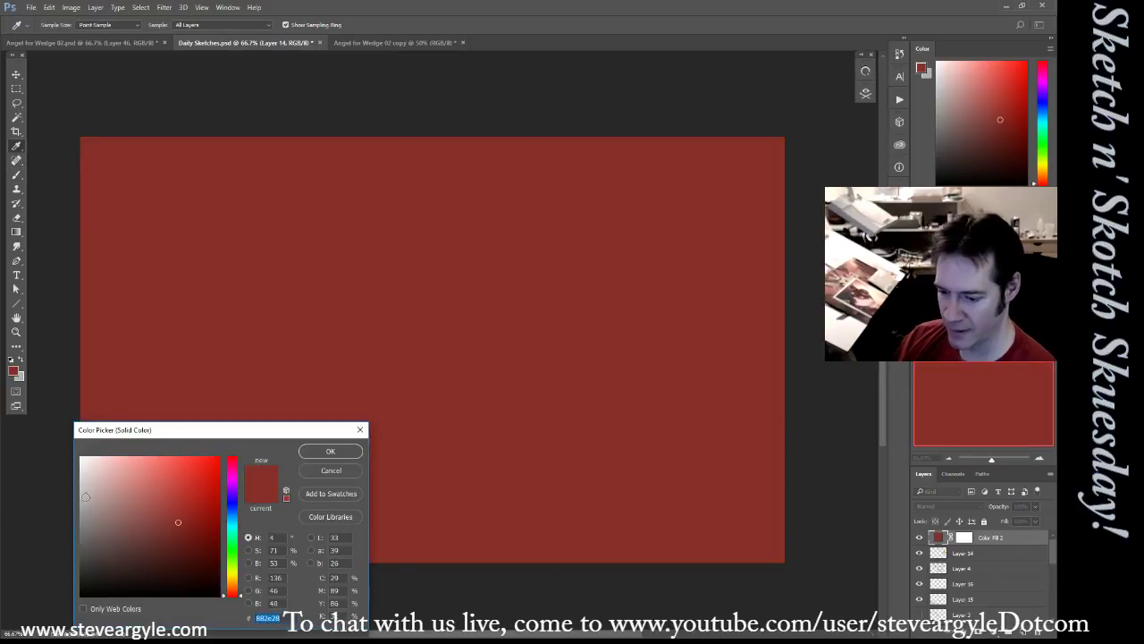
{"action": "left_click", "coordinate": [80, 484]}
{"action": "left_click", "coordinate": [231, 582]}
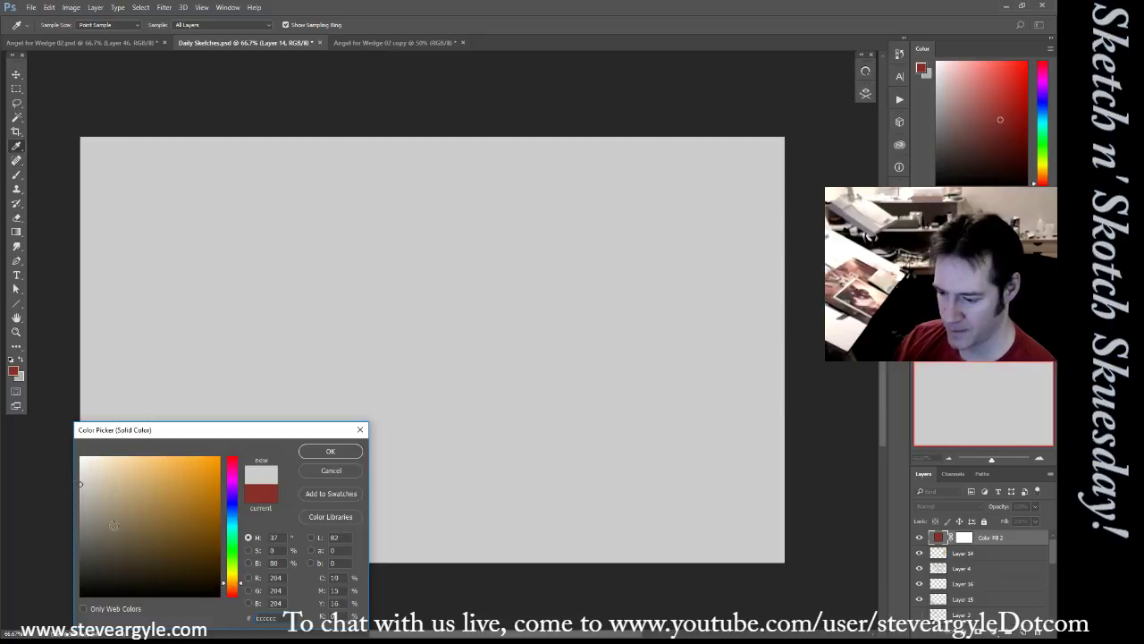
{"action": "left_click", "coordinate": [90, 483]}
{"action": "left_click_drag", "start_coordinate": [90, 484], "coordinate": [94, 481]}
{"action": "left_click", "coordinate": [330, 452]}
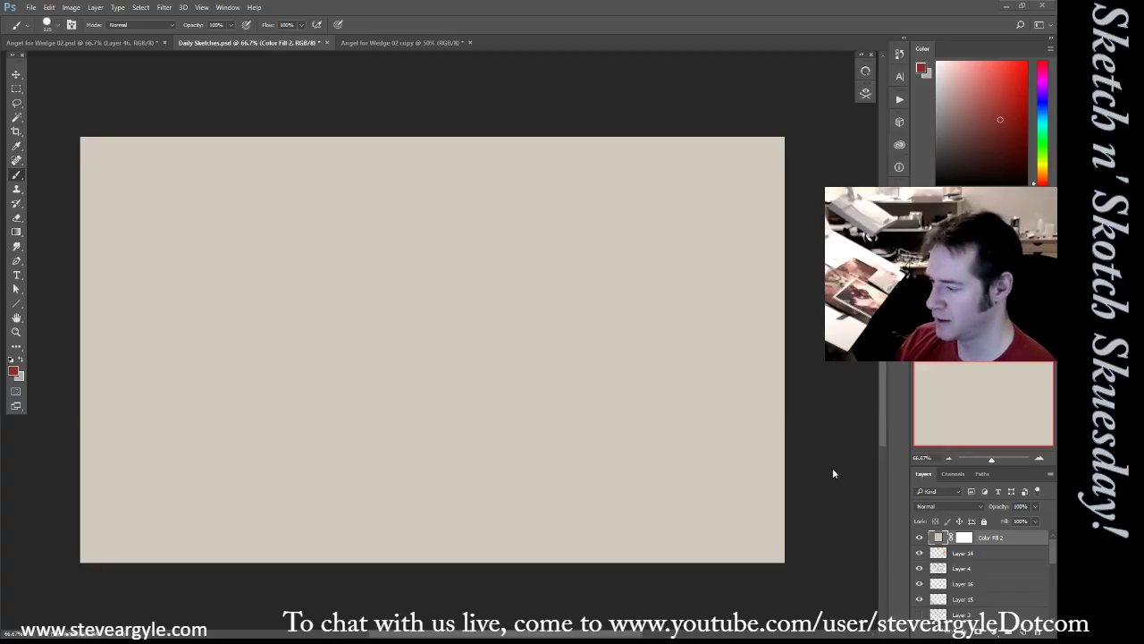
{"action": "key", "text": "ctrl+v"}
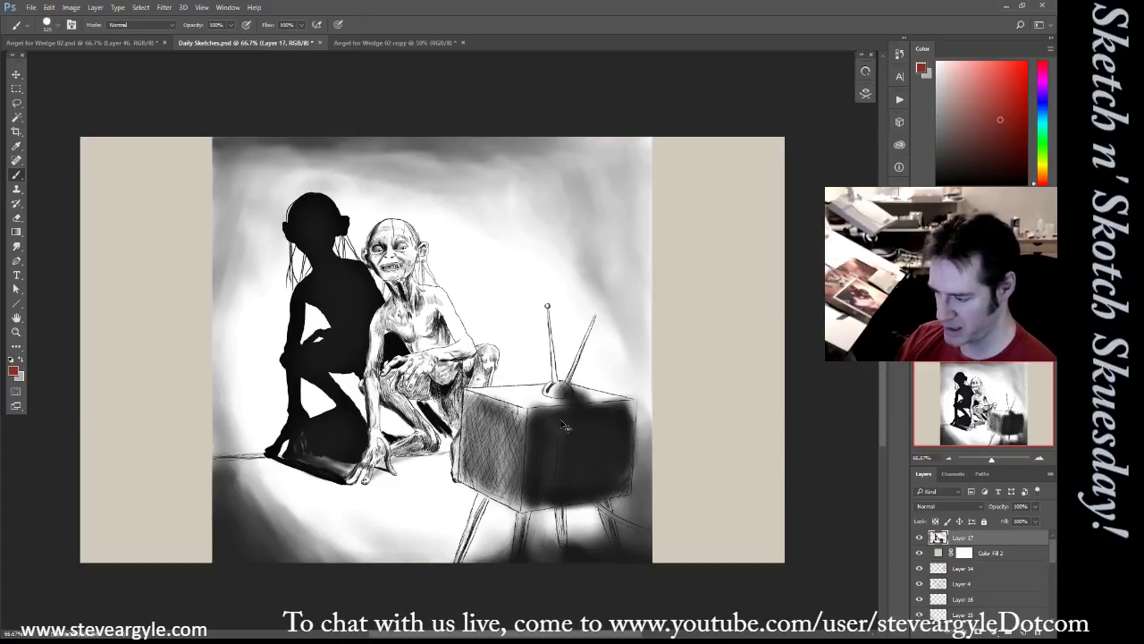
Scale down the pasted Gollum-and-television drawing and centre it so the whole image with its caption fits the canvas height
{"action": "key", "text": "ctrl+t"}
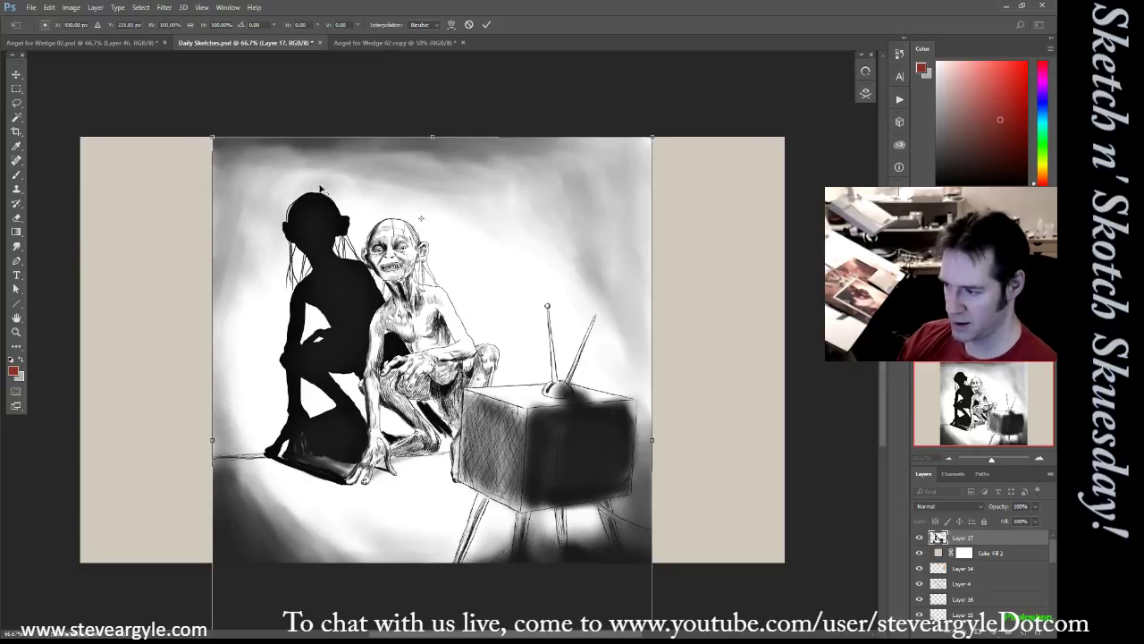
{"action": "mouse_move", "coordinate": [213, 137]}
{"action": "left_mouse_down"}
{"action": "mouse_move", "coordinate": [234, 157]}
{"action": "mouse_move", "coordinate": [268, 159]}
{"action": "left_mouse_up"}
{"action": "left_click_drag", "start_coordinate": [424, 283], "coordinate": [444, 256]}
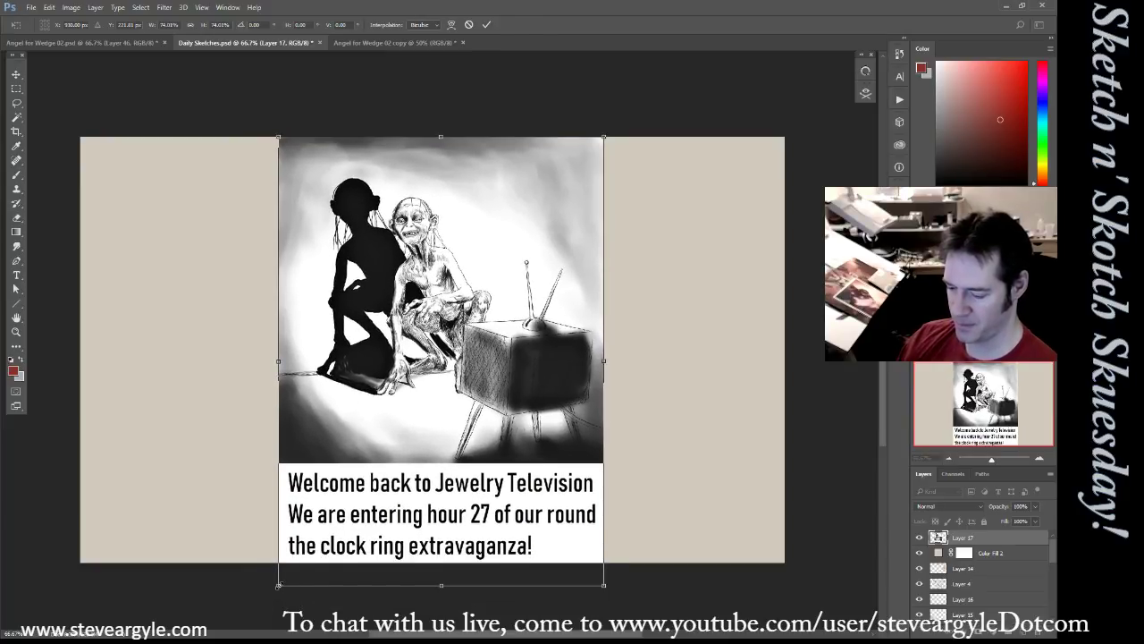
{"action": "left_click_drag", "start_coordinate": [279, 586], "coordinate": [290, 560]}
{"action": "key", "text": "Return"}
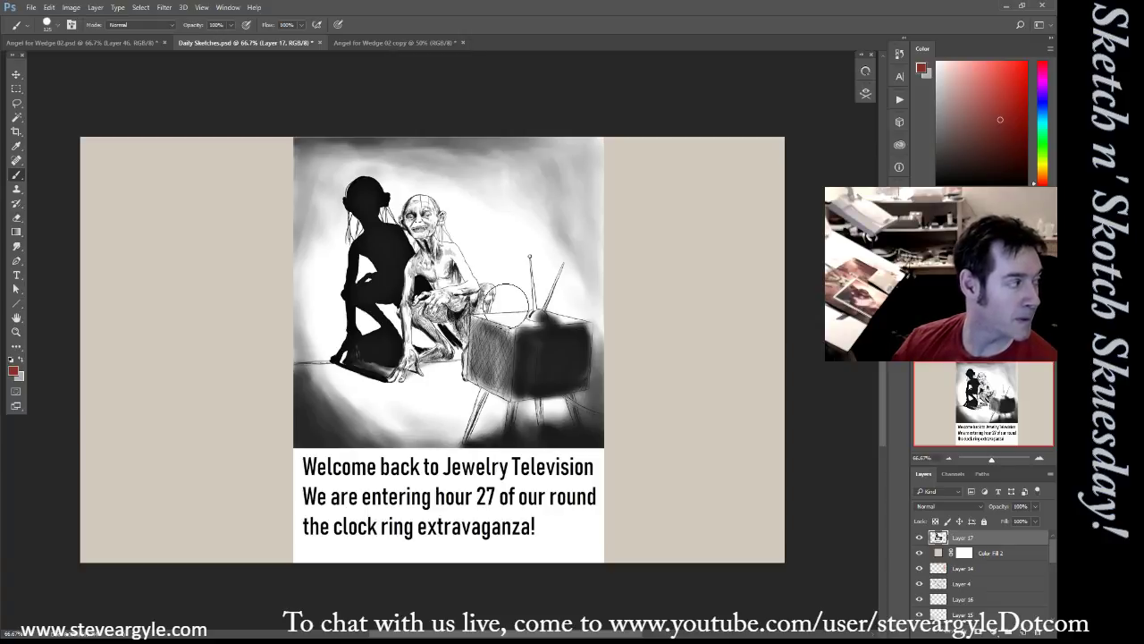
Show Layer 46 in Angel for Wedge 02.psd, compare the painting with and without it, and view the extended copy
{"action": "left_click", "coordinate": [100, 42]}
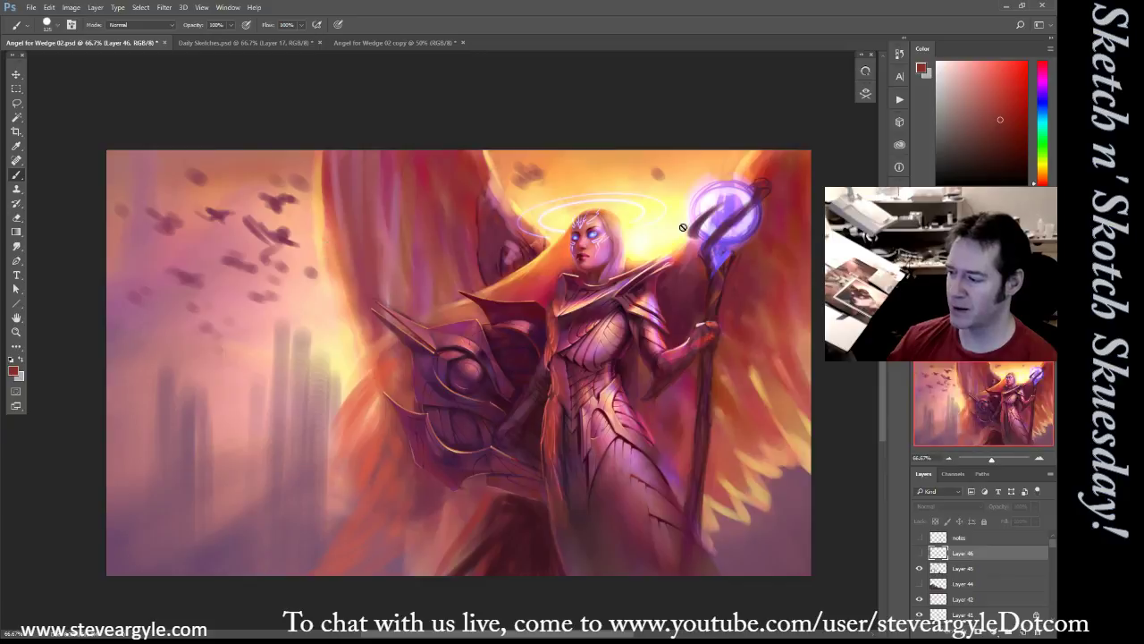
{"action": "left_click", "coordinate": [919, 553]}
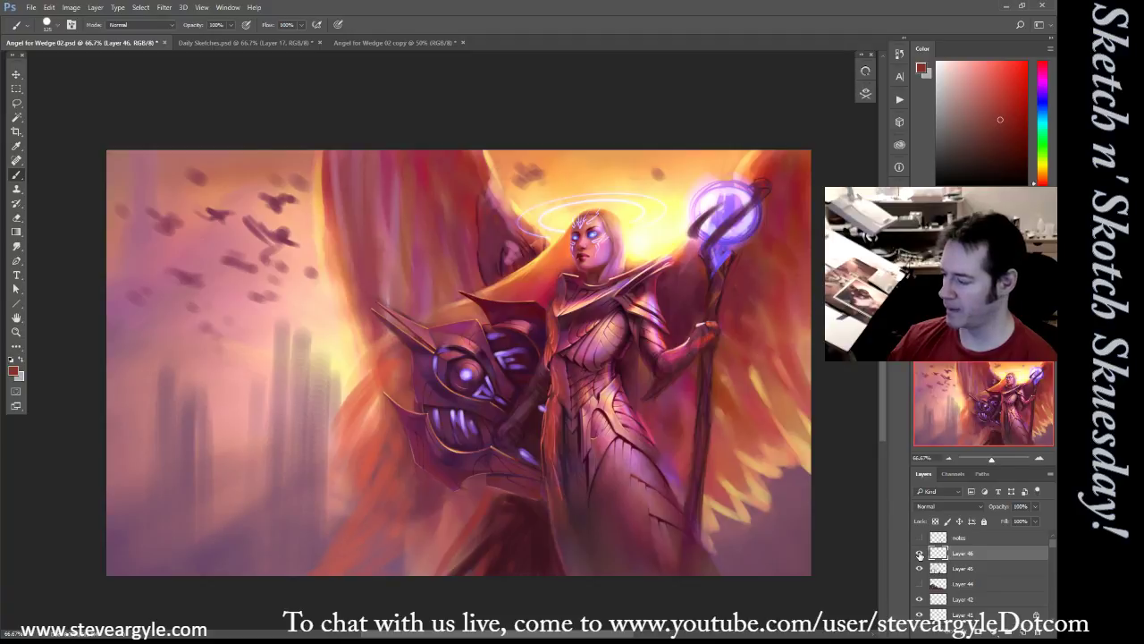
{"action": "left_click", "coordinate": [920, 554]}
{"action": "left_click", "coordinate": [919, 553]}
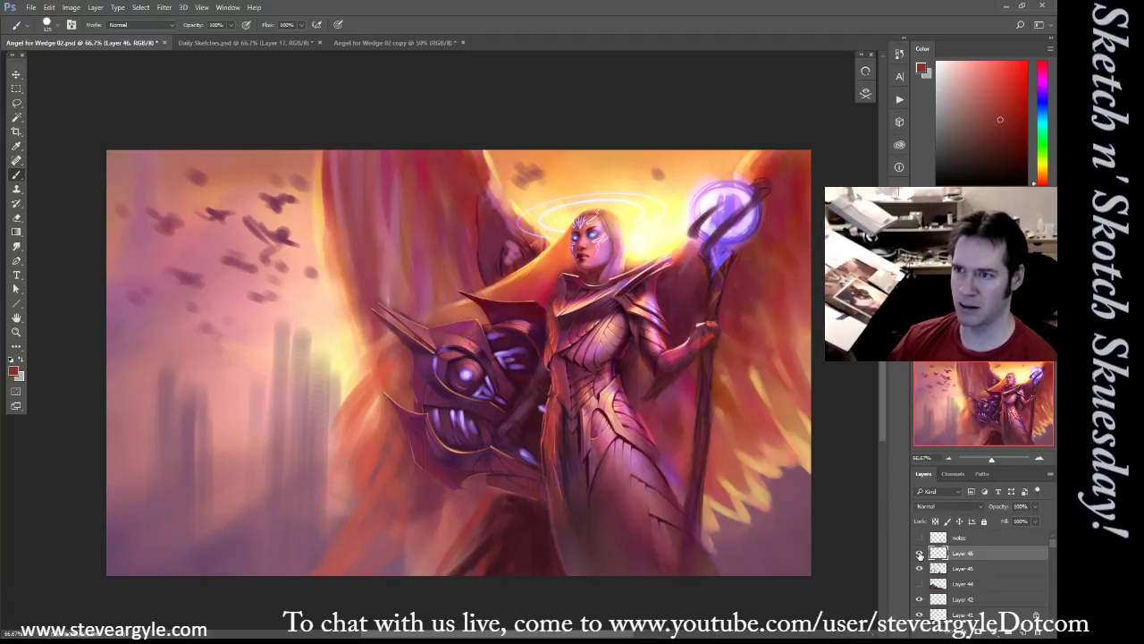
{"action": "left_click", "coordinate": [378, 44]}
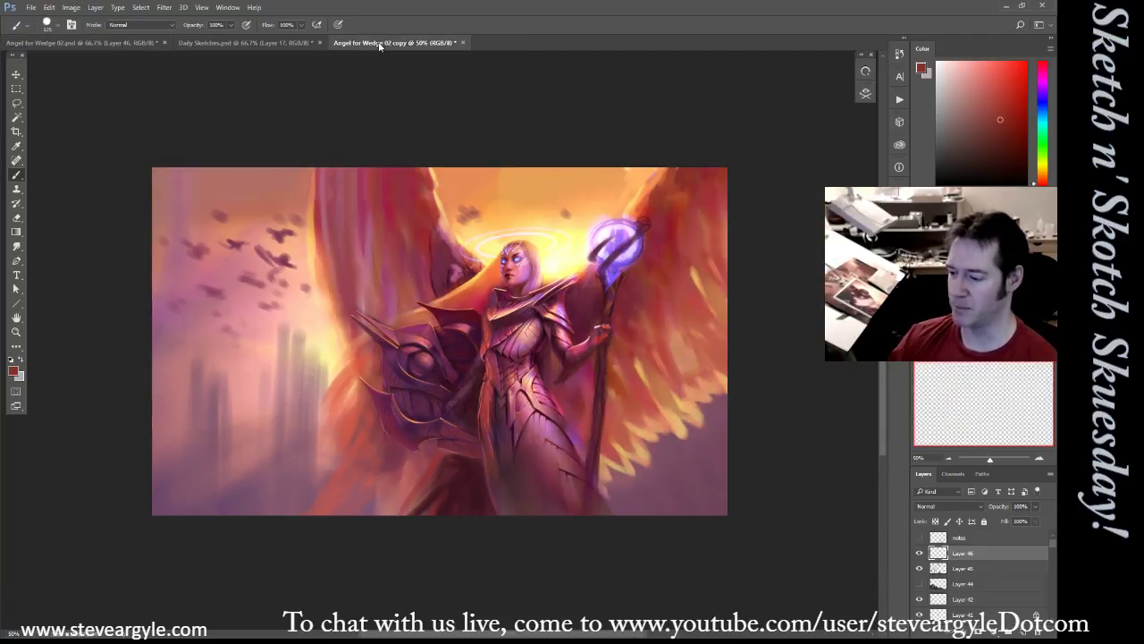
Return to Daily Sketches.psd, hide the Gollum drawing on Layer 17, and paste the copied sketch of the green-haired villain in an armchair
{"action": "left_click", "coordinate": [268, 44]}
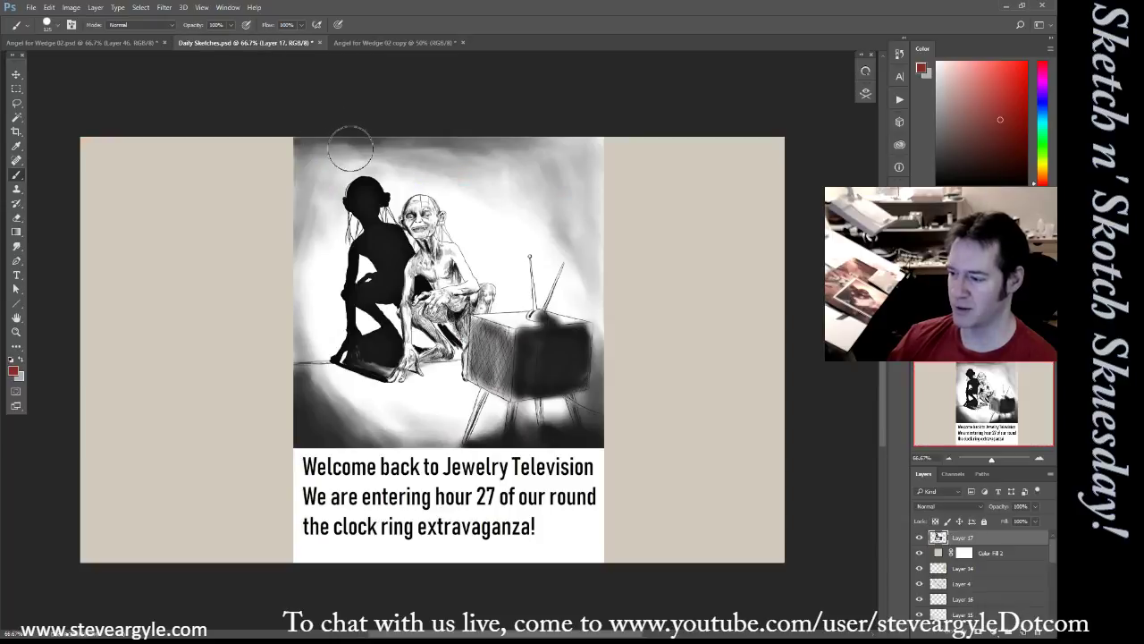
{"action": "left_click", "coordinate": [918, 537]}
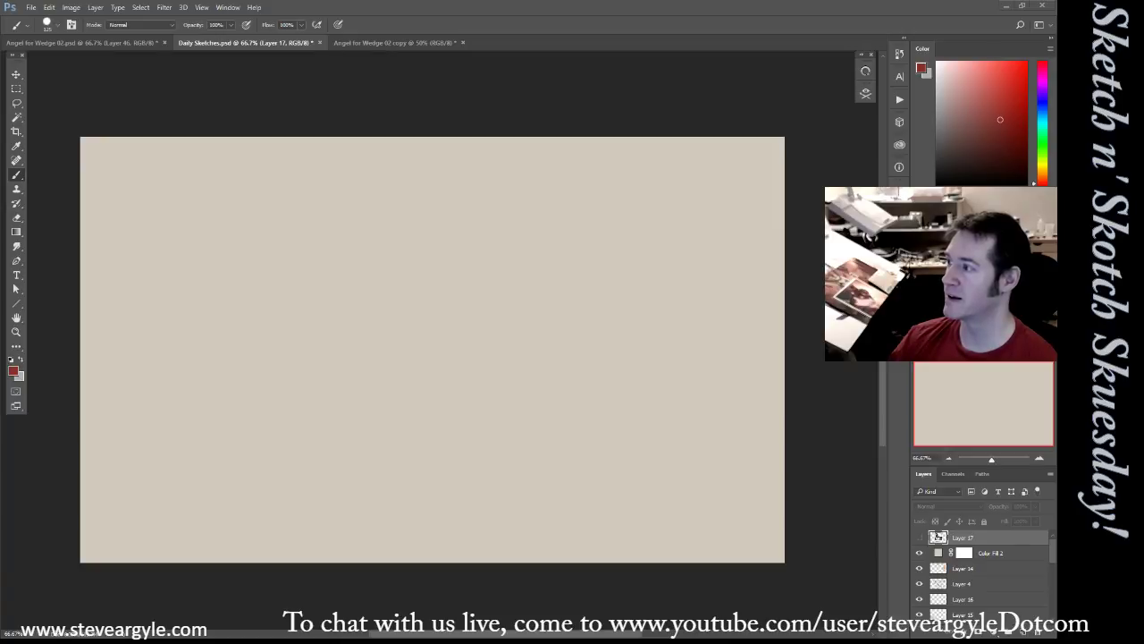
{"action": "key", "text": "ctrl+v"}
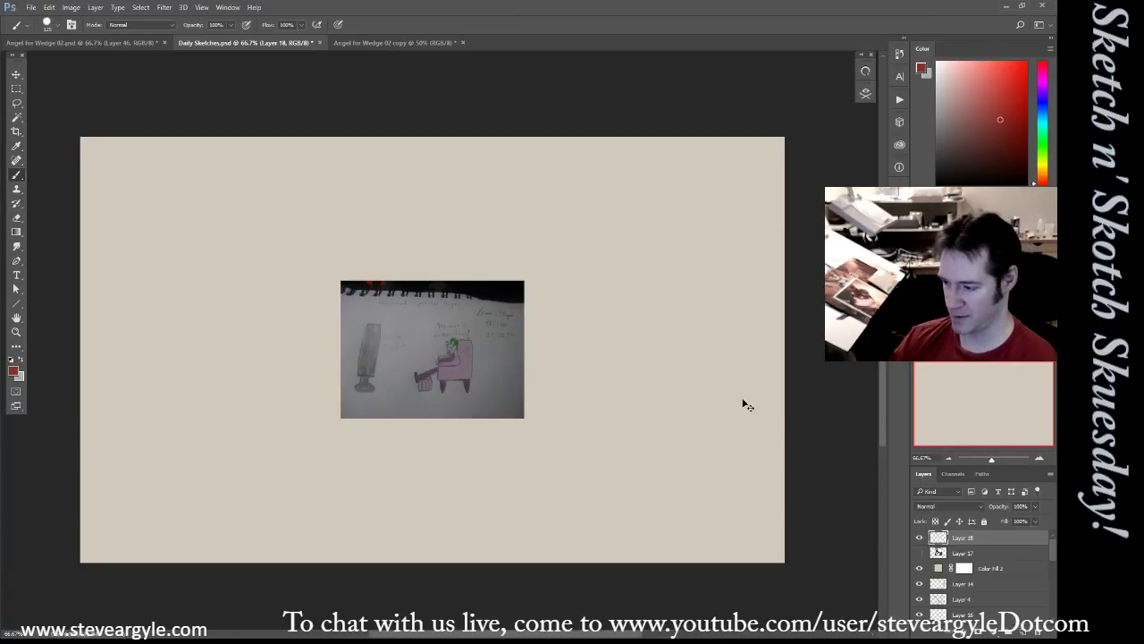
Enlarge the armchair sketch to about 333% so it covers the canvas height, and brighten it with Auto Tone
{"action": "key", "text": "ctrl+t"}
{"action": "left_click_drag", "start_coordinate": [524, 281], "coordinate": [809, 217]}
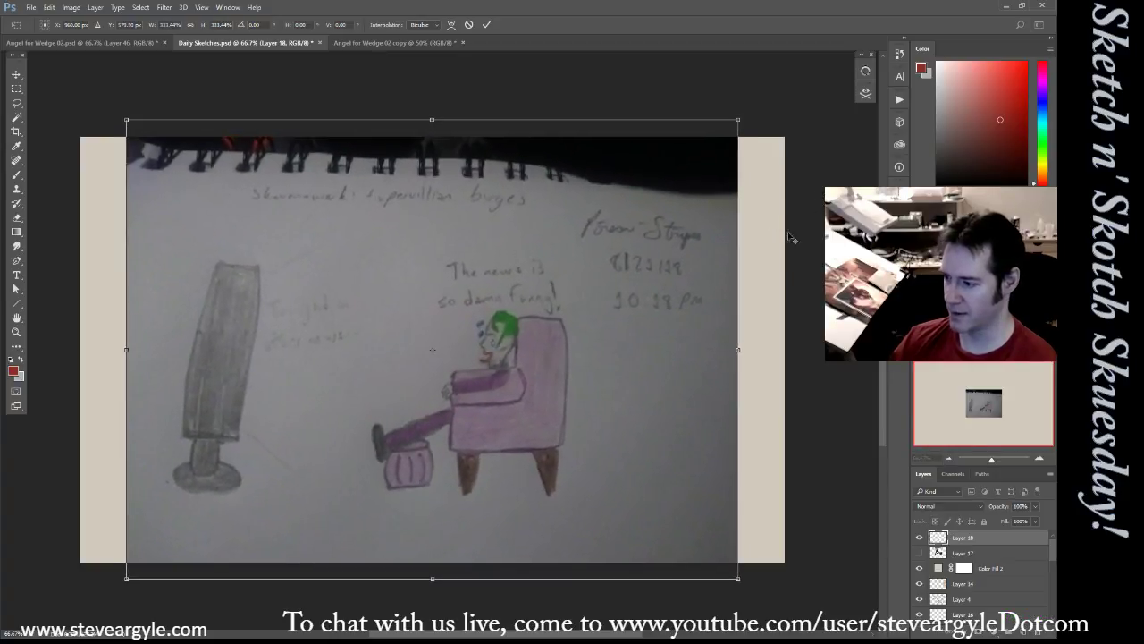
{"action": "left_click_drag", "start_coordinate": [608, 329], "coordinate": [619, 316]}
{"action": "key", "text": "b"}
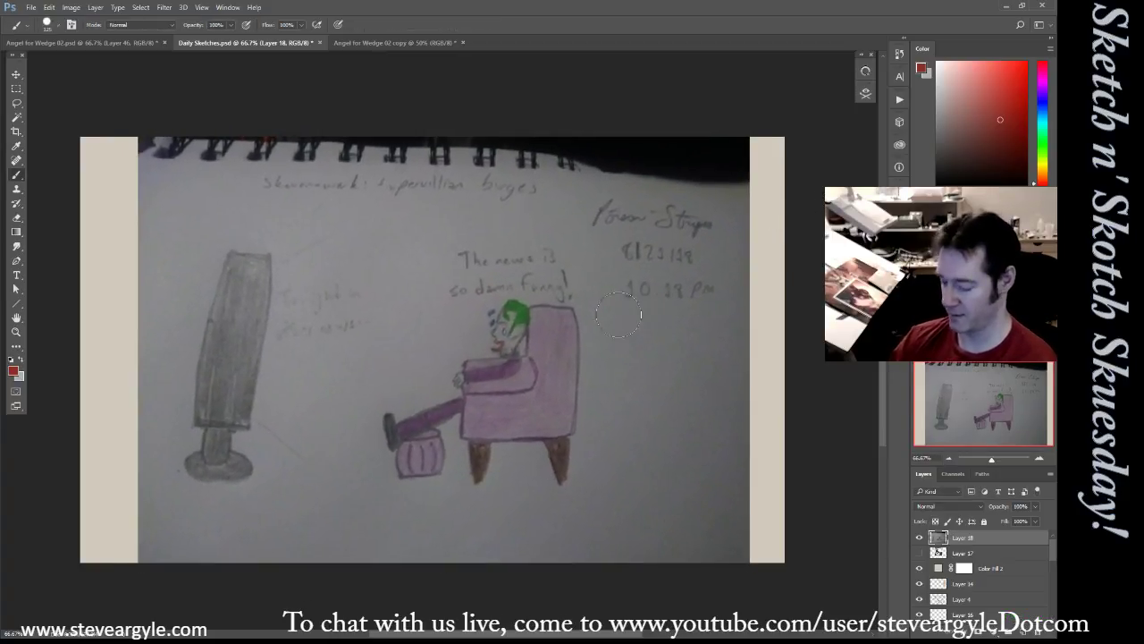
{"action": "key", "text": "ctrl+0"}
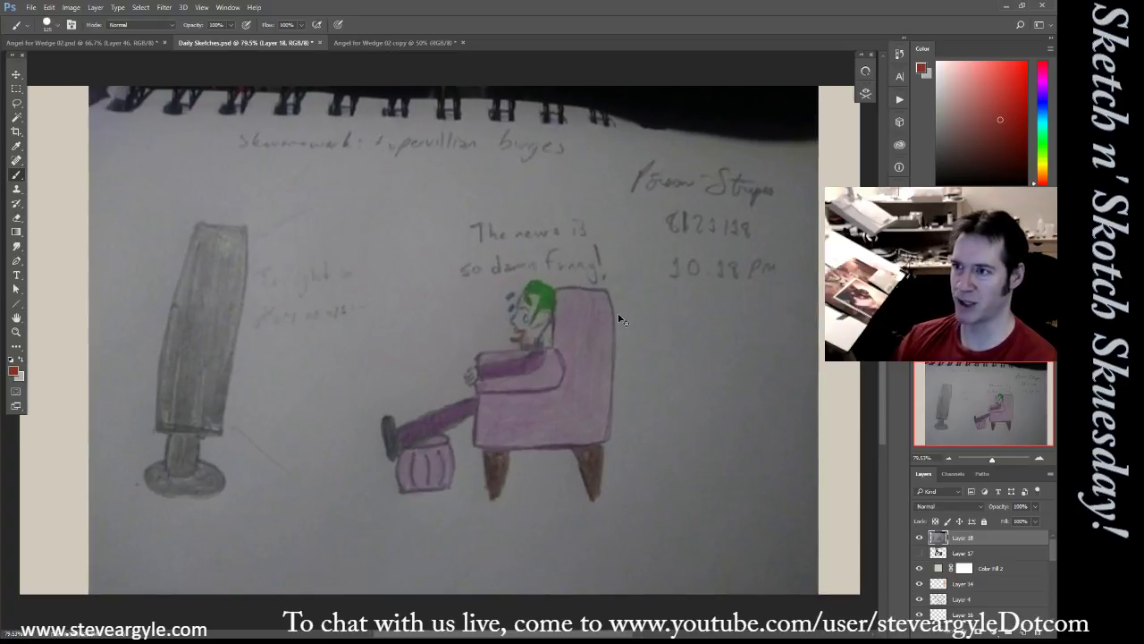
{"action": "key", "text": "ctrl+shift+l"}
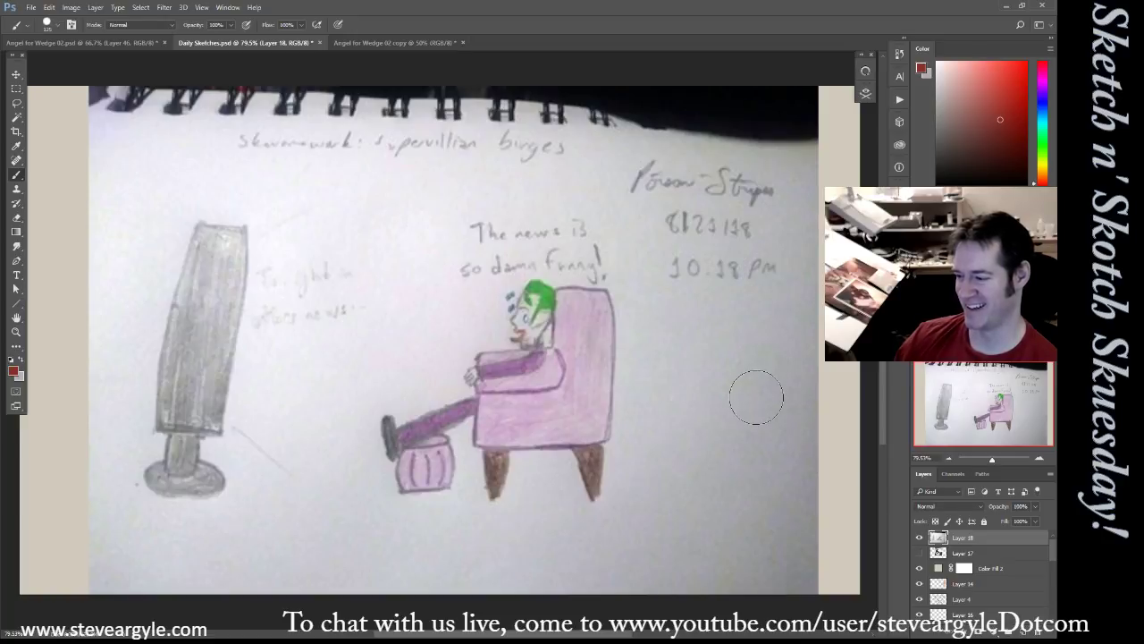
Hide the armchair sketch, paste the "70 million from Nigeria" mouse-hand drawing, and enlarge it to the full canvas height
{"action": "left_click", "coordinate": [919, 538]}
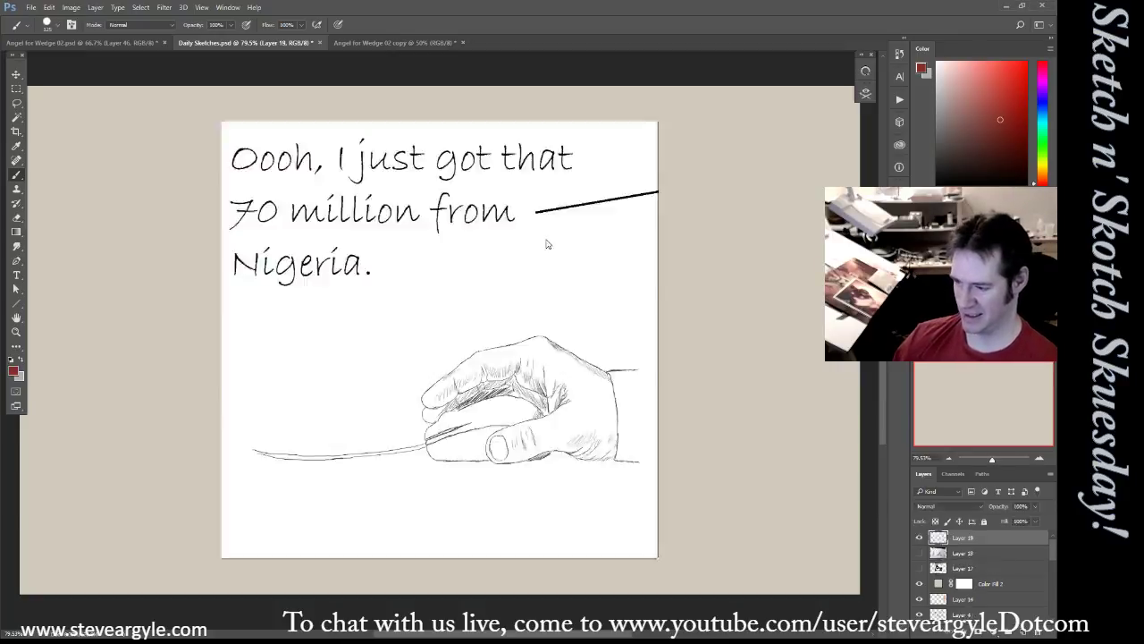
{"action": "key", "text": "ctrl+t"}
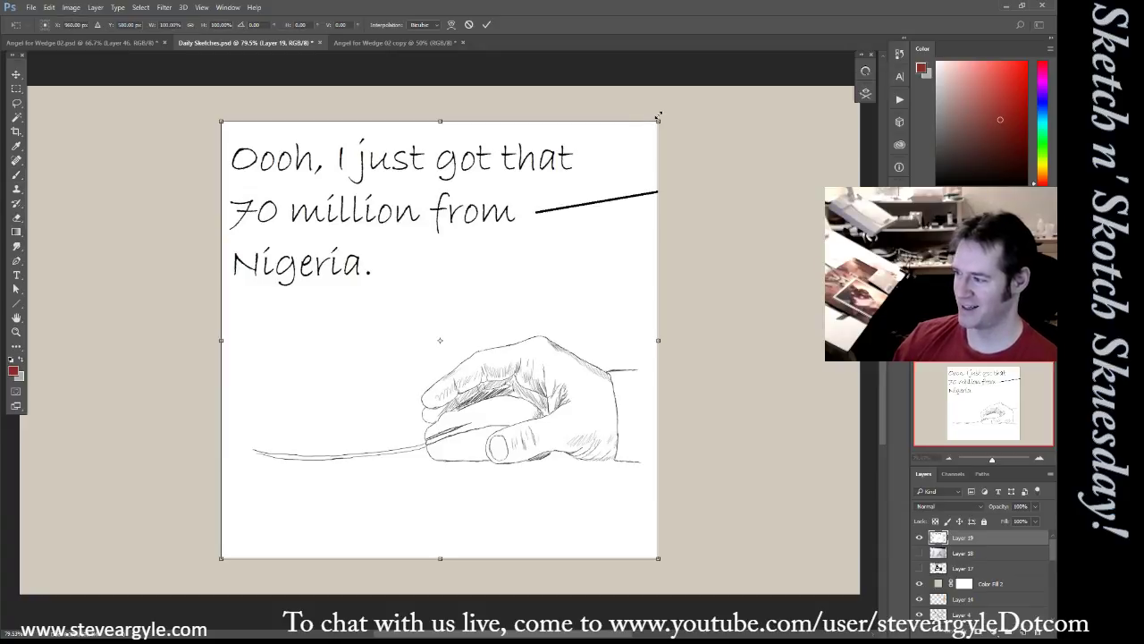
{"action": "left_click_drag", "start_coordinate": [659, 117], "coordinate": [703, 96]}
{"action": "key", "text": "Return"}
{"action": "key", "text": "b"}
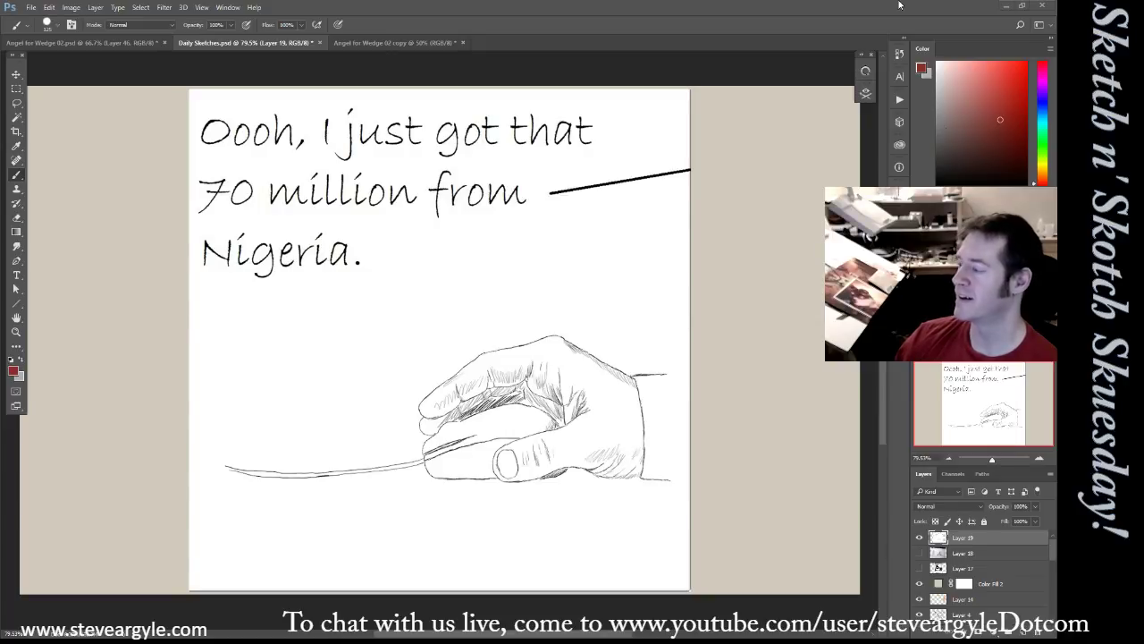
Hide the mouse-hand drawing, paste the "I believe I can fly" pig comic, and shrink it to about 71% rotated 90° counterclockwise
{"action": "left_click", "coordinate": [919, 537]}
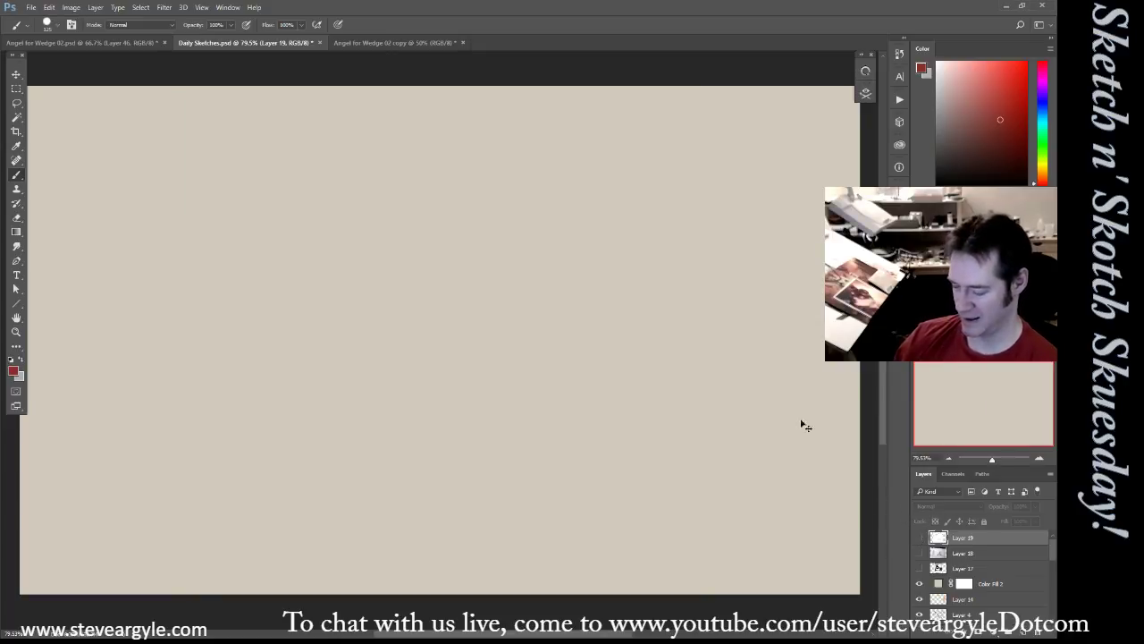
{"action": "key", "text": "ctrl+v"}
{"action": "key", "text": "ctrl+t"}
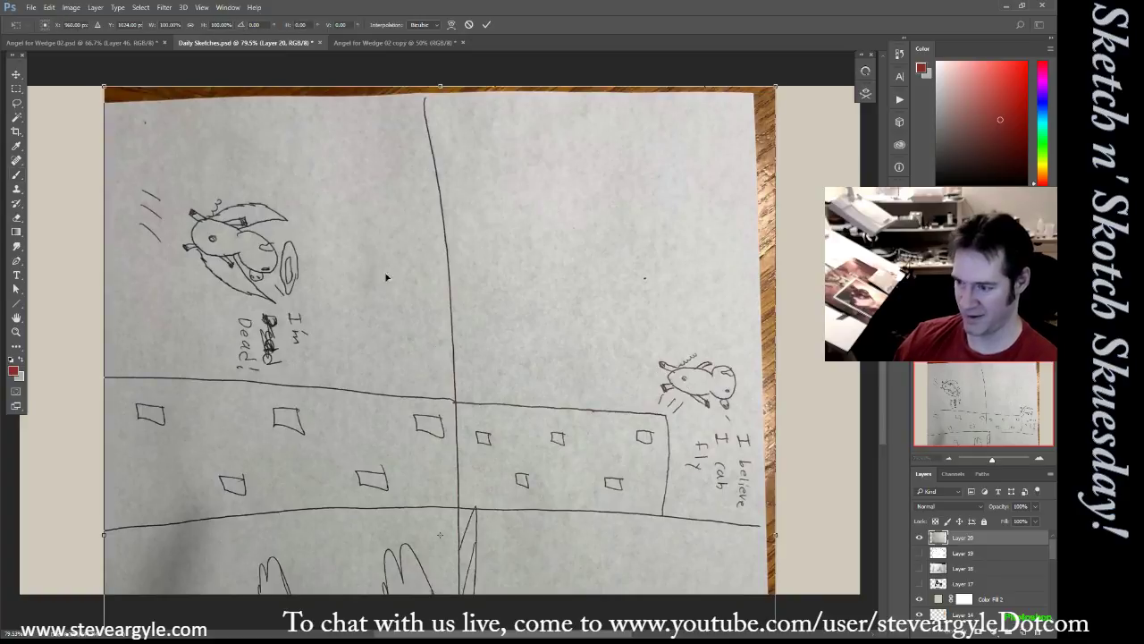
{"action": "left_click", "coordinate": [435, 182], "text": "alt"}
{"action": "left_click_drag", "start_coordinate": [104, 85], "coordinate": [186, 154]}
{"action": "mouse_move", "coordinate": [772, 314]}
{"action": "left_mouse_down"}
{"action": "mouse_move", "coordinate": [672, 180]}
{"action": "mouse_move", "coordinate": [406, 121]}
{"action": "mouse_move", "coordinate": [476, 136]}
{"action": "mouse_move", "coordinate": [452, 135]}
{"action": "left_mouse_up"}
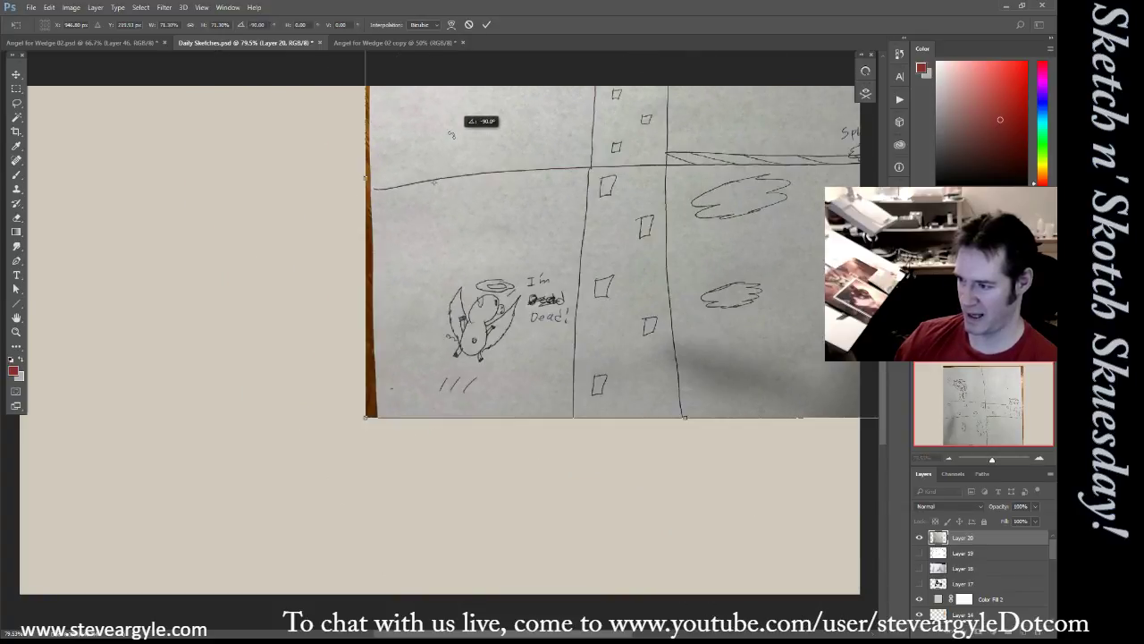
Move the rotated pig comic onto the middle of the canvas and enlarge it slightly to fill the canvas height
{"action": "left_click_drag", "start_coordinate": [634, 214], "coordinate": [399, 368]}
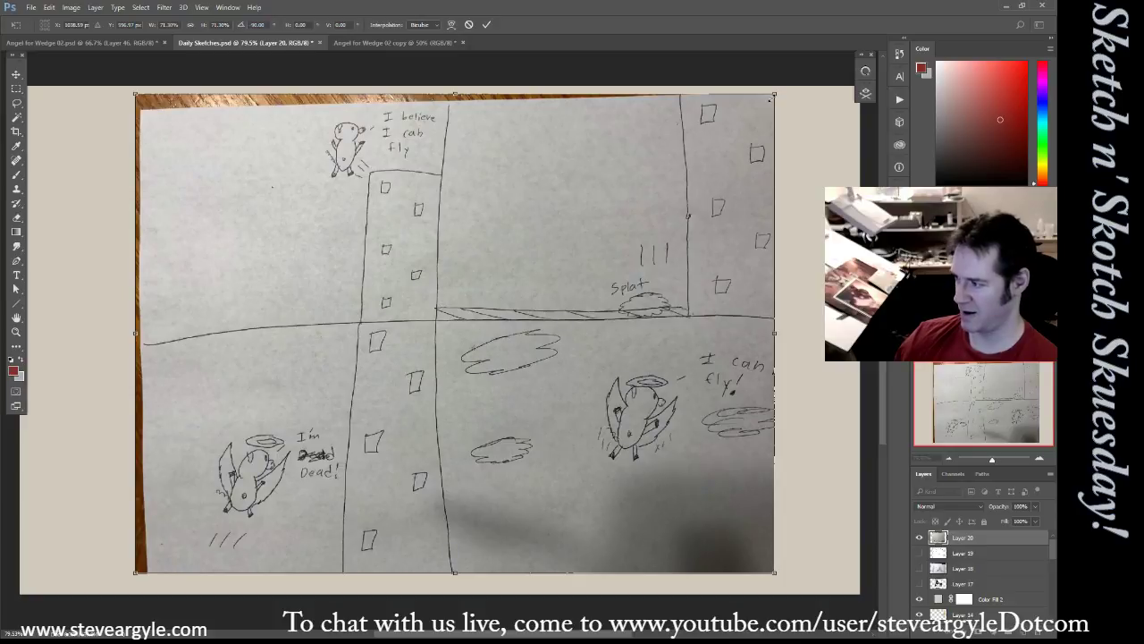
{"action": "left_click_drag", "start_coordinate": [774, 93], "coordinate": [799, 74]}
{"action": "left_click_drag", "start_coordinate": [650, 259], "coordinate": [649, 269]}
{"action": "key", "text": "Return"}
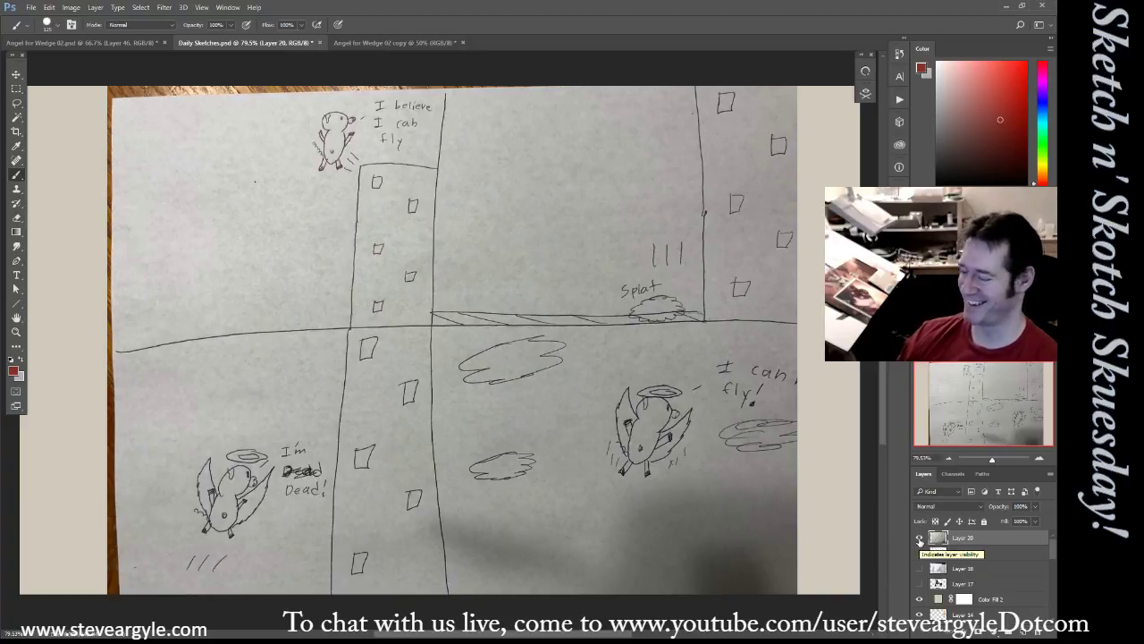
Hide that comic, paste the "Guess who's gonna finally fly?" comic, and shrink it to about 57% rotated 90° counterclockwise
{"action": "left_click", "coordinate": [919, 539]}
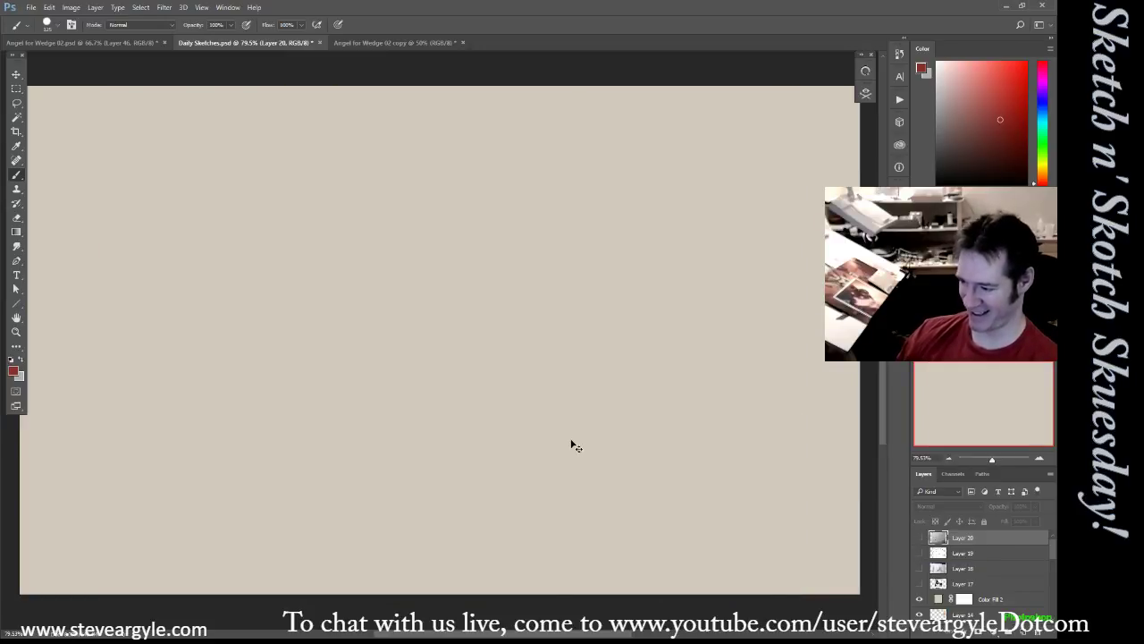
{"action": "key", "text": "ctrl+v"}
{"action": "key", "text": "ctrl+t"}
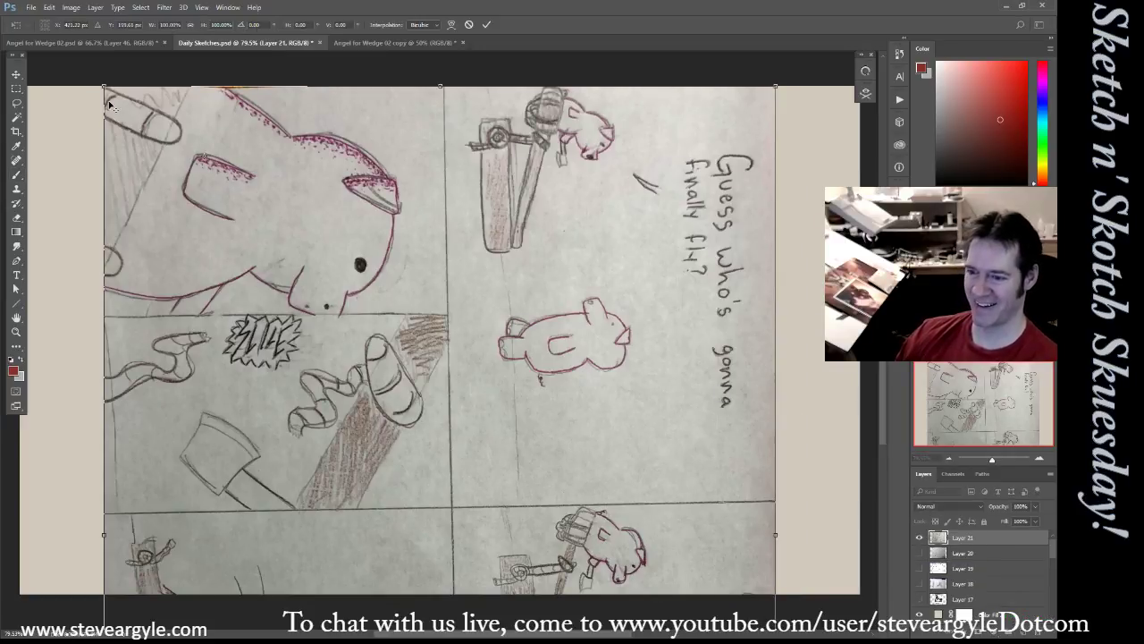
{"action": "left_click_drag", "start_coordinate": [106, 88], "coordinate": [134, 136]}
{"action": "mouse_move", "coordinate": [722, 295]}
{"action": "left_mouse_down"}
{"action": "mouse_move", "coordinate": [524, 81]}
{"action": "mouse_move", "coordinate": [380, 60]}
{"action": "left_mouse_up"}
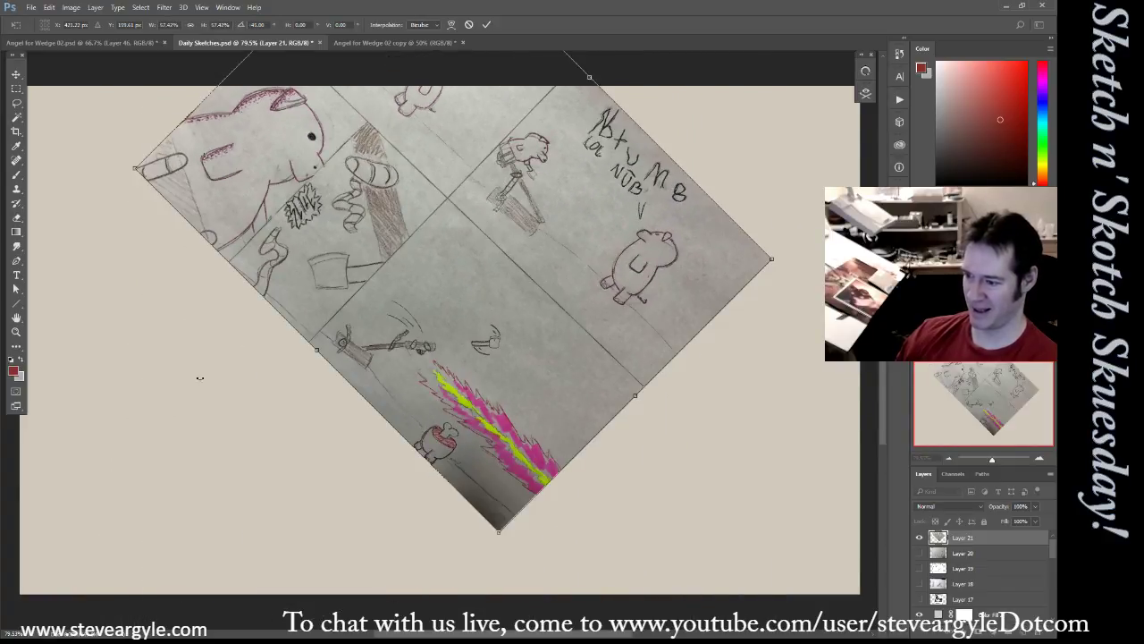
{"action": "left_click_drag", "start_coordinate": [427, 219], "coordinate": [457, 344]}
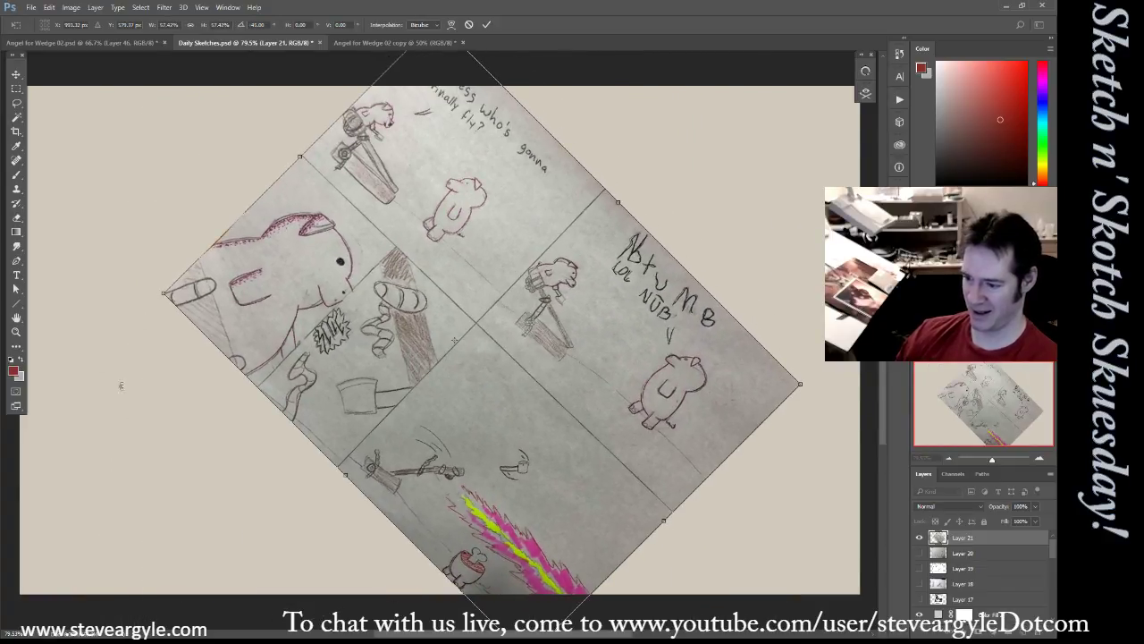
{"action": "mouse_move", "coordinate": [121, 385]}
{"action": "left_mouse_down"}
{"action": "mouse_move", "coordinate": [805, 546]}
{"action": "mouse_move", "coordinate": [814, 536]}
{"action": "mouse_move", "coordinate": [827, 569]}
{"action": "left_mouse_up"}
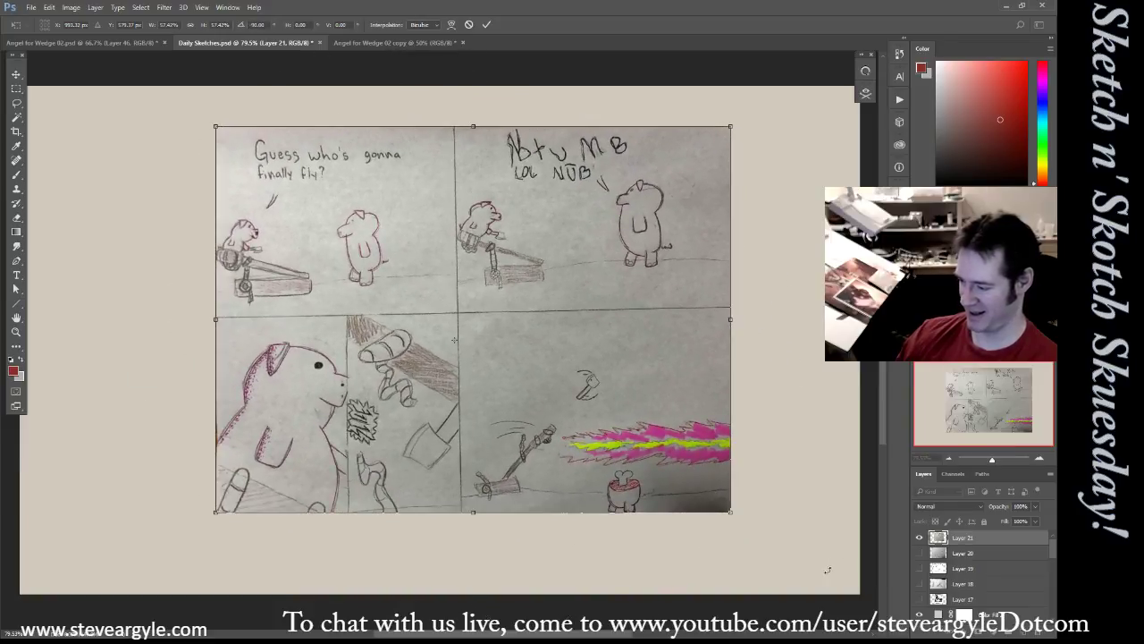
Enlarge the catapult pig comic and centre it so its four panels fill the canvas height
{"action": "left_click_drag", "start_coordinate": [731, 513], "coordinate": [792, 552]}
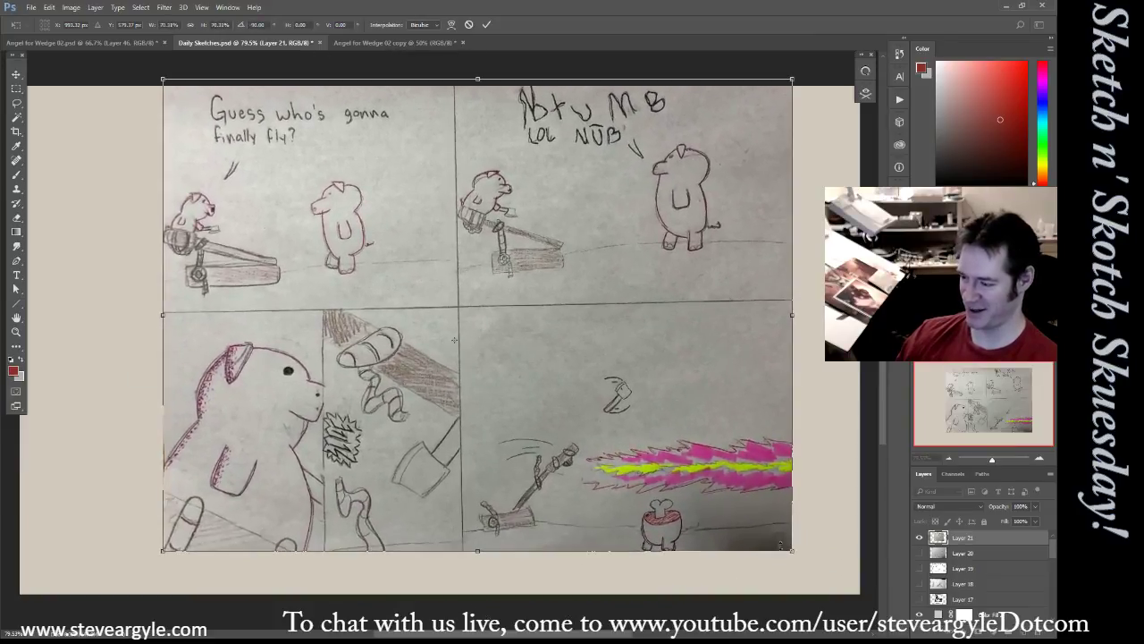
{"action": "left_click_drag", "start_coordinate": [671, 401], "coordinate": [632, 425]}
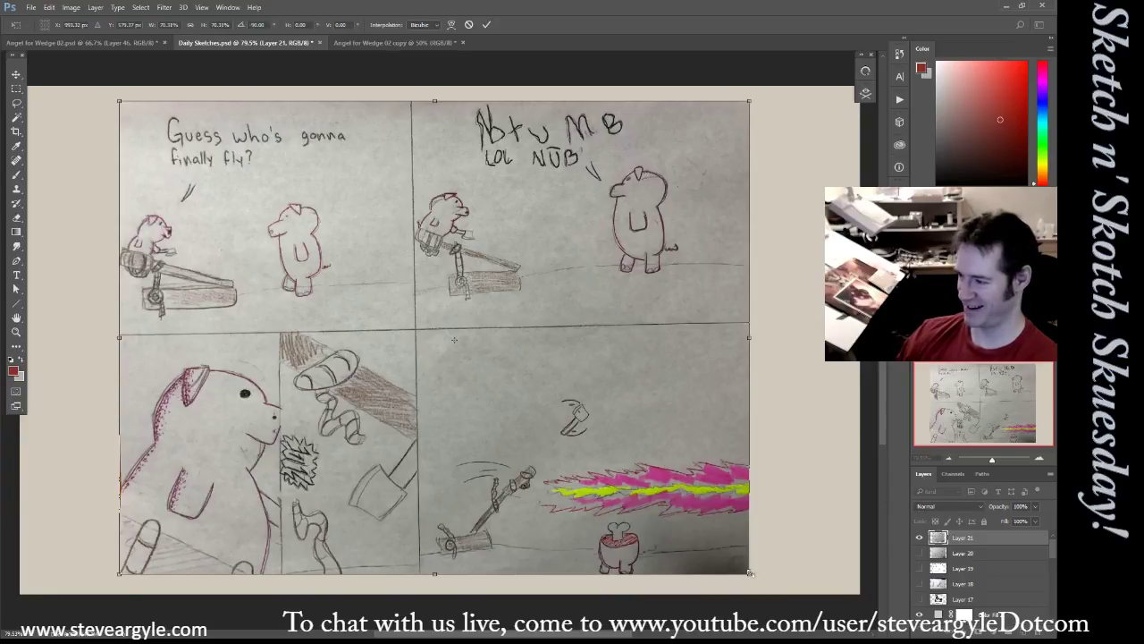
{"action": "left_click_drag", "start_coordinate": [752, 572], "coordinate": [766, 585]}
{"action": "key", "text": "Return"}
{"action": "key", "text": "b"}
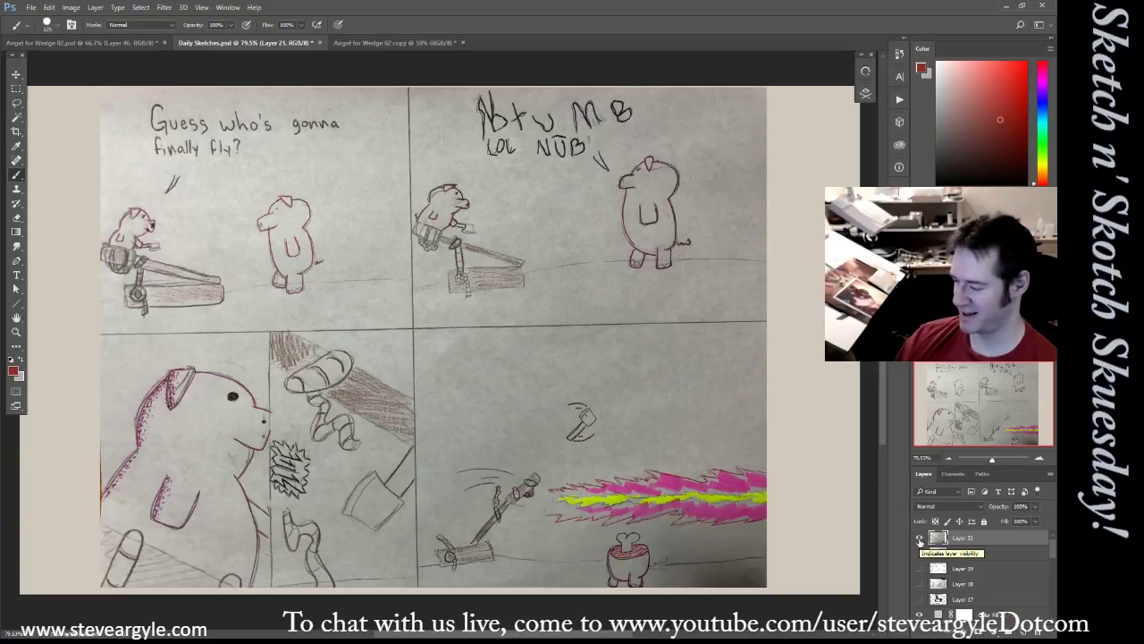
Hide the catapult comic, paste the "When Pigs Fly" Panda Airlines drawing, and enlarge it to fill the canvas height
{"action": "left_click", "coordinate": [919, 540]}
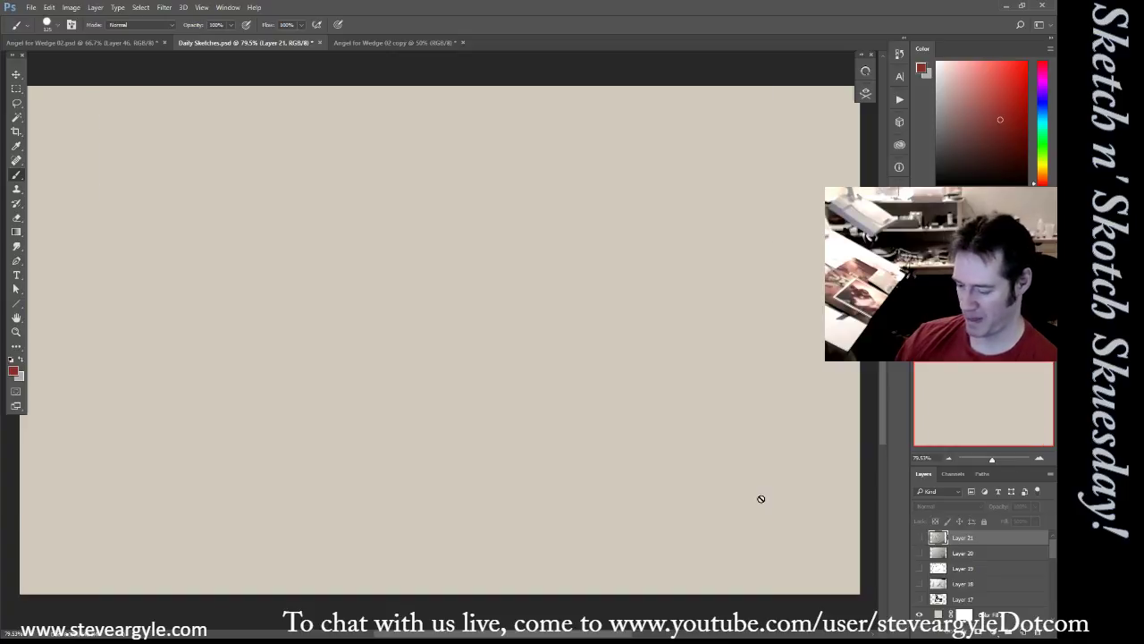
{"action": "key", "text": "ctrl+v"}
{"action": "key", "text": "ctrl+t"}
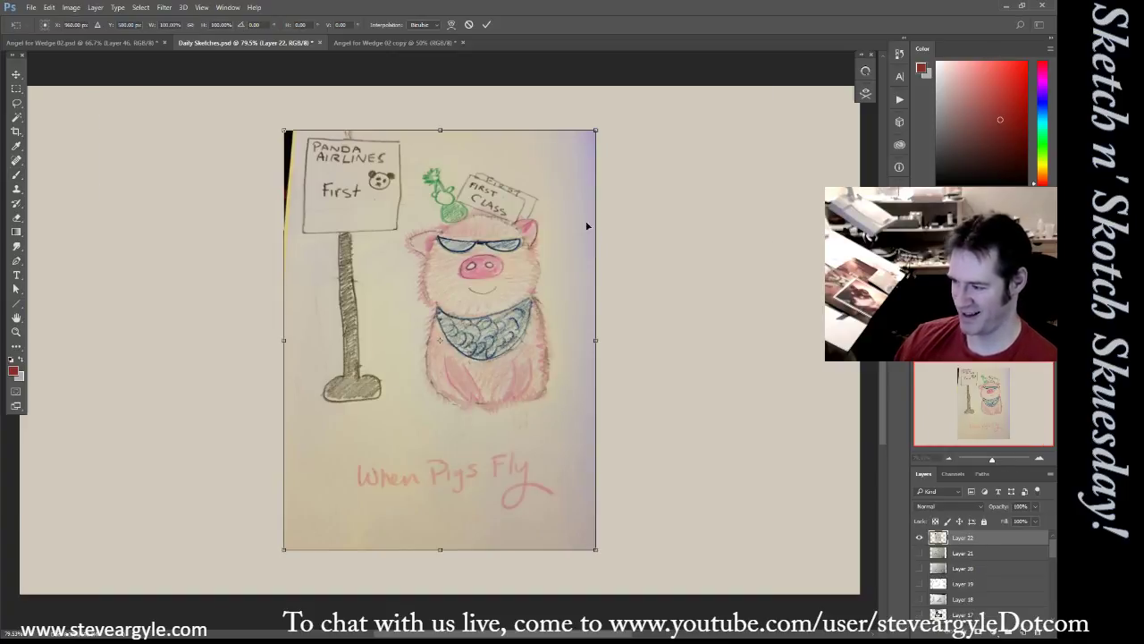
{"action": "mouse_move", "coordinate": [596, 130]}
{"action": "left_mouse_down"}
{"action": "mouse_move", "coordinate": [636, 104]}
{"action": "mouse_move", "coordinate": [676, 117]}
{"action": "left_mouse_up"}
{"action": "key", "text": "b"}
{"action": "key", "text": "Return"}
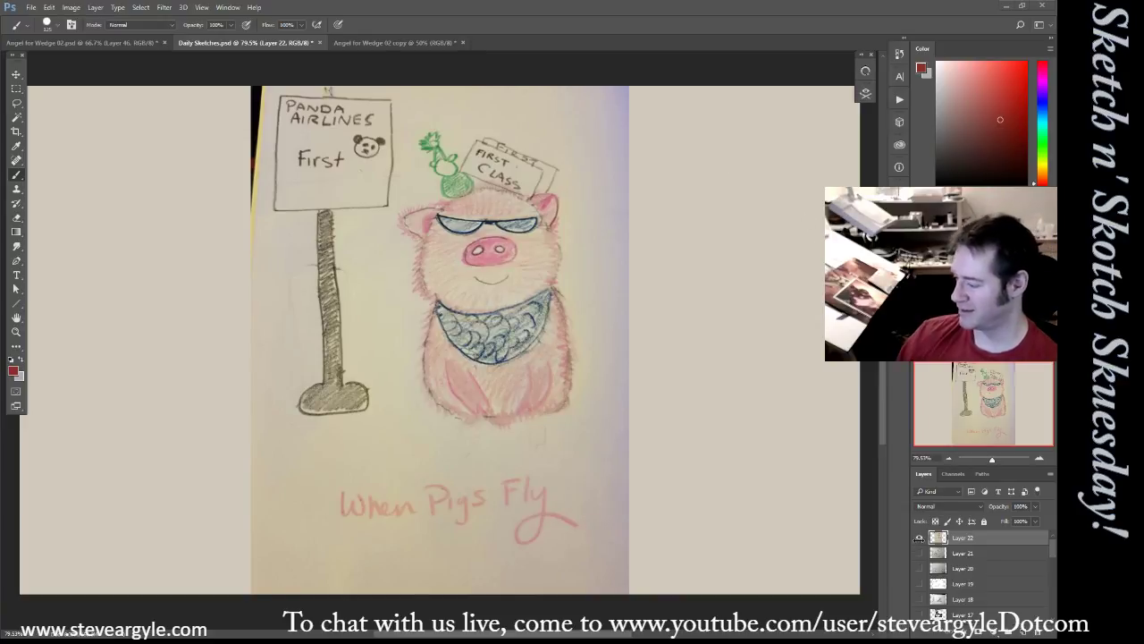
Hide the Panda Airlines drawing, paste the caped superhero pig picture, and enlarge it to fill the canvas height
{"action": "left_click", "coordinate": [919, 537]}
{"action": "key", "text": "ctrl+v"}
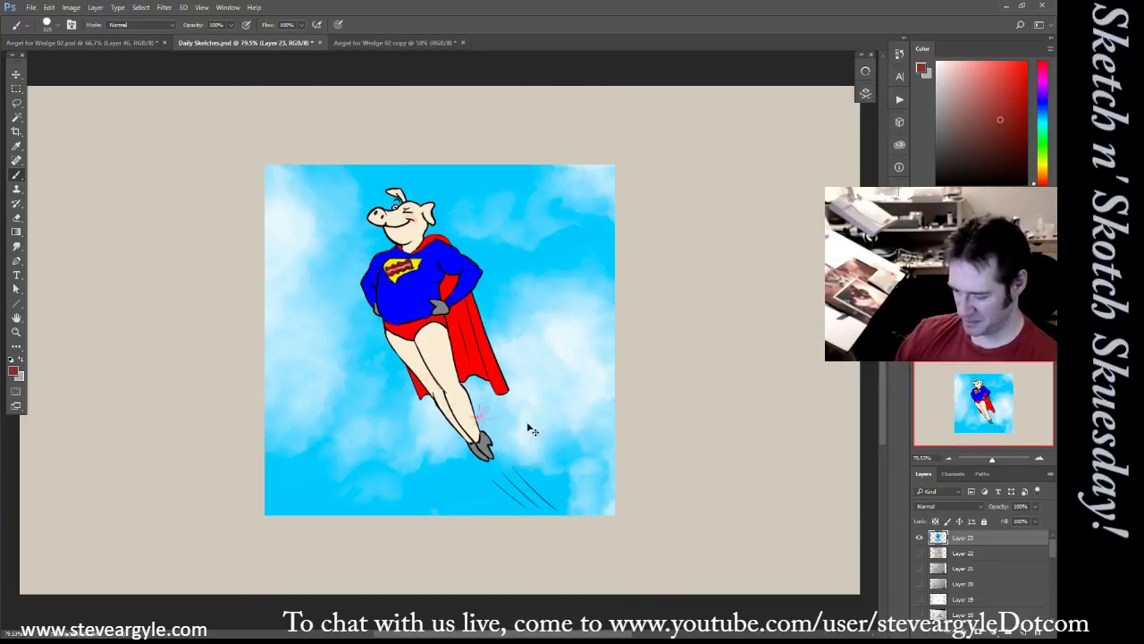
{"action": "key", "text": "ctrl+t"}
{"action": "left_click_drag", "start_coordinate": [615, 165], "coordinate": [733, 116]}
{"action": "key", "text": "Return"}
{"action": "key", "text": "b"}
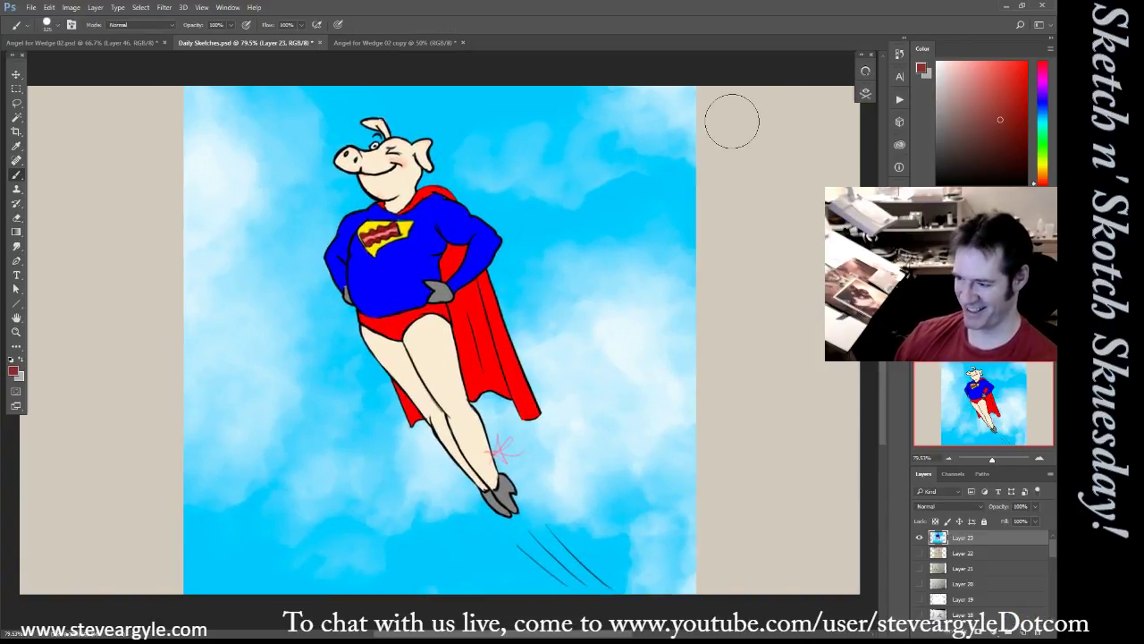